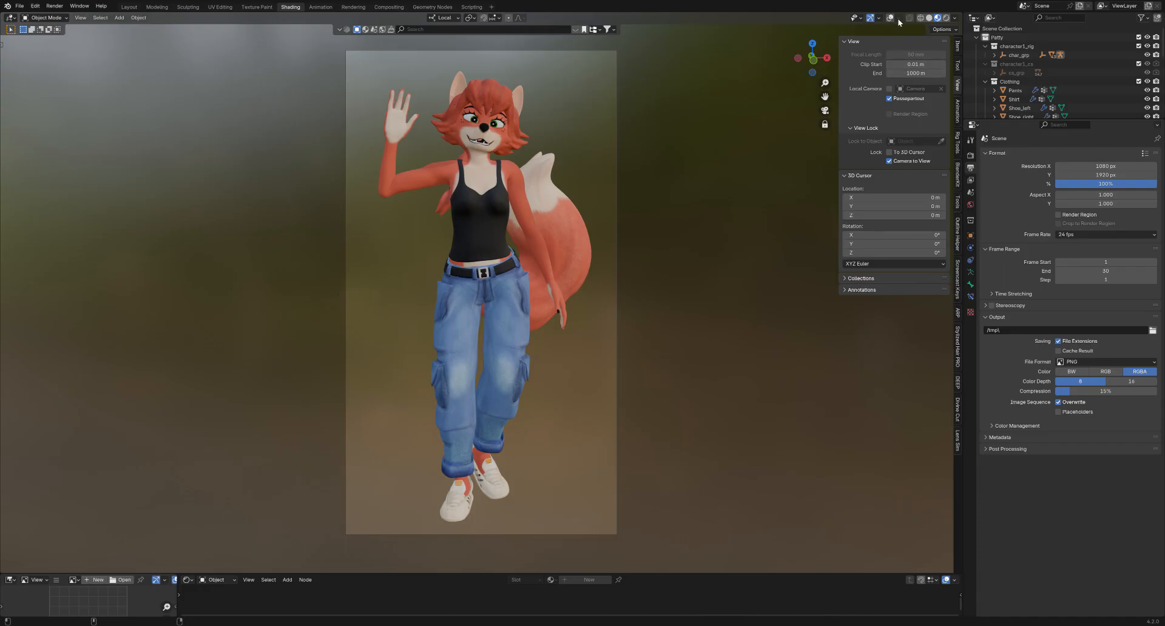
# Compare the character in Solid and Material Preview viewport shading, ending in Material Preview
pyautogui.press('z')
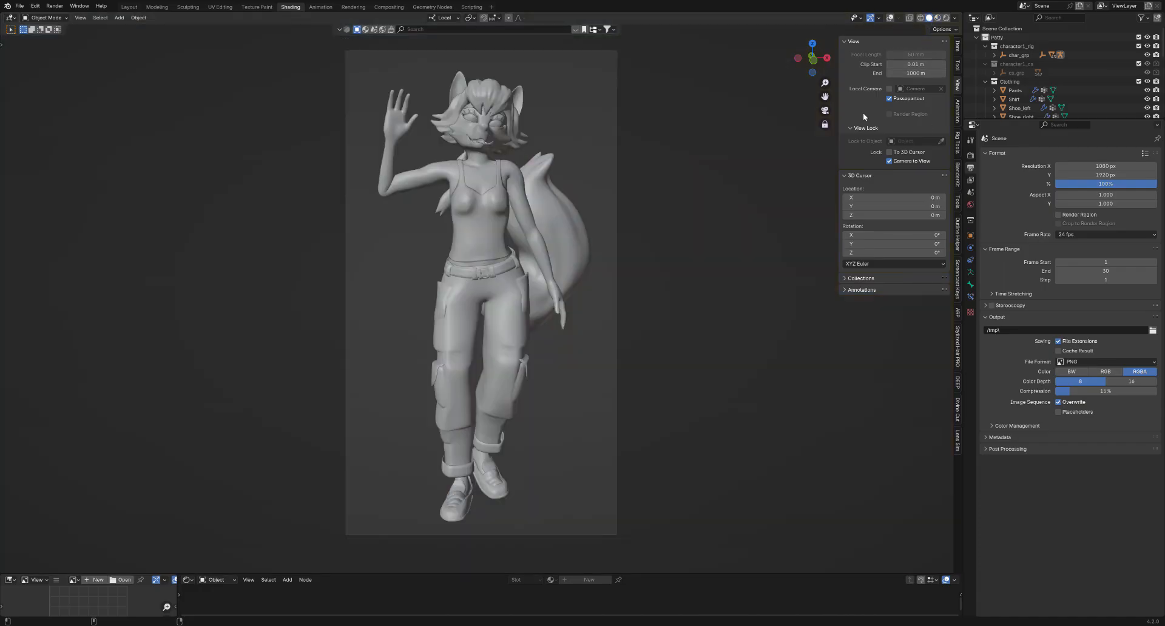
pyautogui.click(937, 18)
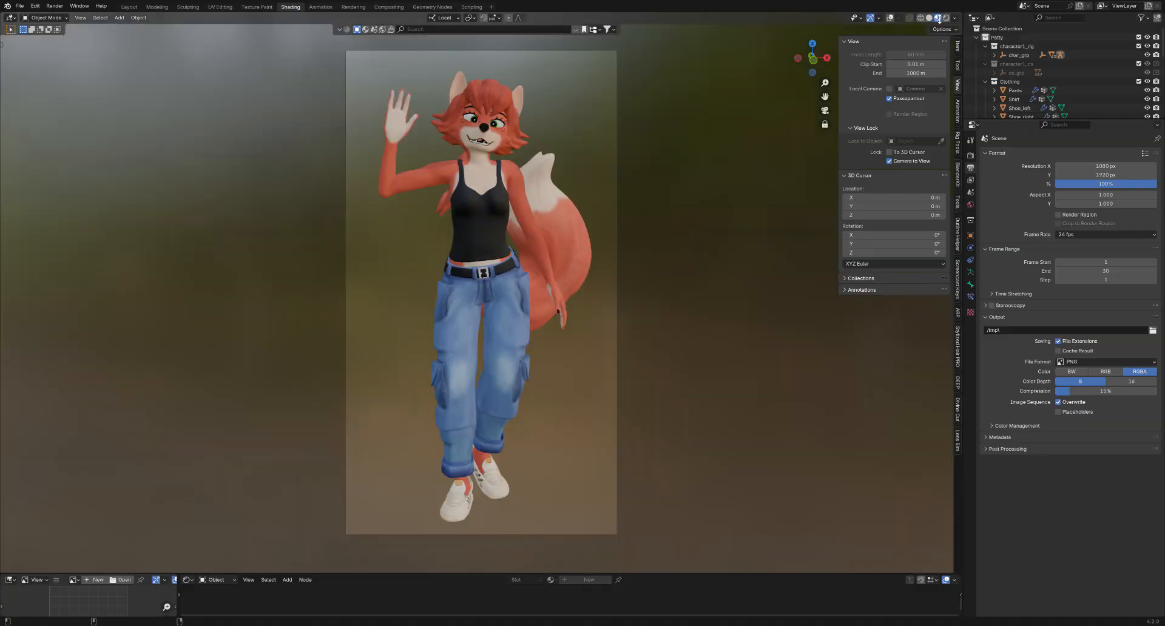
pyautogui.click(938, 19)
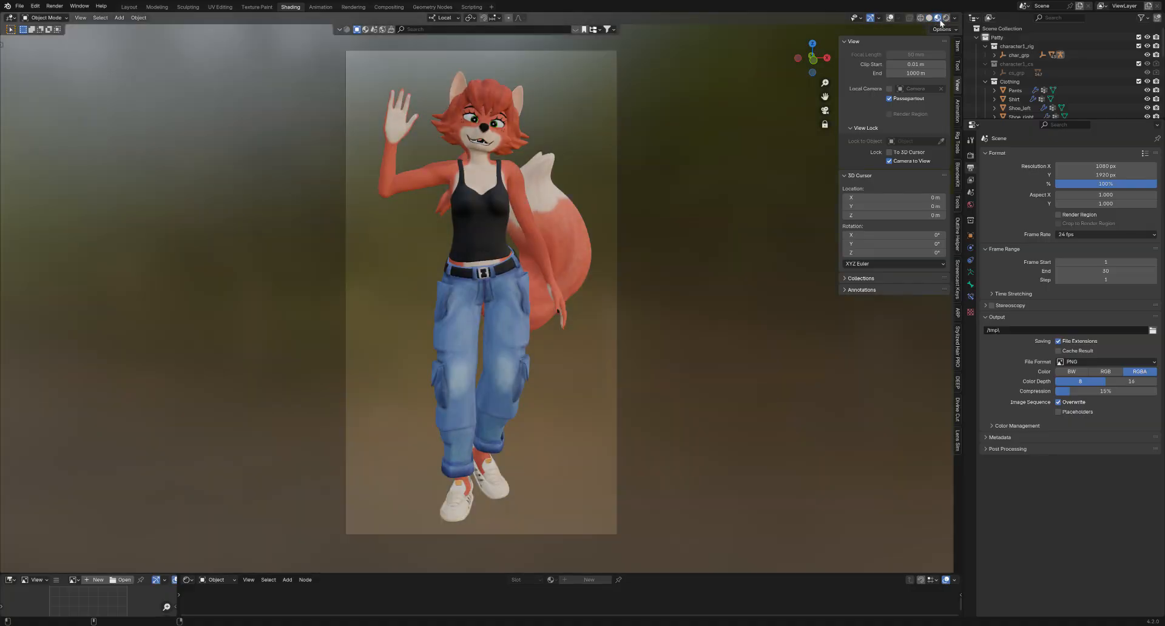
pyautogui.click(939, 18)
pyautogui.click(939, 19)
pyautogui.click(937, 19)
pyautogui.click(937, 18)
pyautogui.click(938, 19)
pyautogui.click(938, 19)
pyautogui.click(939, 19)
pyautogui.click(938, 19)
pyautogui.click(938, 19)
# Show the viewport overlays so the rig controls are displayed, and switch to the Layout workspace
pyautogui.click(890, 19)
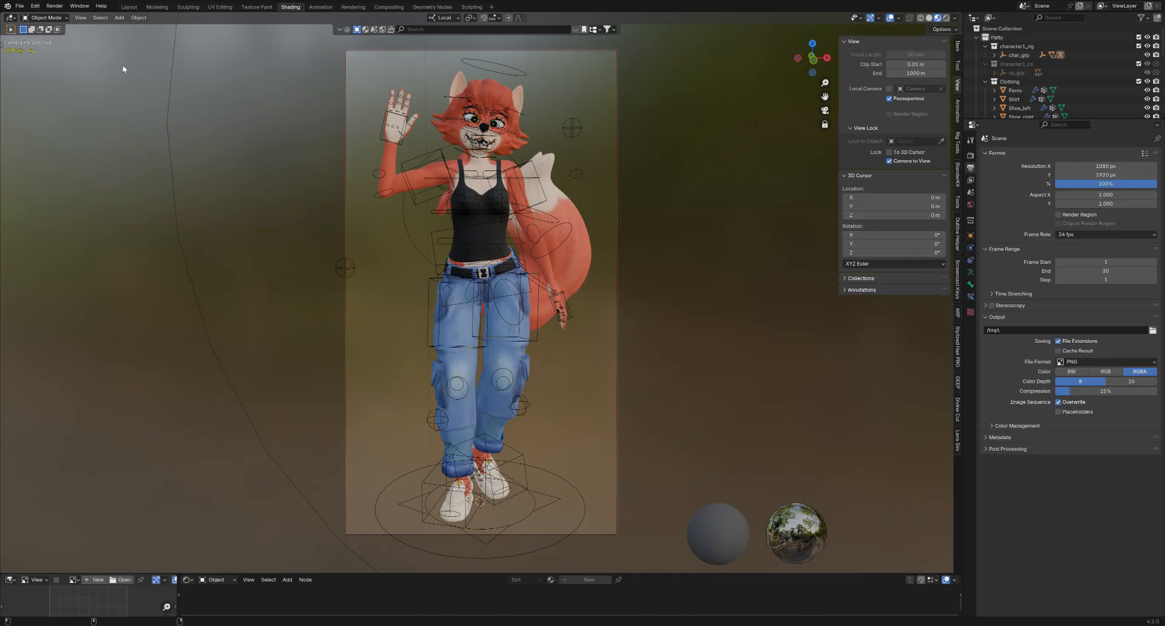
pyautogui.click(130, 7)
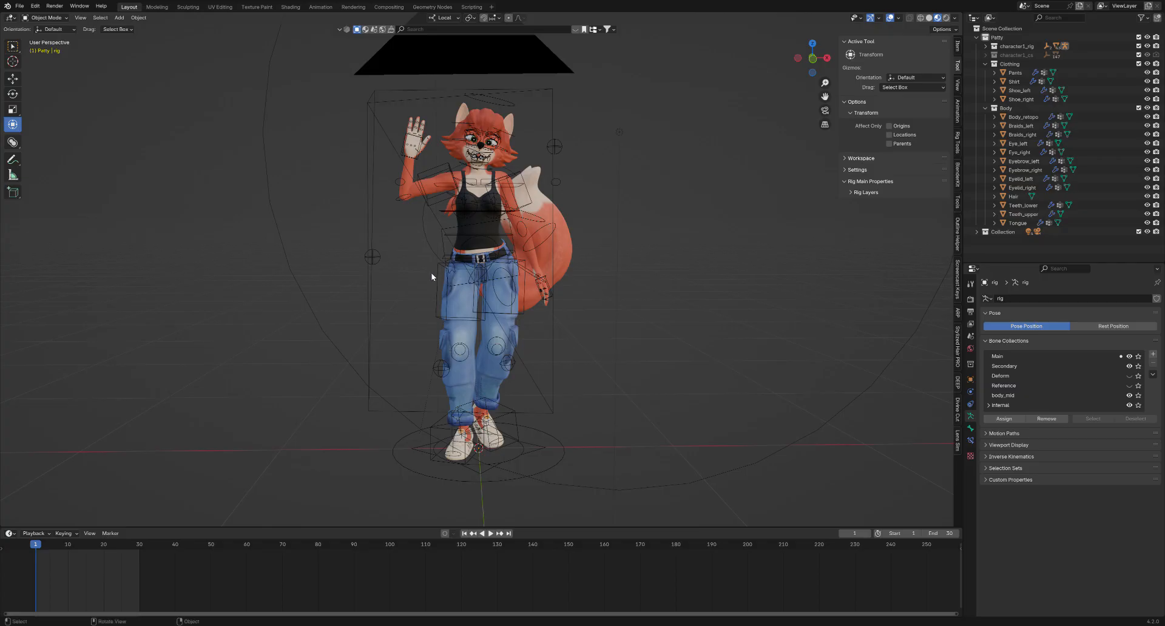
pyautogui.moveTo(446, 243); pyautogui.dragTo(396, 239, button='middle')
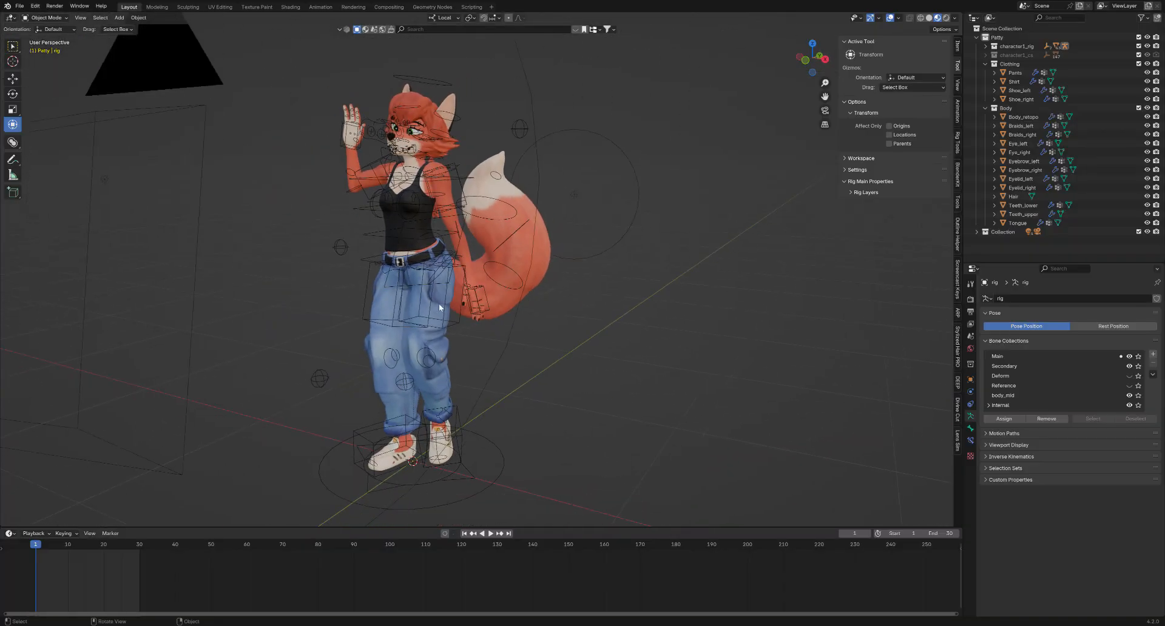
pyautogui.moveTo(432, 352); pyautogui.dragTo(571, 383, button='middle')
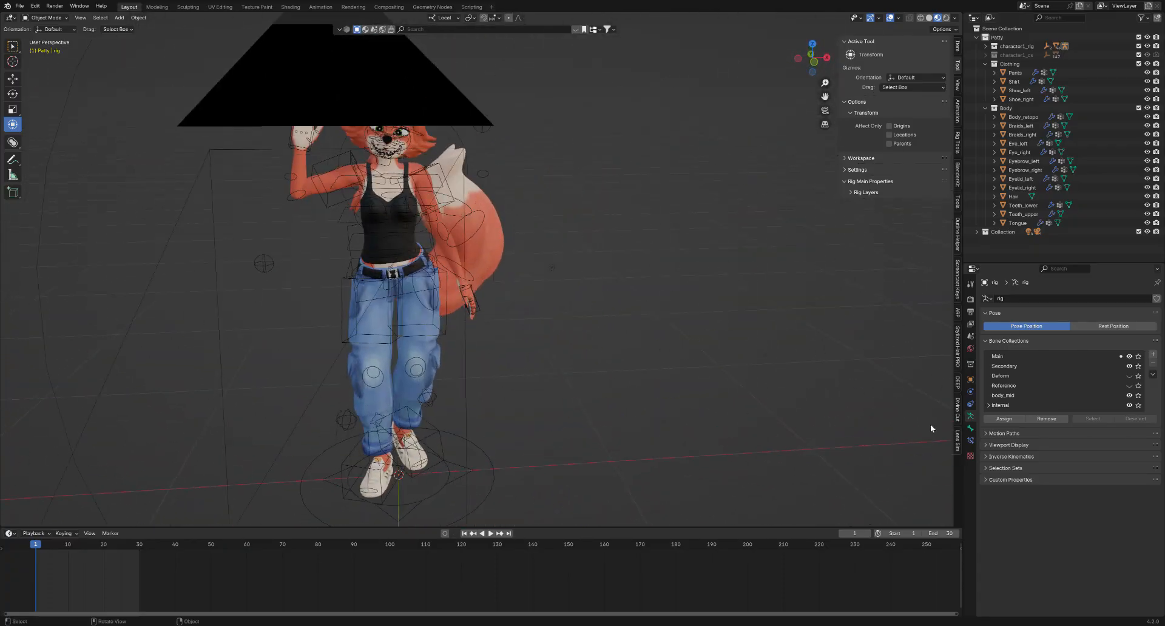
pyautogui.moveTo(460, 329); pyautogui.dragTo(694, 473, button='middle')
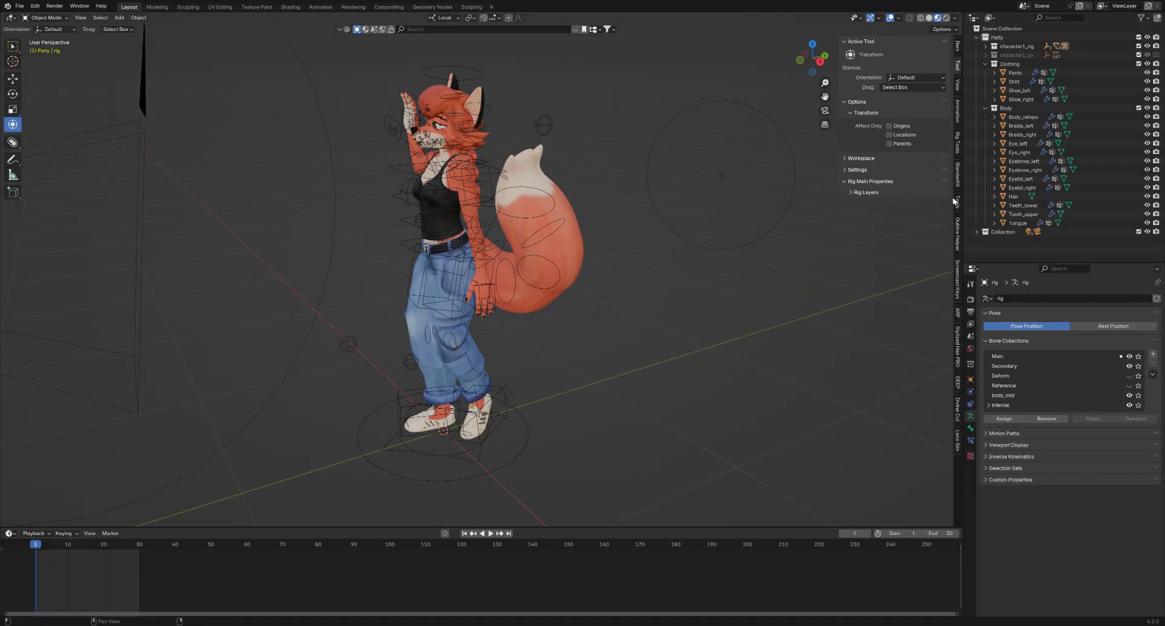
# Enable Screencast Keys for the 3D viewport and hide the sidebar
pyautogui.click(956, 289)
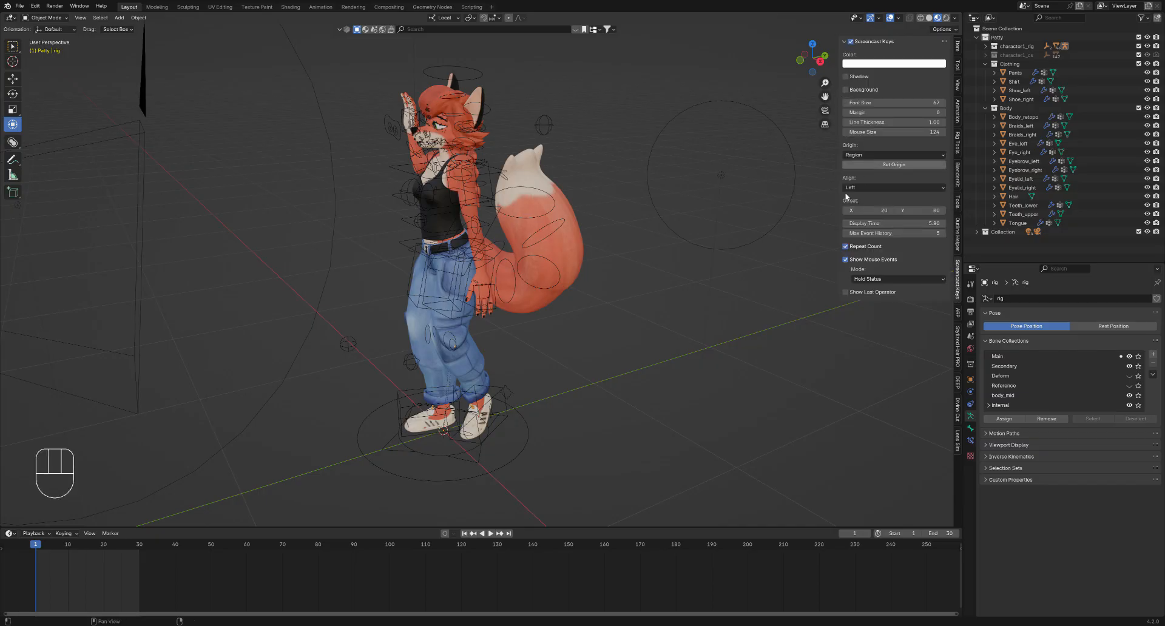
pyautogui.moveTo(664, 423); pyautogui.dragTo(411, 312, button='middle')
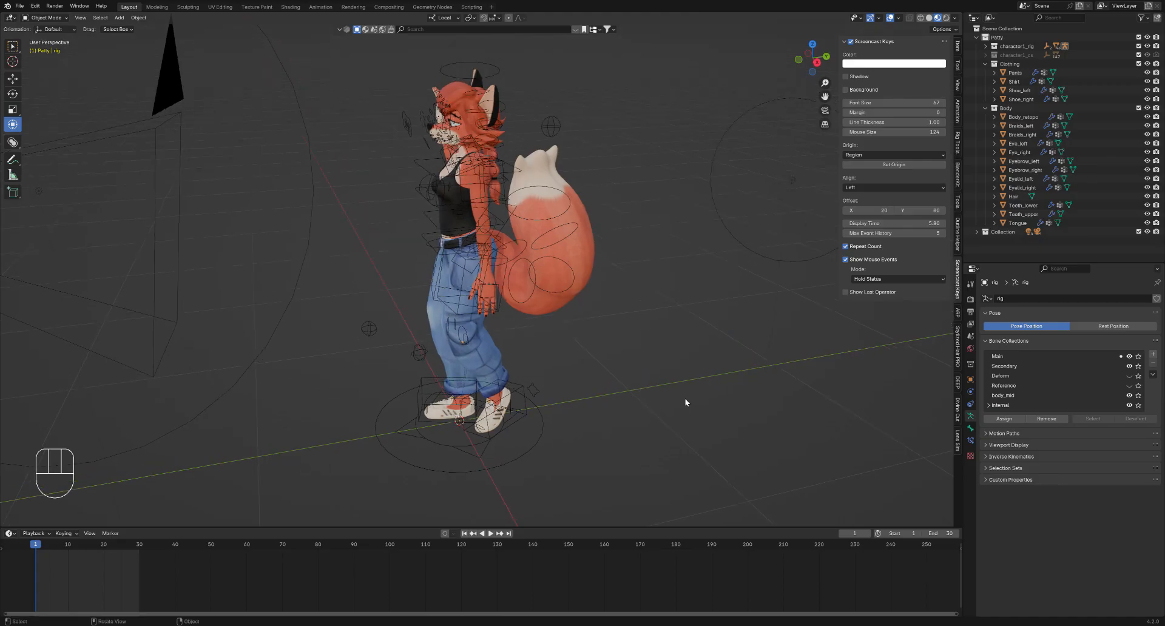
pyautogui.press('n')
pyautogui.moveTo(515, 307)
pyautogui.mouseDown(button='middle')
pyautogui.moveTo(561, 304)
pyautogui.moveTo(489, 293)
pyautogui.moveTo(512, 308)
pyautogui.moveTo(490, 289)
pyautogui.moveTo(505, 313)
pyautogui.mouseUp(button='middle')
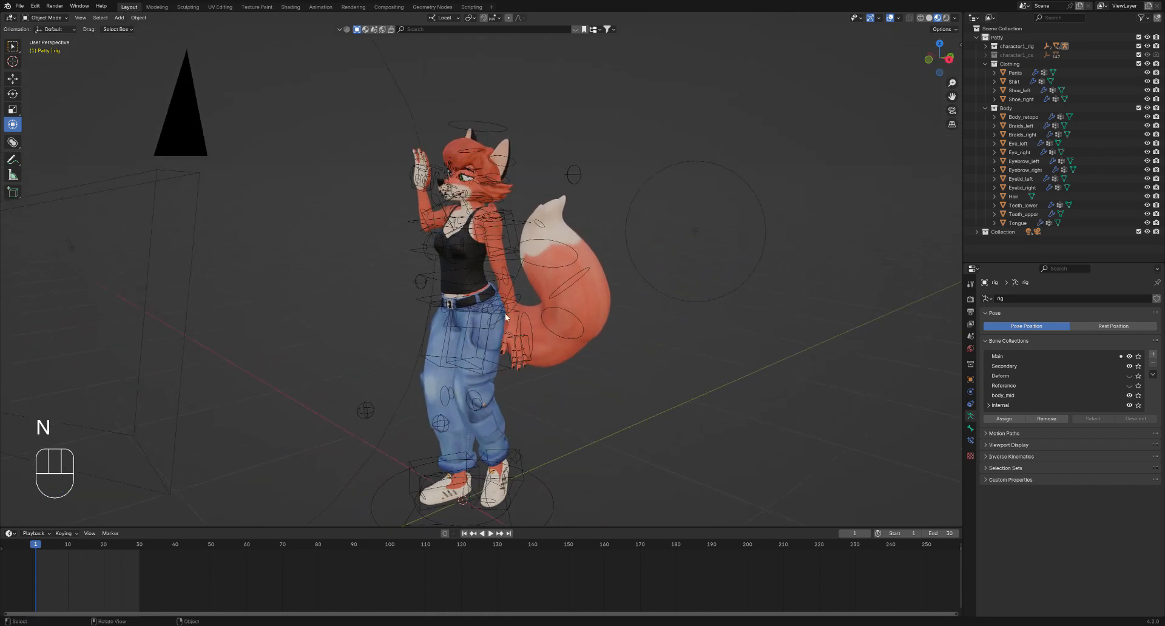
# Select the fox character's rig and switch it to Pose Mode
pyautogui.click(518, 232)
pyautogui.moveTo(516, 238)
pyautogui.mouseDown(button='middle')
pyautogui.moveTo(497, 225)
pyautogui.moveTo(515, 229)
pyautogui.mouseUp(button='middle')
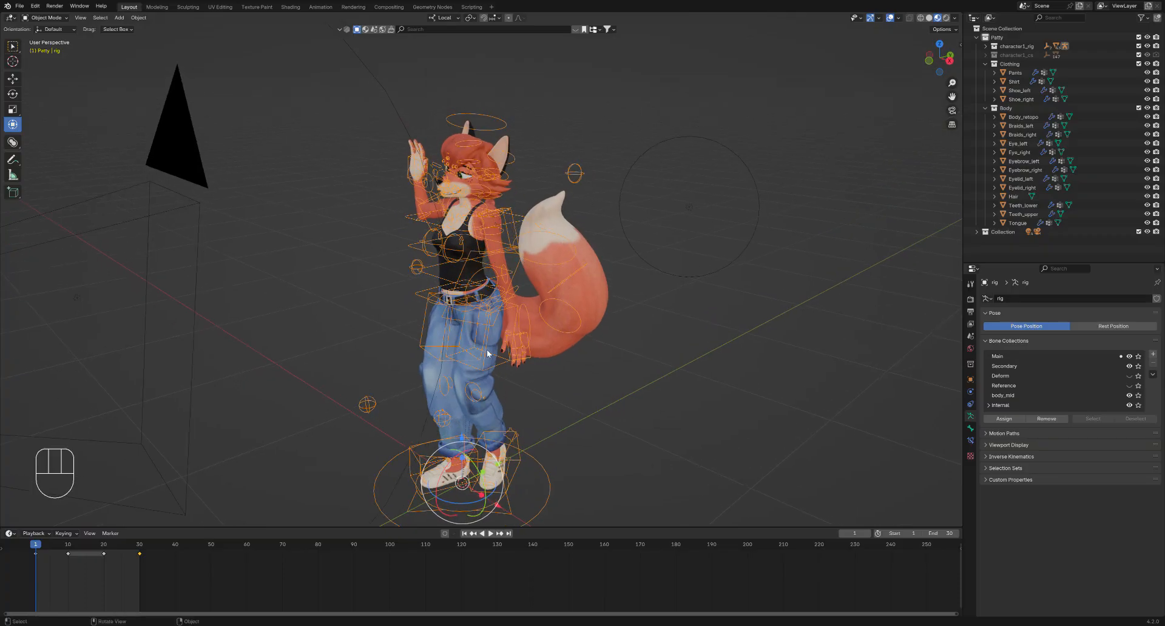
pyautogui.keyDown('shift'); pyautogui.moveTo(487, 354); pyautogui.dragTo(270, 188, button='middle'); pyautogui.keyUp('shift')
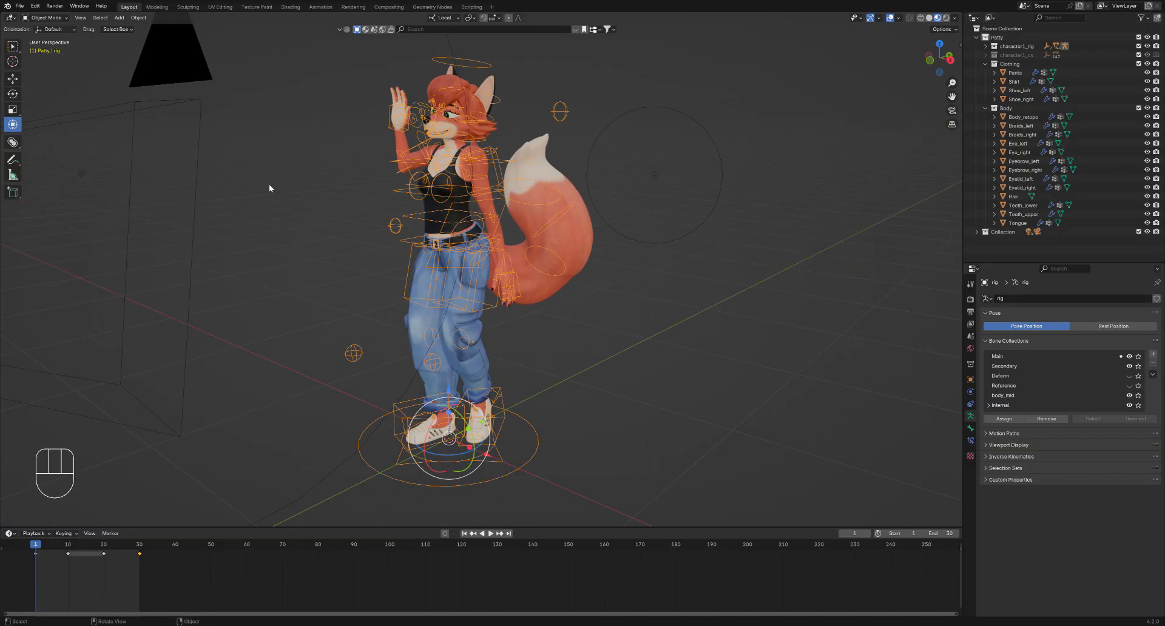
pyautogui.click(51, 19)
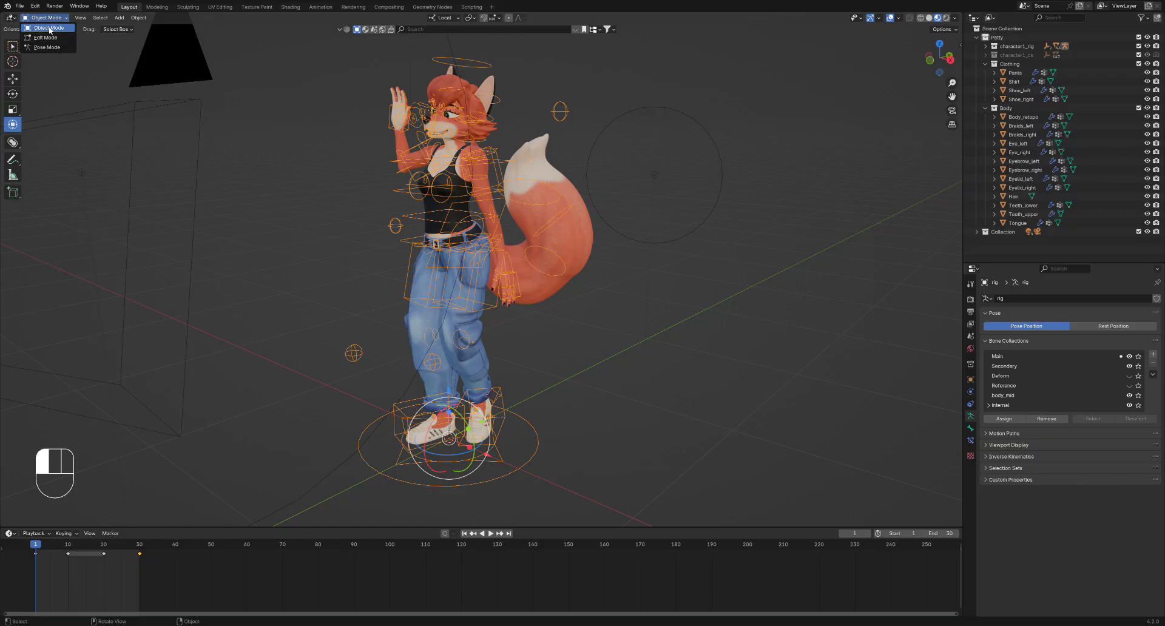
pyautogui.click(47, 47)
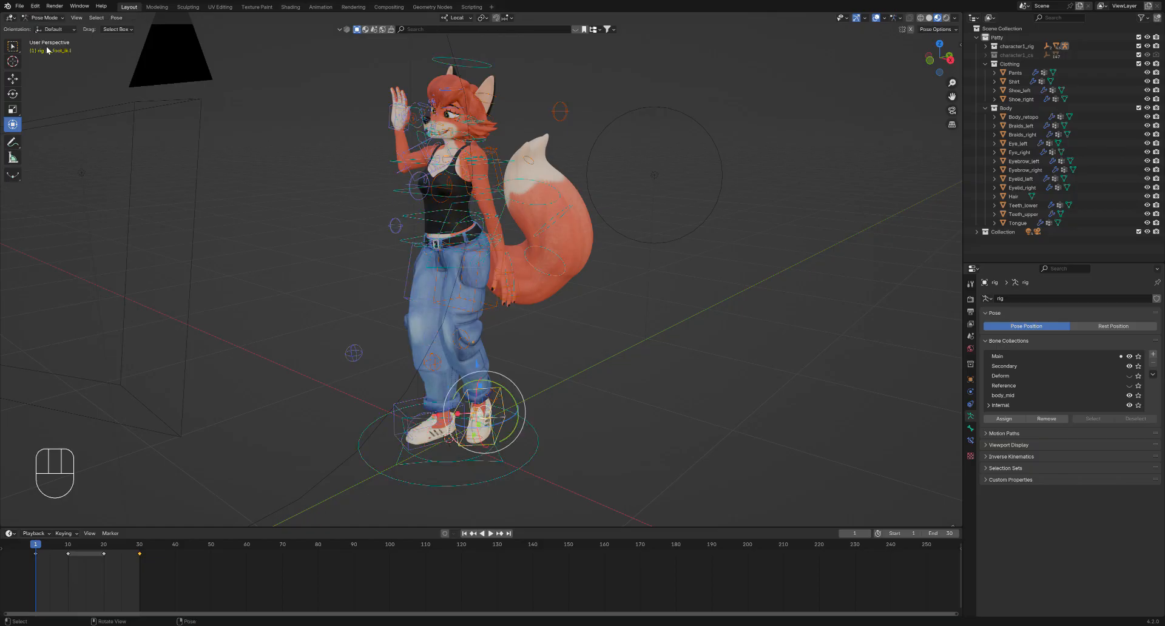
pyautogui.moveTo(293, 226); pyautogui.dragTo(375, 305, button='middle')
pyautogui.moveTo(333, 272); pyautogui.dragTo(424, 314, button='middle')
pyautogui.keyDown('shift'); pyautogui.moveTo(423, 309); pyautogui.dragTo(435, 309, button='middle'); pyautogui.keyUp('shift')
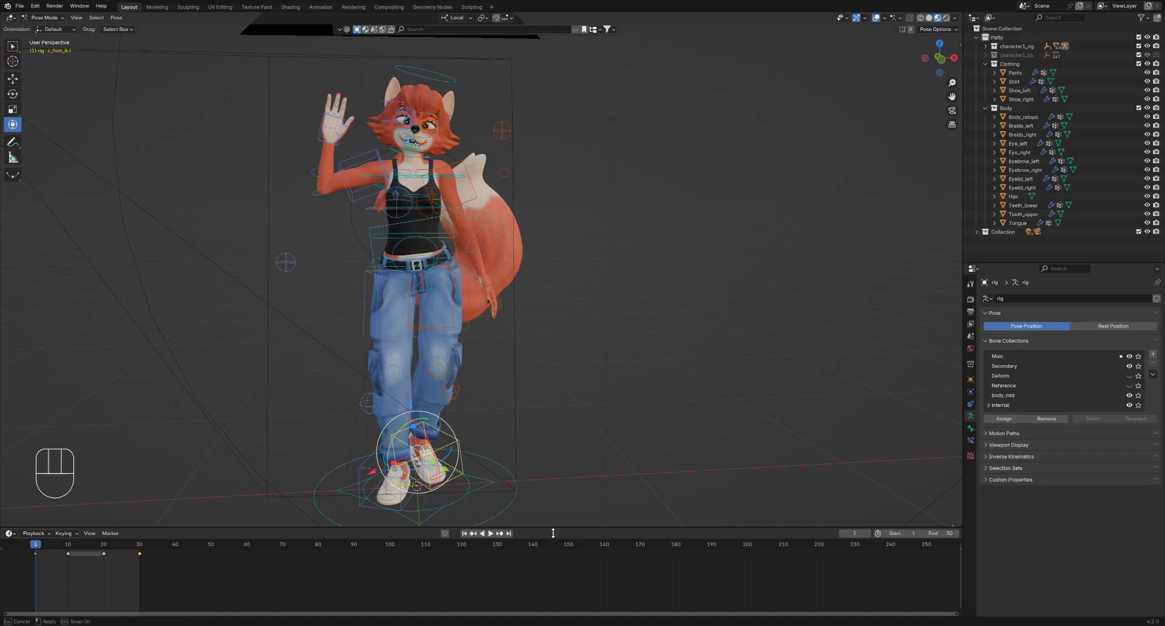
# Enlarge the timeline area and play the existing animation, returning to frame 1
pyautogui.moveTo(552, 527); pyautogui.dragTo(526, 503)
pyautogui.press('space')
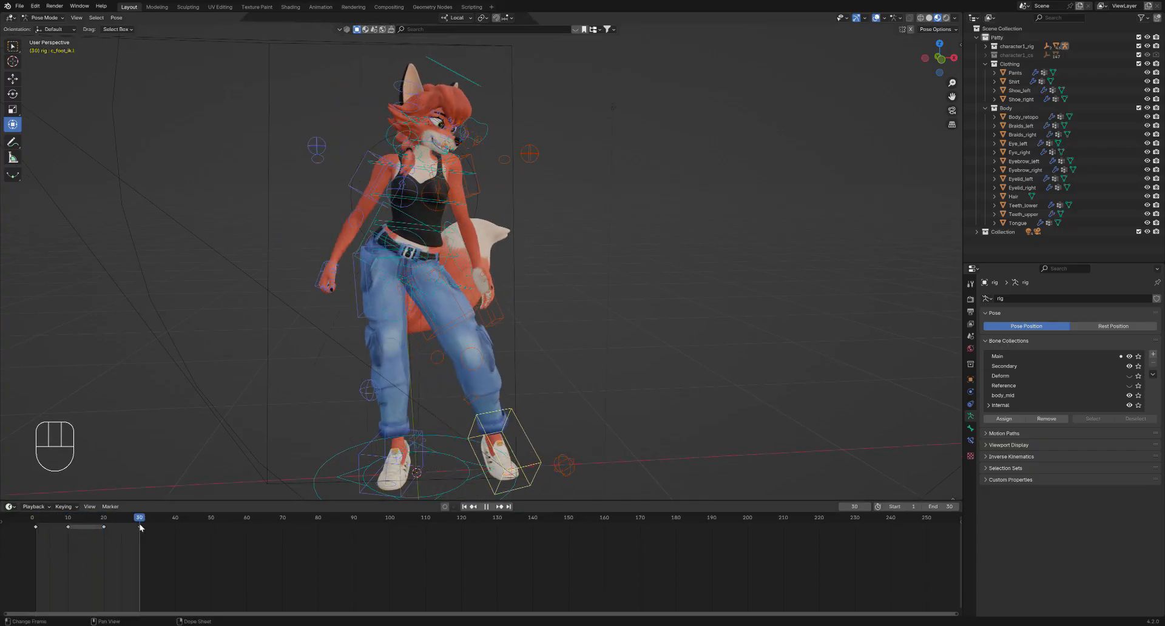
pyautogui.moveTo(43, 530); pyautogui.dragTo(35, 531)
pyautogui.press('space')
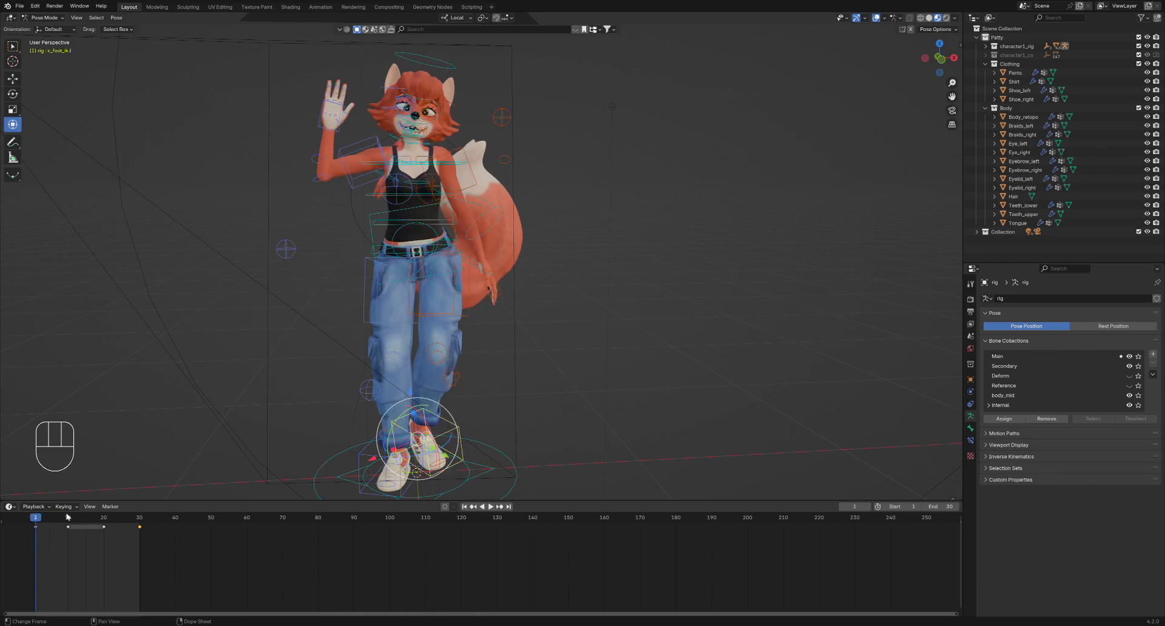
pyautogui.moveTo(449, 366); pyautogui.dragTo(413, 372, button='middle')
pyautogui.keyDown('shift'); pyautogui.moveTo(414, 372); pyautogui.dragTo(402, 357, button='middle'); pyautogui.keyUp('shift')
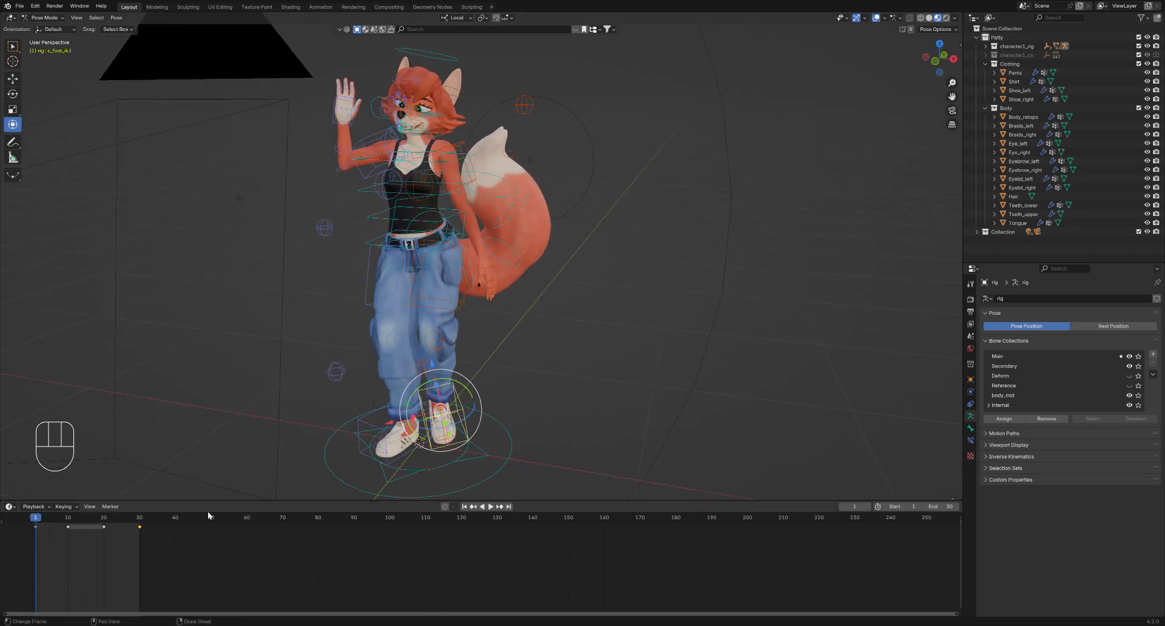
pyautogui.moveTo(260, 407); pyautogui.dragTo(245, 402, button='middle')
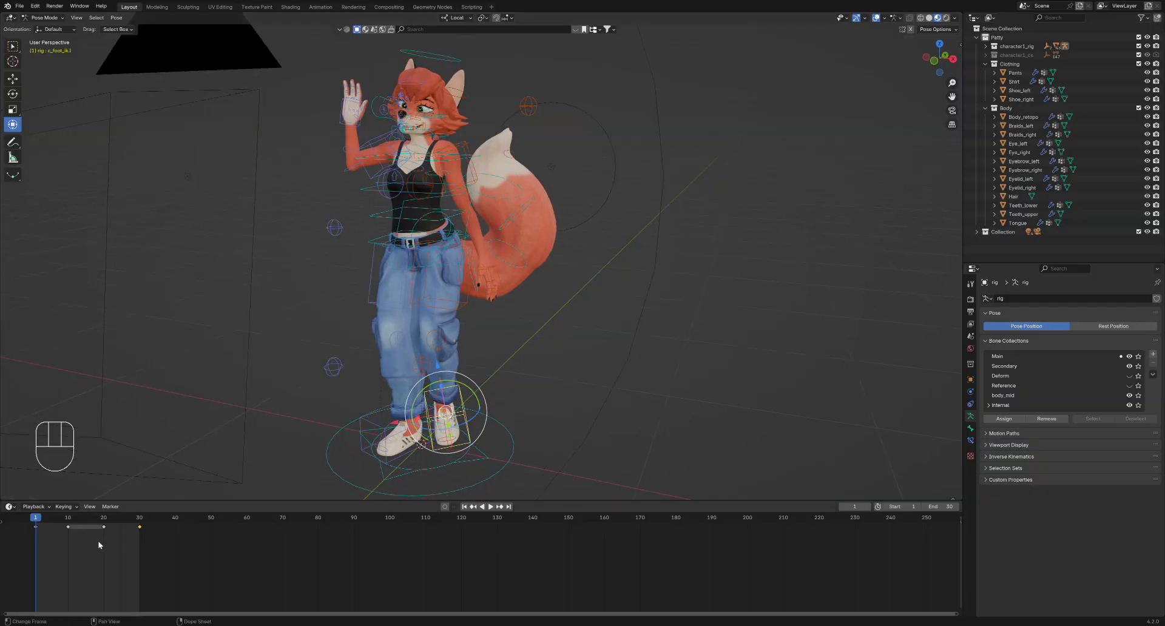
# Select all bones of the rig, delete all their keyframes, and deselect the bones
pyautogui.press('a')
pyautogui.press('a')
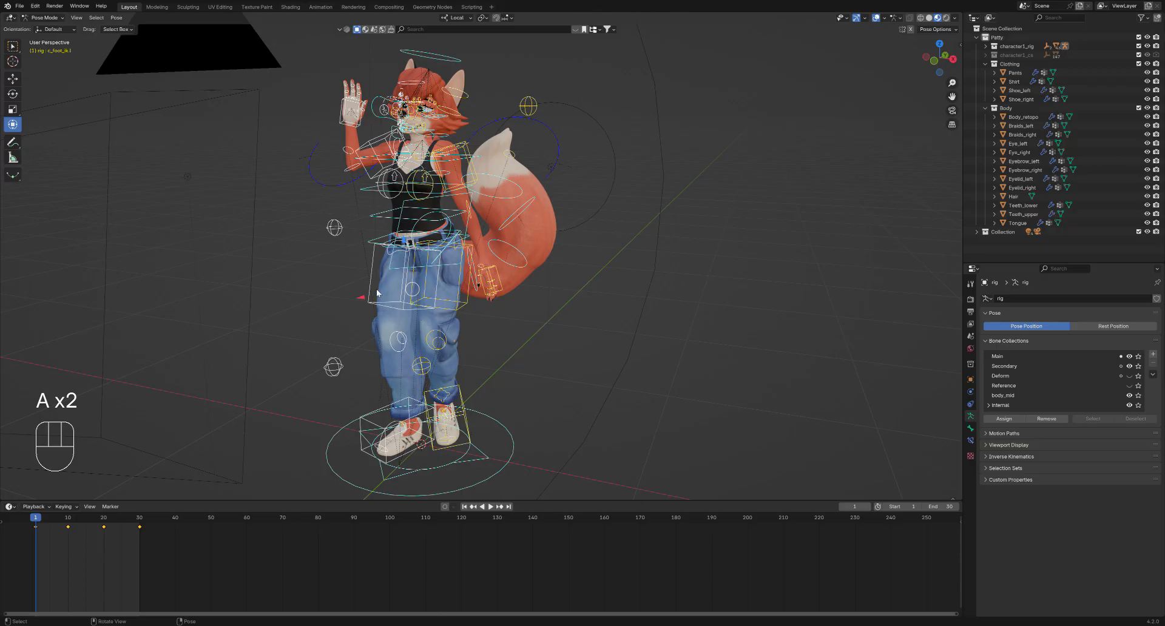
pyautogui.moveTo(377, 293)
pyautogui.mouseDown(button='middle')
pyautogui.moveTo(406, 290)
pyautogui.moveTo(389, 296)
pyautogui.mouseUp(button='middle')
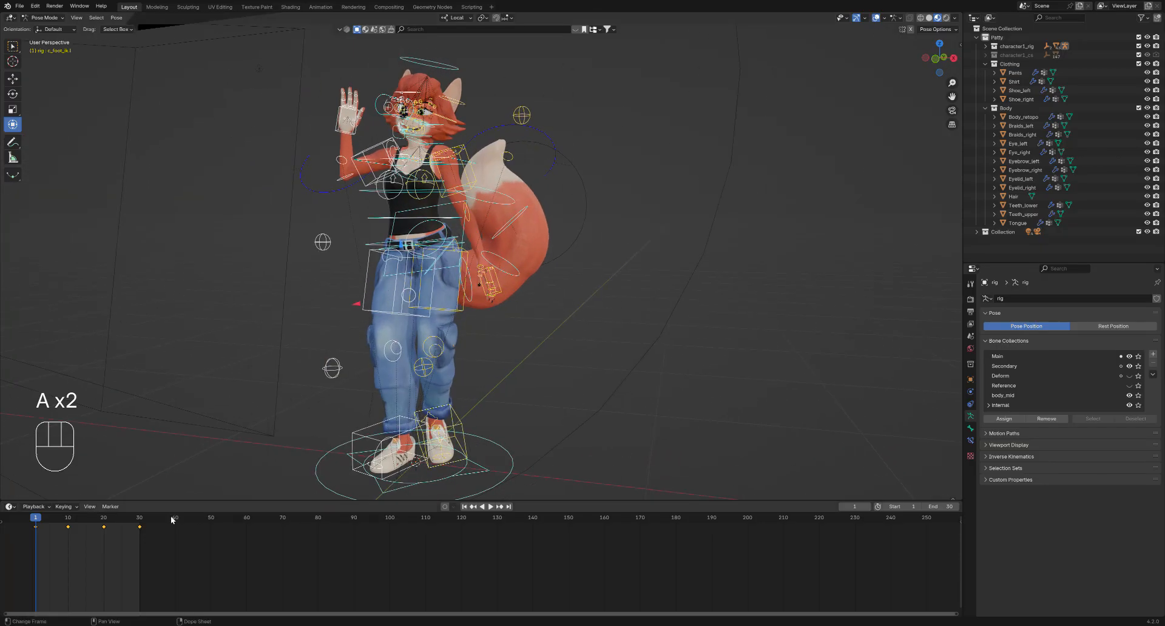
pyautogui.press('Delete')
pyautogui.press('a')
pyautogui.press('Delete')
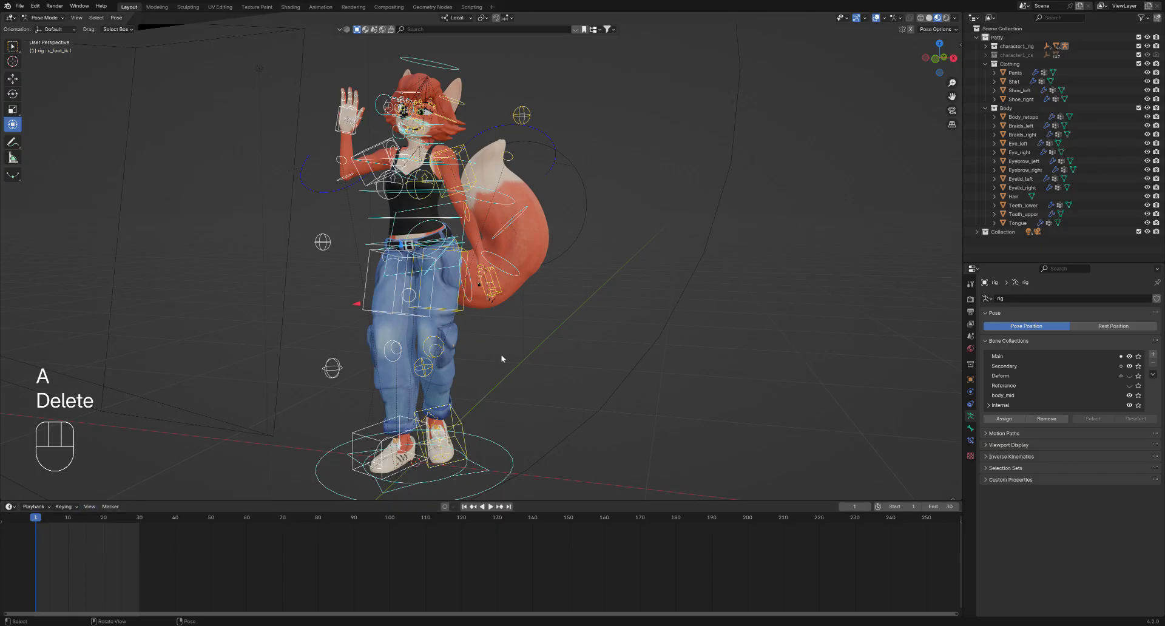
pyautogui.moveTo(501, 359); pyautogui.dragTo(473, 324, button='middle')
pyautogui.click(566, 387)
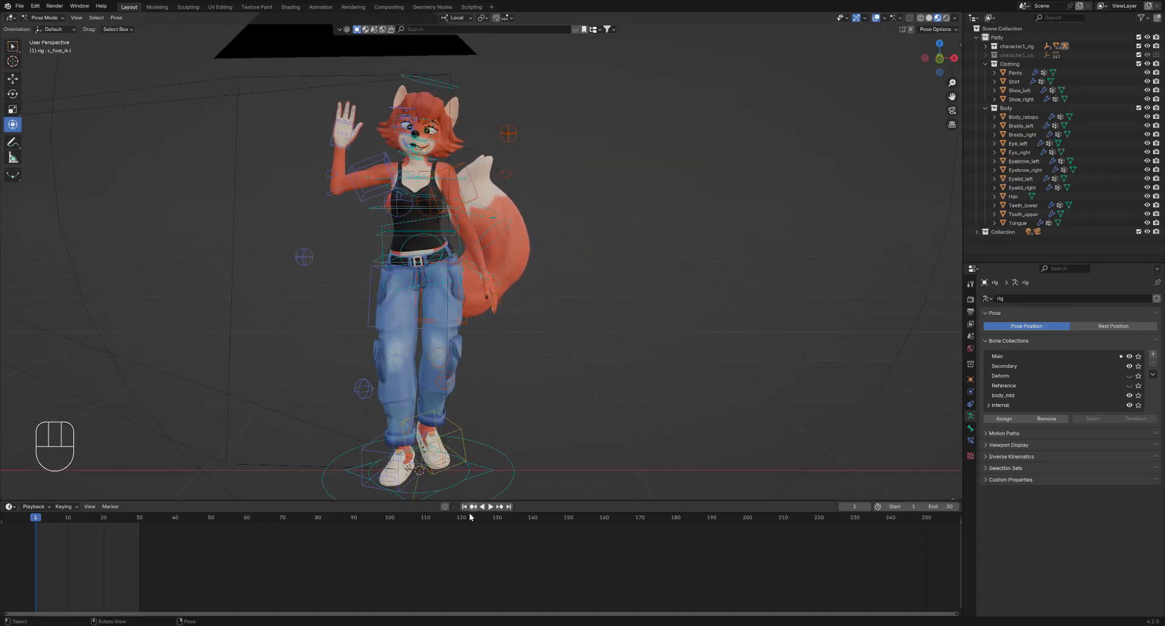
# Play the timeline and inspect the character's pose from several angles before stopping playback
pyautogui.press('space')
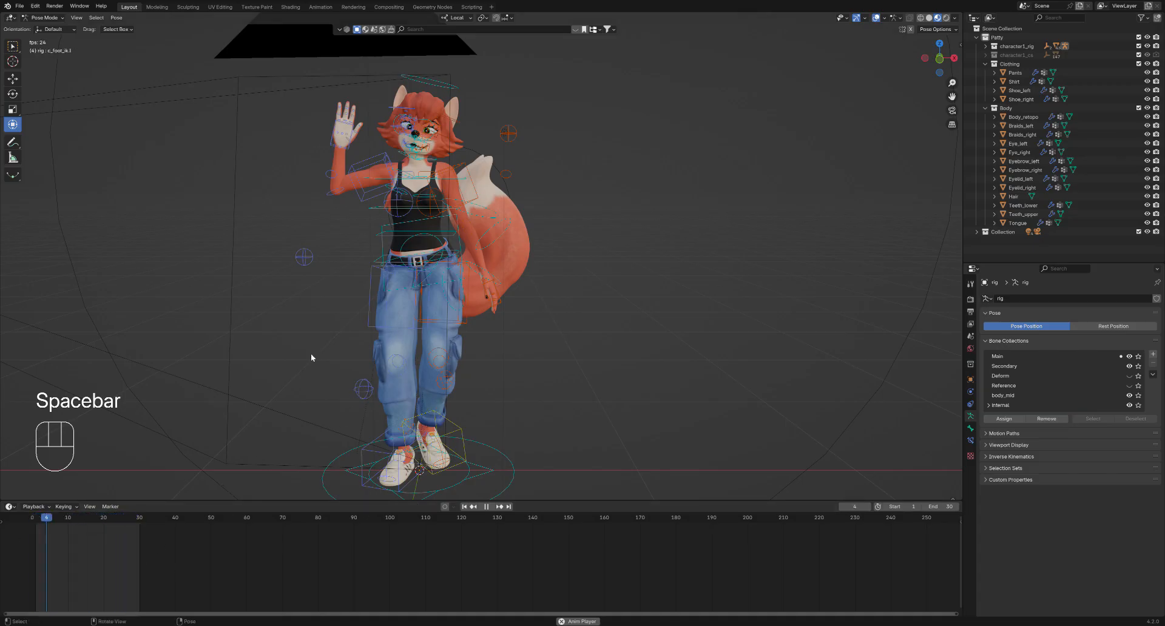
pyautogui.moveTo(312, 357); pyautogui.dragTo(663, 336, button='middle')
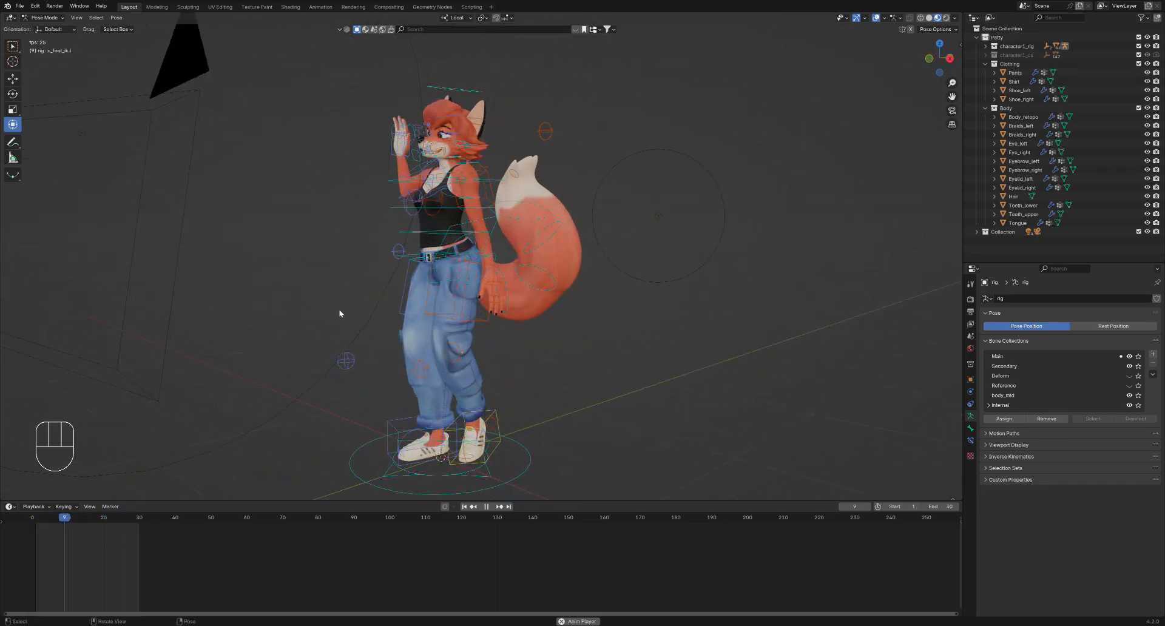
pyautogui.moveTo(339, 313); pyautogui.dragTo(432, 321, button='middle')
pyautogui.press('space')
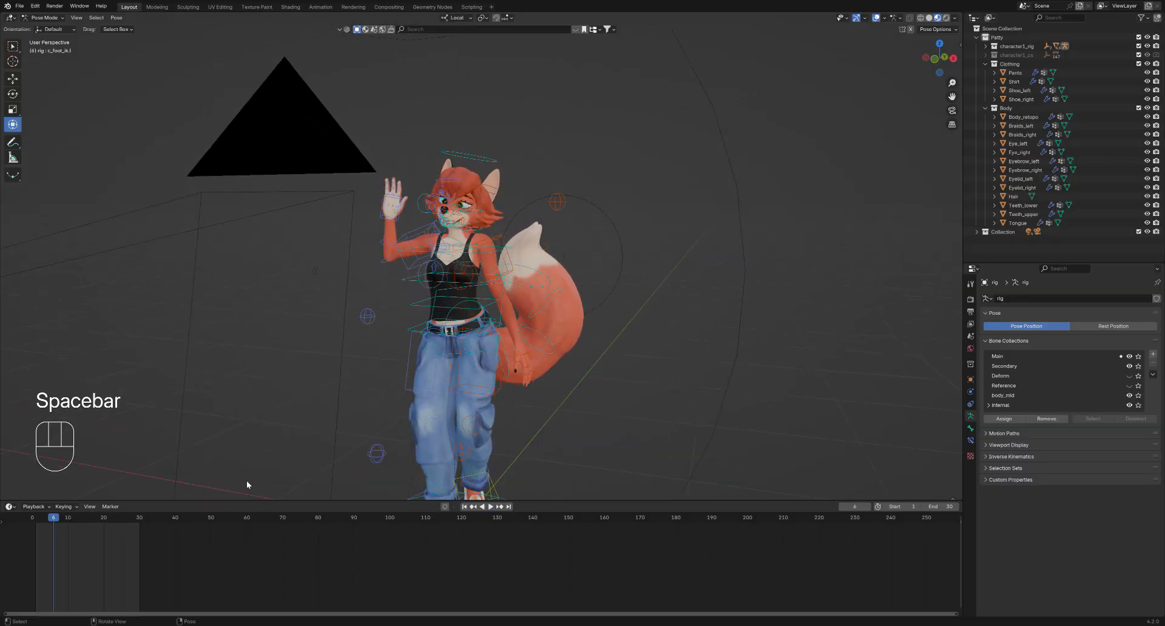
# Undo the deletion of the rig's keyframes and the related selection changes
pyautogui.hotkey('ctrl', 'z')
pyautogui.hotkey('ctrl', 'z')
pyautogui.hotkey('ctrl', 'z')
pyautogui.hotkey('ctrl', 'z')
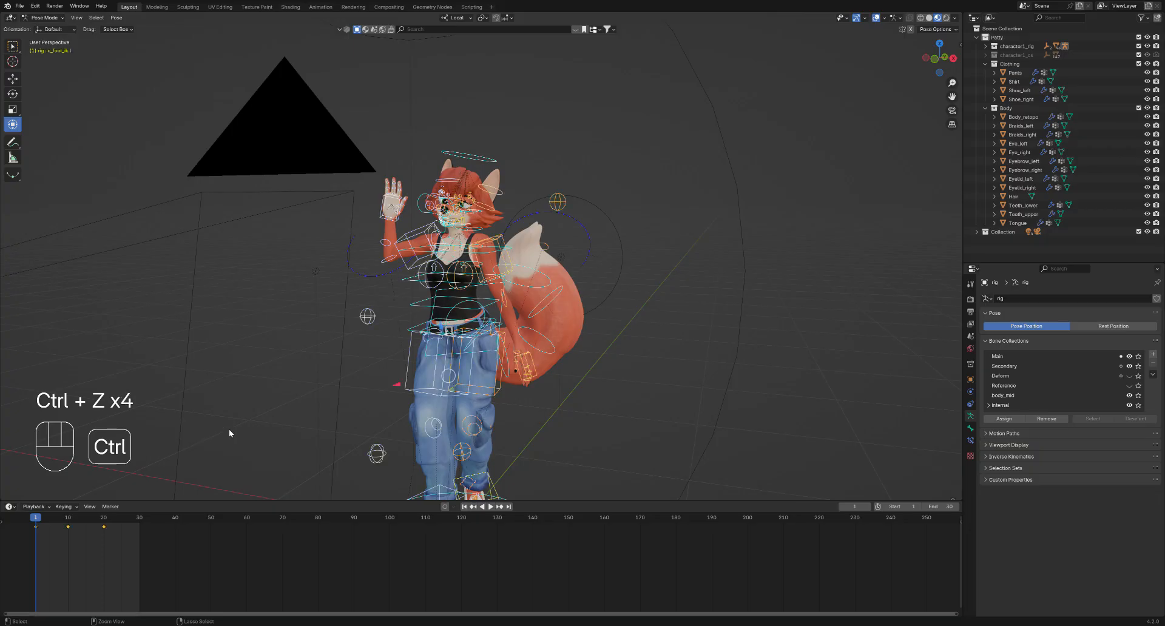
pyautogui.hotkey('ctrl', 'z')
pyautogui.hotkey('ctrl', 'z')
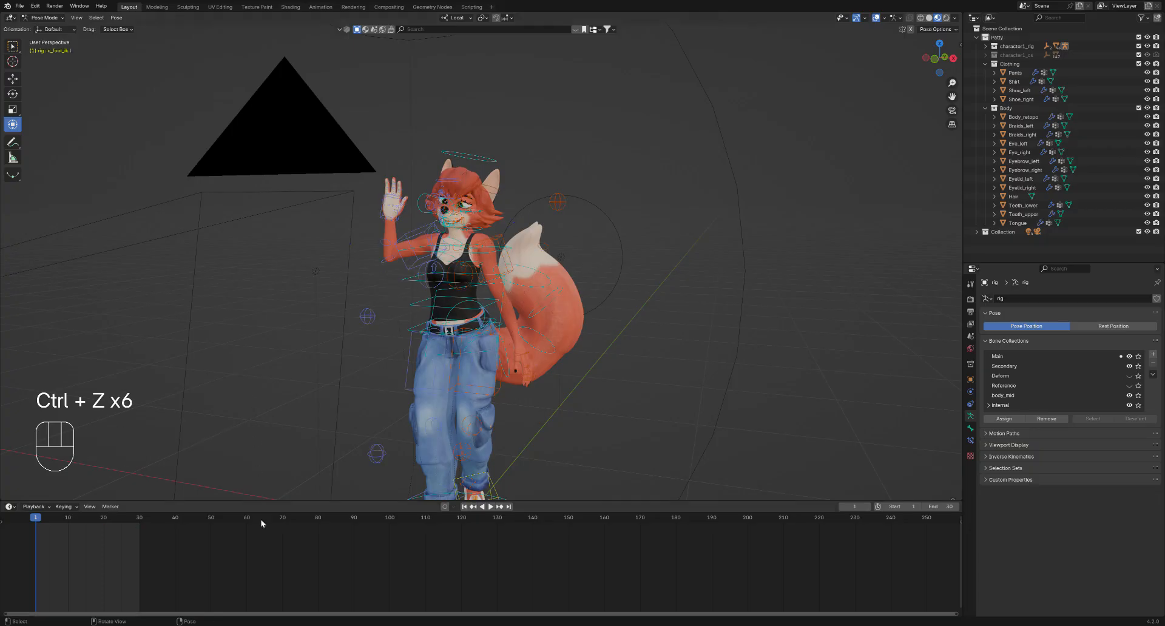
# Set the end frame of the animation to 100
pyautogui.click(947, 511)
pyautogui.click(924, 487)
pyautogui.click(939, 510)
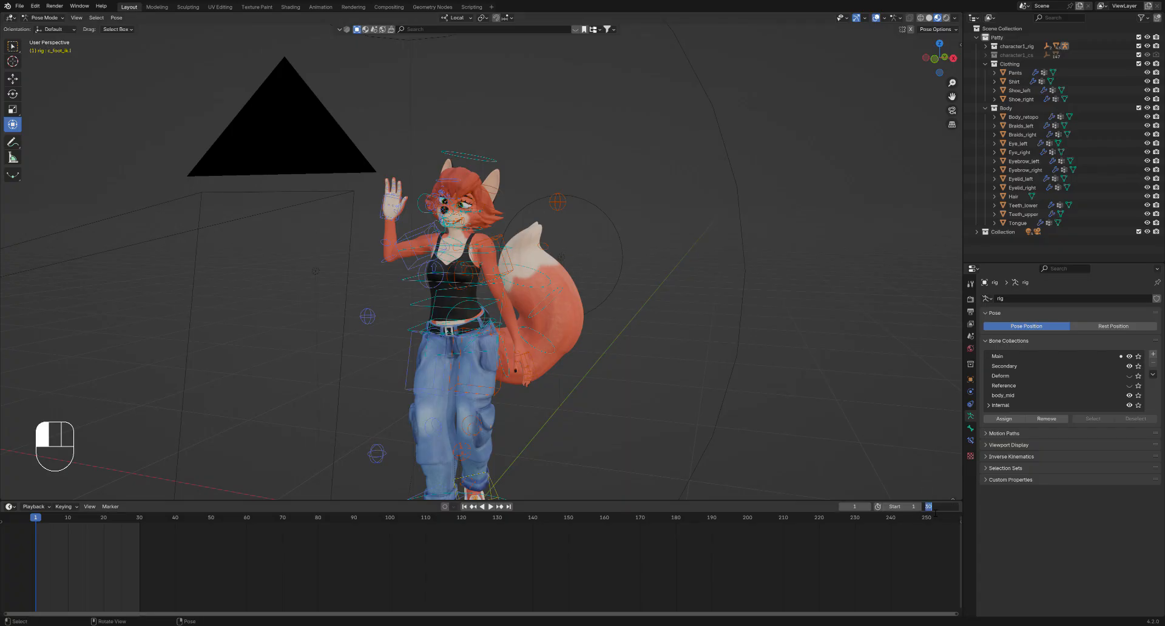
pyautogui.write('100')
pyautogui.press('Return')
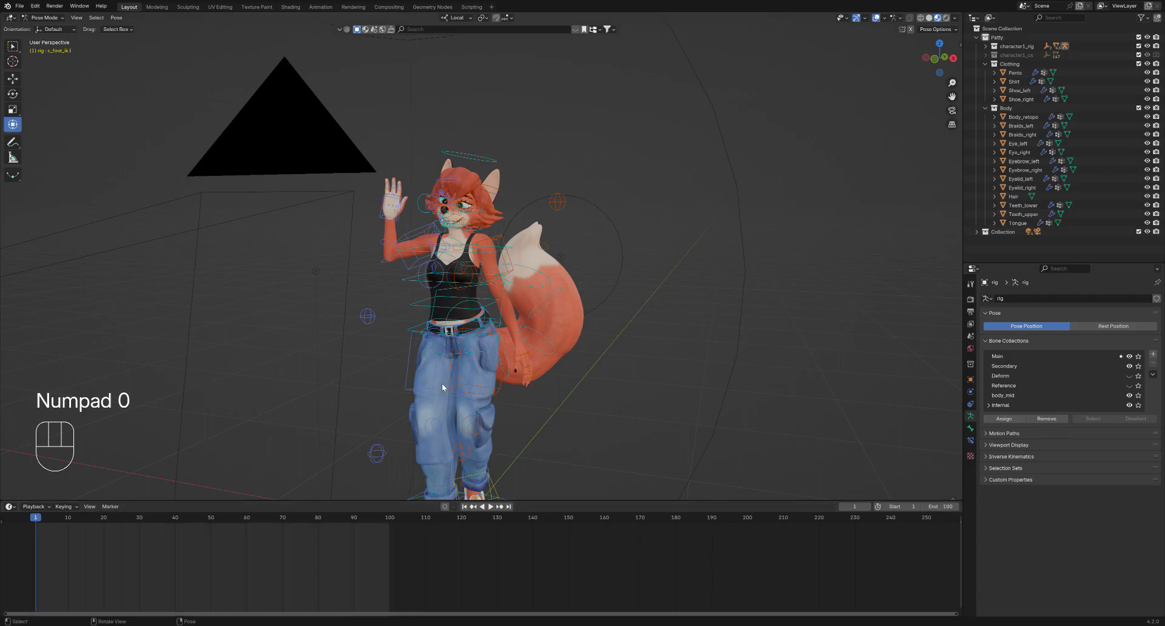
# Select all bones of the rig and move the playhead to frame 40
pyautogui.press('a')
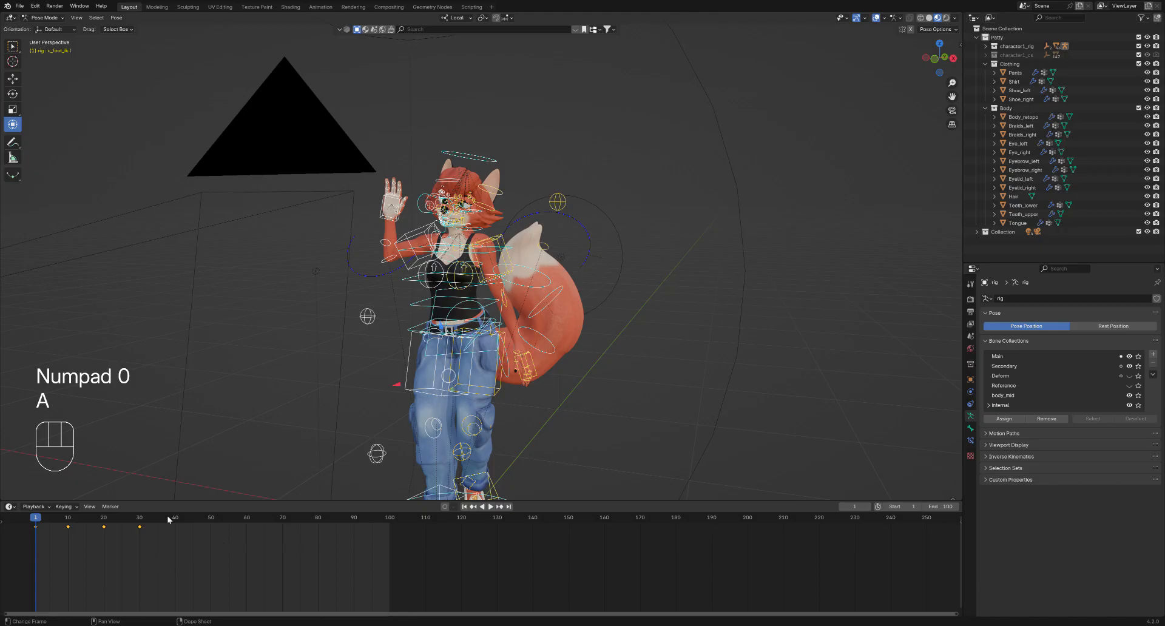
pyautogui.click(172, 524)
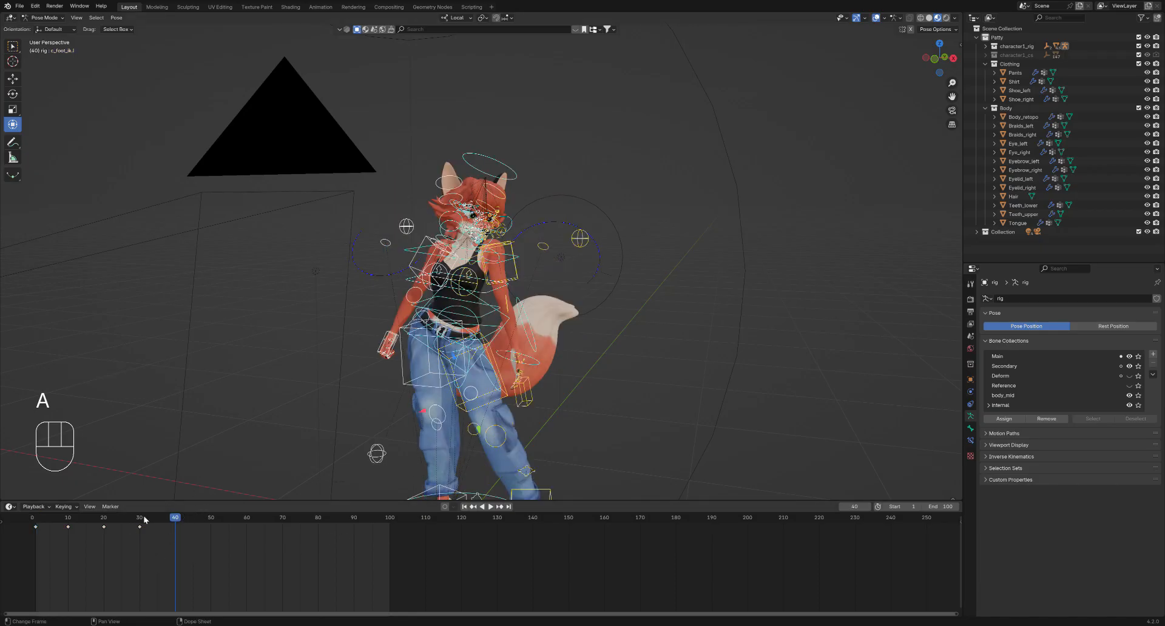
pyautogui.moveTo(155, 517); pyautogui.dragTo(176, 519)
pyautogui.keyDown('shift'); pyautogui.moveTo(285, 442); pyautogui.dragTo(458, 239, button='middle'); pyautogui.keyUp('shift')
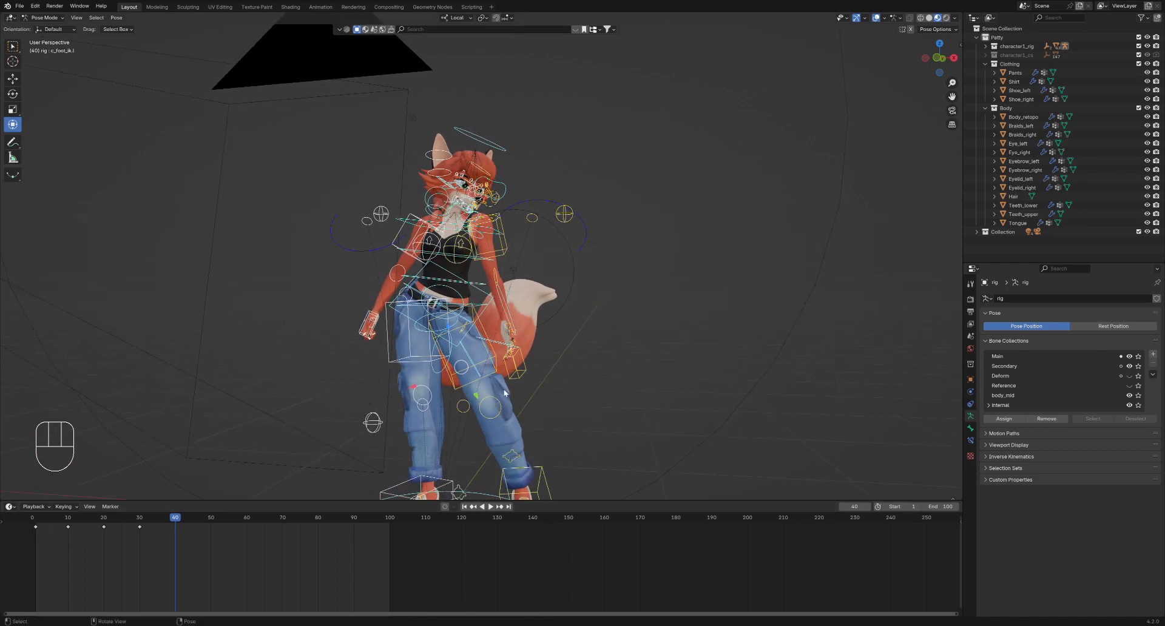
pyautogui.moveTo(382, 393); pyautogui.dragTo(352, 357, button='middle')
pyautogui.moveTo(527, 359); pyautogui.dragTo(551, 402, button='middle')
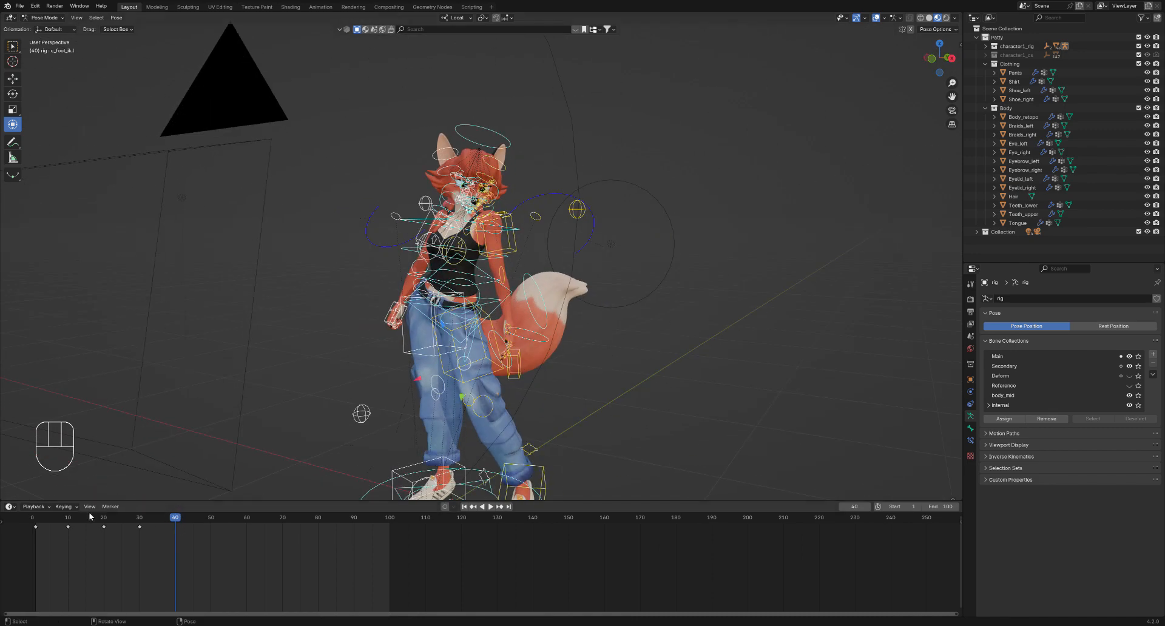
# Examine the character's pose at frame 40 from several angles with the rig's bones deselected
pyautogui.moveTo(490, 340)
pyautogui.mouseDown(button='middle')
pyautogui.moveTo(511, 358)
pyautogui.moveTo(497, 347)
pyautogui.mouseUp(button='middle')
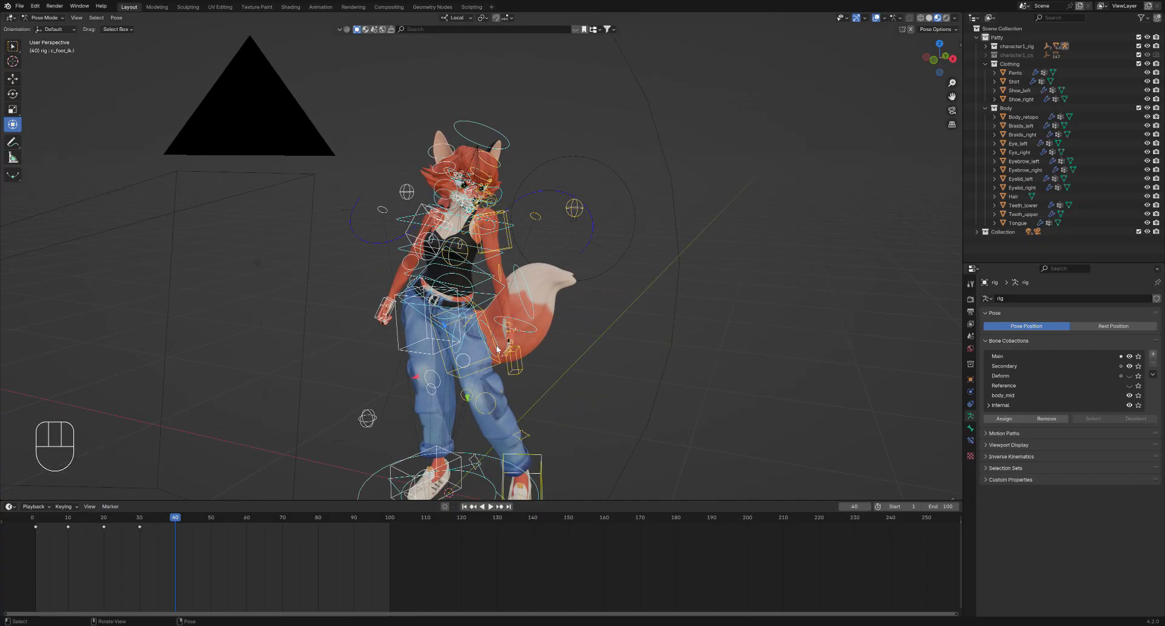
pyautogui.keyDown('shift'); pyautogui.moveTo(495, 391); pyautogui.dragTo(473, 381, button='middle'); pyautogui.keyUp('shift')
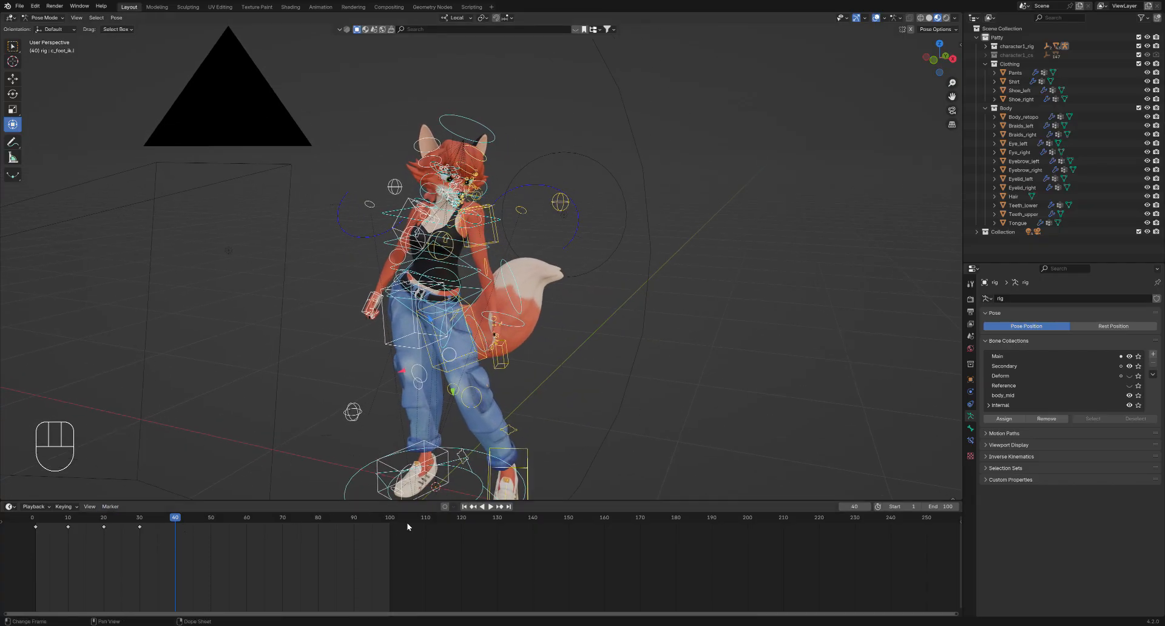
pyautogui.moveTo(606, 370); pyautogui.dragTo(578, 398, button='middle')
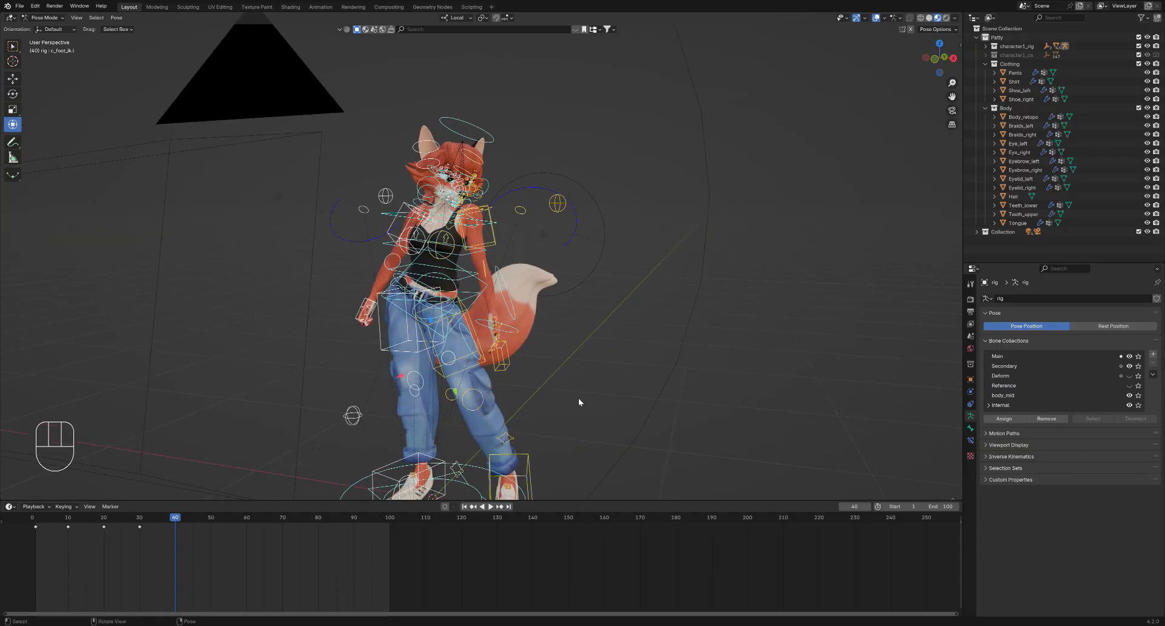
pyautogui.click(577, 398)
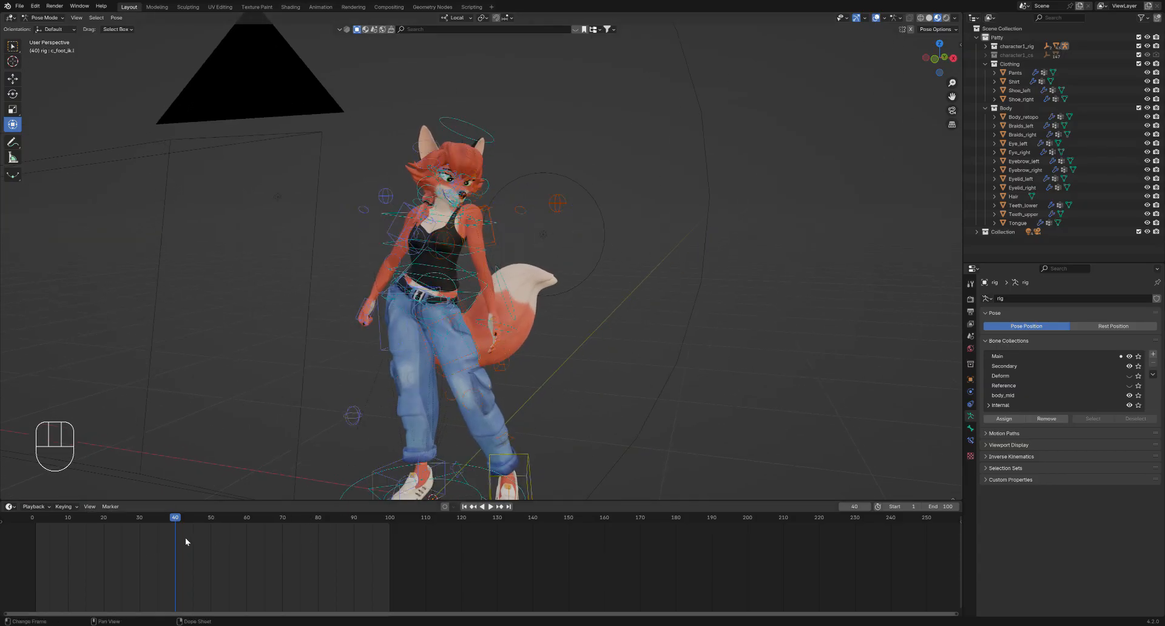
pyautogui.click(452, 380)
pyautogui.moveTo(442, 360); pyautogui.dragTo(428, 318, button='middle')
pyautogui.moveTo(435, 316); pyautogui.dragTo(553, 333, button='middle')
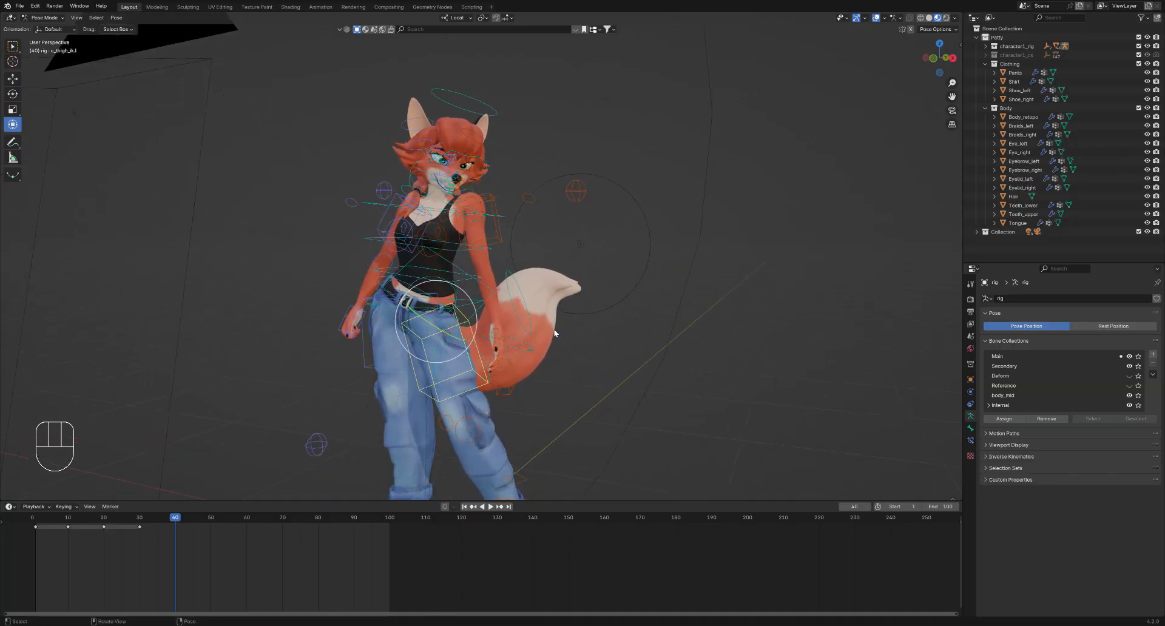
pyautogui.moveTo(423, 347); pyautogui.dragTo(415, 289, button='middle')
pyautogui.moveTo(440, 344); pyautogui.dragTo(437, 339, button='middle')
pyautogui.moveTo(461, 296); pyautogui.dragTo(439, 303, button='middle')
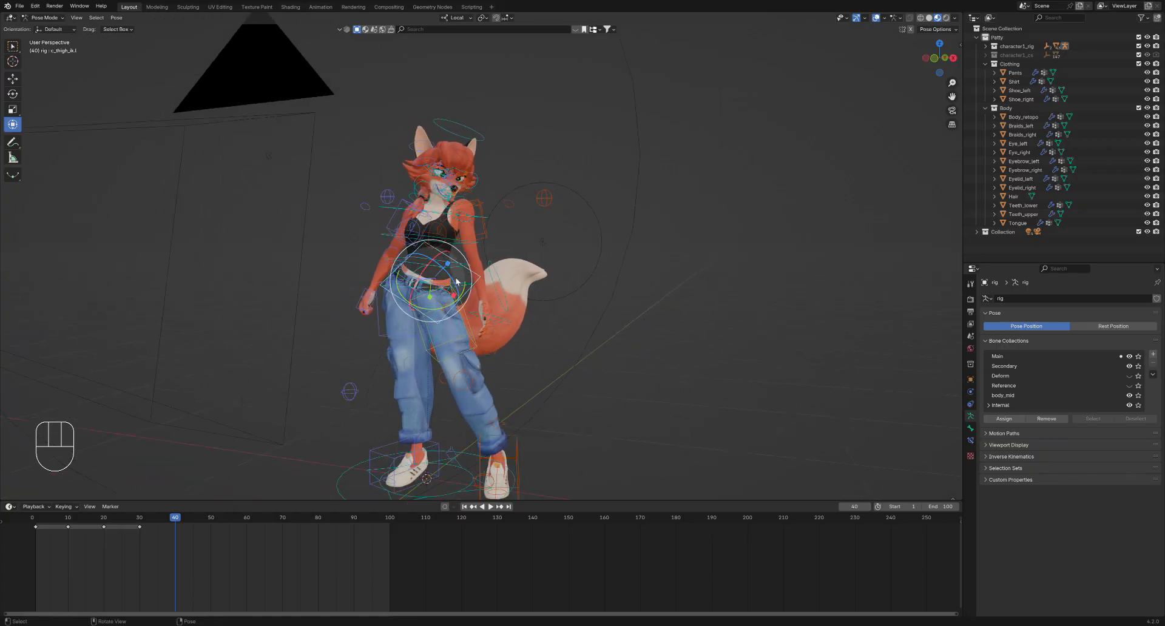
# Compare the current pose with the rig's Rest Position, returning to Pose Position
pyautogui.click(1092, 328)
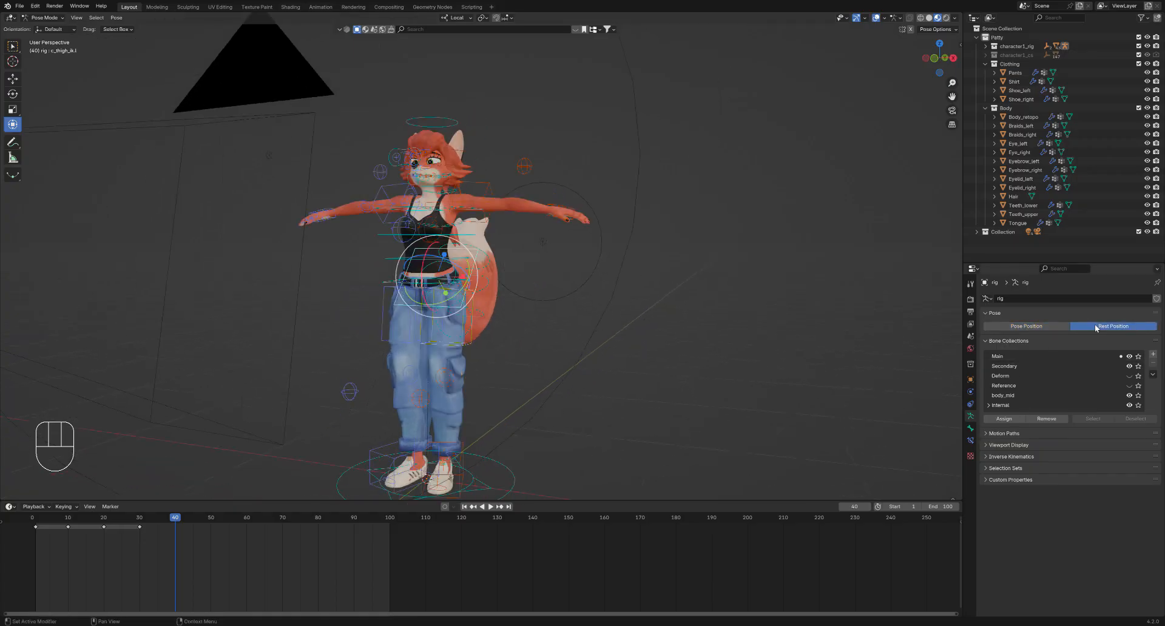
pyautogui.click(1019, 328)
pyautogui.moveTo(403, 258); pyautogui.dragTo(441, 312, button='middle')
# Select all bones of the rig and clear their rotation, location and scale at frame 40
pyautogui.press('a')
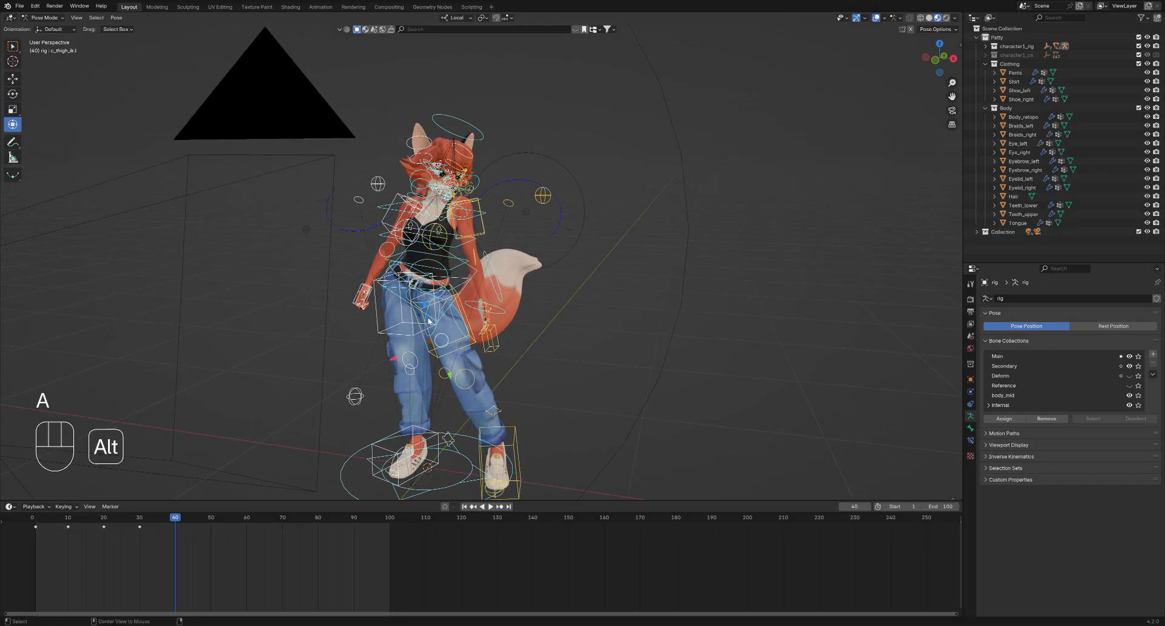
pyautogui.hotkey('alt', 'r')
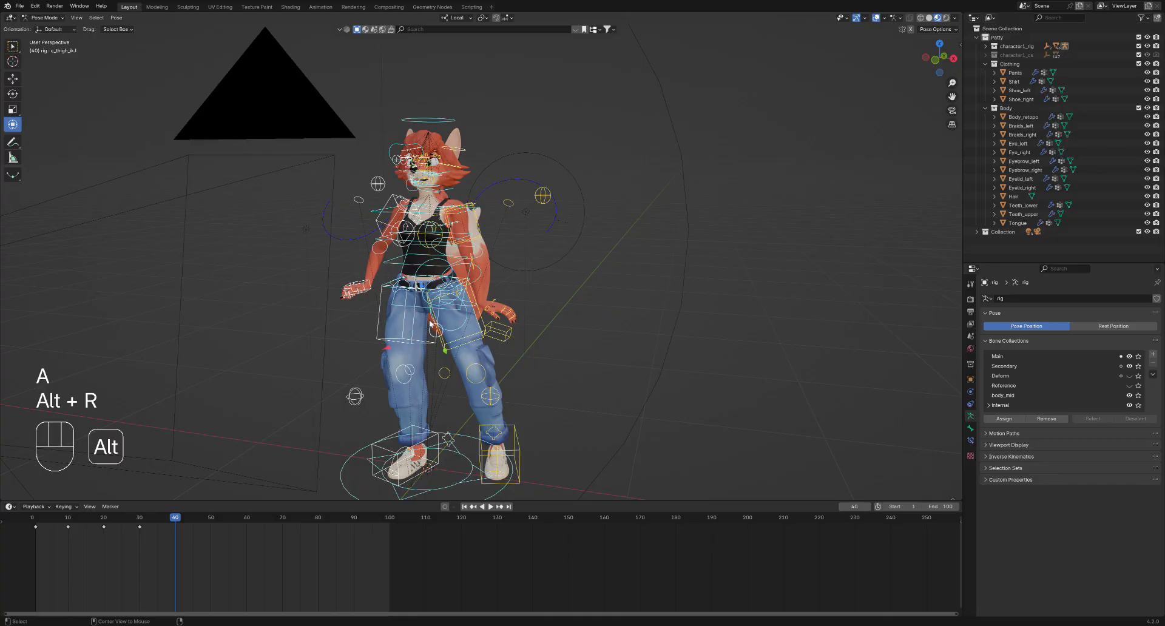
pyautogui.hotkey('alt', 'g')
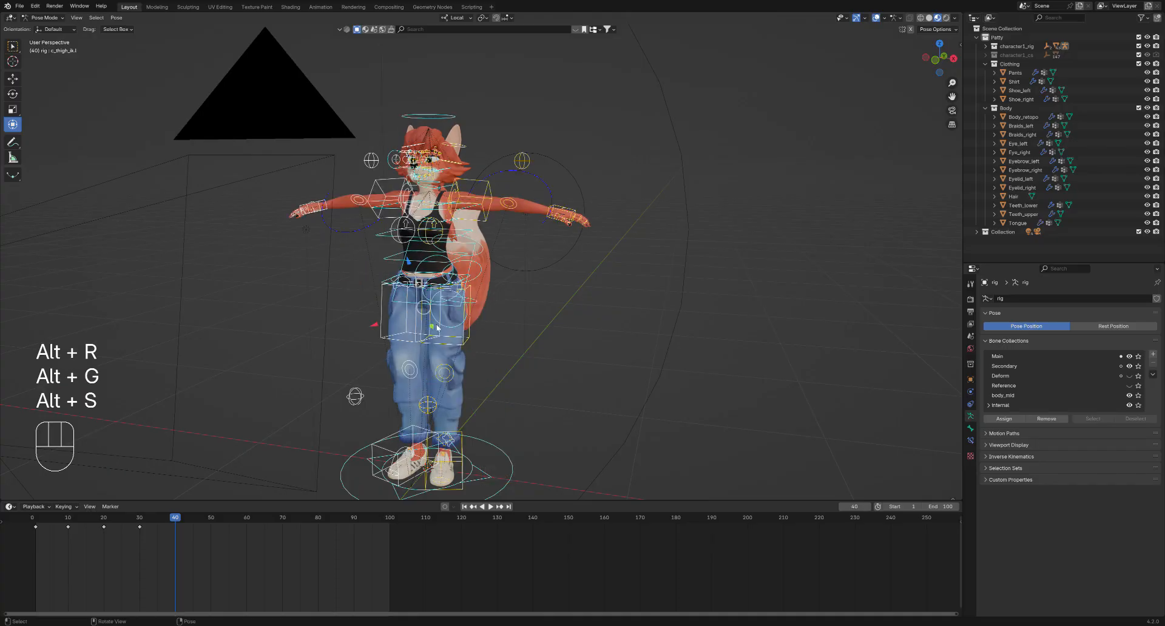
# Examine the cleared pose from several angles and compare it with the rig's Rest Position
pyautogui.moveTo(472, 307); pyautogui.dragTo(338, 204, button='middle')
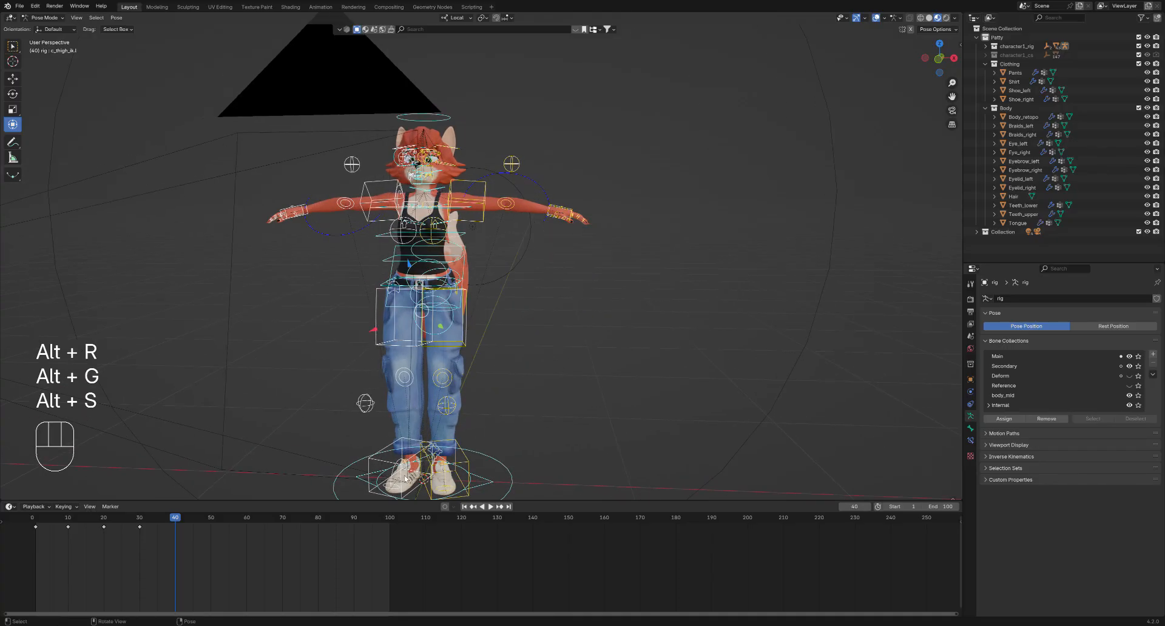
pyautogui.moveTo(418, 354); pyautogui.dragTo(446, 349, button='middle')
pyautogui.moveTo(431, 303); pyautogui.dragTo(485, 290, button='middle')
pyautogui.keyDown('shift'); pyautogui.moveTo(377, 493); pyautogui.dragTo(545, 251, button='middle'); pyautogui.keyUp('shift')
pyautogui.moveTo(467, 228); pyautogui.dragTo(477, 221, button='middle')
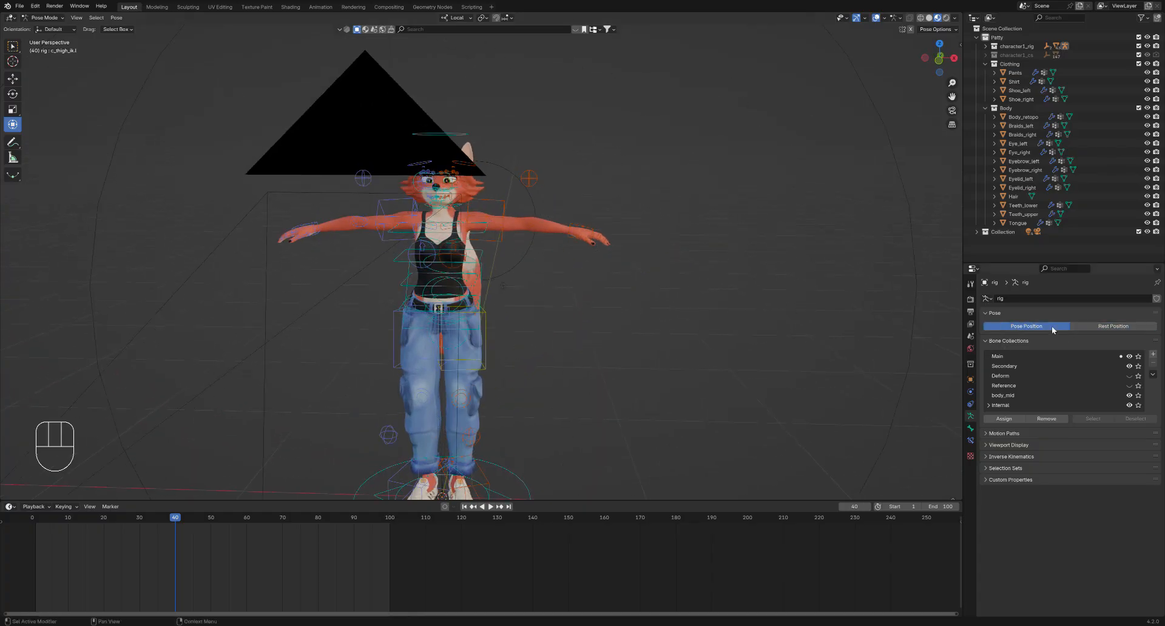
pyautogui.moveTo(930, 298); pyautogui.dragTo(883, 314, button='middle')
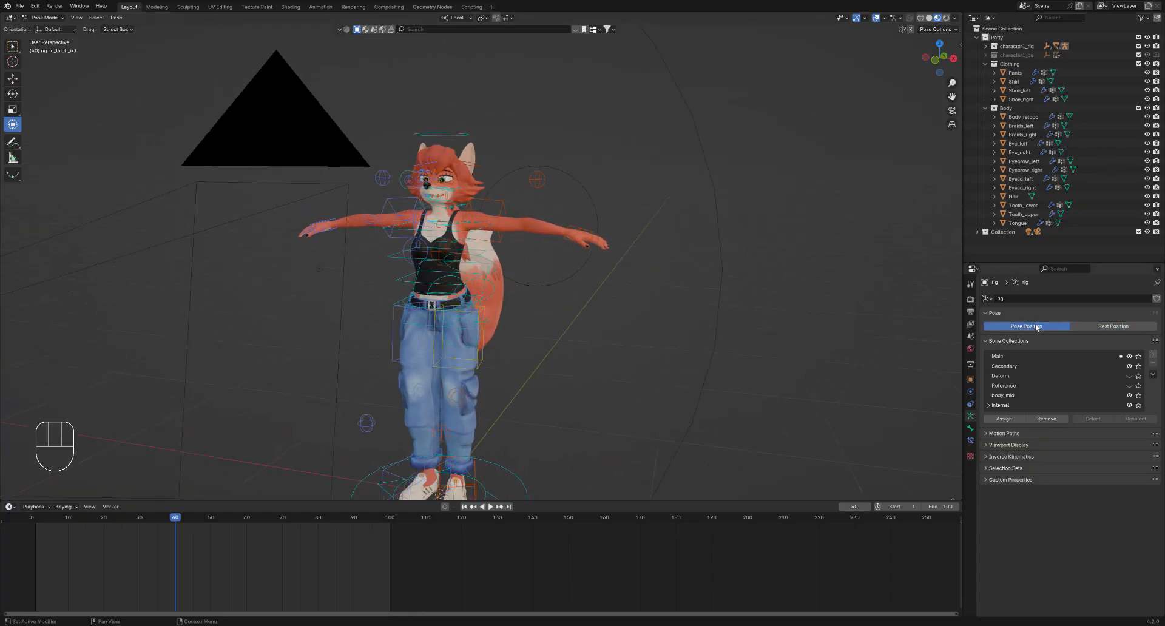
pyautogui.click(1080, 327)
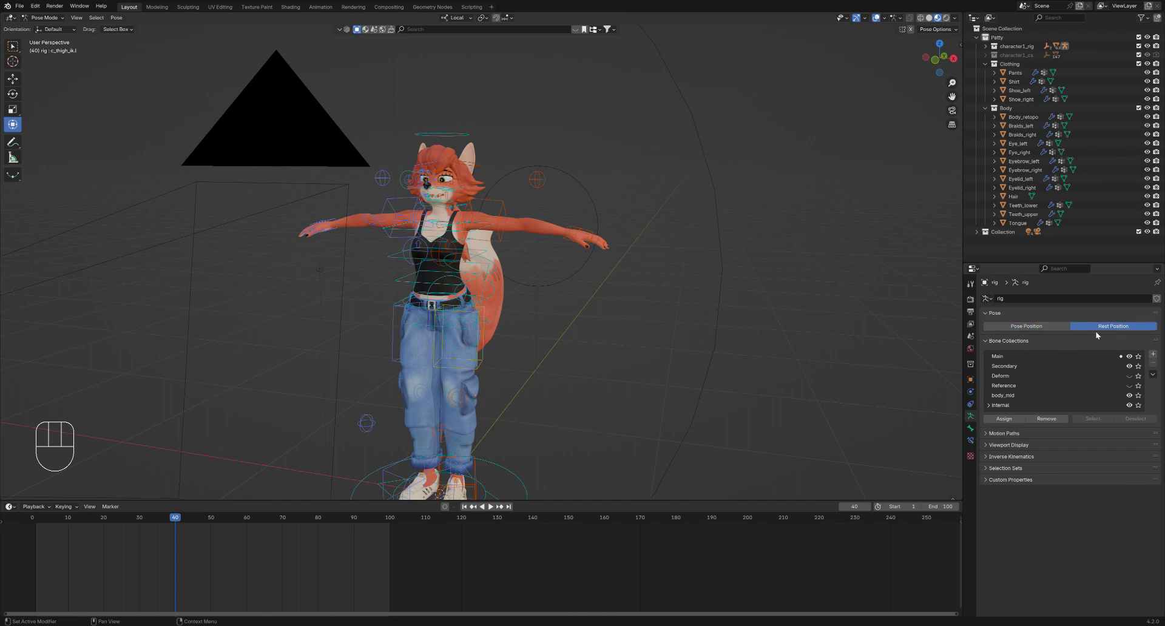
pyautogui.moveTo(515, 261); pyautogui.dragTo(591, 321, button='middle')
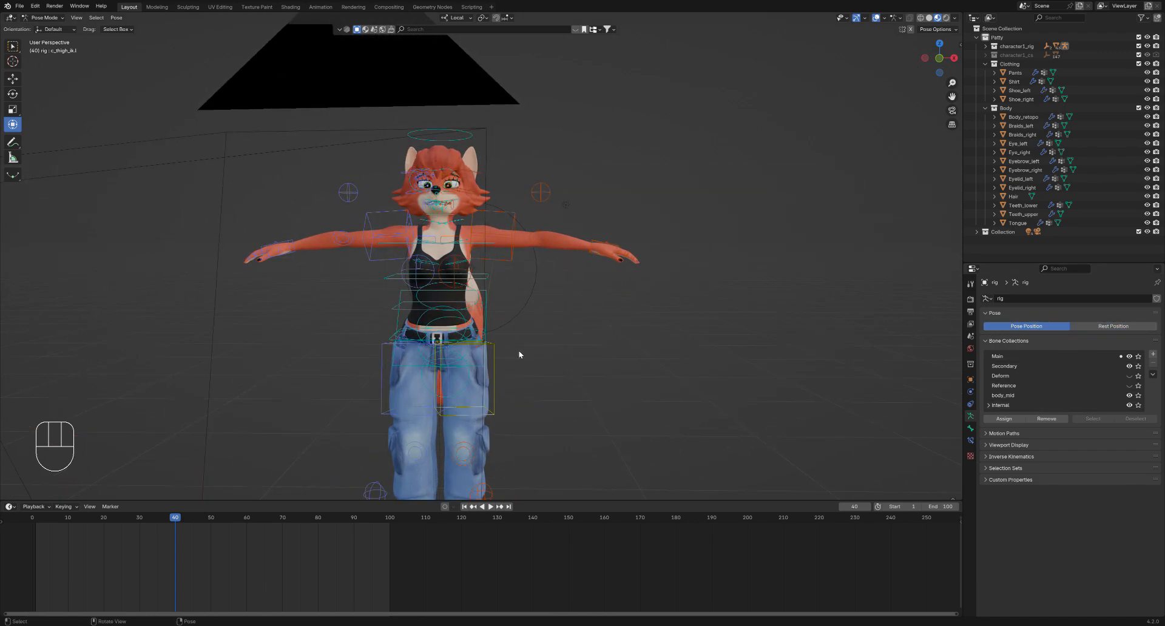
pyautogui.keyDown('ctrl'); pyautogui.moveTo(417, 402); pyautogui.dragTo(414, 395, button='middle'); pyautogui.keyUp('ctrl')
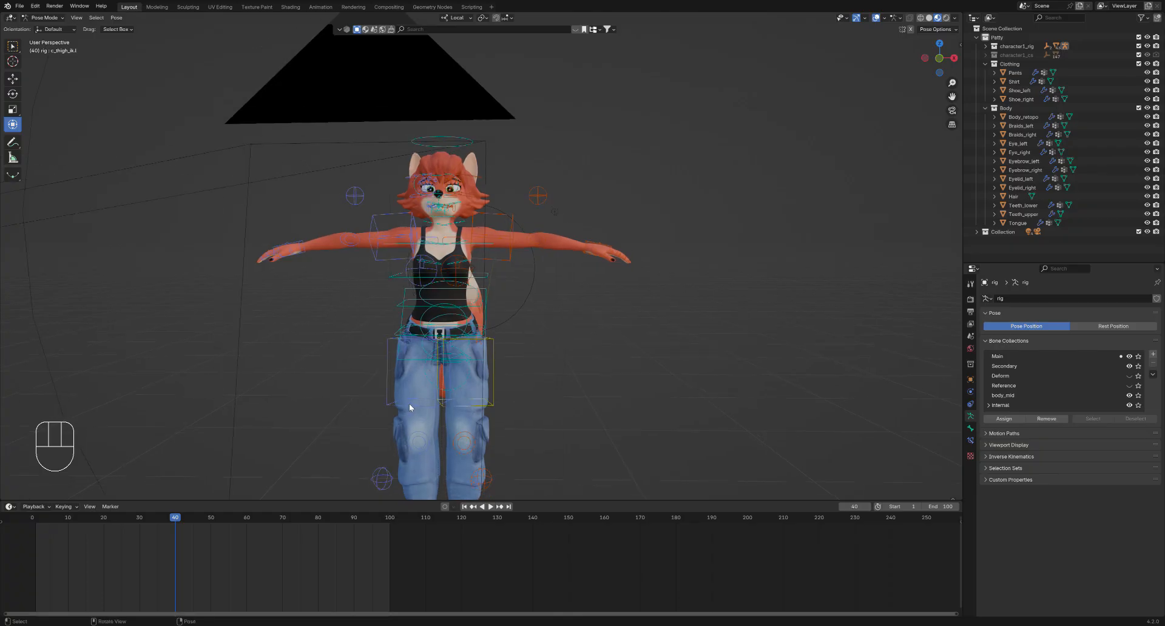
# Insert a keyframe for all bones in the cleared pose at frame 40 and preview the motion leading into it
pyautogui.press('a')
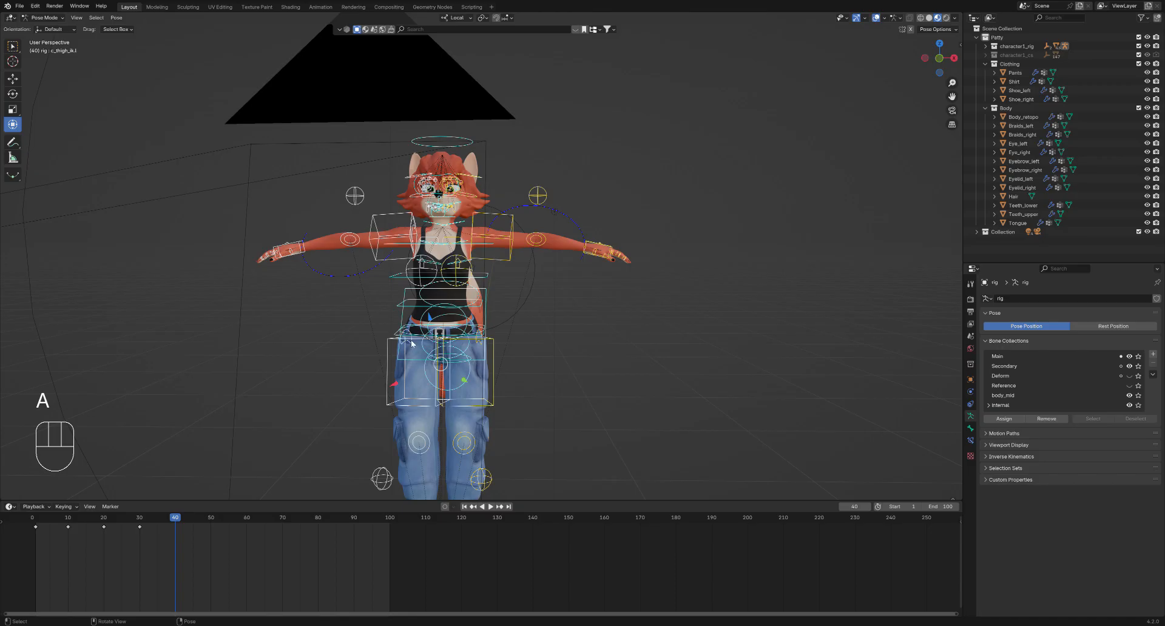
pyautogui.keyDown('shift'); pyautogui.moveTo(411, 343); pyautogui.dragTo(404, 309, button='middle'); pyautogui.keyUp('shift')
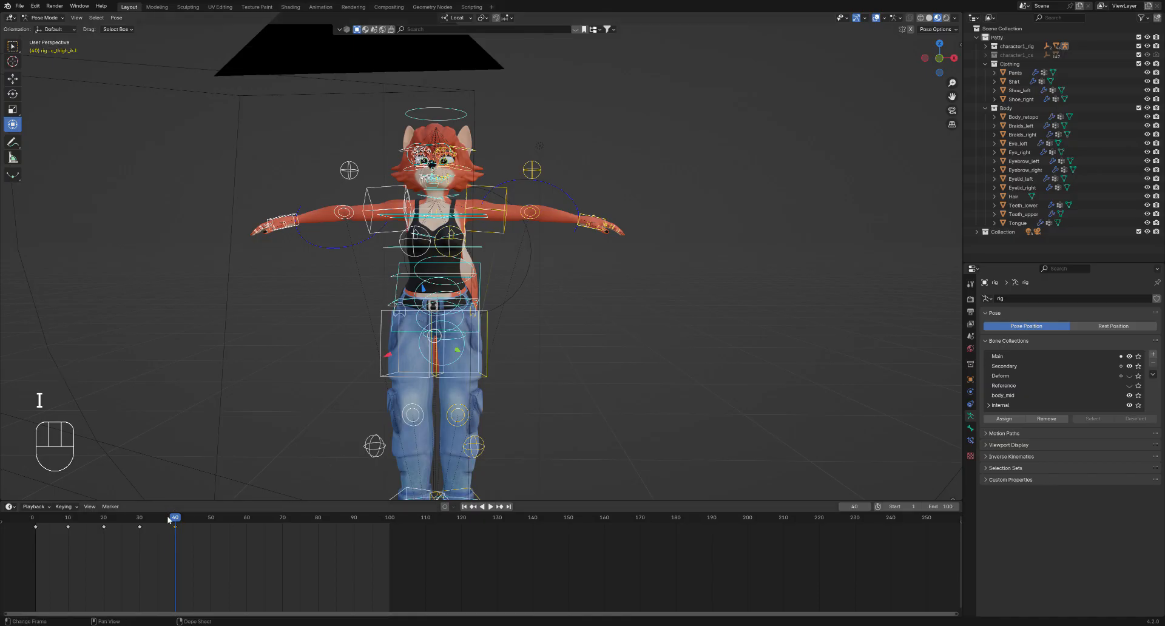
pyautogui.press('space')
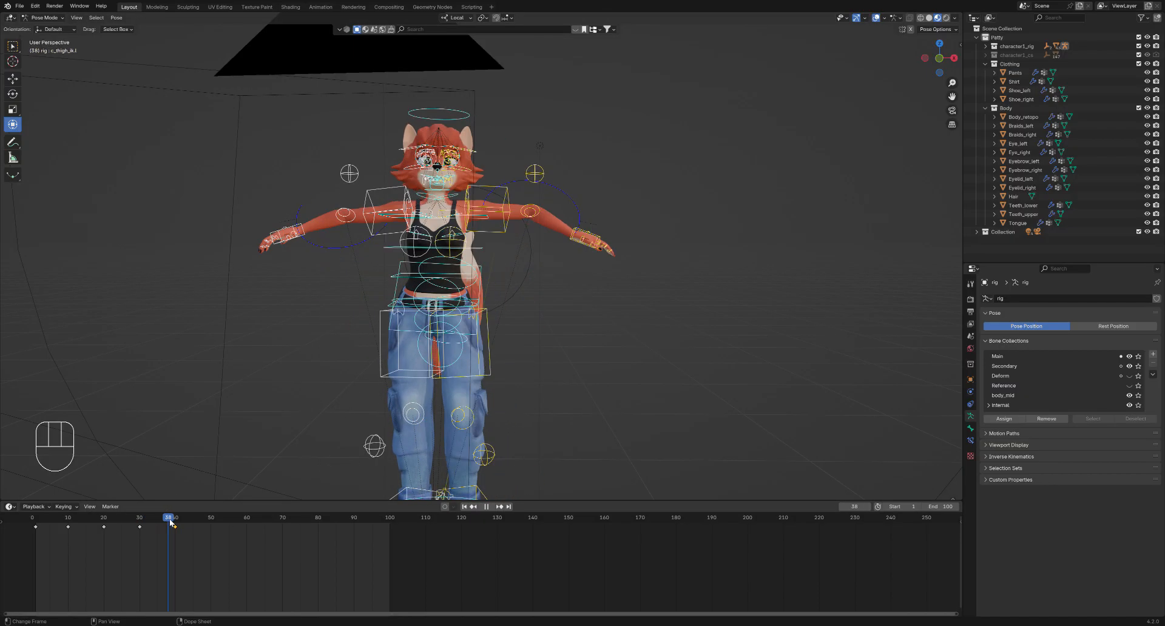
pyautogui.moveTo(170, 522)
pyautogui.mouseDown()
pyautogui.moveTo(146, 527)
pyautogui.moveTo(176, 525)
pyautogui.mouseUp()
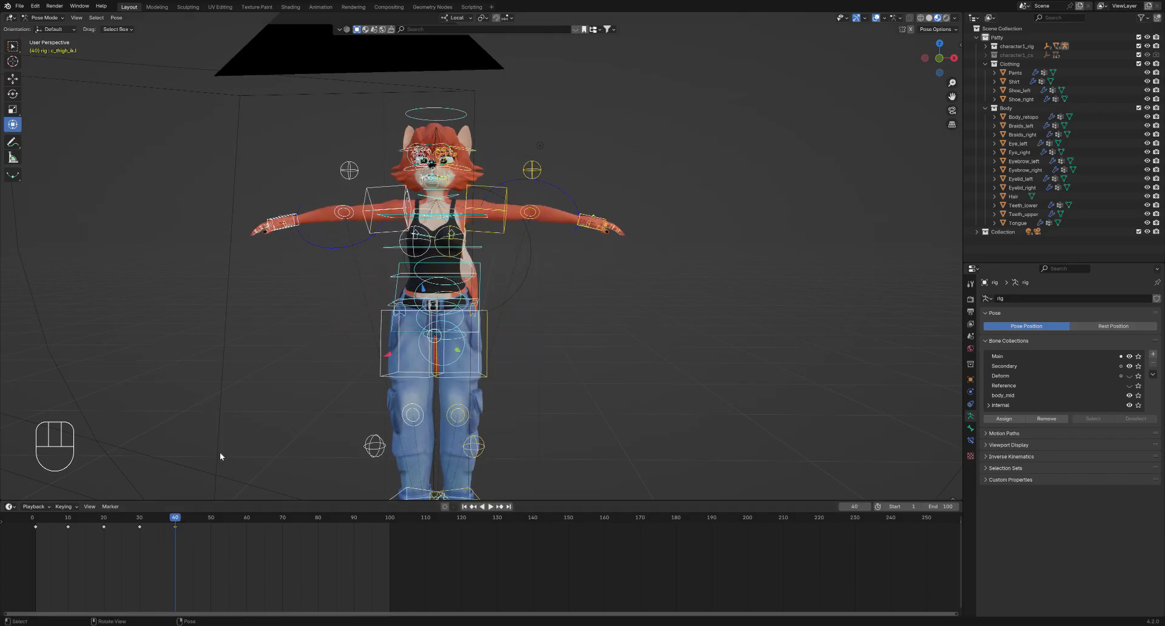
# Deselect the bones and examine the character's arms-out pose at frame 40 from several angles and distances
pyautogui.click(569, 342)
pyautogui.keyDown('shift'); pyautogui.moveTo(553, 337); pyautogui.dragTo(553, 348, button='middle'); pyautogui.keyUp('shift')
pyautogui.moveTo(553, 346); pyautogui.dragTo(526, 341, button='middle')
pyautogui.scroll(2, 527, 341)
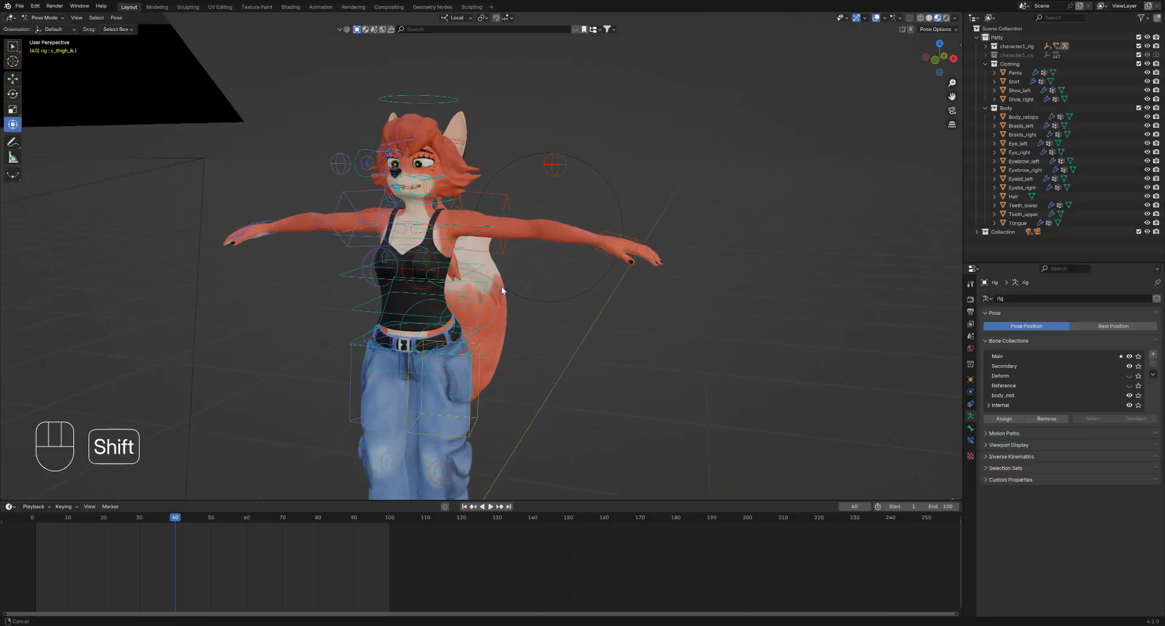
pyautogui.keyDown('shift'); pyautogui.moveTo(568, 294); pyautogui.dragTo(504, 254, button='middle'); pyautogui.keyUp('shift')
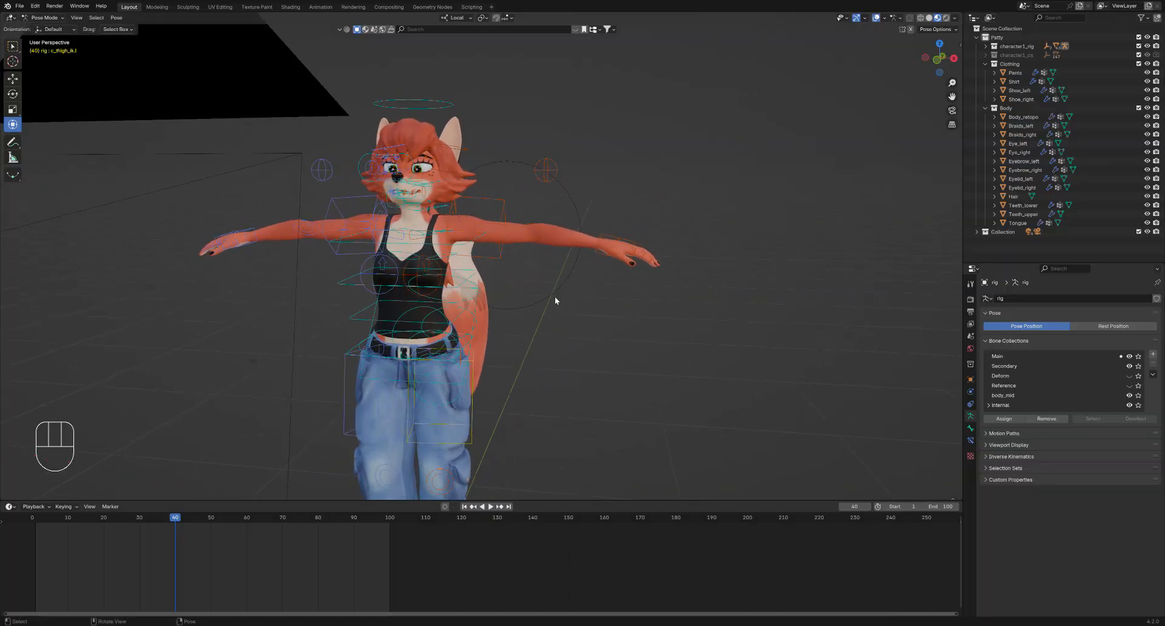
pyautogui.moveTo(555, 300); pyautogui.dragTo(601, 318, button='middle')
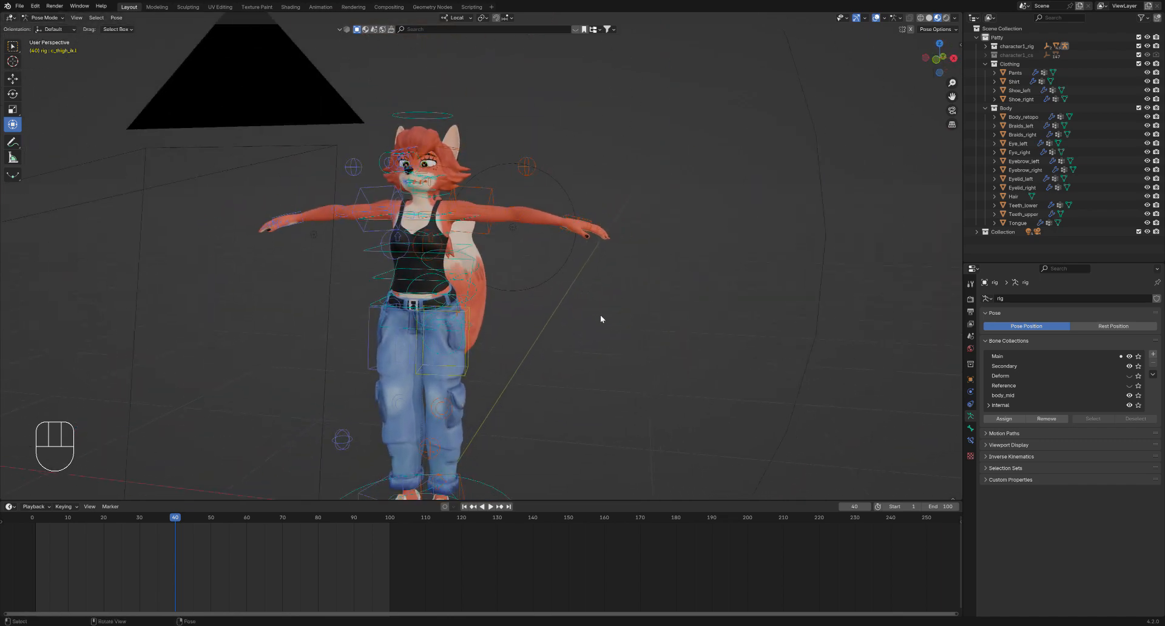
pyautogui.moveTo(585, 247); pyautogui.dragTo(552, 243, button='middle')
pyautogui.keyDown('shift'); pyautogui.moveTo(552, 243); pyautogui.dragTo(529, 220, button='middle'); pyautogui.keyUp('shift')
pyautogui.moveTo(529, 220); pyautogui.dragTo(524, 243, button='middle')
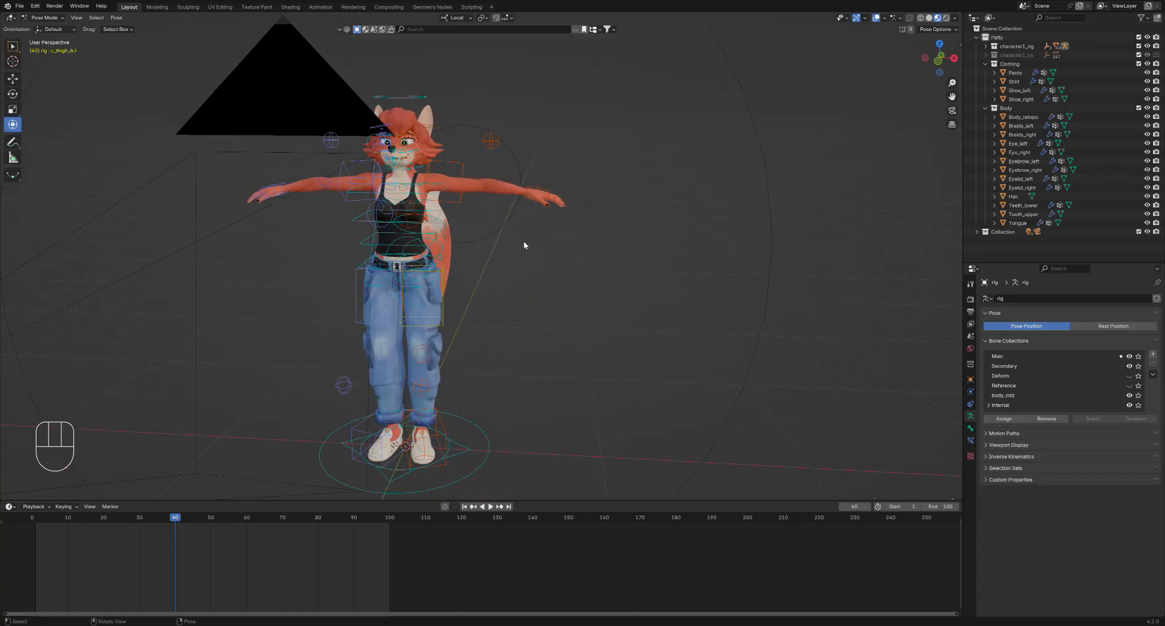
pyautogui.moveTo(500, 182); pyautogui.dragTo(510, 250, button='middle')
pyautogui.moveTo(569, 310); pyautogui.dragTo(559, 287, button='middle')
pyautogui.keyDown('ctrl'); pyautogui.moveTo(559, 288); pyautogui.dragTo(522, 221, button='middle'); pyautogui.keyUp('ctrl')
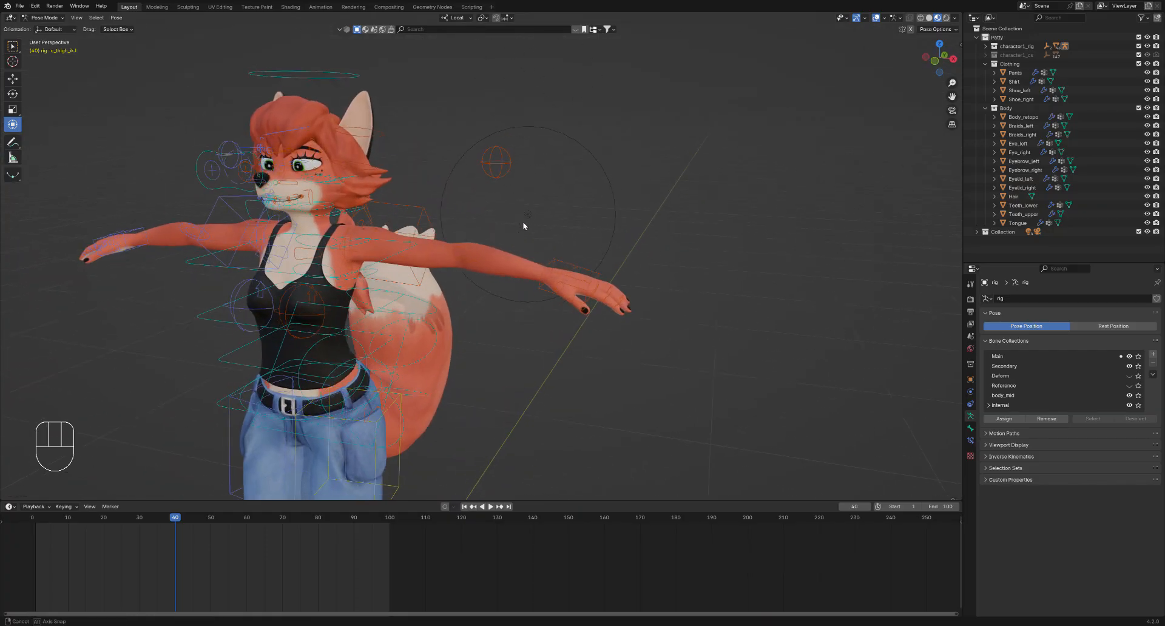
# Lower the left hand's IK control by about 0.34 m so the arm slopes down toward hip height
pyautogui.moveTo(549, 294); pyautogui.dragTo(497, 239, button='middle')
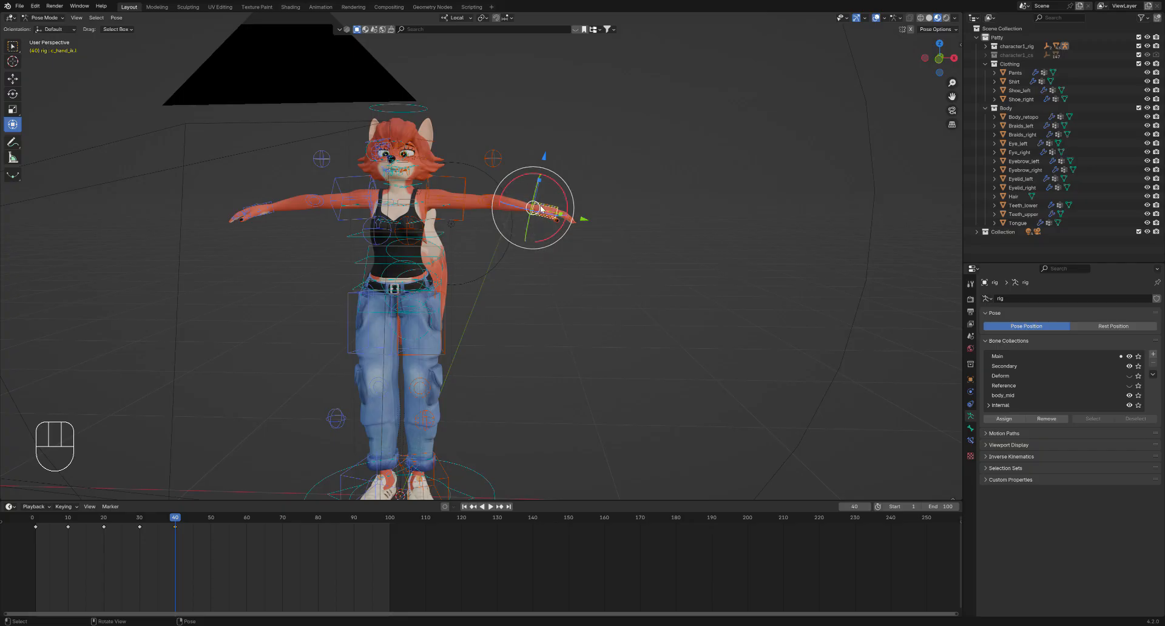
pyautogui.press('g')
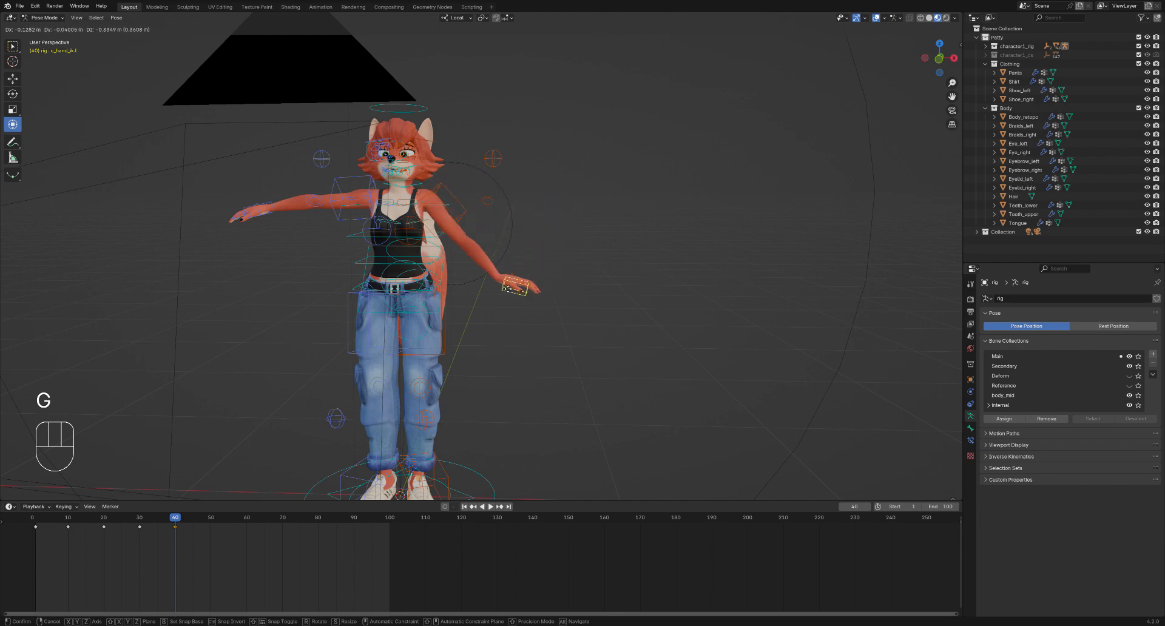
pyautogui.click(508, 289)
# Shift the left hand control about 0.07 m inward along local Y and raise it about 0.06 m along local Z
pyautogui.moveTo(508, 288); pyautogui.dragTo(535, 195, button='middle')
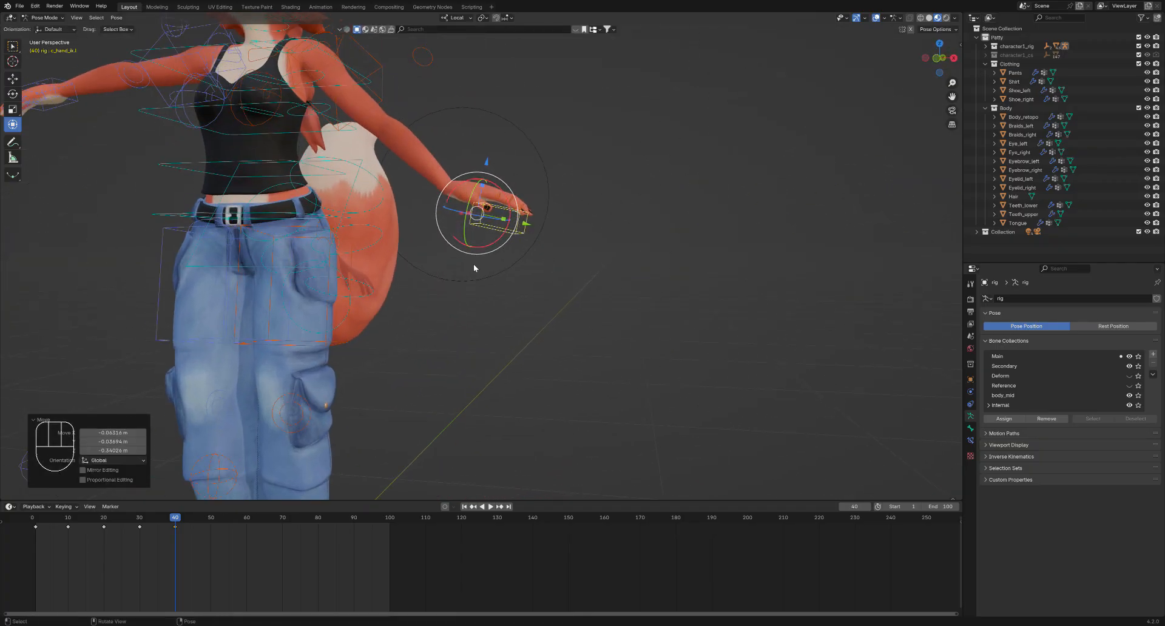
pyautogui.moveTo(474, 268); pyautogui.dragTo(496, 262, button='middle')
pyautogui.moveTo(544, 232); pyautogui.dragTo(511, 230)
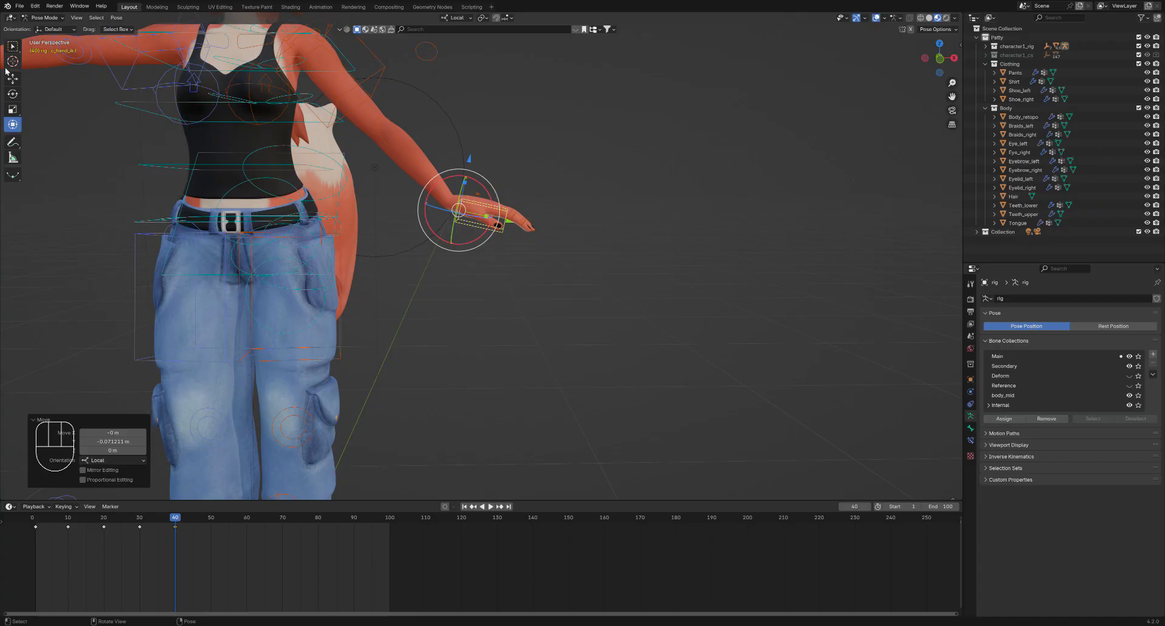
pyautogui.press('w')
pyautogui.click(14, 125)
pyautogui.moveTo(469, 159)
pyautogui.mouseDown()
pyautogui.moveTo(484, 128)
pyautogui.moveTo(476, 140)
pyautogui.mouseUp()
# Move the left hand control closer to the hip, about 0.2 m inward and 0.14 m down
pyautogui.keyDown('shift'); pyautogui.moveTo(465, 167); pyautogui.dragTo(499, 301, button='middle'); pyautogui.keyUp('shift')
pyautogui.press('g')
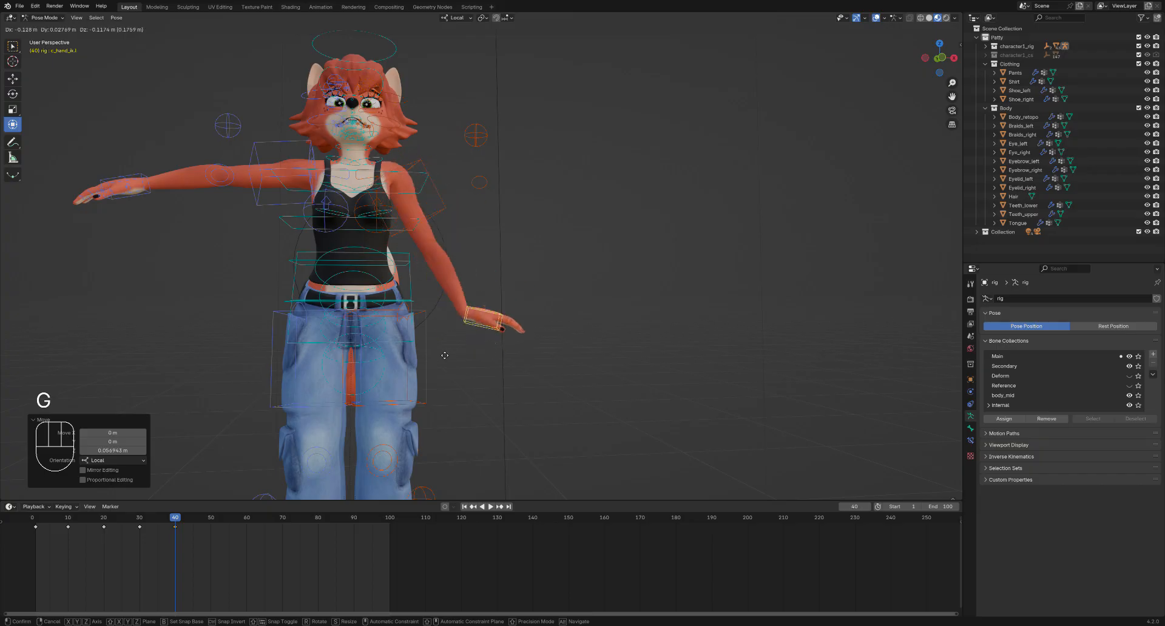
pyautogui.click(429, 360)
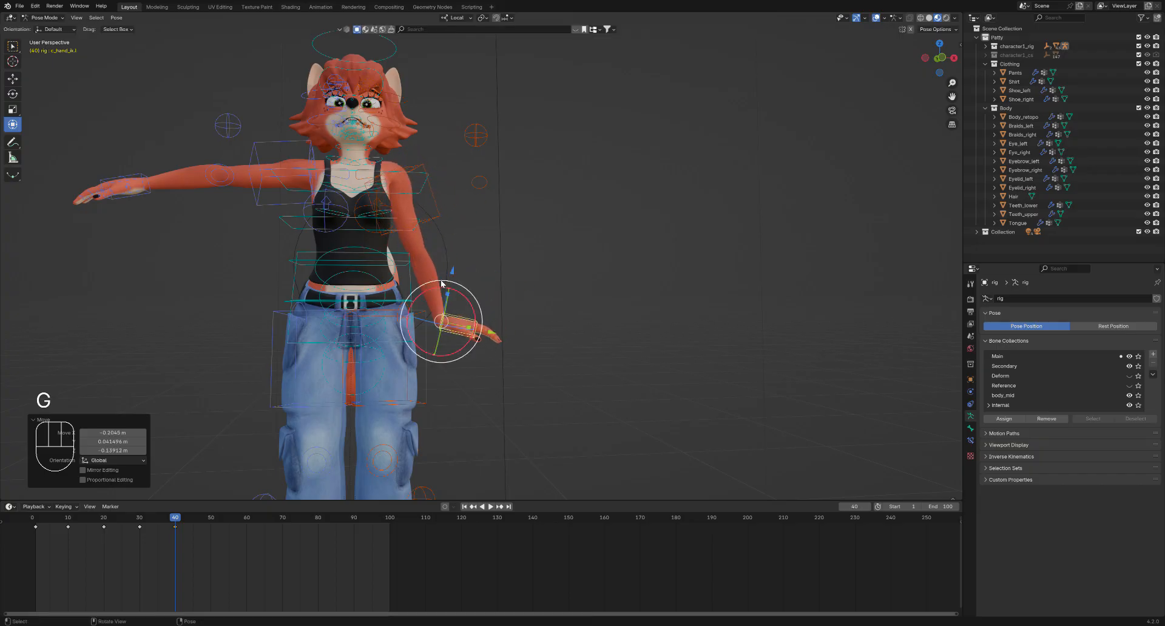
# Rotate the left hand control about 57° in the front view so the fingers point down
pyautogui.keyDown('shift'); pyautogui.moveTo(429, 310); pyautogui.dragTo(416, 268, button='middle'); pyautogui.keyUp('shift')
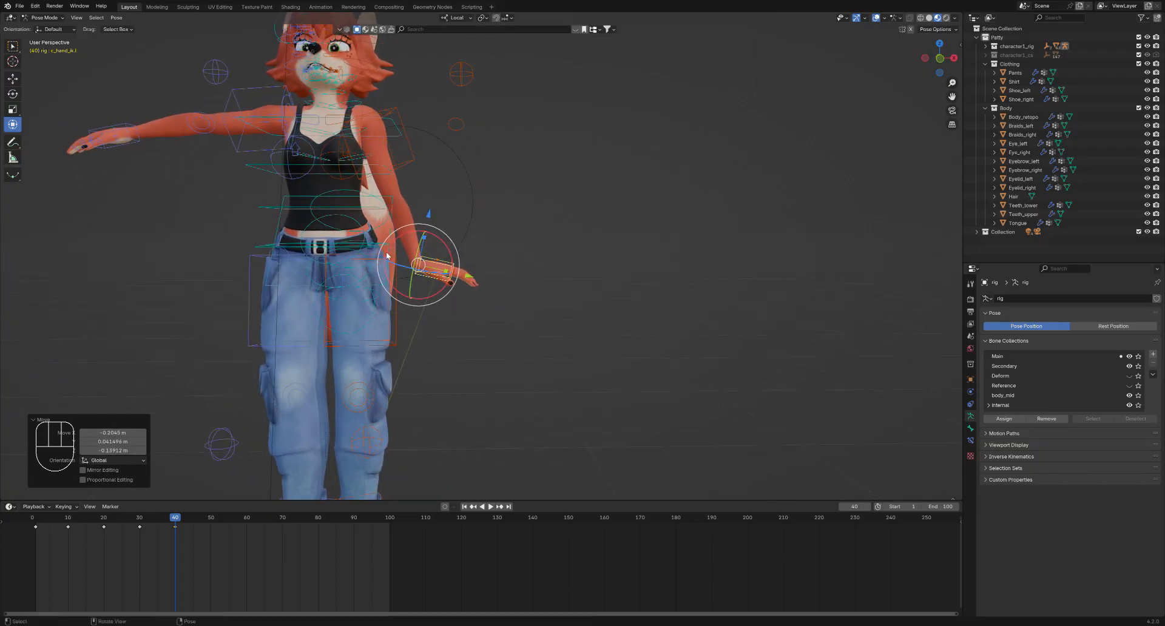
pyautogui.press('r')
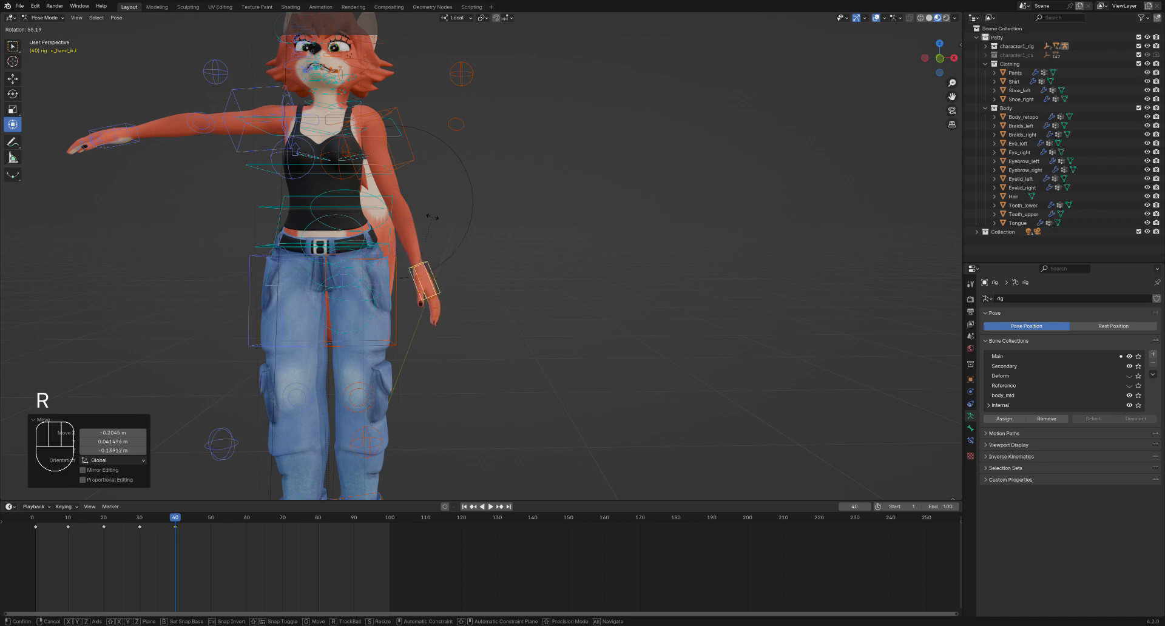
pyautogui.click(432, 217)
# Adjust the left hand control's rotation in the side view and turn it about 9° in the front view
pyautogui.moveTo(433, 217); pyautogui.dragTo(405, 256, button='middle')
pyautogui.scroll(1, 406, 249)
pyautogui.press('r')
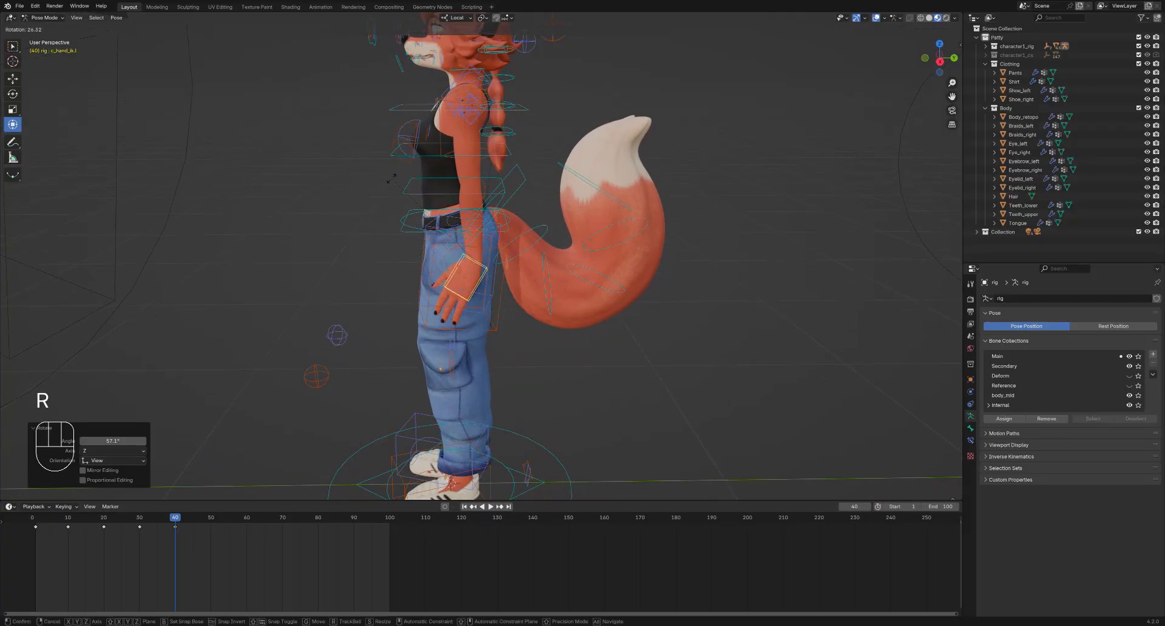
pyautogui.click(401, 251)
pyautogui.moveTo(401, 250); pyautogui.dragTo(506, 191, button='middle')
pyautogui.press('r')
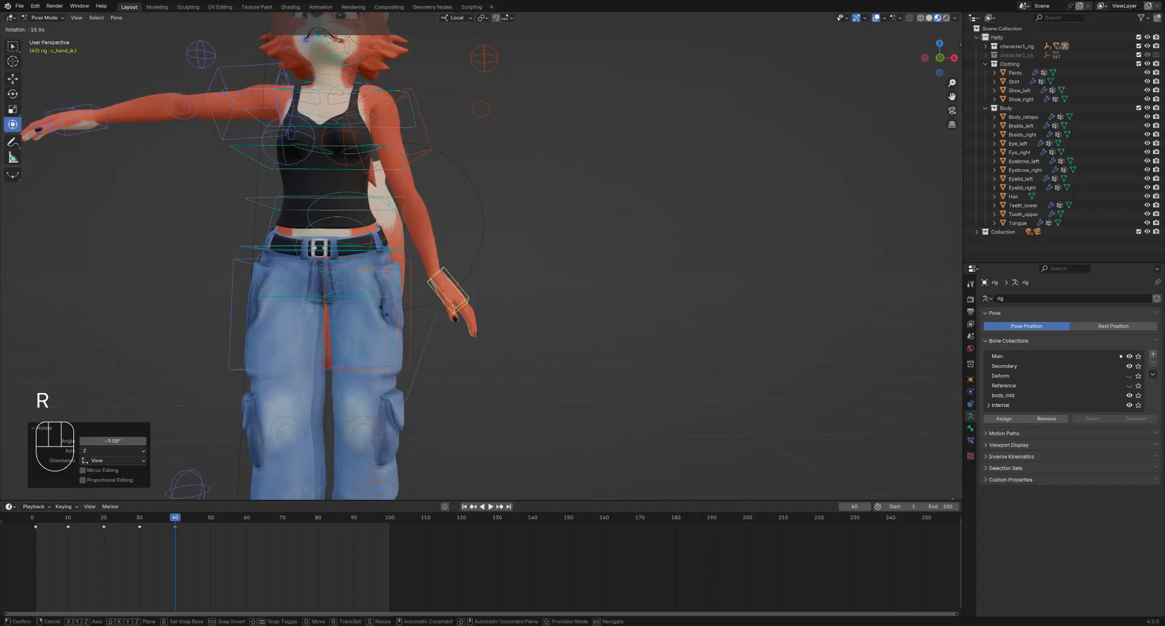
pyautogui.click(373, 276)
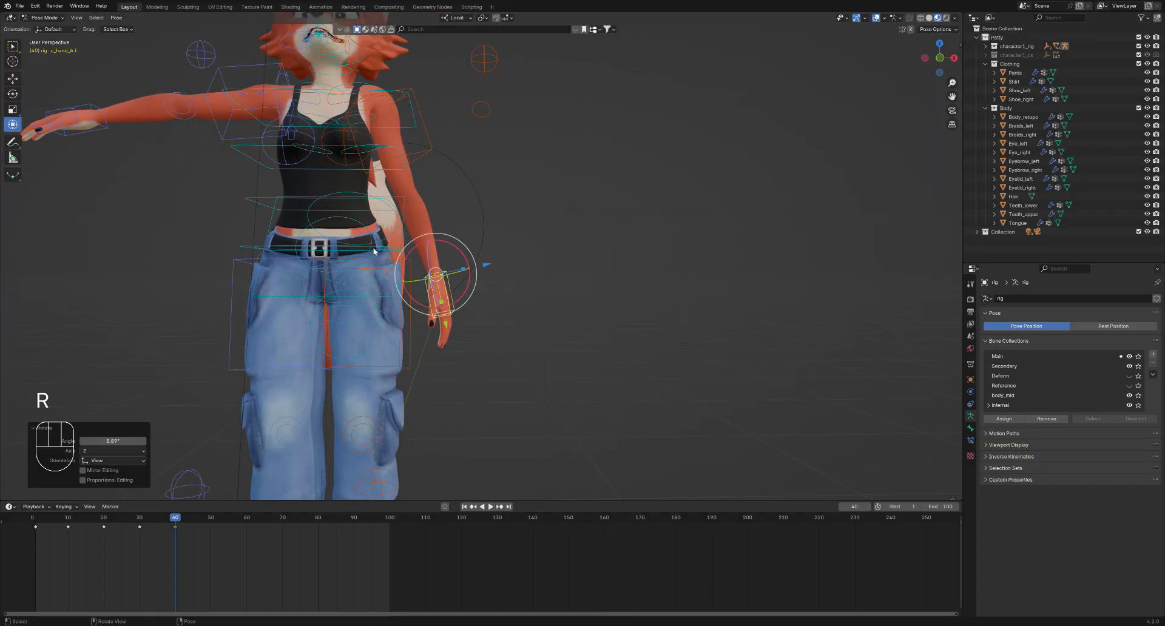
# Twist the left hand control about -8° around its local Y axis
pyautogui.moveTo(373, 276); pyautogui.dragTo(391, 290, button='middle')
pyautogui.press('r')
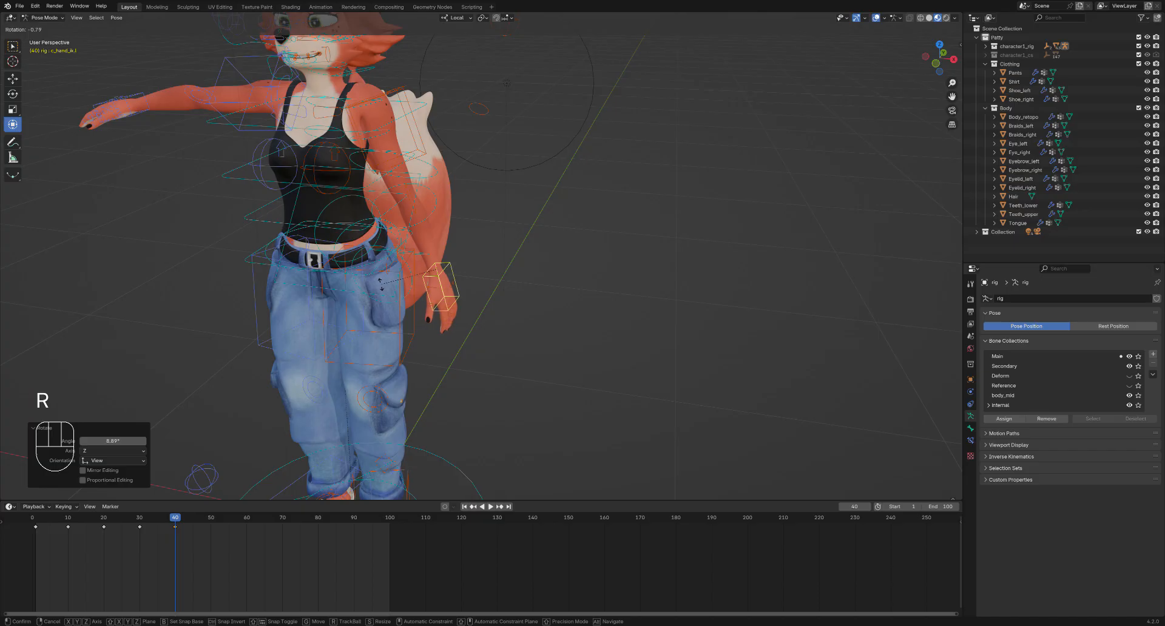
pyautogui.press('y')
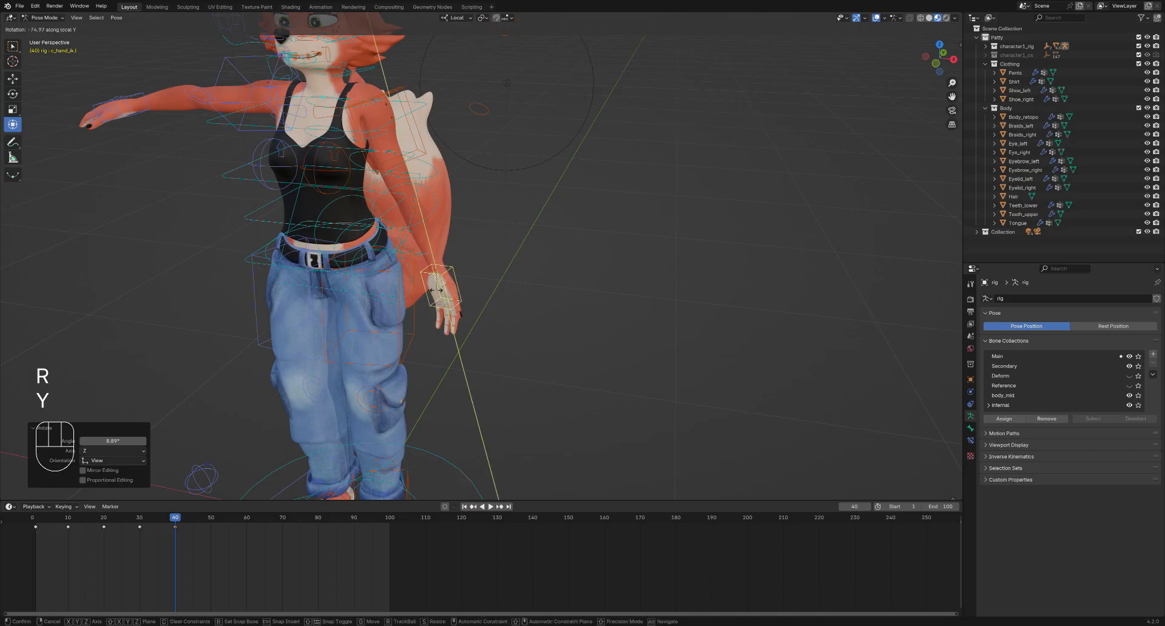
pyautogui.click(406, 286)
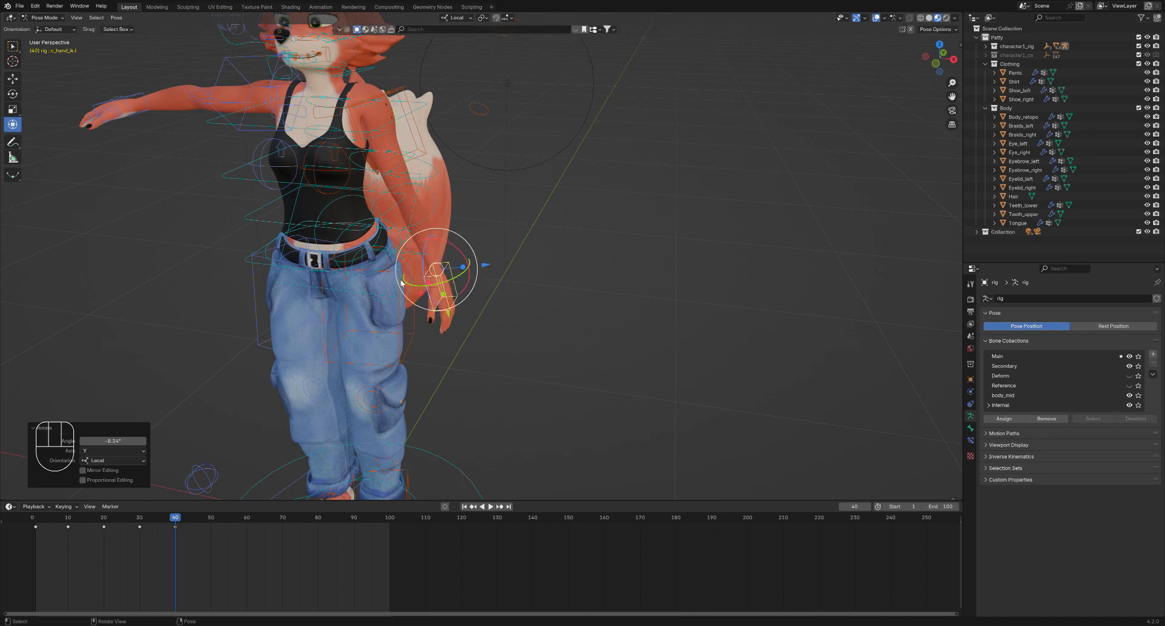
# Rotate the left hand control about 3° around local X and about -10° around local Z
pyautogui.press('r')
pyautogui.press('x')
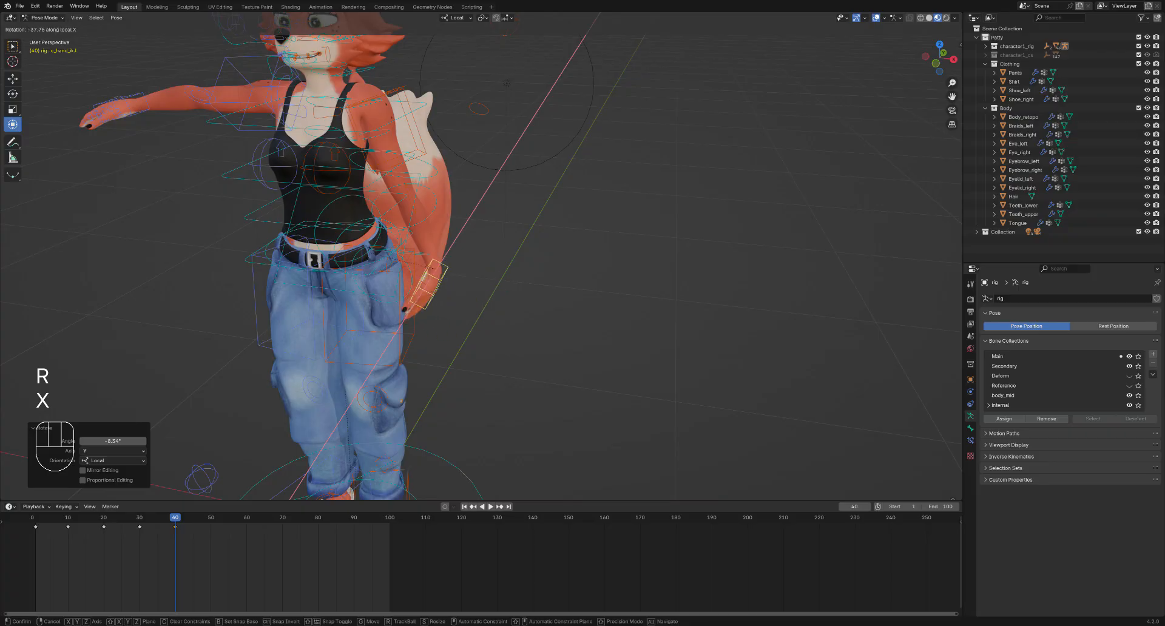
pyautogui.click(396, 290)
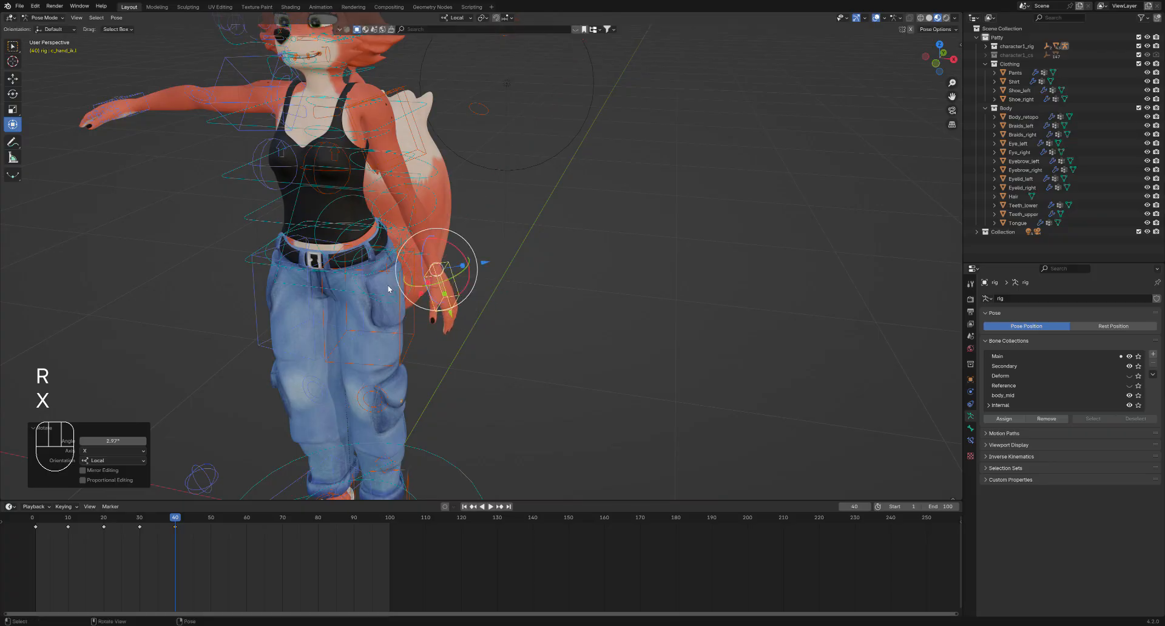
pyautogui.press('r')
pyautogui.press('z')
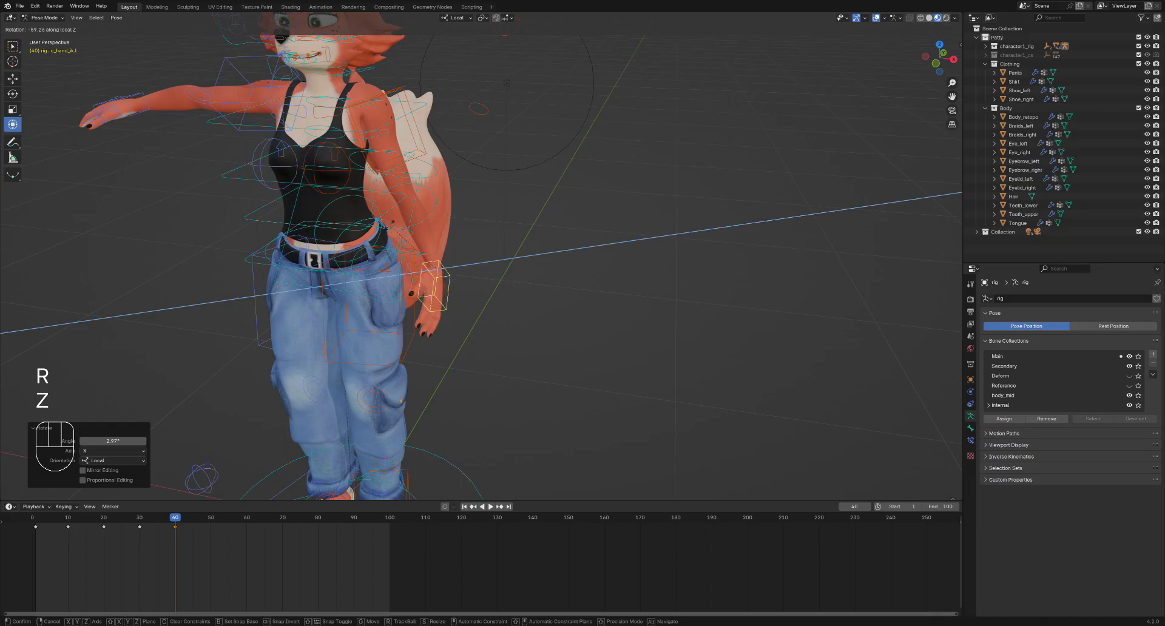
pyautogui.click(391, 262)
# Raise the left foot control about 0.21 m and bring it about 0.39 m forward, tilting it slightly in the side view
pyautogui.moveTo(390, 254); pyautogui.dragTo(407, 339, button='middle')
pyautogui.keyDown('shift'); pyautogui.moveTo(407, 339); pyautogui.dragTo(445, 221, button='middle'); pyautogui.keyUp('shift')
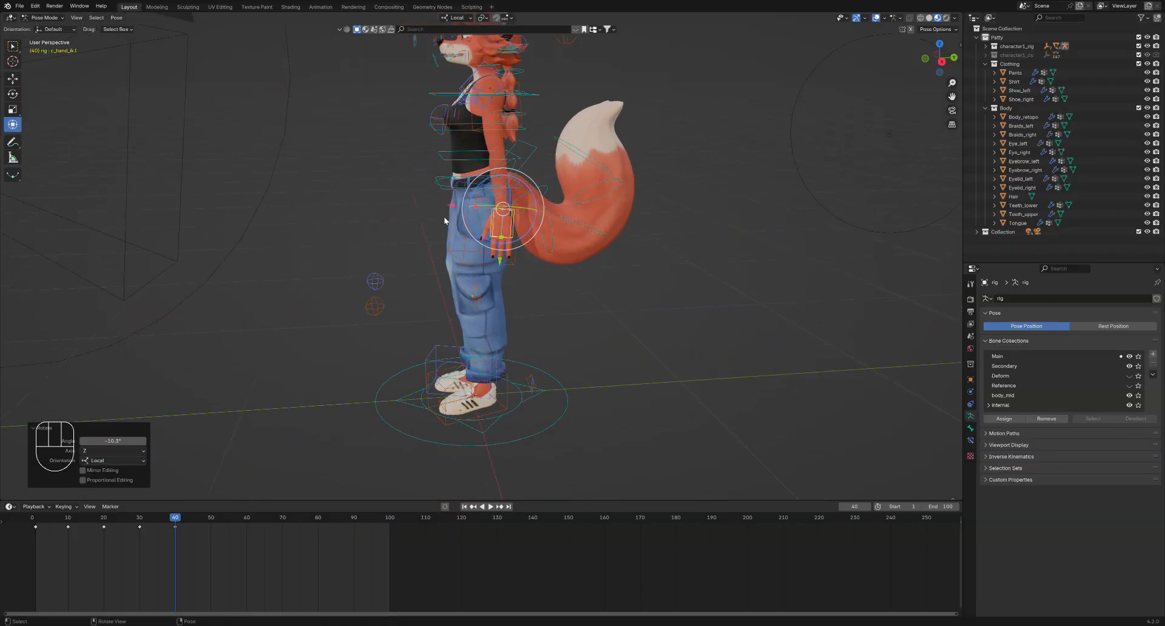
pyautogui.keyDown('shift'); pyautogui.moveTo(430, 364); pyautogui.dragTo(419, 327, button='middle'); pyautogui.keyUp('shift')
pyautogui.moveTo(388, 327)
pyautogui.mouseDown(button='middle')
pyautogui.moveTo(366, 325)
pyautogui.moveTo(375, 281)
pyautogui.moveTo(390, 318)
pyautogui.mouseUp(button='middle')
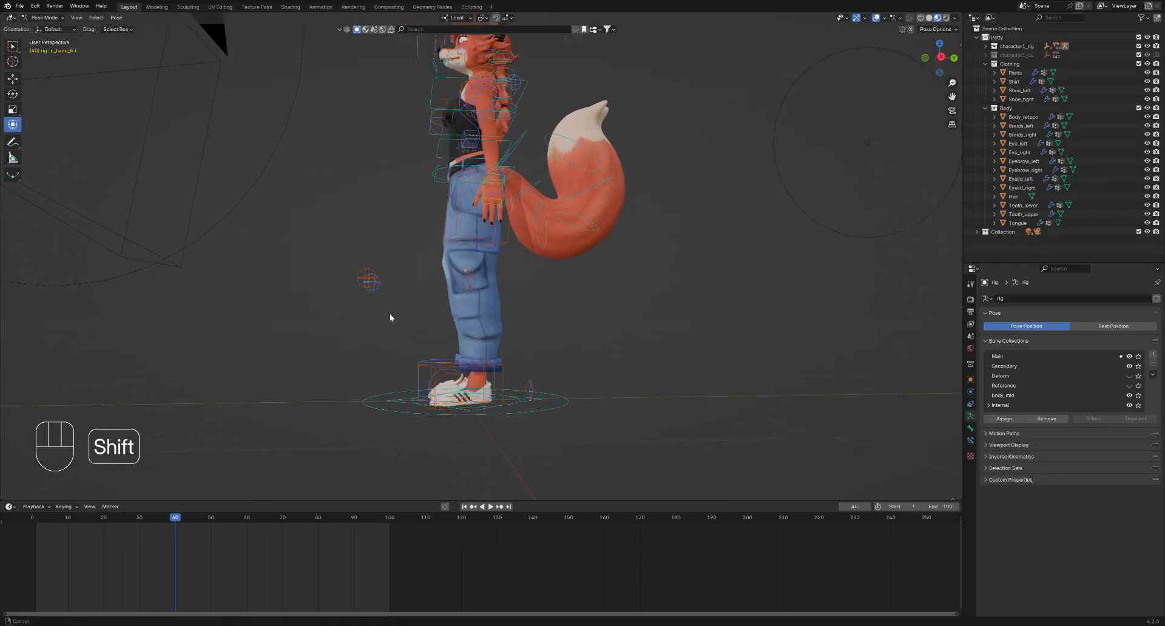
pyautogui.moveTo(419, 375)
pyautogui.mouseDown(button='middle')
pyautogui.moveTo(403, 443)
pyautogui.moveTo(441, 370)
pyautogui.mouseUp(button='middle')
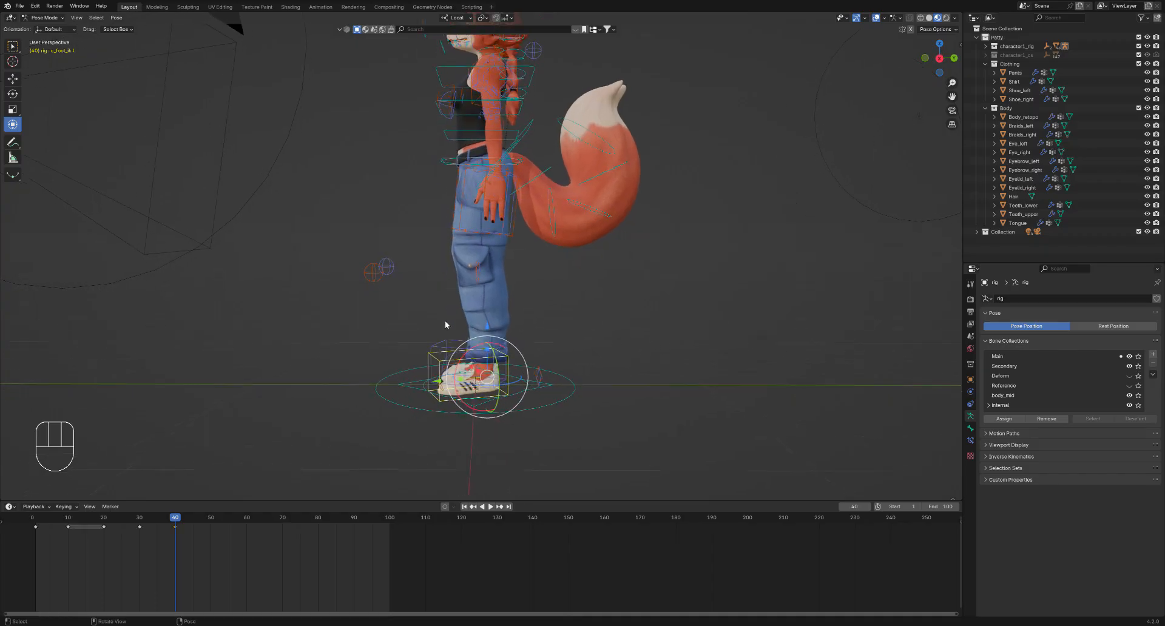
pyautogui.moveTo(445, 324); pyautogui.dragTo(432, 350, button='middle')
pyautogui.moveTo(430, 350)
pyautogui.mouseDown(button='middle')
pyautogui.moveTo(496, 330)
pyautogui.moveTo(435, 374)
pyautogui.moveTo(499, 353)
pyautogui.moveTo(340, 344)
pyautogui.moveTo(442, 316)
pyautogui.moveTo(443, 350)
pyautogui.mouseUp(button='middle')
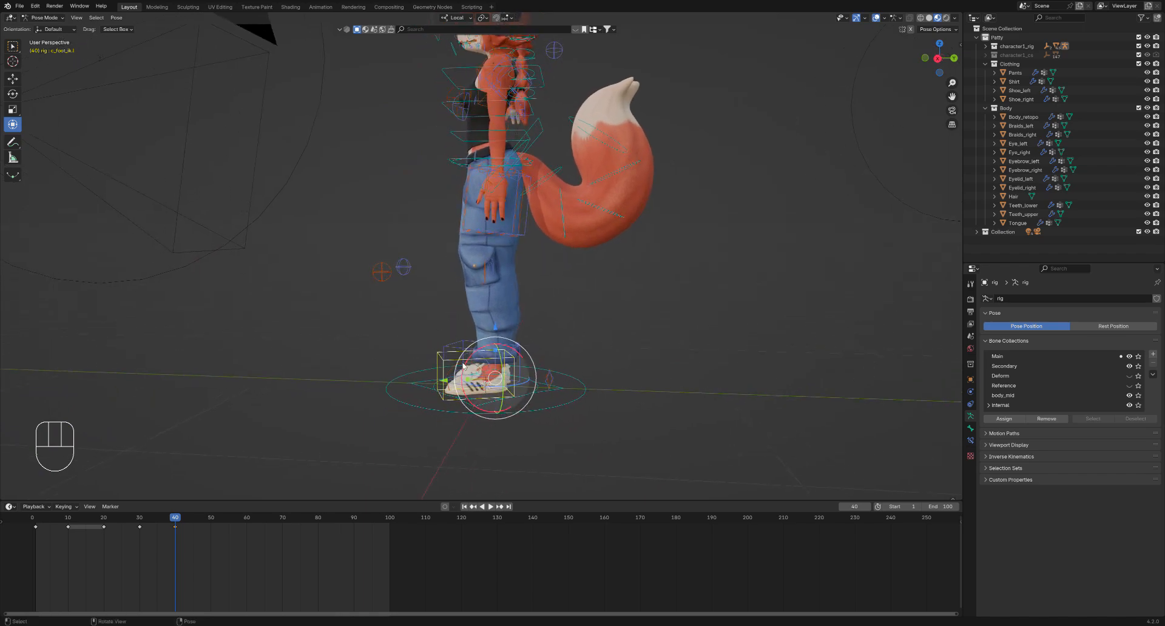
pyautogui.press('g')
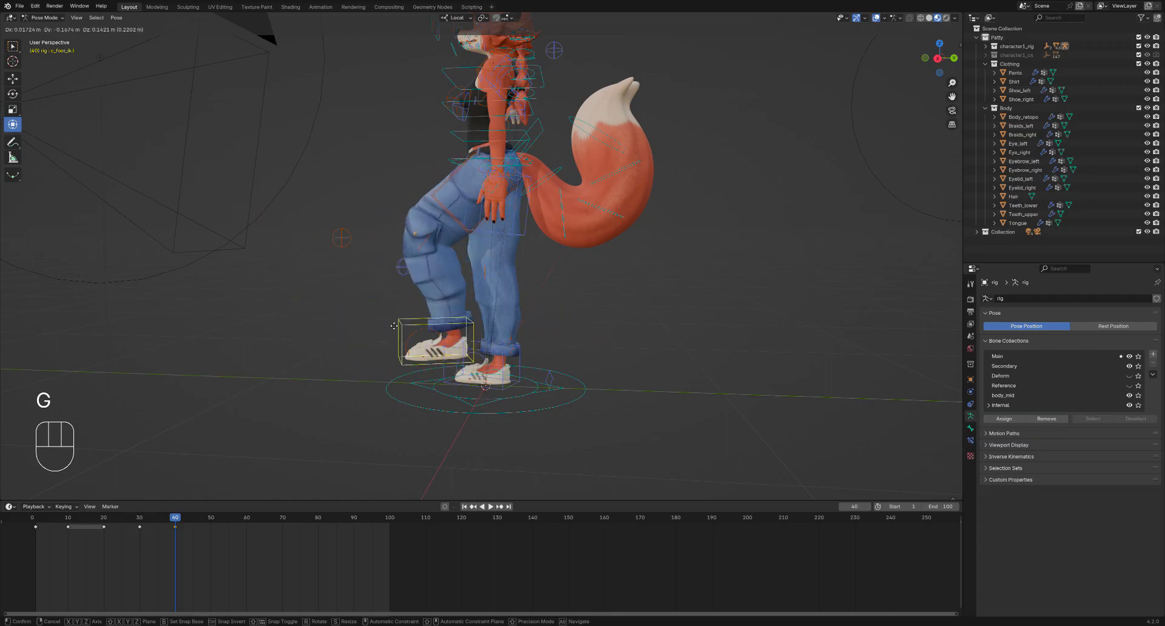
pyautogui.click(366, 315)
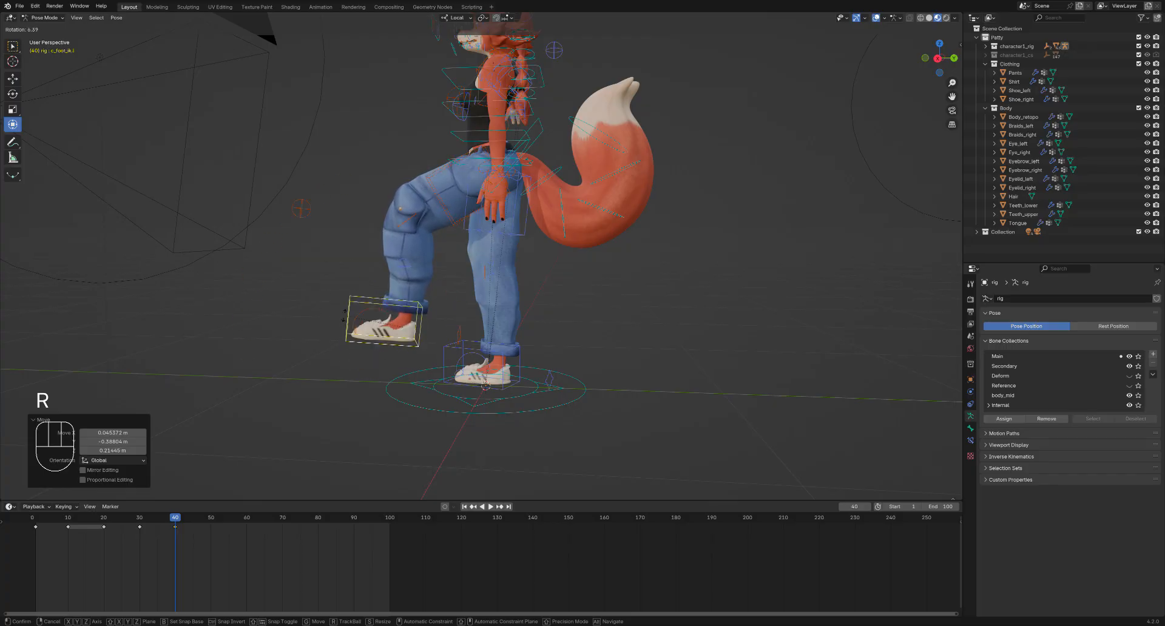
pyautogui.click(344, 312)
# Return the left foot control to the ground beside the right foot, about 0.39 m back and 0.15 m down
pyautogui.moveTo(346, 310); pyautogui.dragTo(472, 280, button='middle')
pyautogui.press('g')
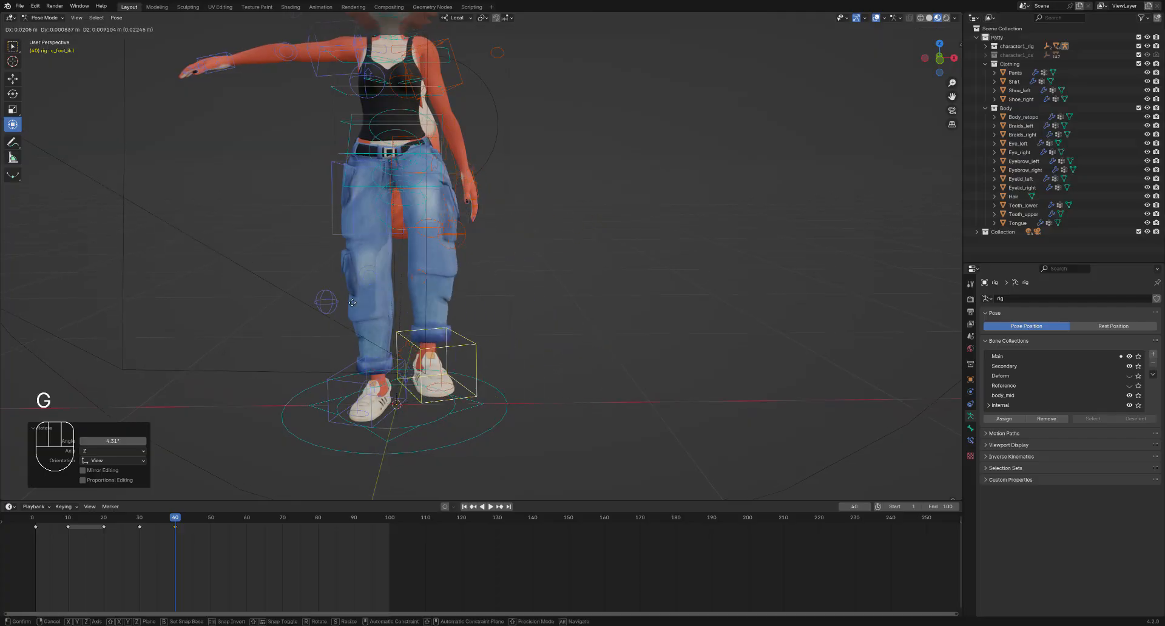
pyautogui.click(348, 301)
pyautogui.moveTo(348, 301); pyautogui.dragTo(559, 307, button='middle')
pyautogui.press('g')
pyautogui.click(340, 304)
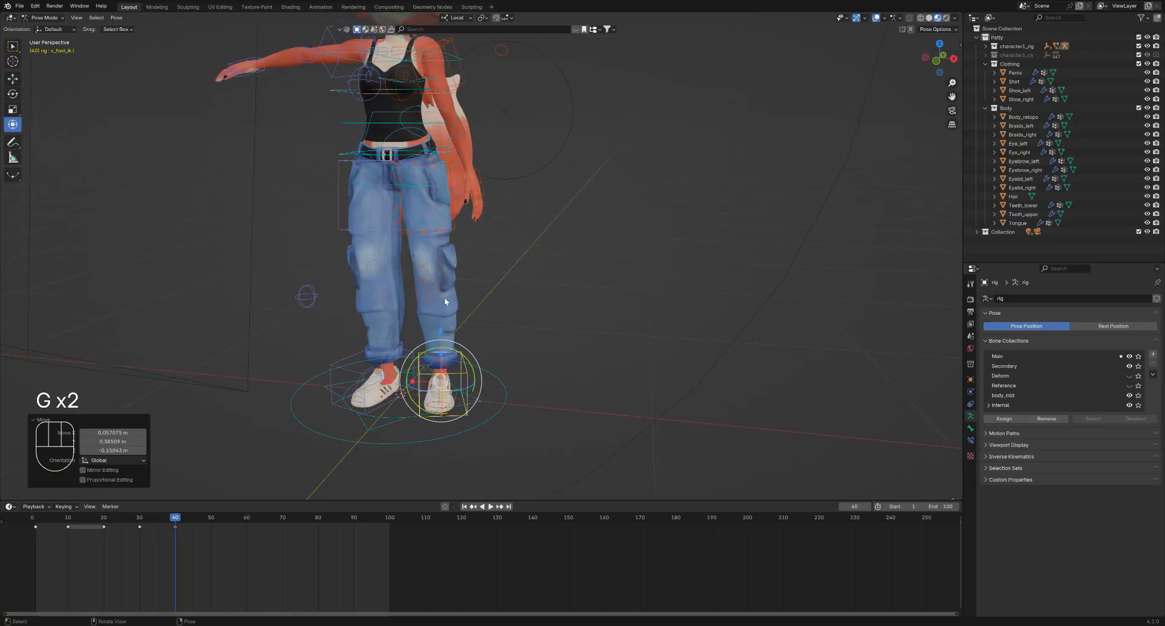
# Enable X-axis mirroring for the pose and shift the left foot control about 0.05 m inward
pyautogui.keyDown('shift'); pyautogui.moveTo(445, 301); pyautogui.dragTo(469, 317, button='middle'); pyautogui.keyUp('shift')
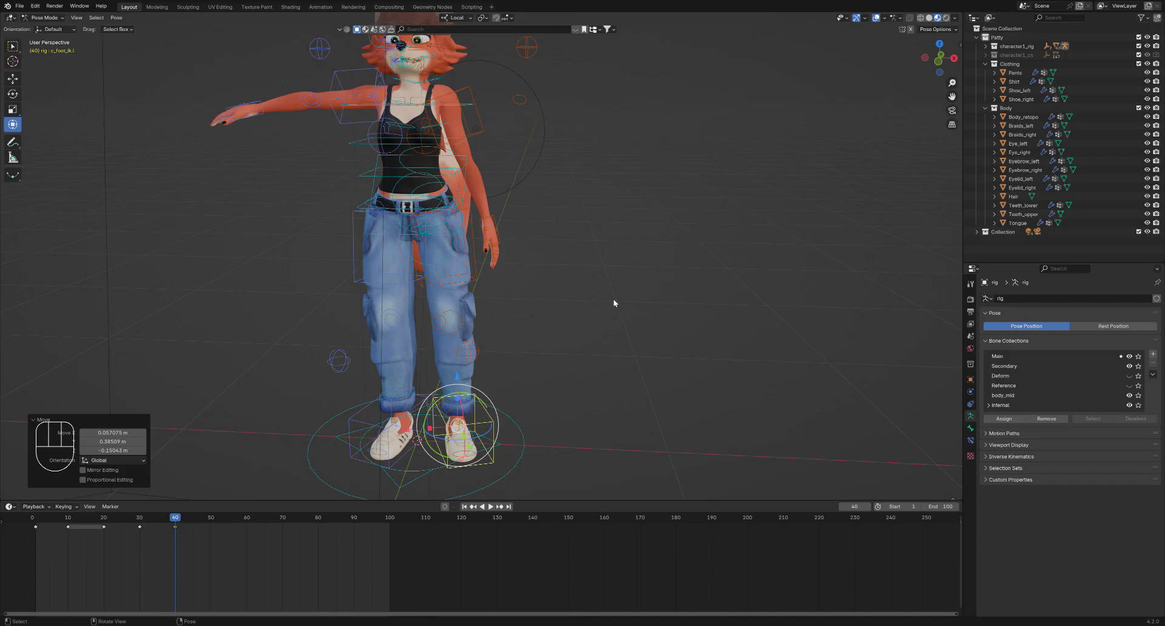
pyautogui.moveTo(613, 302); pyautogui.dragTo(467, 338, button='middle')
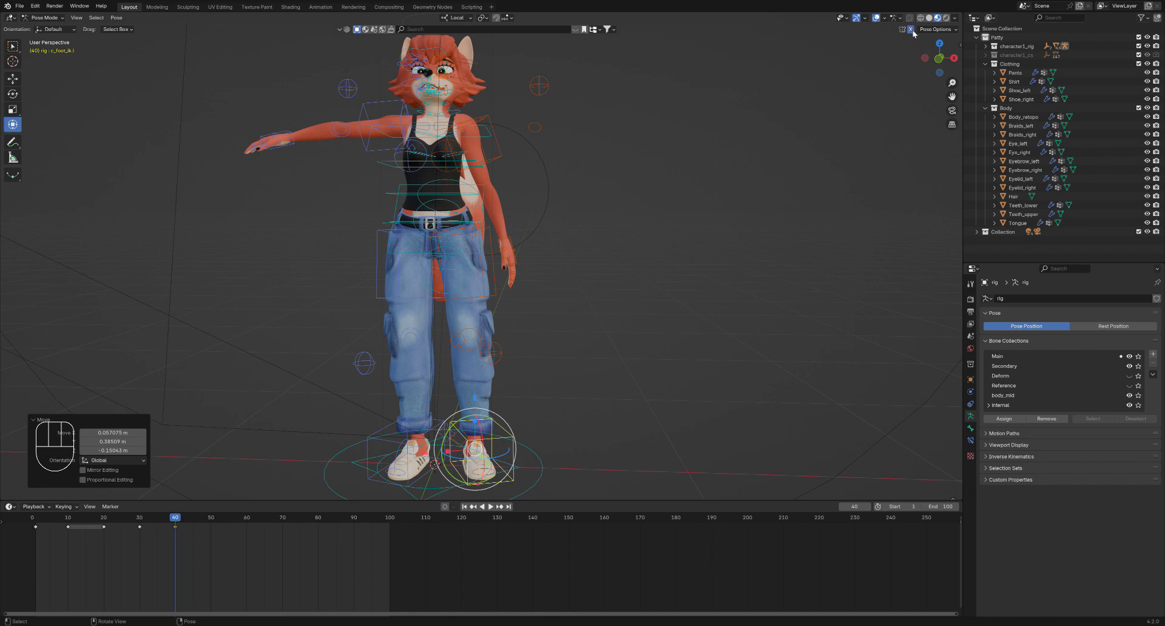
pyautogui.keyDown('shift'); pyautogui.moveTo(487, 391); pyautogui.dragTo(490, 352, button='middle'); pyautogui.keyUp('shift')
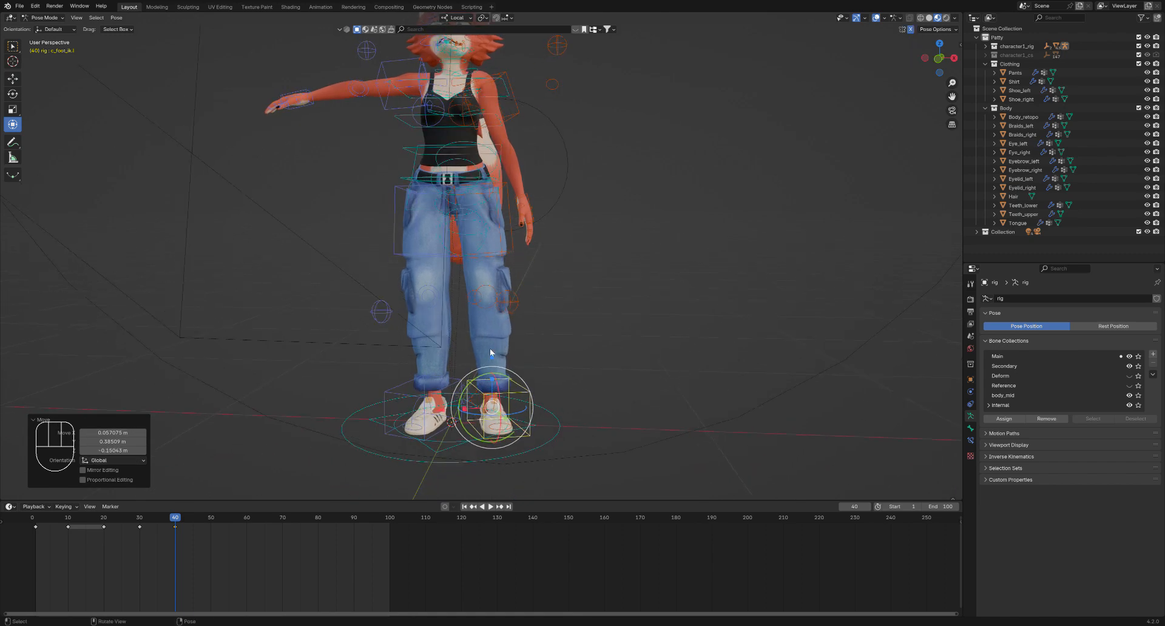
pyautogui.press('g')
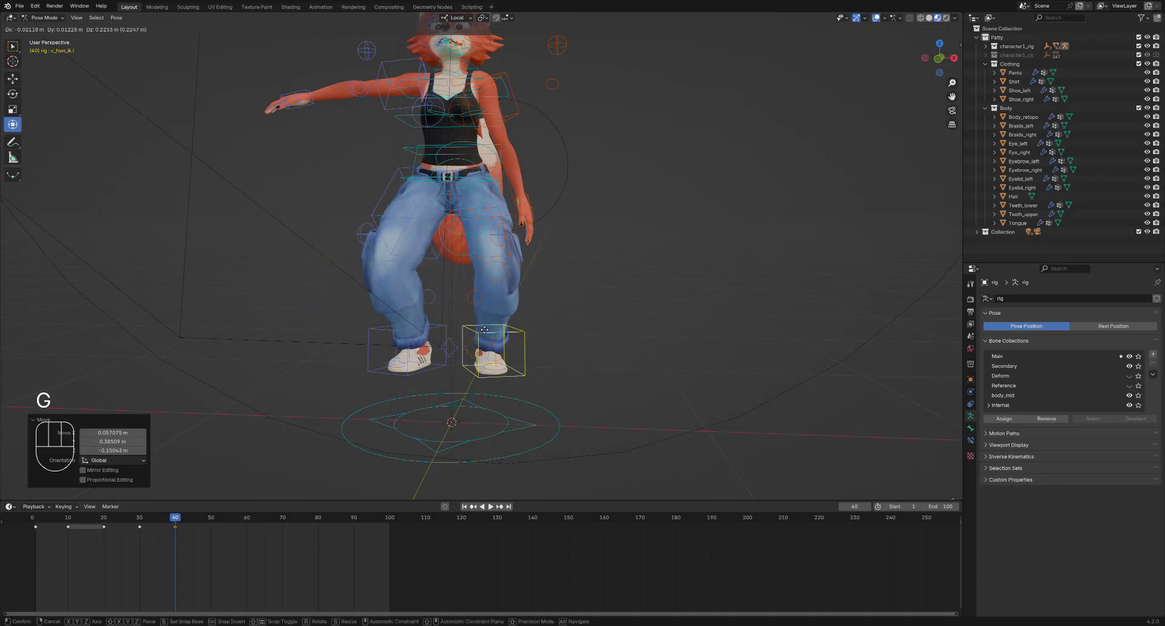
pyautogui.click(484, 376)
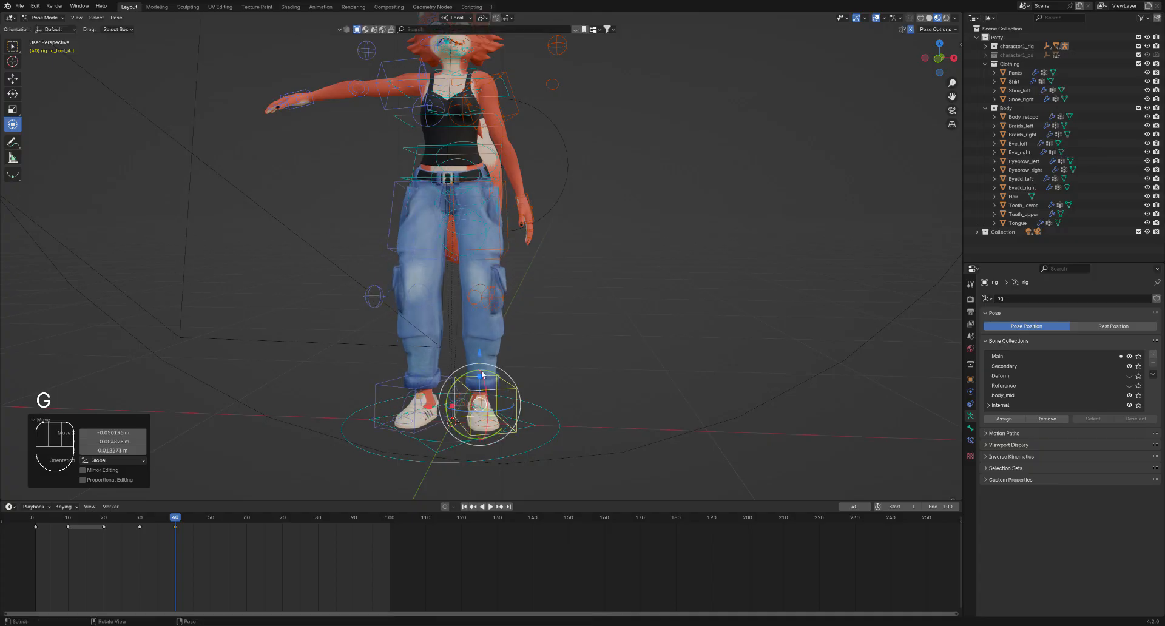
# Move the left hand control about 0.33 m outward and raise it with mirroring on, spreading both arms from the body
pyautogui.keyDown('shift'); pyautogui.moveTo(484, 375); pyautogui.dragTo(477, 313, button='middle'); pyautogui.keyUp('shift')
pyautogui.keyDown('shift'); pyautogui.moveTo(476, 313); pyautogui.dragTo(529, 312, button='middle'); pyautogui.keyUp('shift')
pyautogui.keyDown('shift'); pyautogui.moveTo(529, 312); pyautogui.dragTo(434, 301, button='middle'); pyautogui.keyUp('shift')
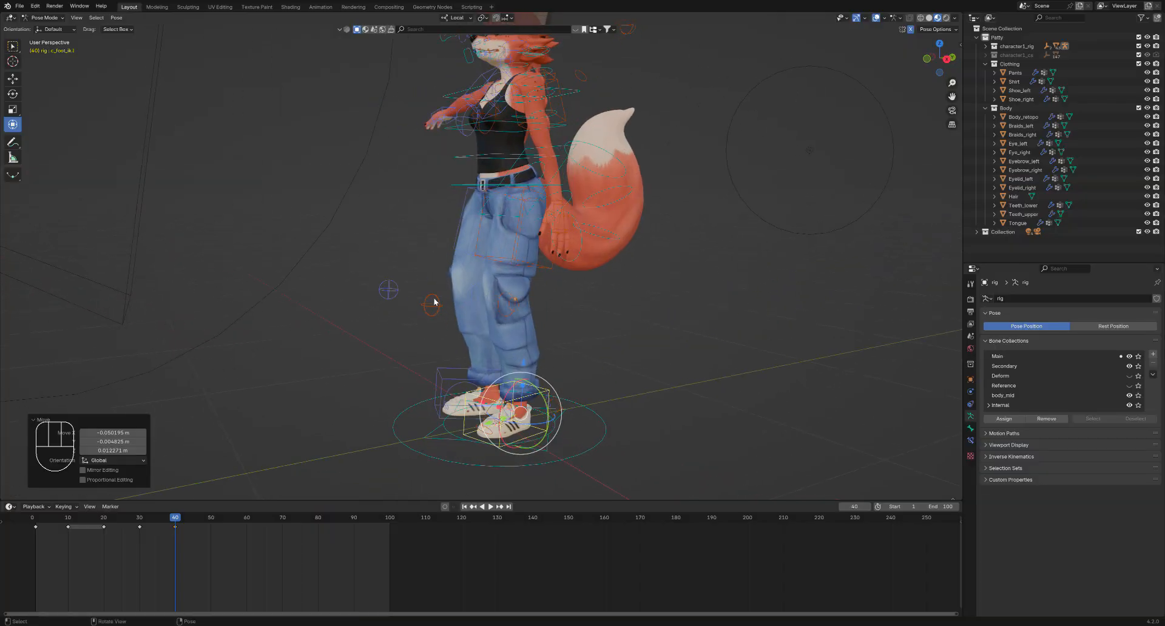
pyautogui.moveTo(495, 400); pyautogui.dragTo(470, 393, button='middle')
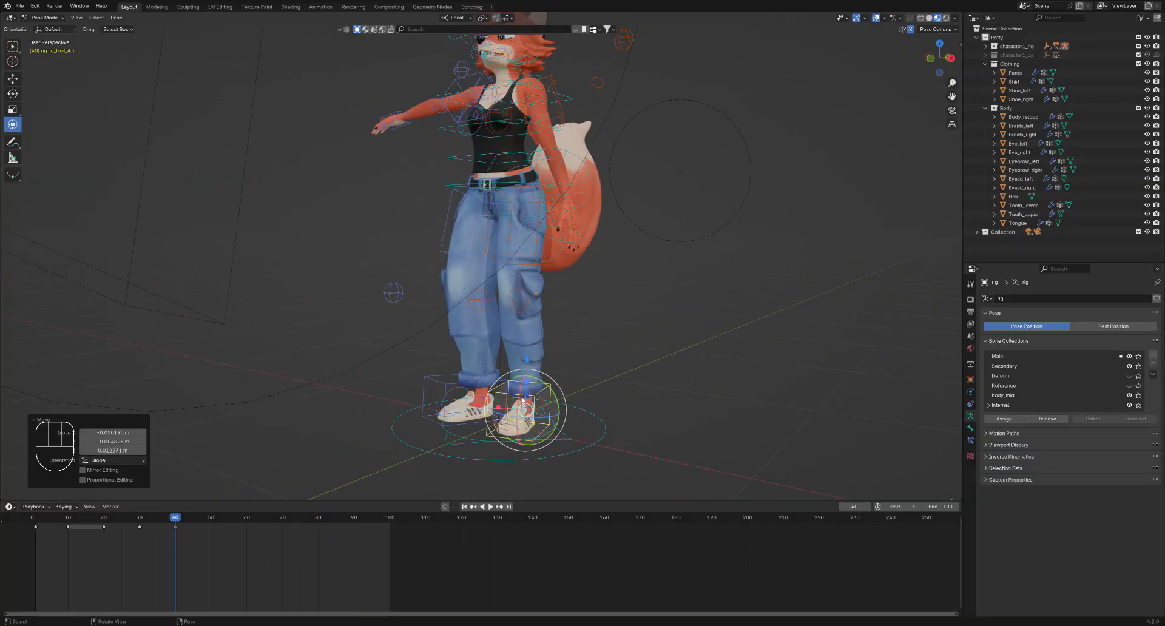
pyautogui.keyDown('shift'); pyautogui.moveTo(511, 283); pyautogui.dragTo(551, 377, button='middle'); pyautogui.keyUp('shift')
pyautogui.click(566, 321)
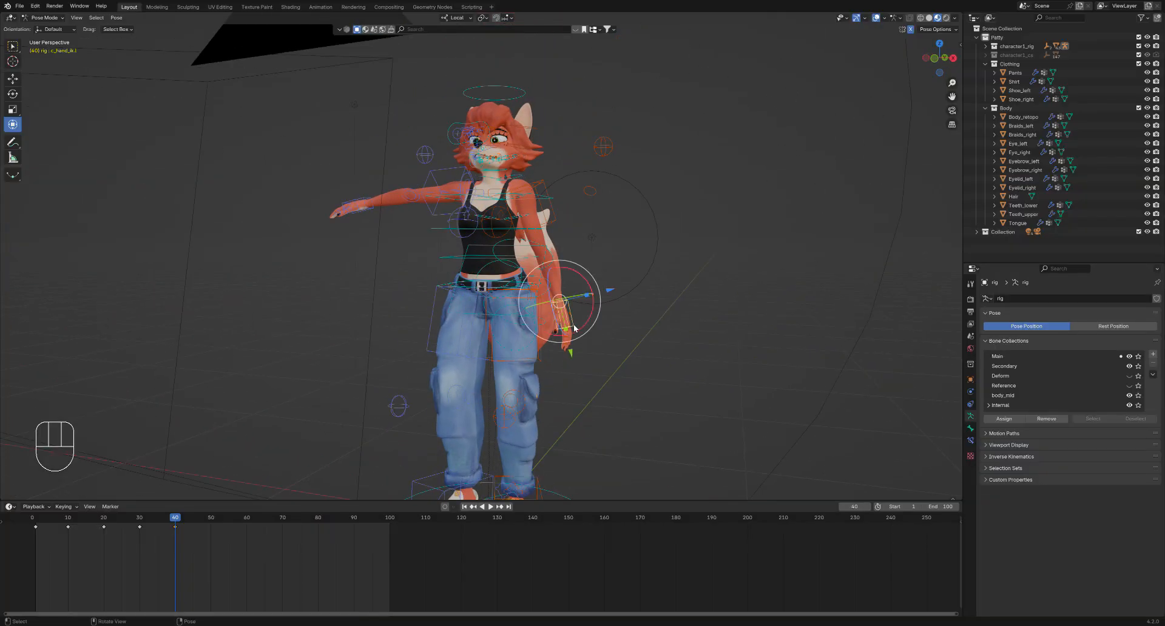
pyautogui.moveTo(573, 324); pyautogui.dragTo(582, 326, button='middle')
pyautogui.press('g')
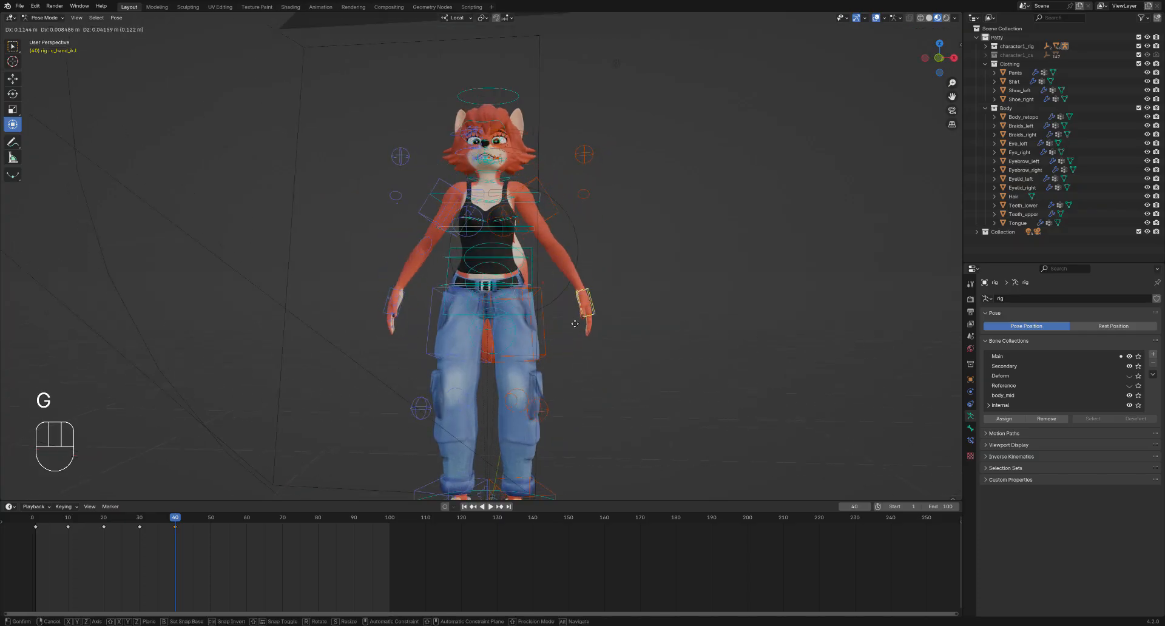
pyautogui.click(630, 273)
# Examine the leg and arm pole controls by selecting them in turn and viewing the rig from several angles
pyautogui.keyDown('shift'); pyautogui.moveTo(473, 327); pyautogui.dragTo(469, 264, button='middle'); pyautogui.keyUp('shift')
pyautogui.moveTo(469, 264); pyautogui.dragTo(411, 246, button='middle')
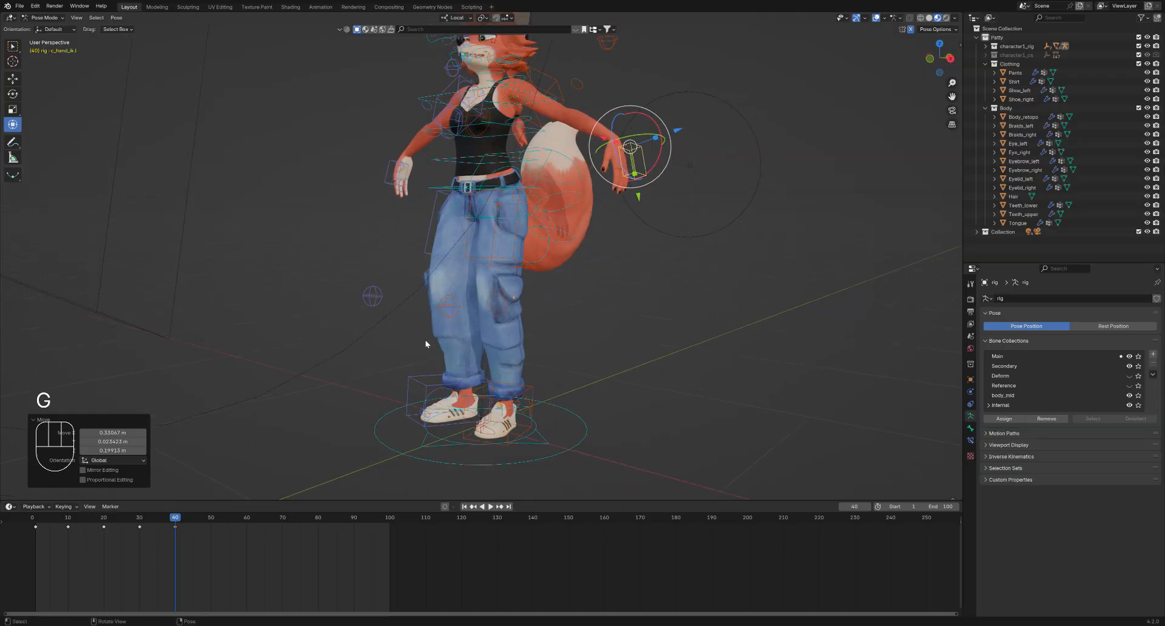
pyautogui.click(442, 304)
pyautogui.moveTo(442, 303); pyautogui.dragTo(426, 340, button='middle')
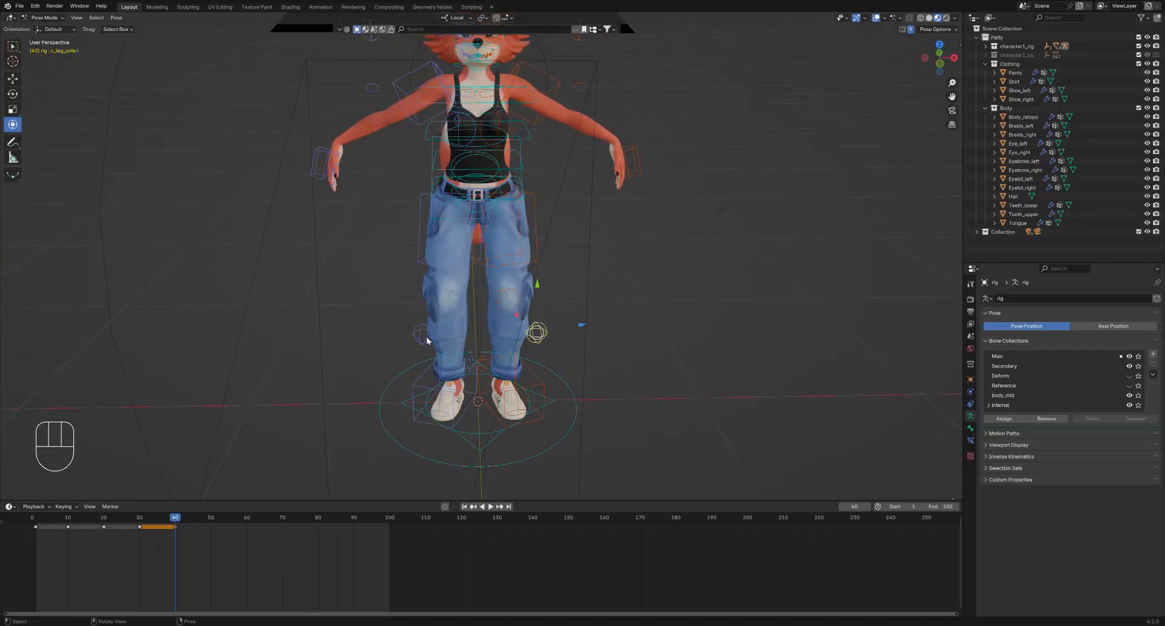
pyautogui.moveTo(500, 299); pyautogui.dragTo(515, 298, button='middle')
pyautogui.keyDown('shift'); pyautogui.moveTo(398, 54); pyautogui.dragTo(598, 131, button='middle'); pyautogui.keyUp('shift')
pyautogui.keyDown('shift'); pyautogui.moveTo(459, 349); pyautogui.dragTo(482, 195, button='middle'); pyautogui.keyUp('shift')
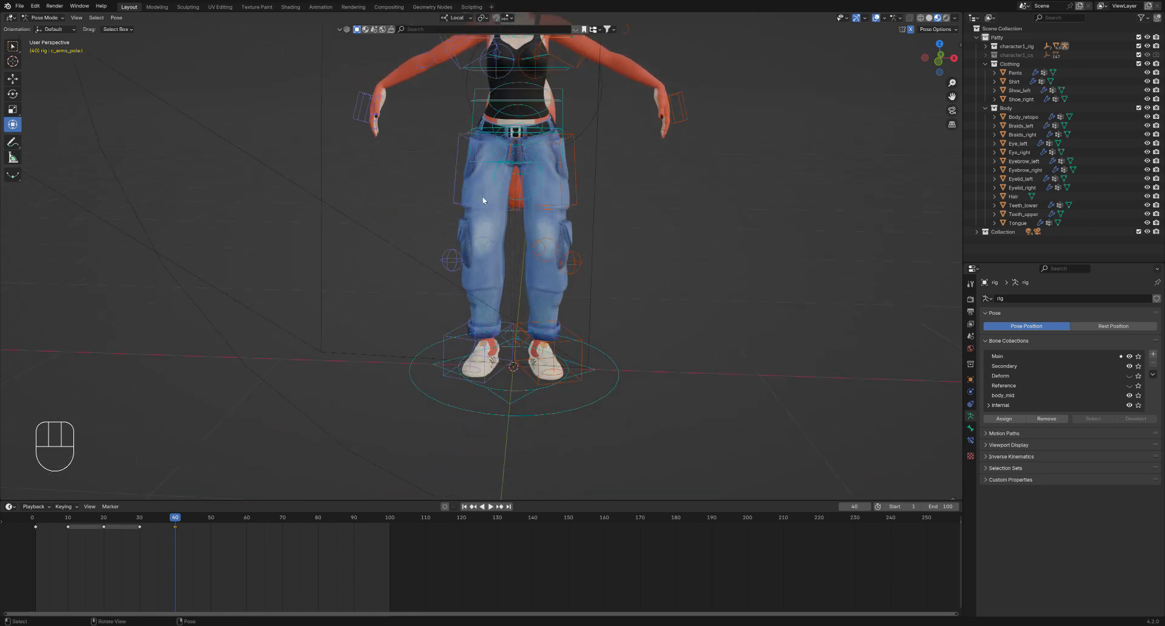
pyautogui.moveTo(481, 234); pyautogui.dragTo(489, 302, button='middle')
pyautogui.moveTo(488, 302); pyautogui.dragTo(533, 304, button='middle')
pyautogui.click(572, 318)
pyautogui.keyDown('shift'); pyautogui.moveTo(491, 281); pyautogui.dragTo(485, 286, button='middle'); pyautogui.keyUp('shift')
pyautogui.moveTo(486, 287); pyautogui.dragTo(457, 301, button='middle')
pyautogui.keyDown('shift'); pyautogui.moveTo(575, 191); pyautogui.dragTo(546, 285, button='middle'); pyautogui.keyUp('shift')
# Select the left arm pole control behind the shoulder and reposition it lower, with the right one mirrored
pyautogui.click(587, 130)
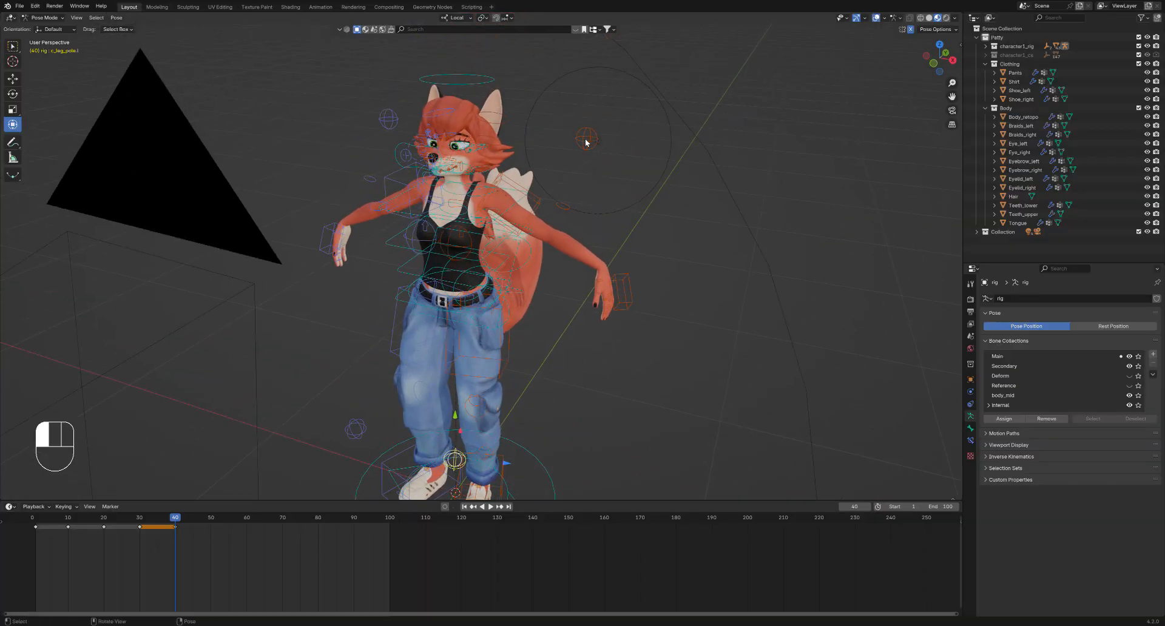
pyautogui.moveTo(587, 130); pyautogui.dragTo(461, 149, button='middle')
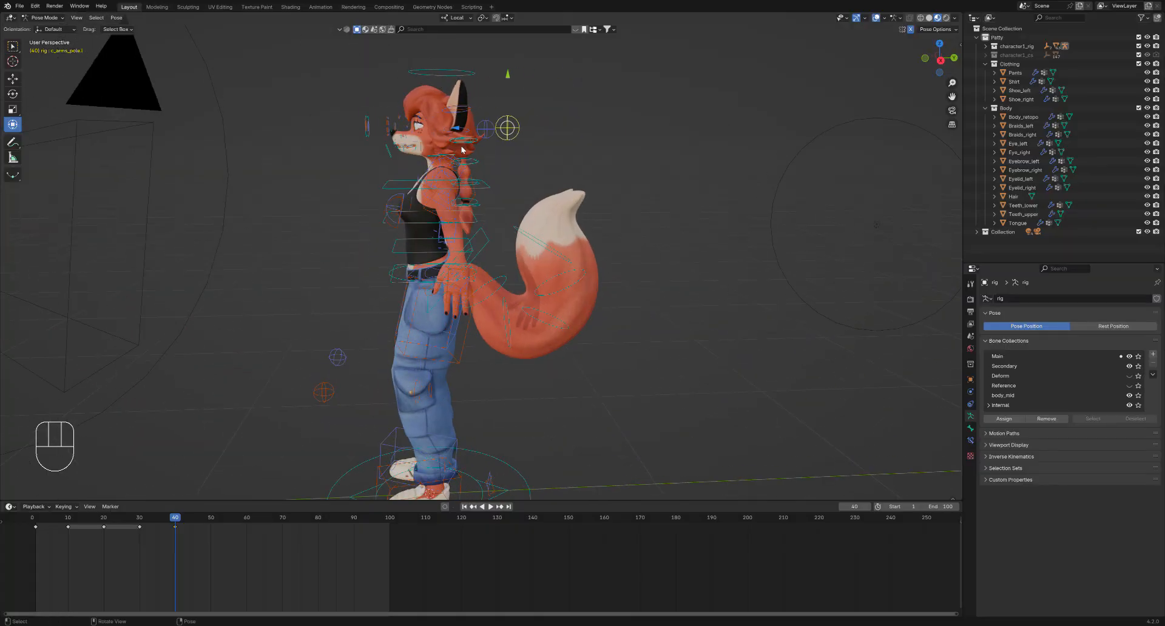
pyautogui.moveTo(451, 269); pyautogui.dragTo(392, 186, button='middle')
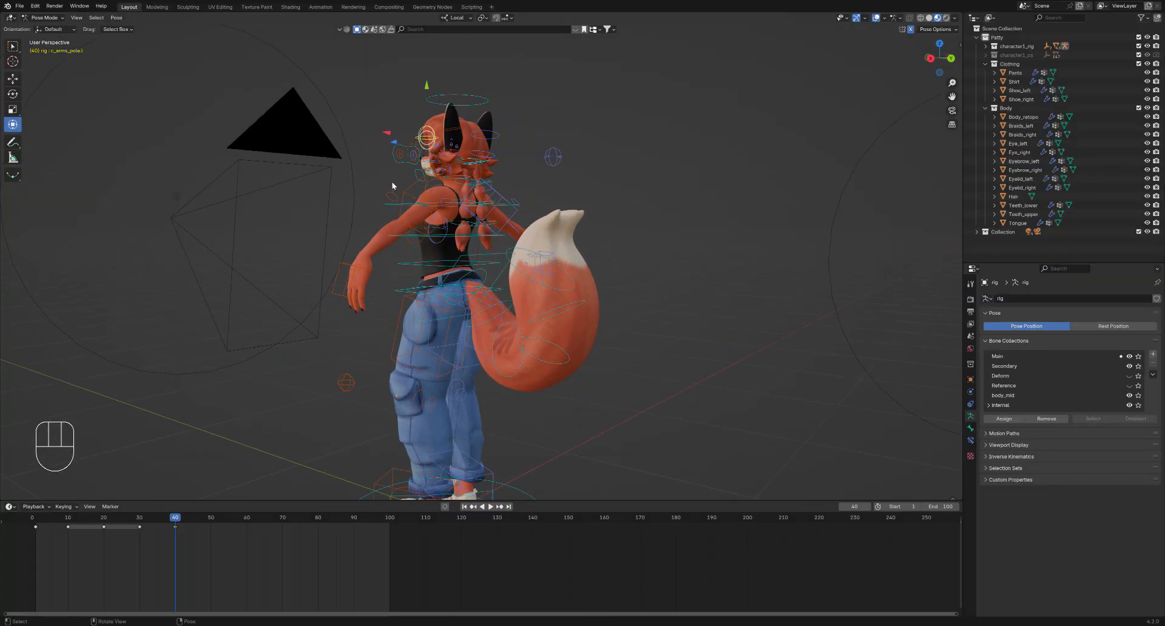
pyautogui.moveTo(426, 143); pyautogui.dragTo(421, 159, button='middle')
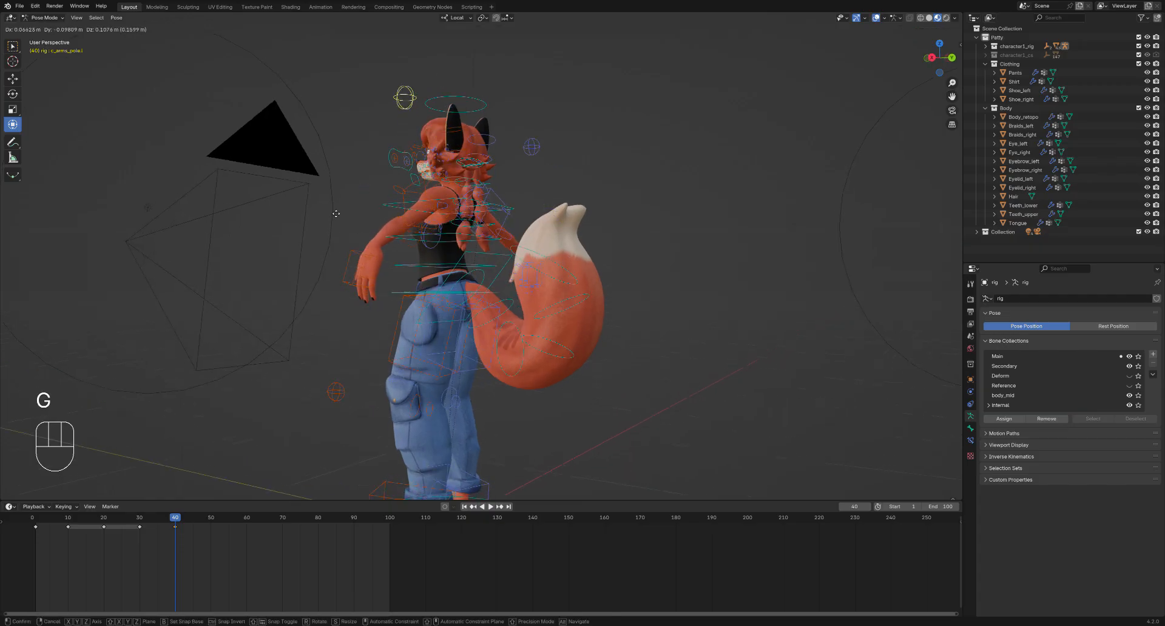
pyautogui.click(357, 298)
# Move the left arm pole control about 0.09 m further back behind the shoulder with mirroring on
pyautogui.click(405, 232)
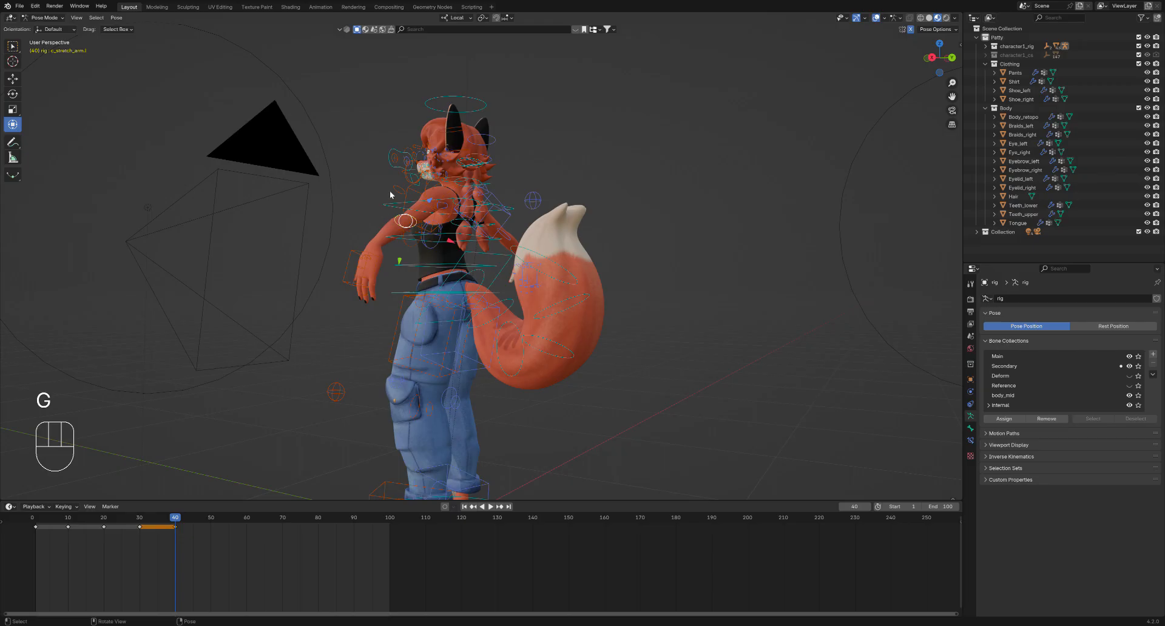
pyautogui.moveTo(393, 204); pyautogui.dragTo(388, 231, button='middle')
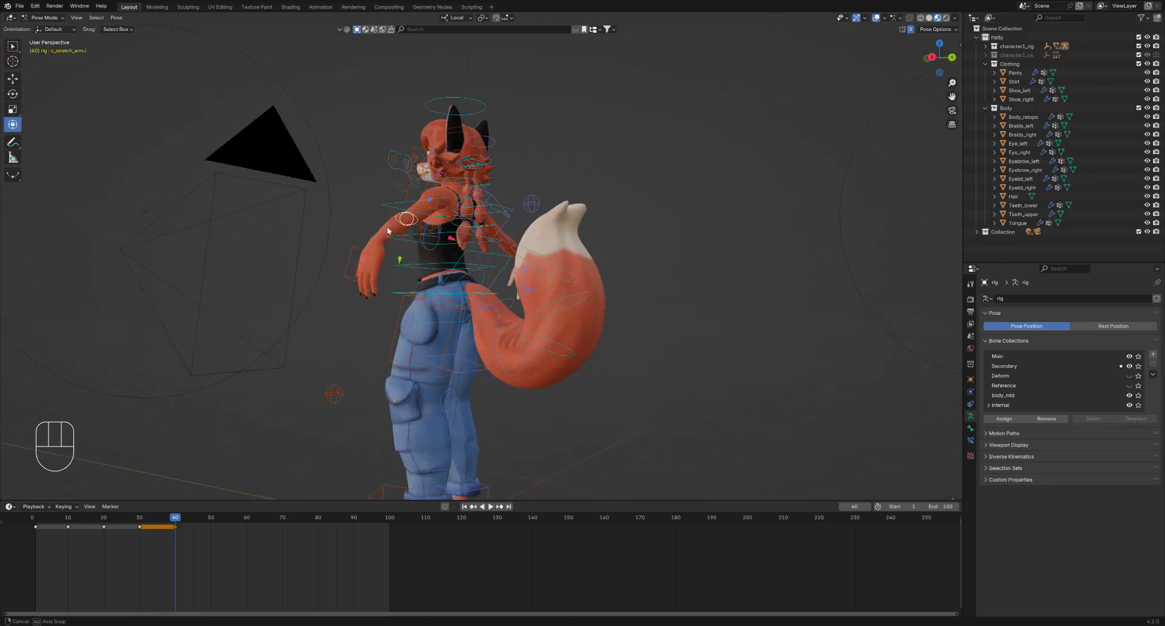
pyautogui.moveTo(392, 173); pyautogui.dragTo(457, 225, button='middle')
pyautogui.click(452, 193)
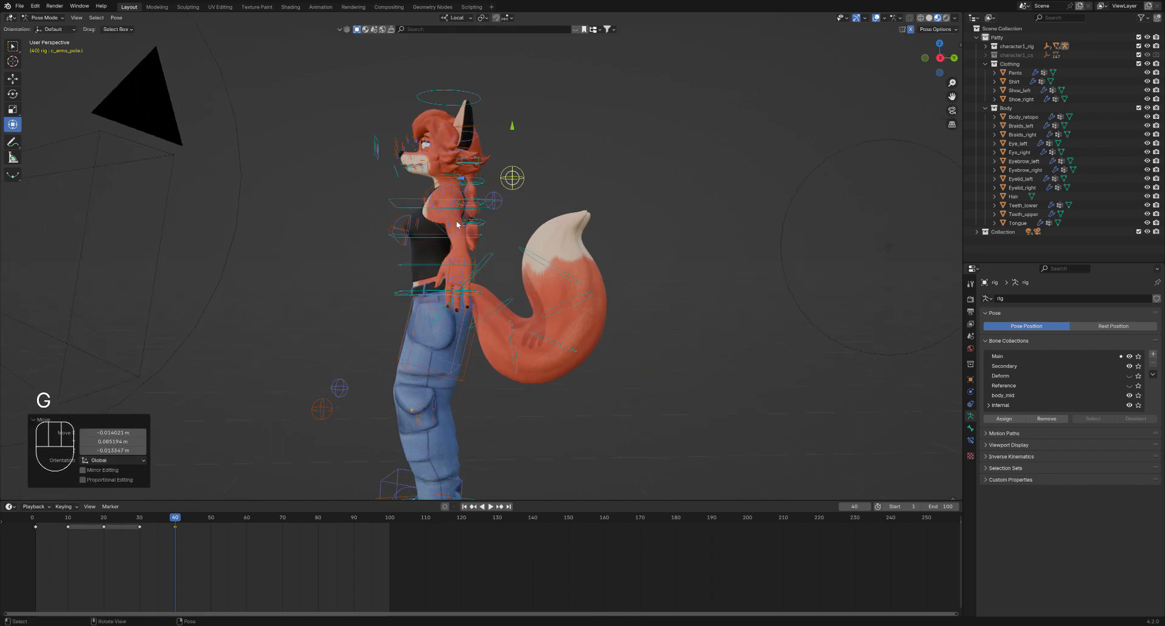
# Move the left hand control about 0.19 m inward and 0.16 m forward, plus another 0.11 m inward, bringing both hands to the front
pyautogui.click(449, 276)
pyautogui.moveTo(449, 276); pyautogui.dragTo(500, 273, button='middle')
pyautogui.press('g')
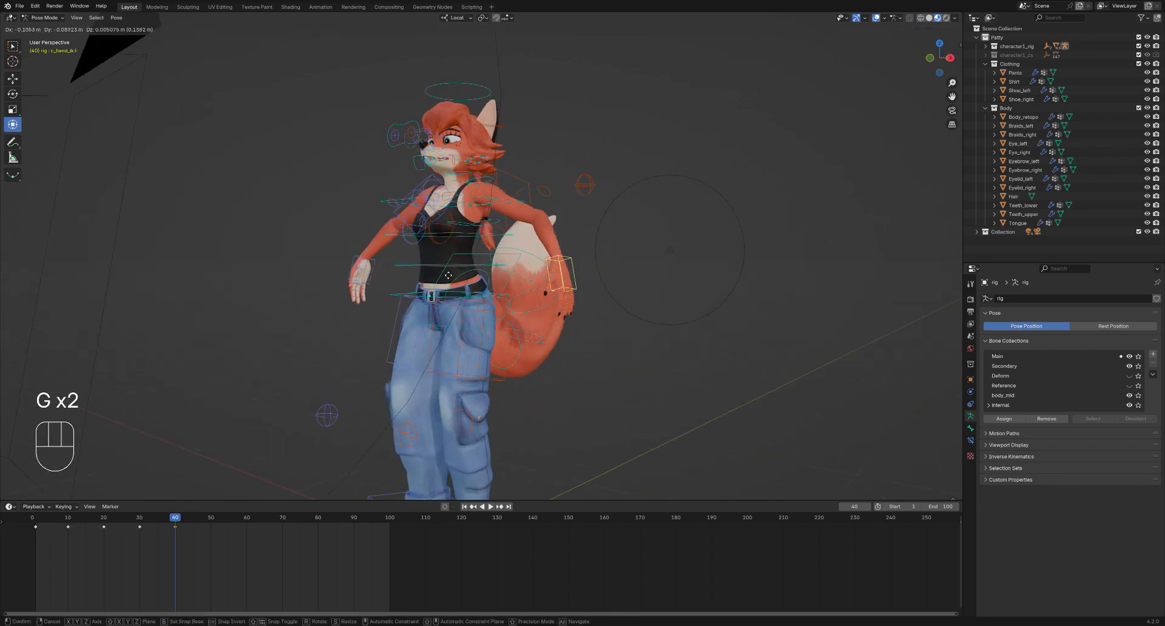
pyautogui.click(423, 248)
pyautogui.moveTo(424, 246); pyautogui.dragTo(461, 255, button='middle')
pyautogui.press('g')
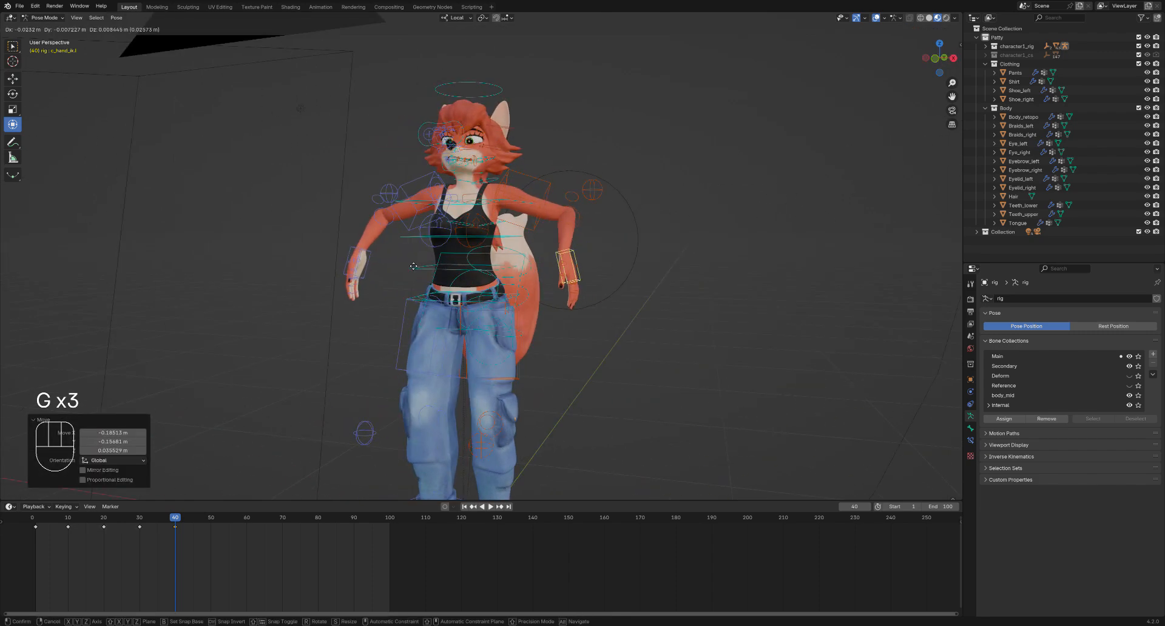
pyautogui.click(382, 255)
# Rotate the left hand control in a side view to tilt both mirrored hands
pyautogui.moveTo(382, 258); pyautogui.dragTo(299, 247, button='middle')
pyautogui.press('r')
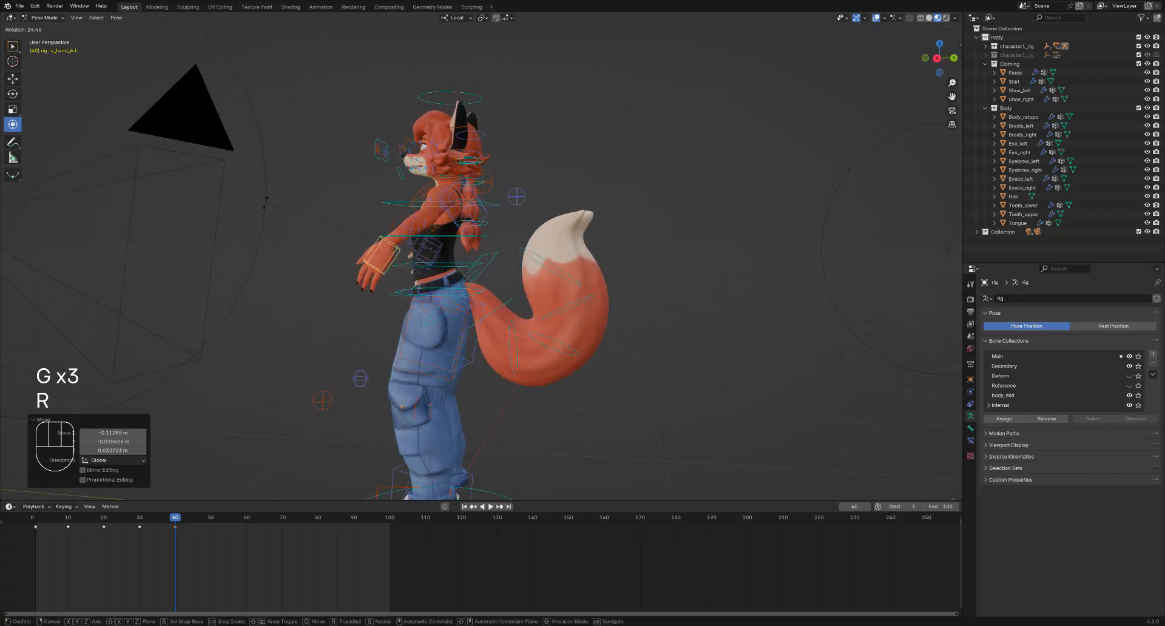
pyautogui.click(292, 178)
# Reposition the left arm pole control in several passes to test the elbow direction, finishing with a small move along its local Y axis
pyautogui.moveTo(293, 177); pyautogui.dragTo(355, 175, button='middle')
pyautogui.moveTo(501, 182); pyautogui.dragTo(455, 236, button='middle')
pyautogui.press('g')
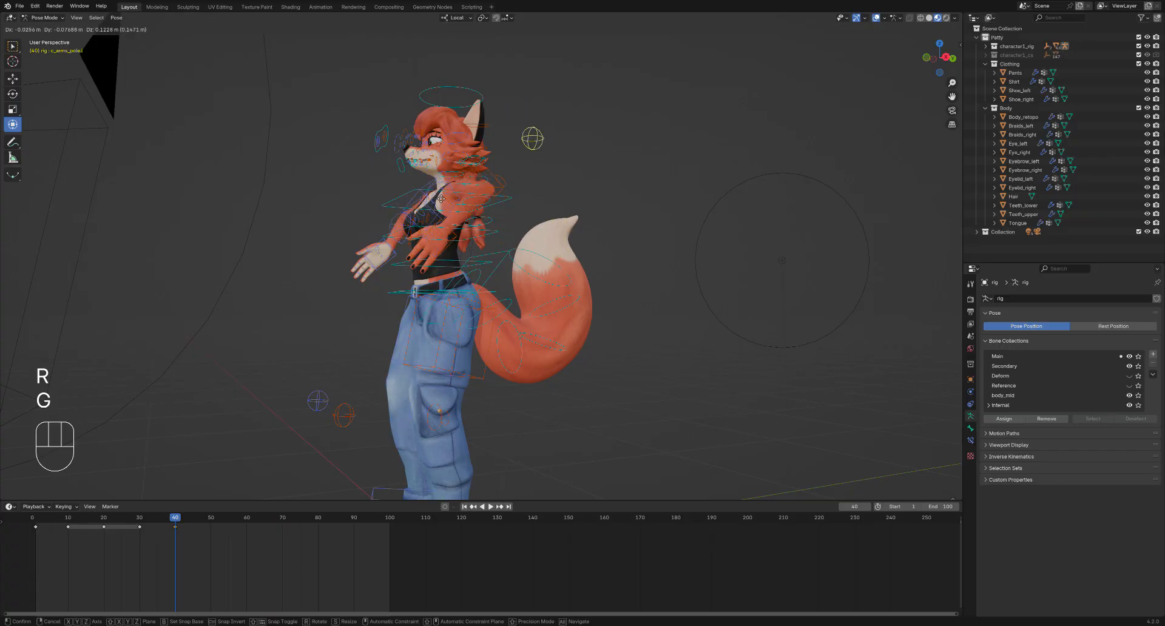
pyautogui.click(449, 273)
pyautogui.moveTo(449, 274); pyautogui.dragTo(509, 252, button='middle')
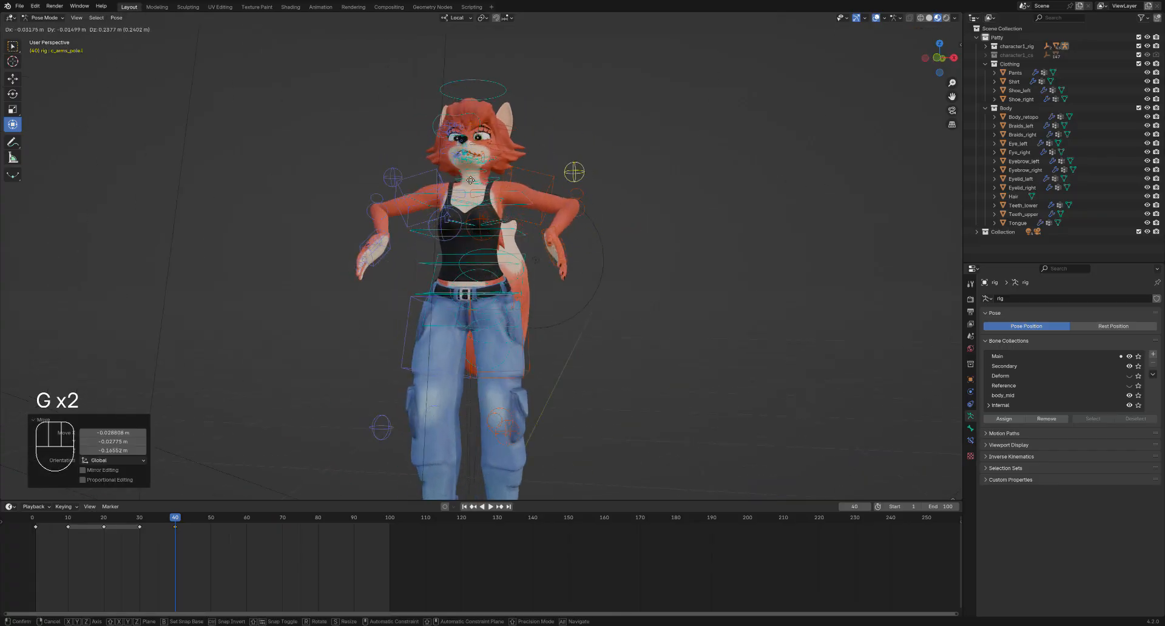
pyautogui.moveTo(469, 191); pyautogui.dragTo(479, 238, button='middle')
pyautogui.press('g')
pyautogui.press('g')
pyautogui.click(366, 222)
# Raise the right foot control about 0.22 m with mirroring on so that both knees bend
pyautogui.keyDown('shift'); pyautogui.moveTo(470, 340); pyautogui.dragTo(408, 240, button='middle'); pyautogui.keyUp('shift')
pyautogui.keyDown('shift'); pyautogui.moveTo(407, 240); pyautogui.dragTo(407, 218, button='middle'); pyautogui.keyUp('shift')
pyautogui.moveTo(419, 270); pyautogui.dragTo(411, 265, button='middle')
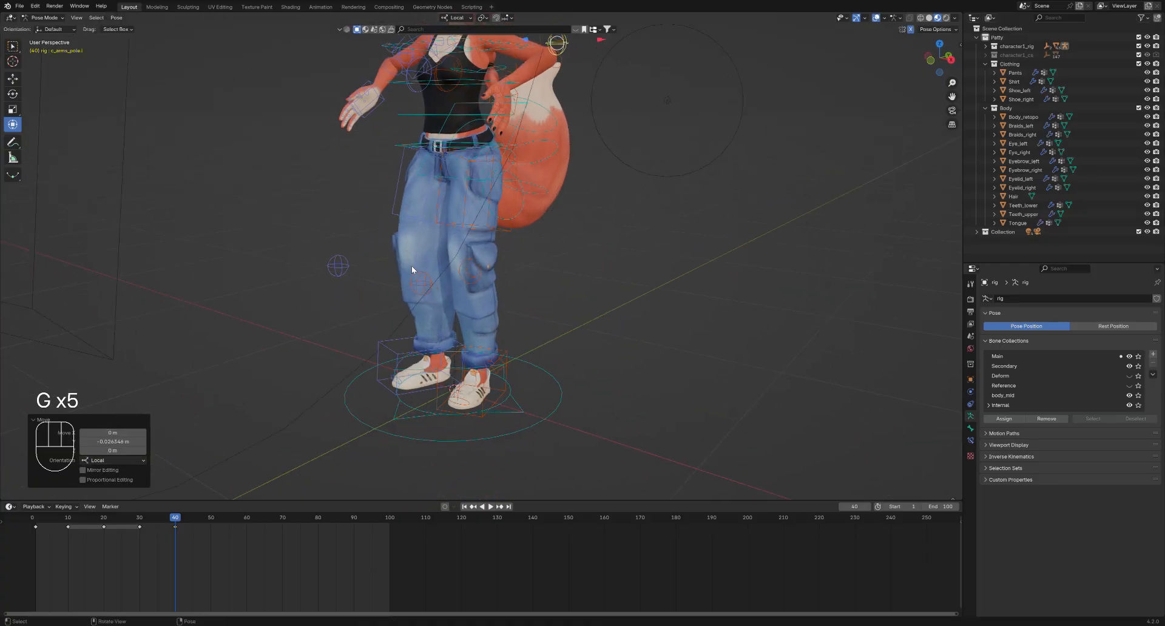
pyautogui.moveTo(437, 352); pyautogui.dragTo(352, 337, button='middle')
pyautogui.click(383, 345)
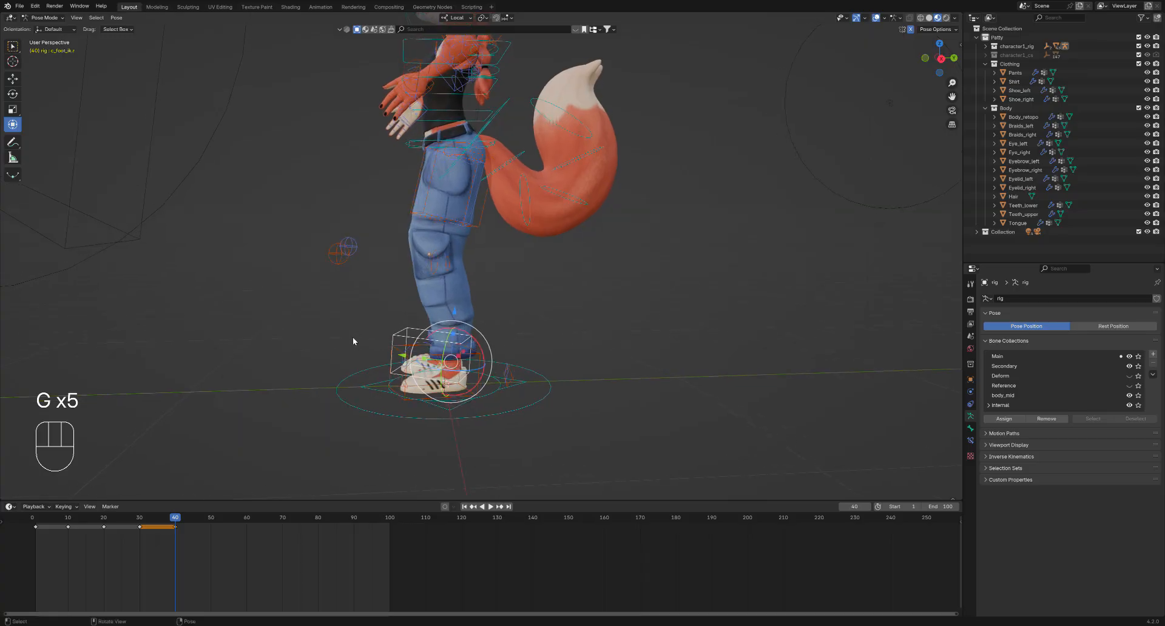
pyautogui.press('g')
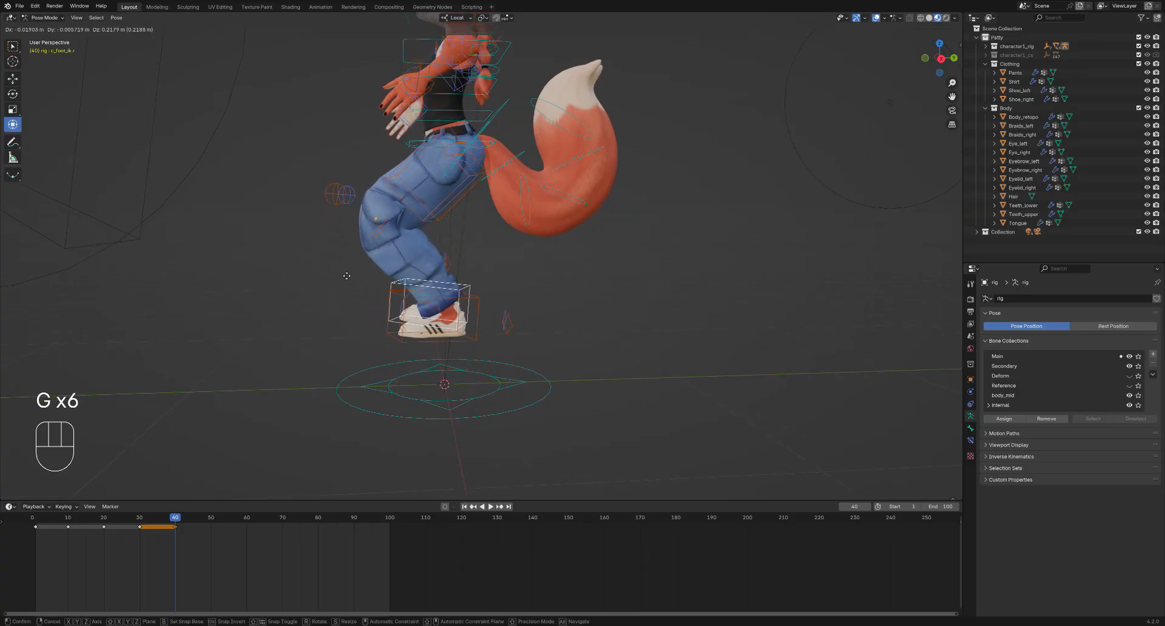
pyautogui.click(343, 267)
pyautogui.moveTo(341, 260); pyautogui.dragTo(342, 261, button='middle')
# Move the left leg pole control sideways in several passes to swing the mirrored knees, including about 0.18 m inward
pyautogui.click(334, 209)
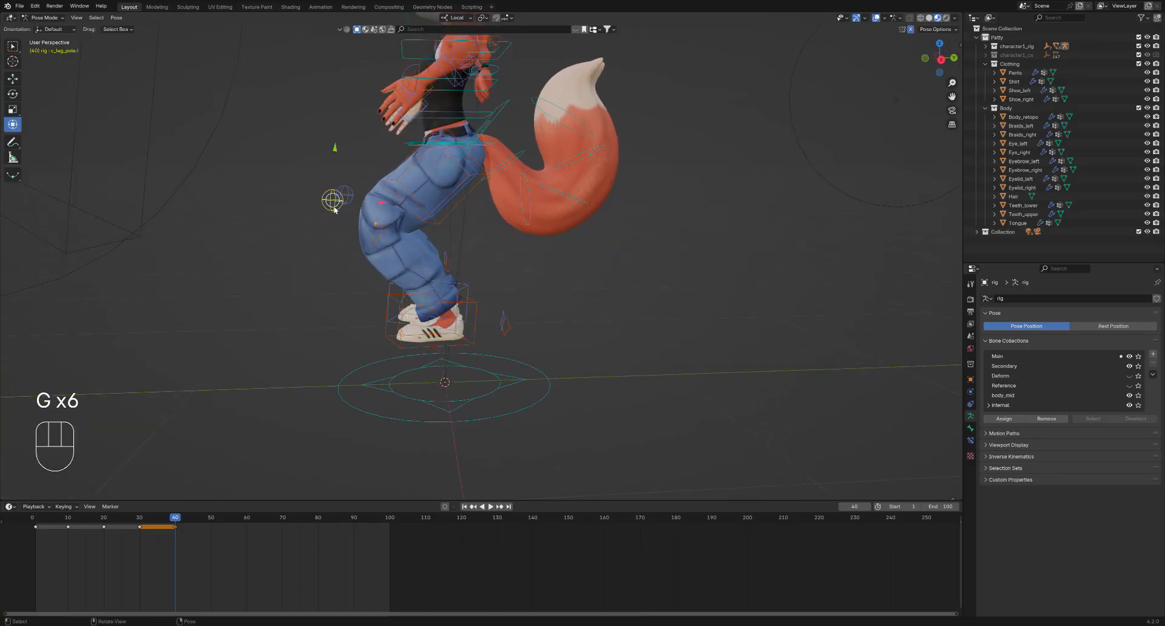
pyautogui.moveTo(334, 209); pyautogui.dragTo(377, 276, button='middle')
pyautogui.press('g')
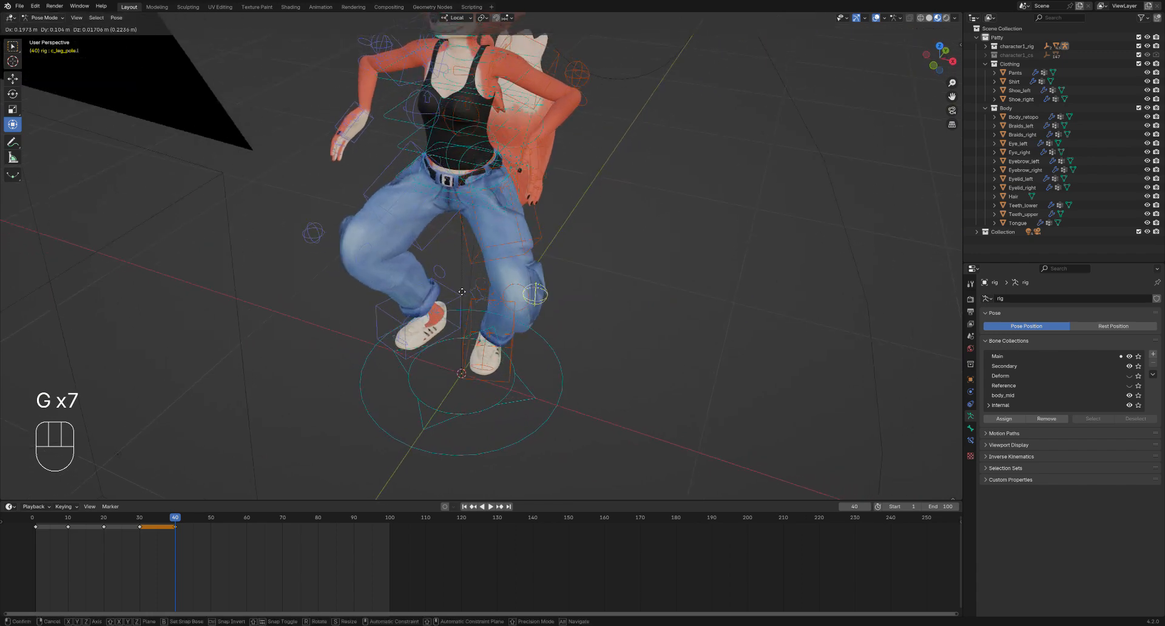
pyautogui.click(379, 293)
pyautogui.moveTo(395, 276); pyautogui.dragTo(396, 251, button='middle')
pyautogui.press('g')
pyautogui.press('g')
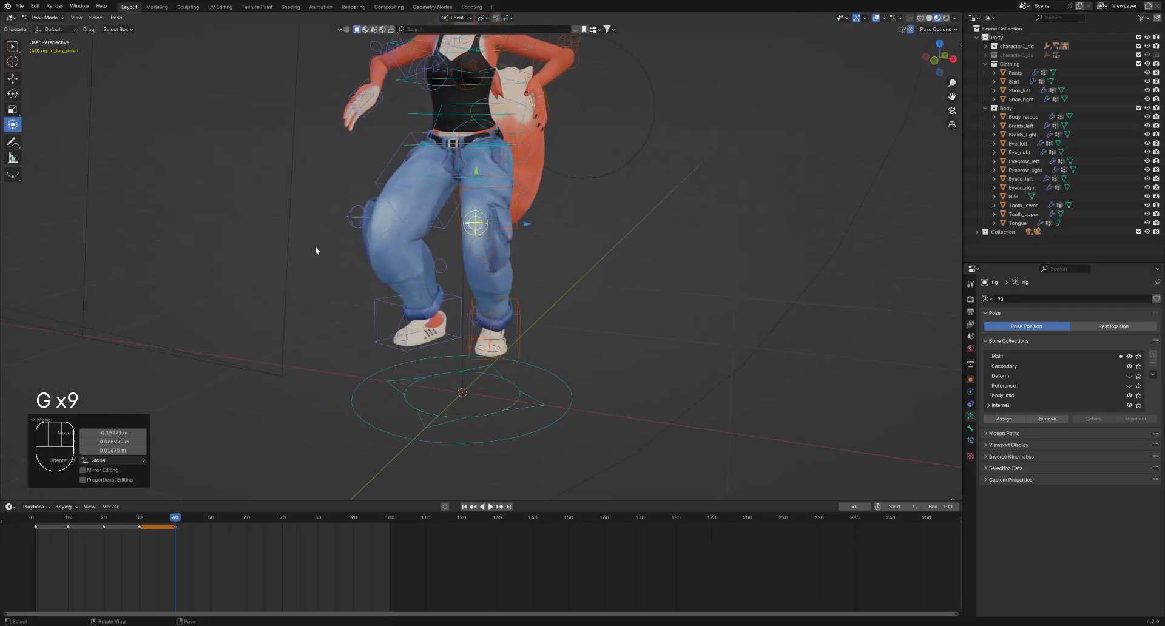
# Select all the rig's bones and clear their rotation, location and scale
pyautogui.moveTo(314, 247); pyautogui.dragTo(366, 300, button='middle')
pyautogui.press('a')
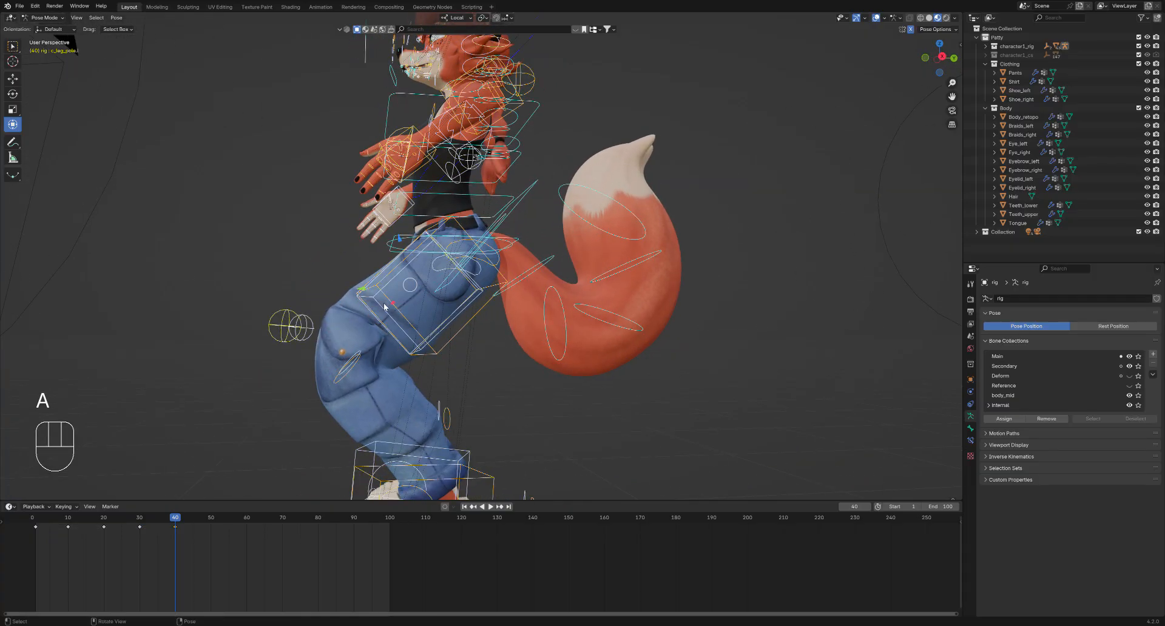
pyautogui.hotkey('alt', 'r')
pyautogui.hotkey('alt', 'g')
pyautogui.hotkey('alt', 's')
# Rotate the root master control at the waist about 0.9° and try a rotation of the root control at the hips
pyautogui.moveTo(377, 299); pyautogui.dragTo(428, 278, button='middle')
pyautogui.click(392, 264)
pyautogui.moveTo(520, 244); pyautogui.dragTo(506, 248, button='middle')
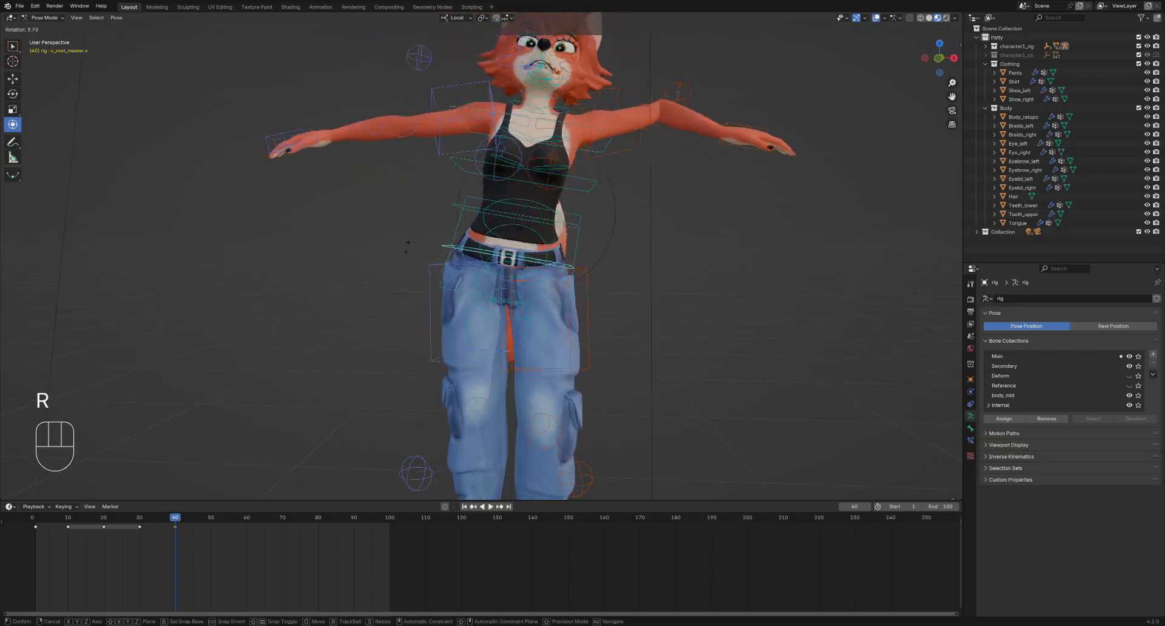
pyautogui.click(413, 282)
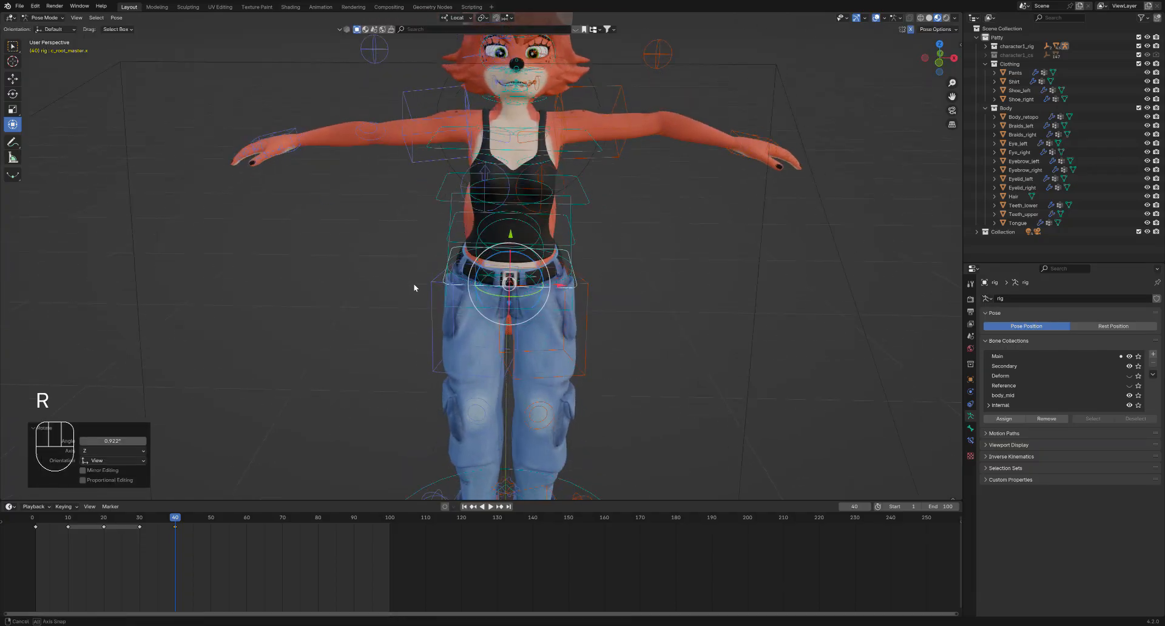
pyautogui.moveTo(413, 283); pyautogui.dragTo(481, 264, button='middle')
pyautogui.press('r')
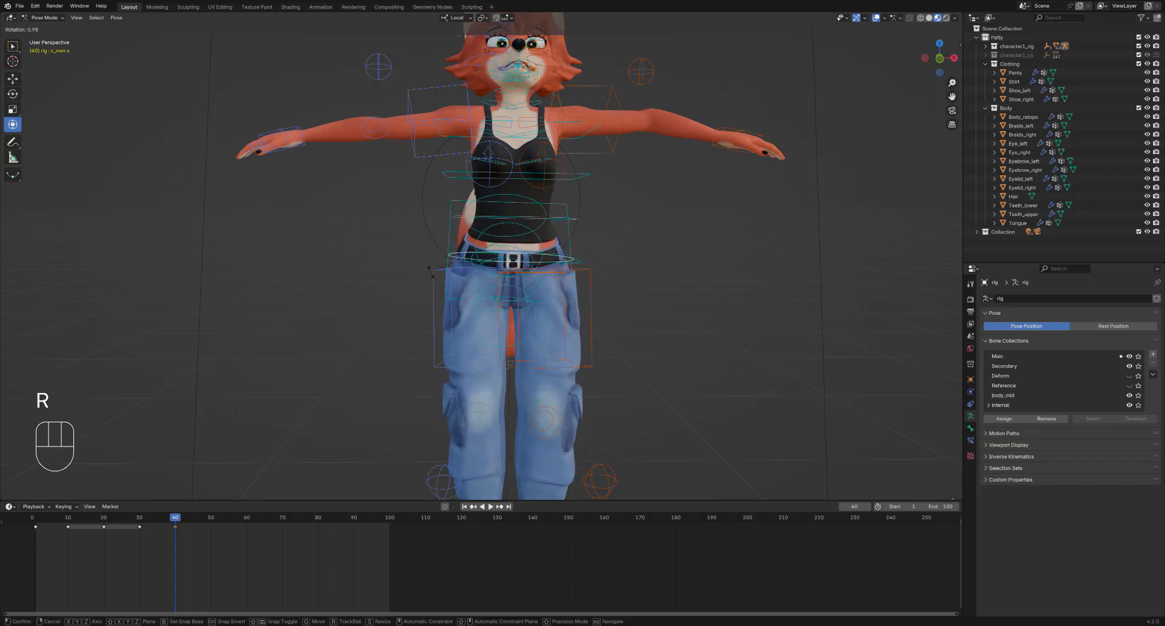
pyautogui.click(427, 278)
# Rotate the three spine controls in turn to bend the torso sideways, turning the upper one about -20.7°
pyautogui.moveTo(435, 239); pyautogui.dragTo(411, 277, button='middle')
pyautogui.click(424, 232)
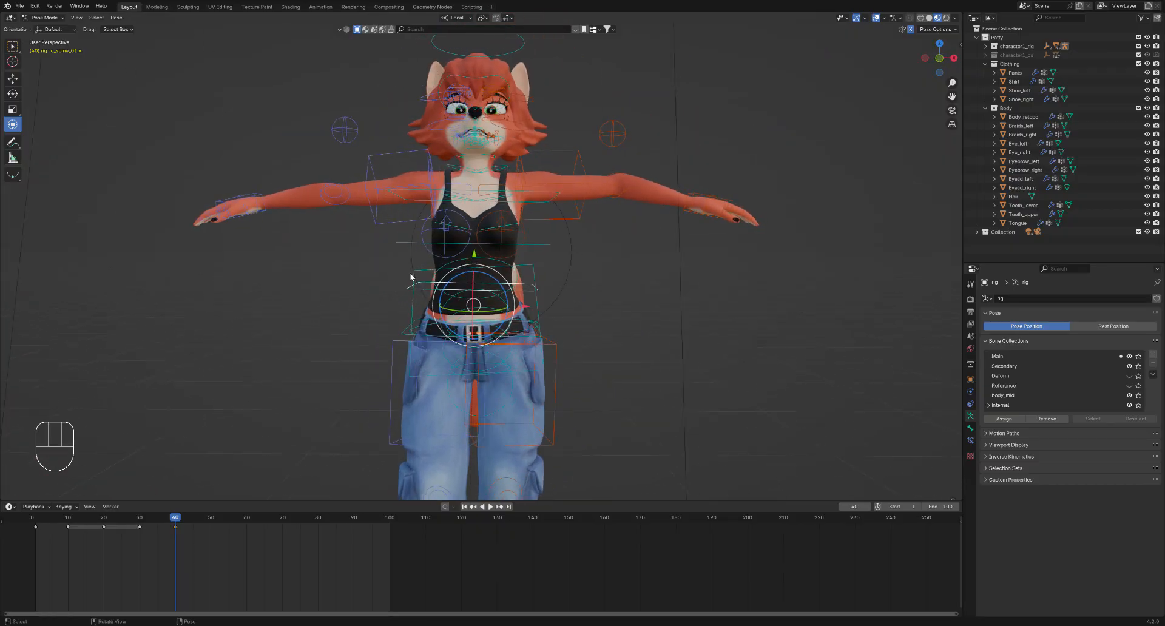
pyautogui.press('r')
pyautogui.click(389, 261)
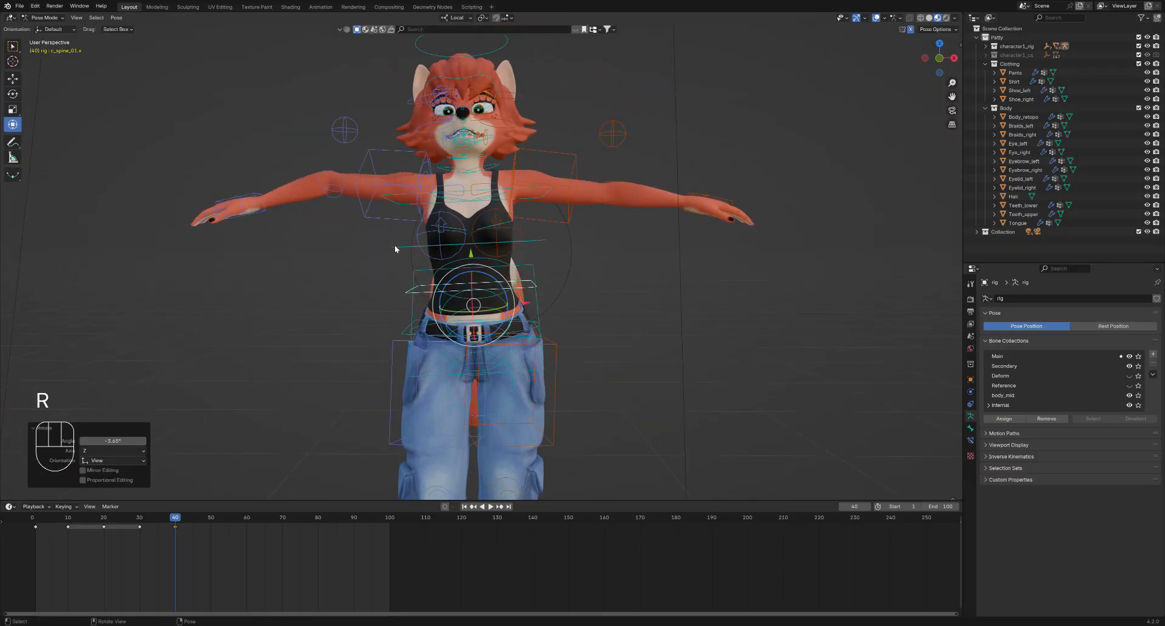
pyautogui.click(394, 245)
pyautogui.press('r')
pyautogui.click(384, 260)
pyautogui.click(396, 231)
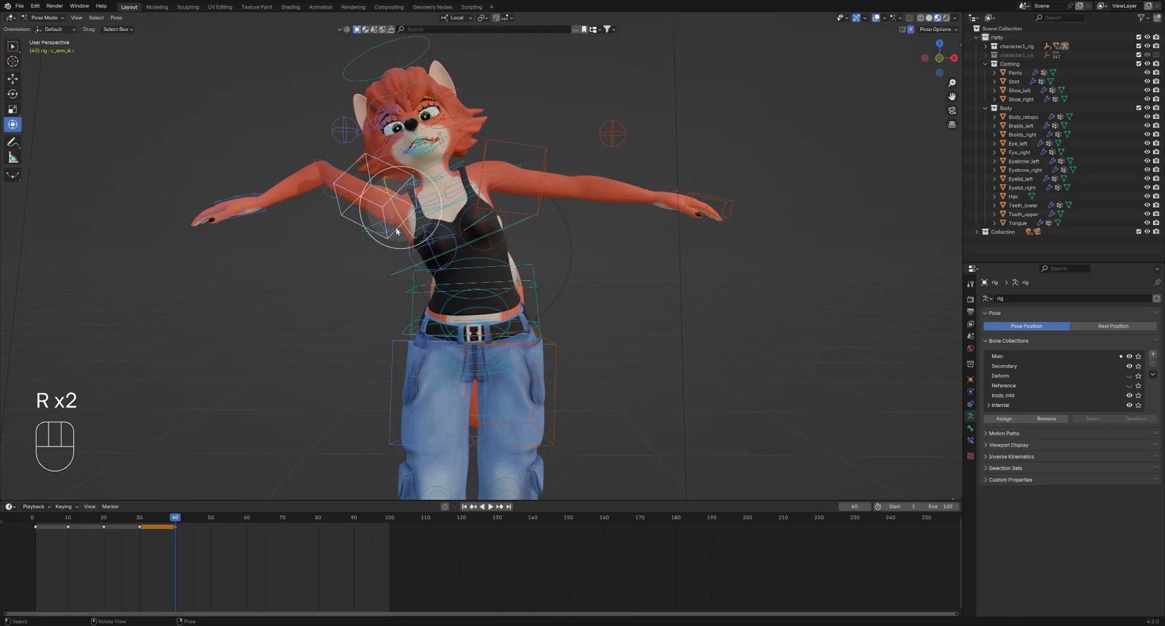
pyautogui.press('r')
pyautogui.click(401, 255)
pyautogui.moveTo(402, 282); pyautogui.dragTo(388, 245, button='middle')
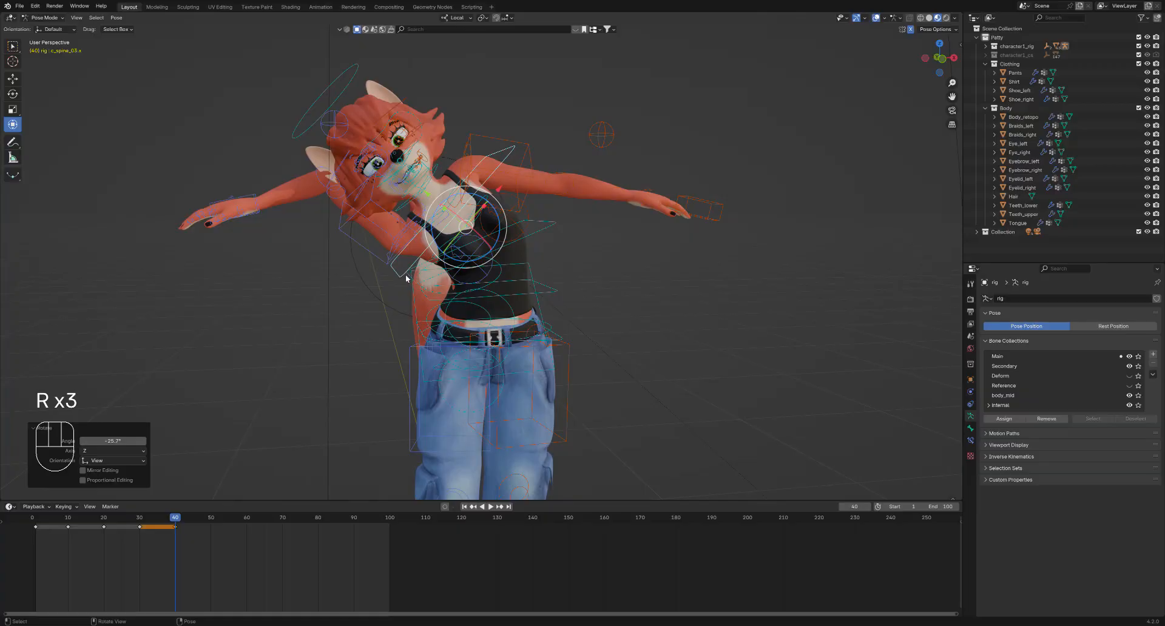
# Select all the rig's bones and clear their rotation and location, leaving the bones deselected
pyautogui.press('a')
pyautogui.hotkey('alt', 'r')
pyautogui.hotkey('alt', 'g')
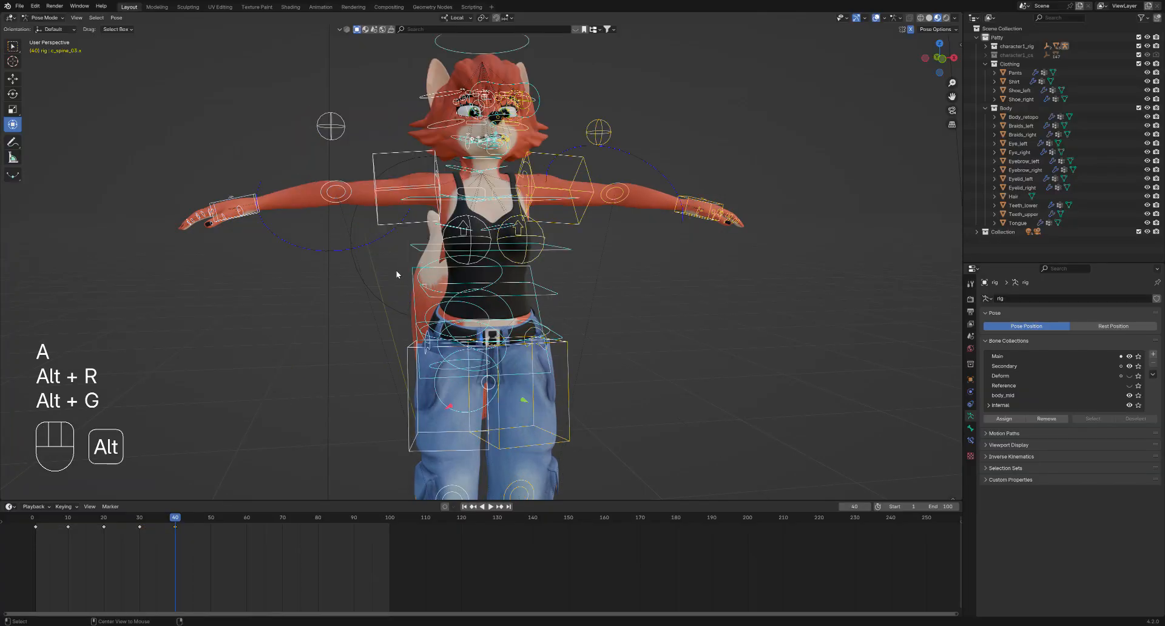
pyautogui.click(378, 285)
# Rotate the left shoulder control about 1° in the front view and adjust it with a trackball rotation
pyautogui.moveTo(365, 237); pyautogui.dragTo(496, 241, button='middle')
pyautogui.press('r')
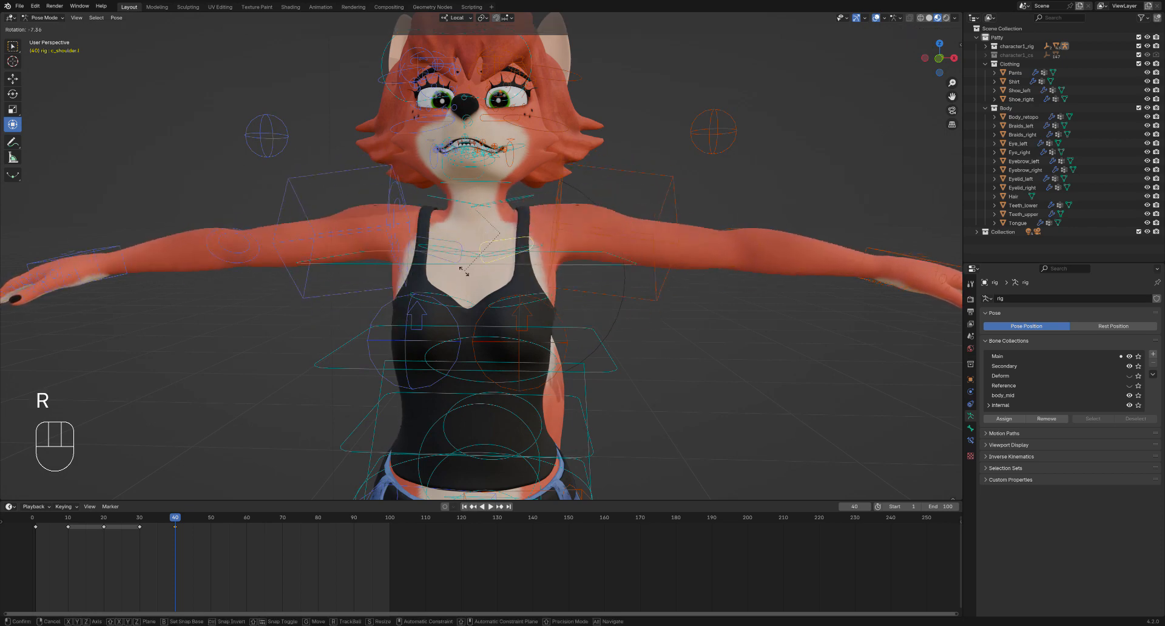
pyautogui.click(468, 270)
pyautogui.moveTo(468, 270); pyautogui.dragTo(427, 299, button='middle')
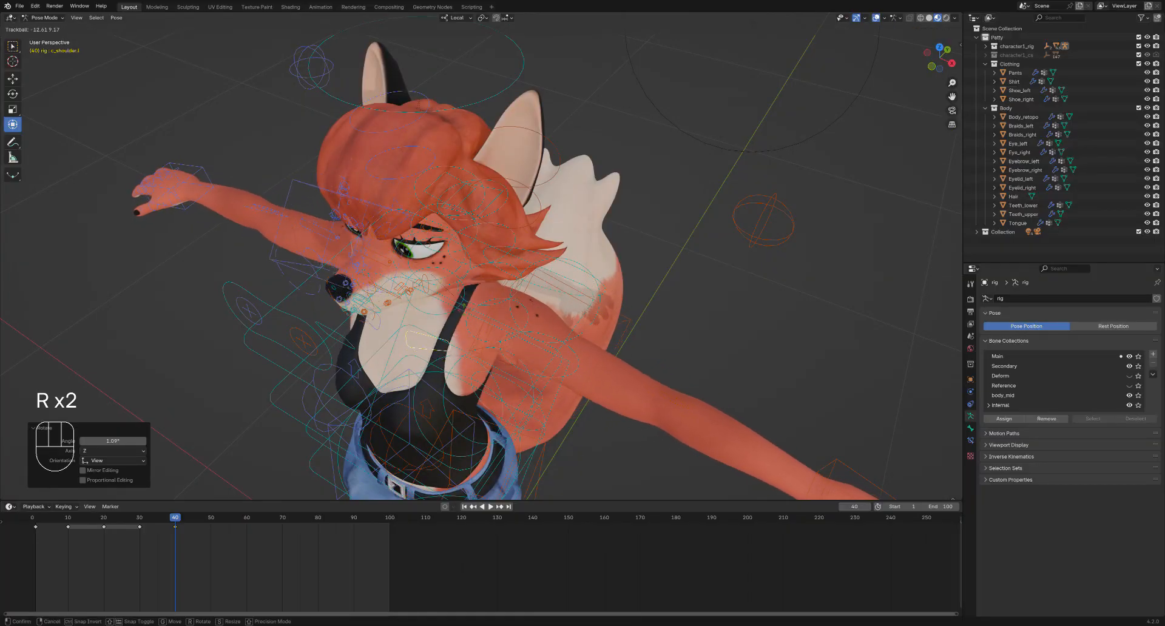
pyautogui.moveTo(477, 246); pyautogui.dragTo(426, 258, button='middle')
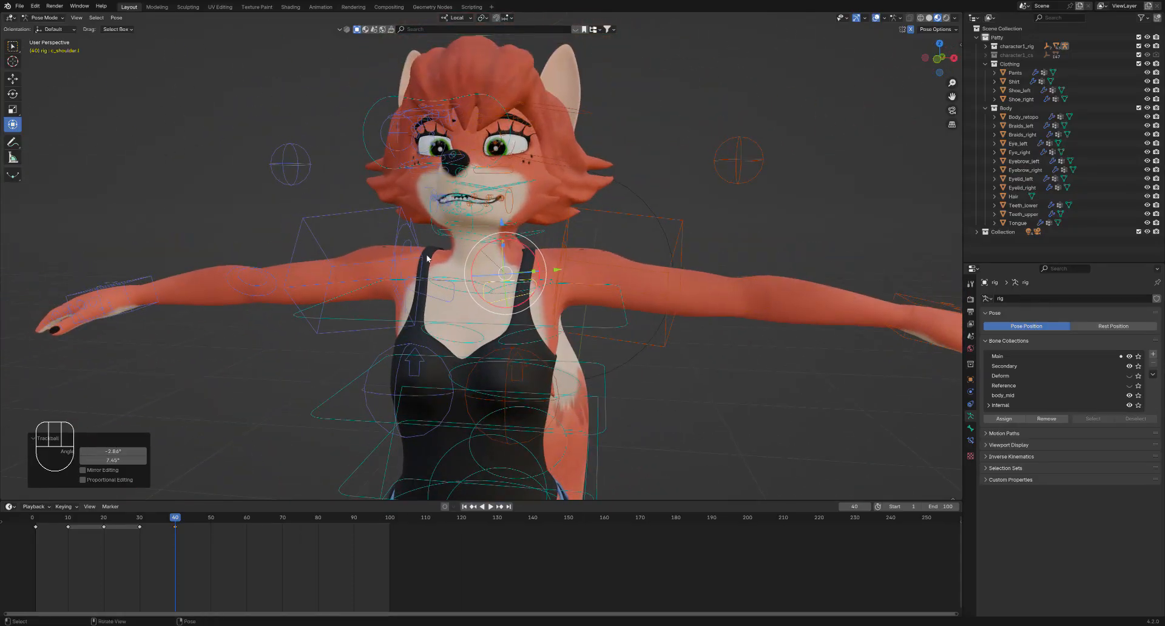
# Select the tail master control at the tail's base and rotate it about 5° in a side view
pyautogui.keyDown('ctrl'); pyautogui.moveTo(343, 228); pyautogui.dragTo(474, 264, button='middle'); pyautogui.keyUp('ctrl')
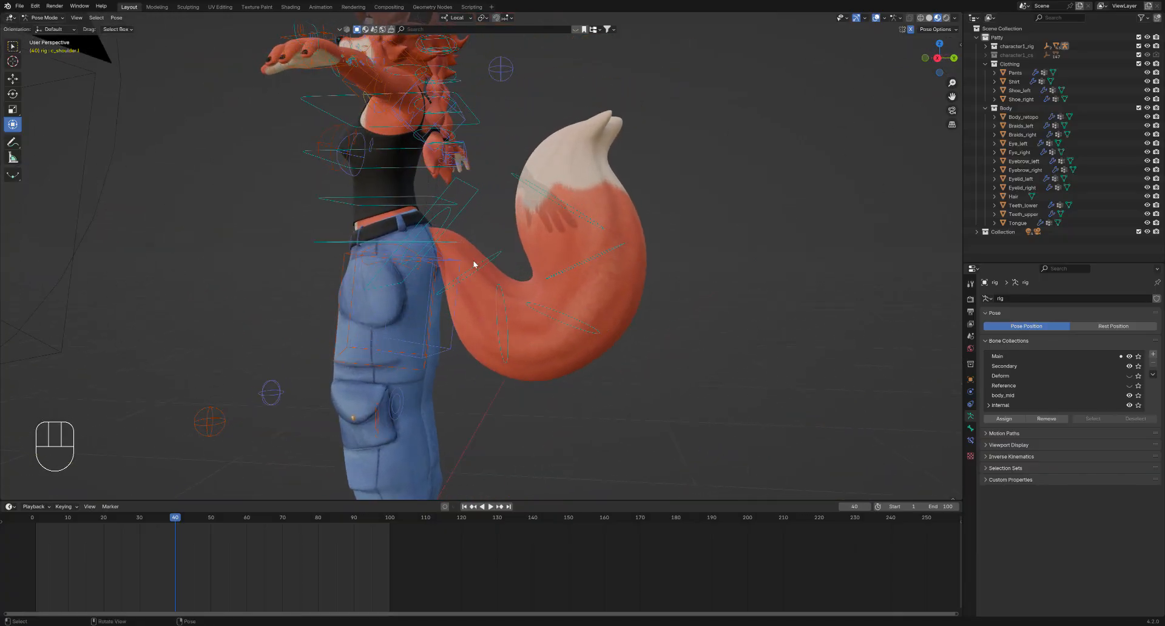
pyautogui.moveTo(569, 351); pyautogui.dragTo(434, 200, button='middle')
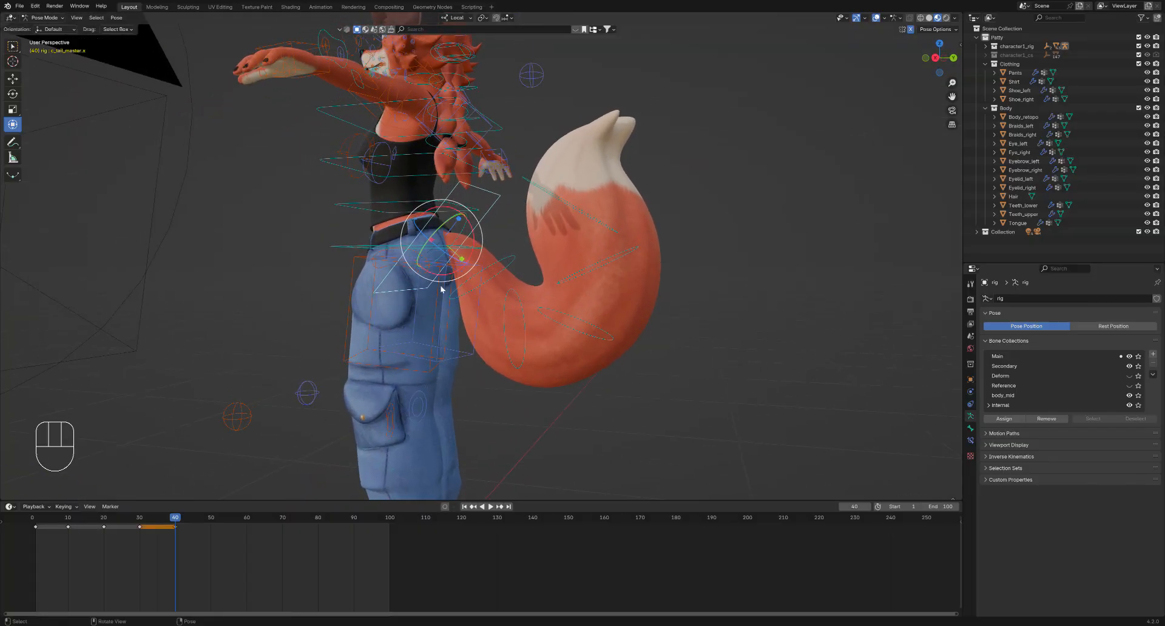
pyautogui.moveTo(458, 236); pyautogui.dragTo(484, 238, button='middle')
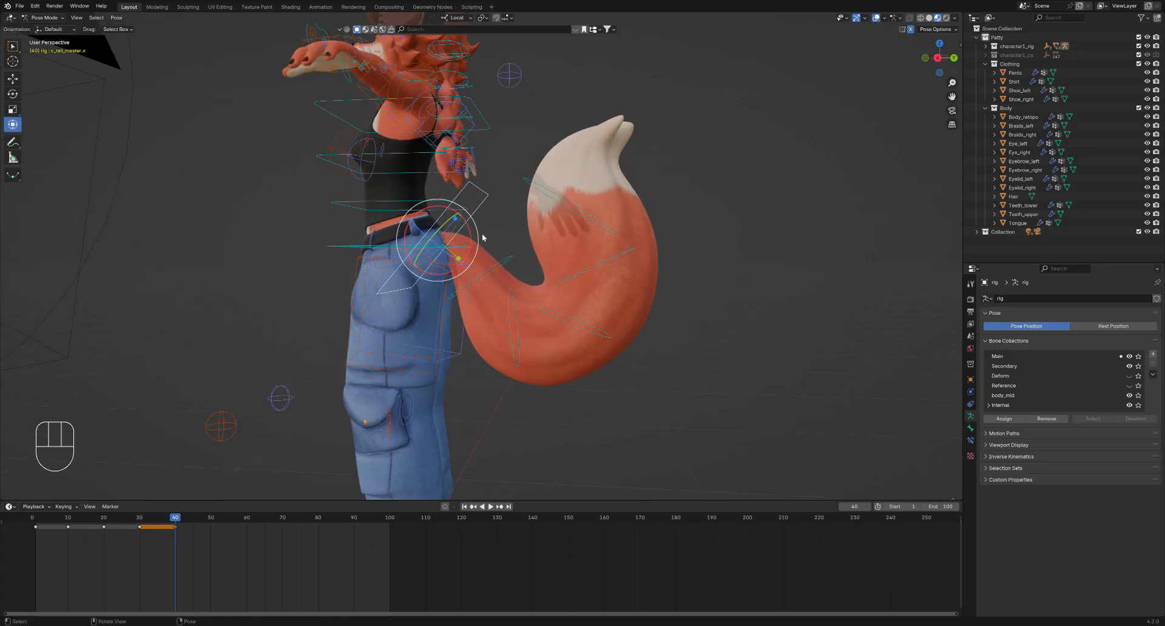
pyautogui.moveTo(482, 297); pyautogui.dragTo(410, 252, button='middle')
pyautogui.press('r')
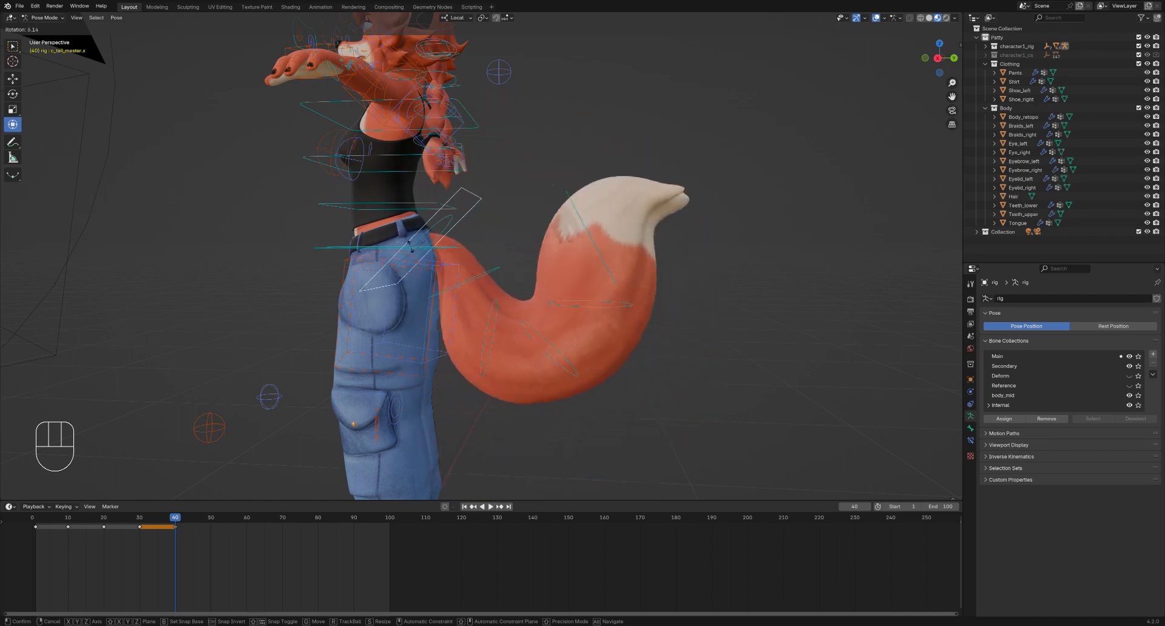
pyautogui.click(407, 244)
# Rotate the tail master control in a view from above to swing the whole tail sideways
pyautogui.moveTo(407, 245); pyautogui.dragTo(324, 290, button='middle')
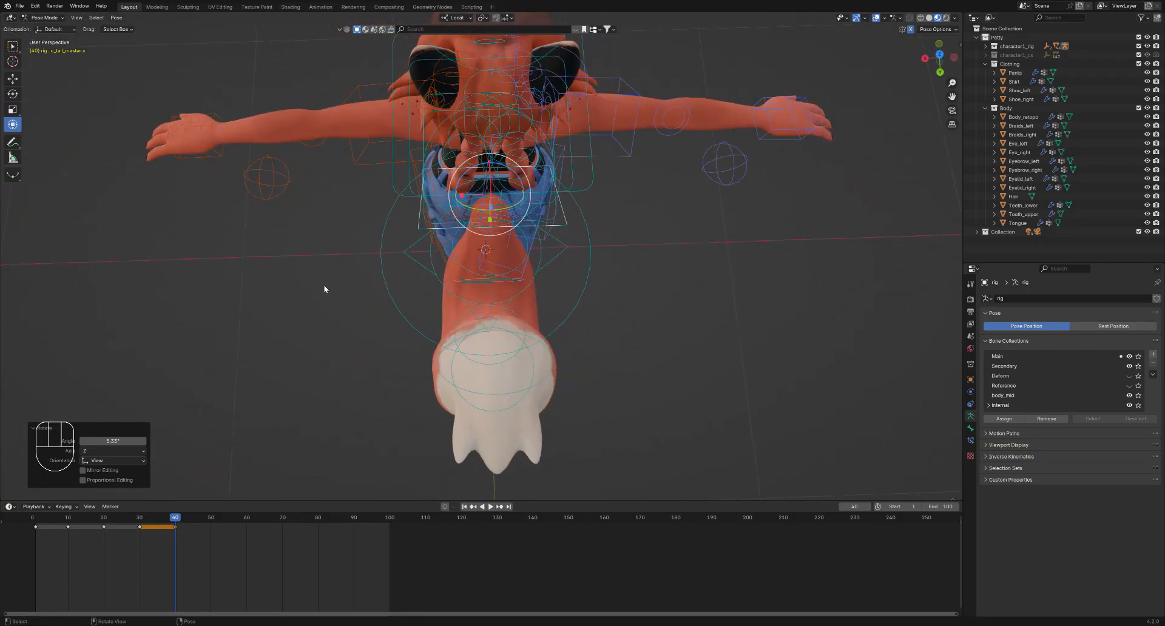
pyautogui.press('r')
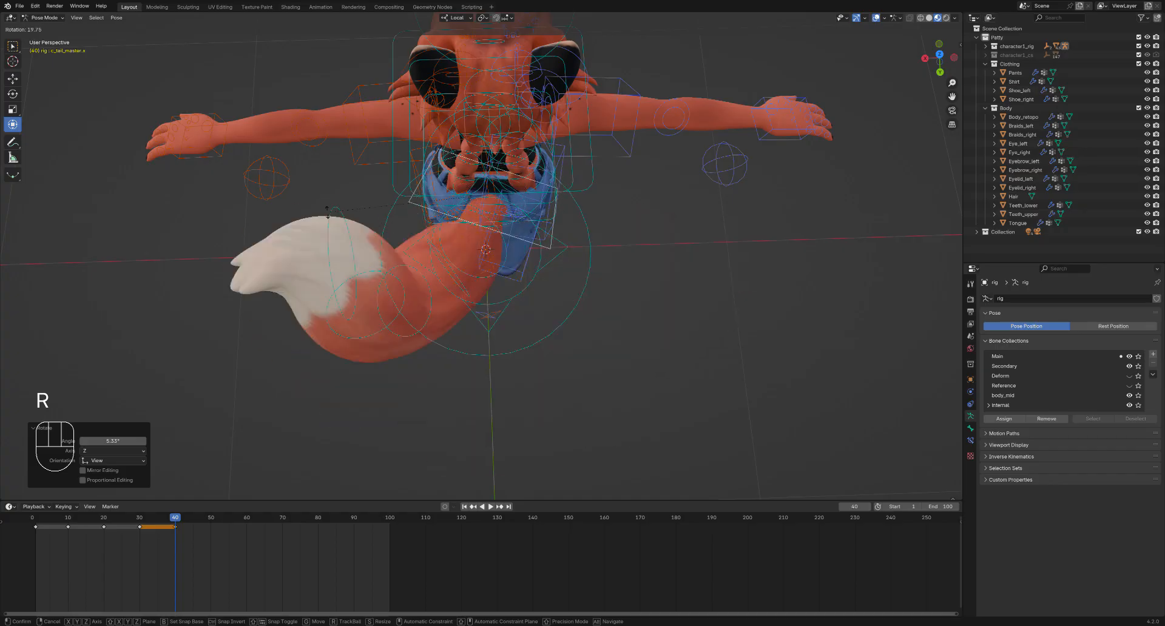
pyautogui.click(370, 265)
# Rotate the tail's individual segment controls in turn to lower the tail, turning the fourth about -23.8° around its local X axis
pyautogui.moveTo(369, 266); pyautogui.dragTo(415, 197, button='middle')
pyautogui.keyDown('shift'); pyautogui.moveTo(415, 198); pyautogui.dragTo(413, 180, button='middle'); pyautogui.keyUp('shift')
pyautogui.click(475, 250)
pyautogui.moveTo(474, 251); pyautogui.dragTo(473, 239, button='middle')
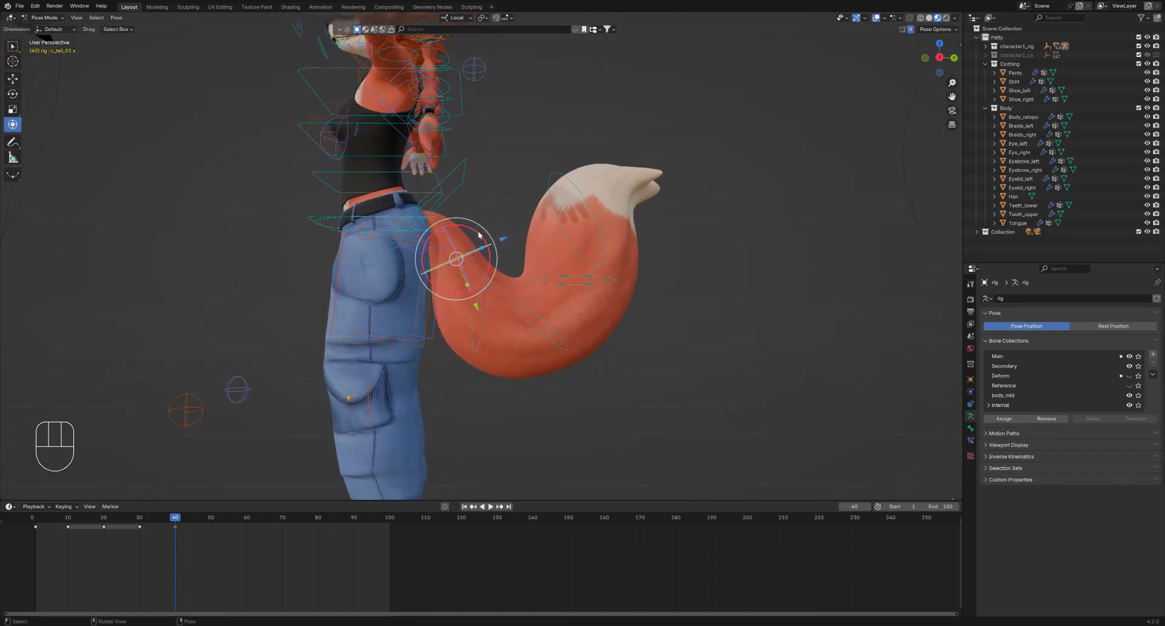
pyautogui.moveTo(481, 237); pyautogui.dragTo(483, 291)
pyautogui.click(483, 281)
pyautogui.moveTo(483, 280); pyautogui.dragTo(478, 274, button='middle')
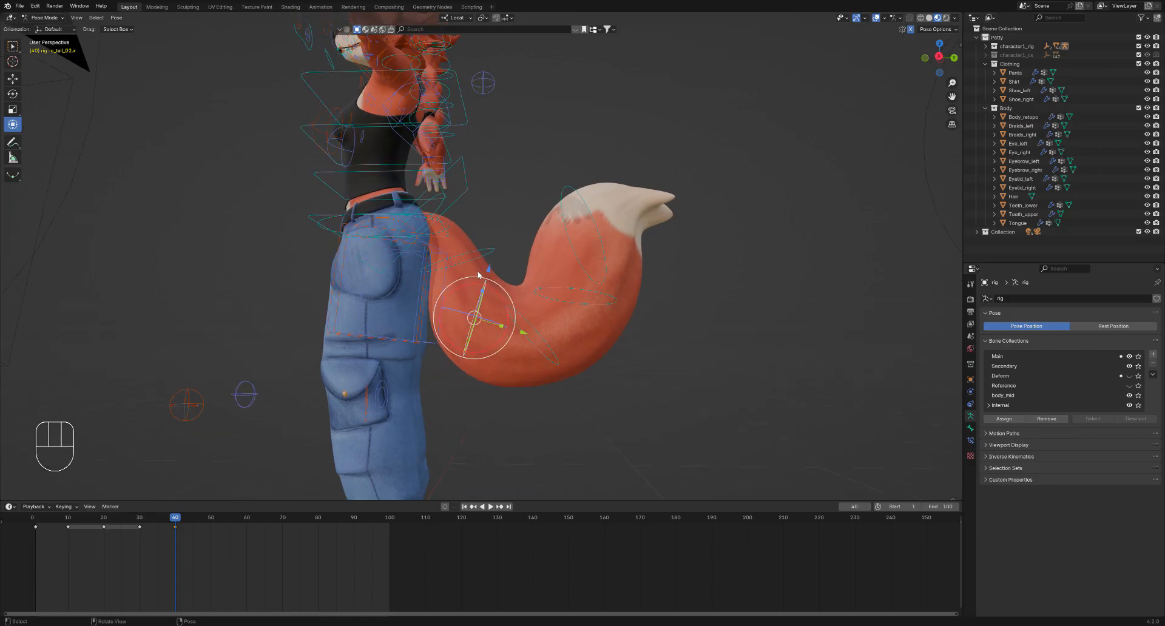
pyautogui.moveTo(495, 292); pyautogui.dragTo(551, 305)
pyautogui.moveTo(552, 305); pyautogui.dragTo(404, 227, button='middle')
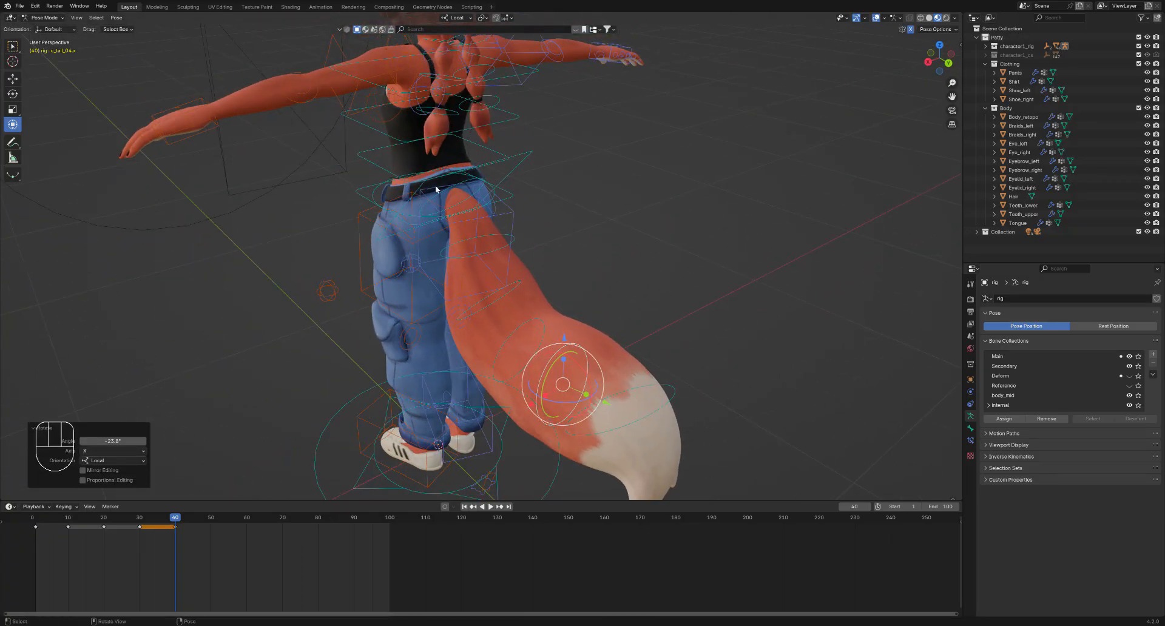
# Rotate the tail master control about -19.5° in a rear view and about 24.2° in a view from above
pyautogui.moveTo(521, 163); pyautogui.dragTo(343, 276, button='middle')
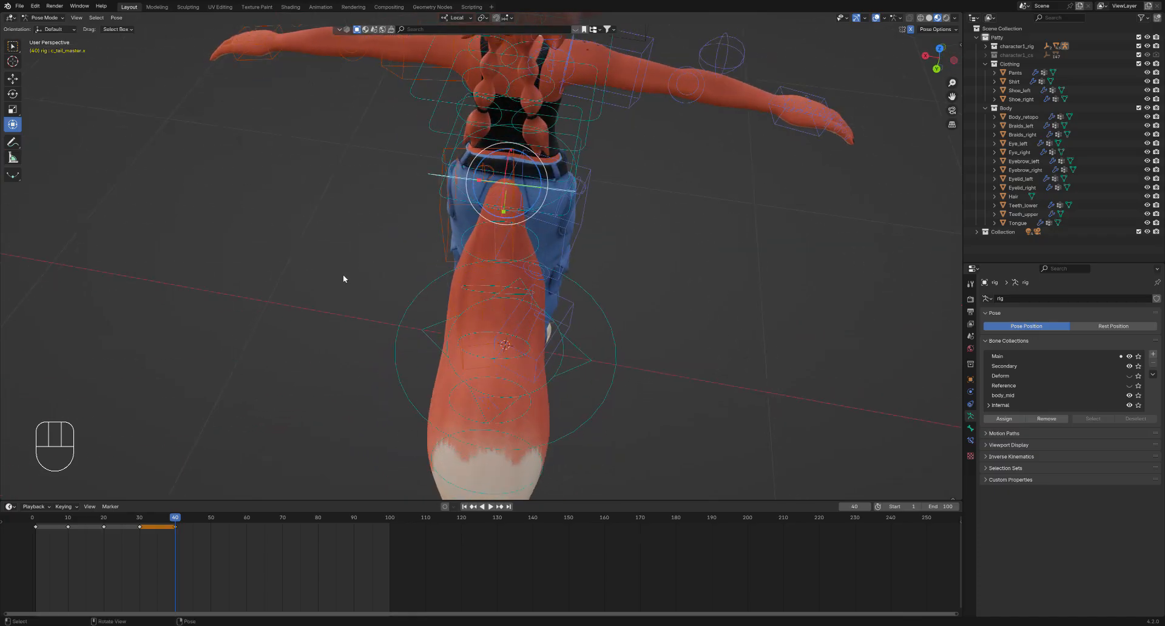
pyautogui.press('r')
pyautogui.click(403, 297)
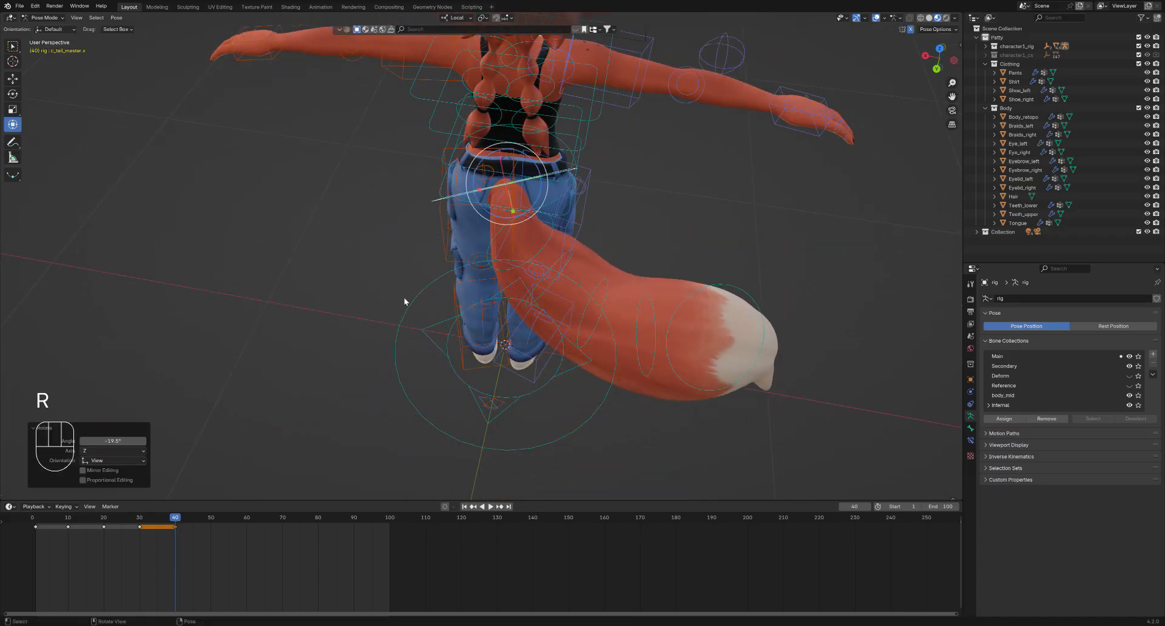
pyautogui.moveTo(403, 298); pyautogui.dragTo(377, 294, button='middle')
pyautogui.press('r')
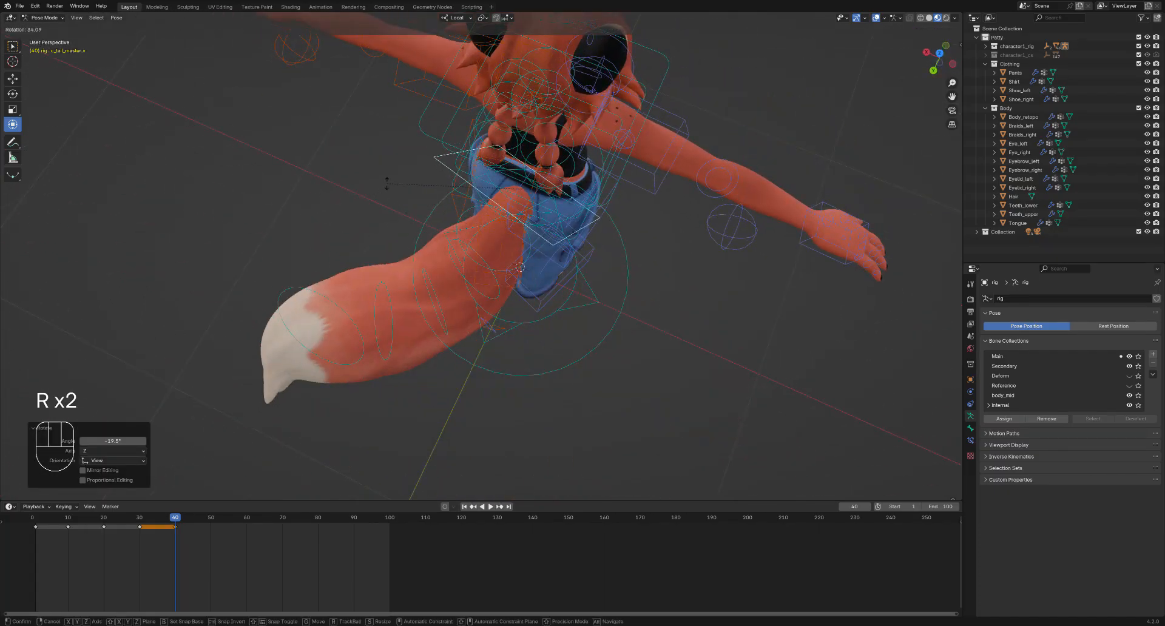
pyautogui.click(375, 205)
pyautogui.moveTo(375, 204); pyautogui.dragTo(321, 175, button='middle')
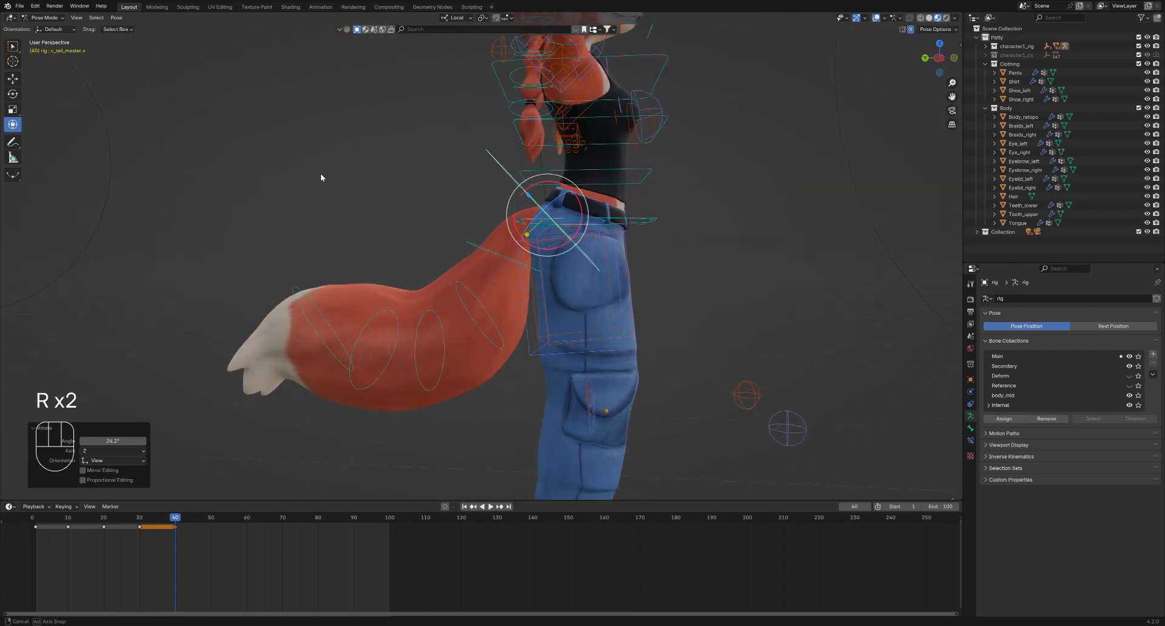
# Rotate the left braid's first segment control and its master control around a local axis to swing the braid sideways
pyautogui.moveTo(350, 222); pyautogui.dragTo(414, 244, button='middle')
pyautogui.keyDown('shift'); pyautogui.moveTo(414, 244); pyautogui.dragTo(427, 355, button='middle'); pyautogui.keyUp('shift')
pyautogui.click(414, 286)
pyautogui.moveTo(414, 284); pyautogui.dragTo(453, 288, button='middle')
pyautogui.keyDown('shift'); pyautogui.moveTo(453, 287); pyautogui.dragTo(446, 332, button='middle'); pyautogui.keyUp('shift')
pyautogui.moveTo(446, 332); pyautogui.dragTo(534, 229, button='middle')
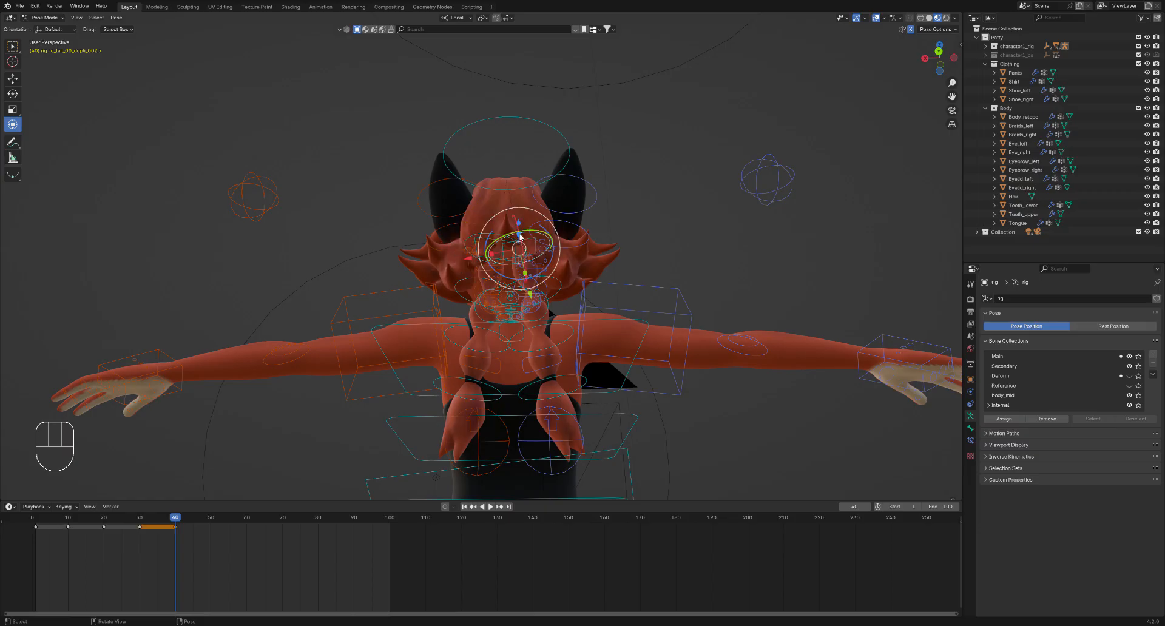
pyautogui.moveTo(481, 239)
pyautogui.mouseDown(button='middle')
pyautogui.moveTo(464, 265)
pyautogui.moveTo(466, 245)
pyautogui.moveTo(479, 258)
pyautogui.mouseUp(button='middle')
pyautogui.keyDown('ctrl'); pyautogui.moveTo(479, 257); pyautogui.dragTo(460, 223, button='middle'); pyautogui.keyUp('ctrl')
pyautogui.press('r')
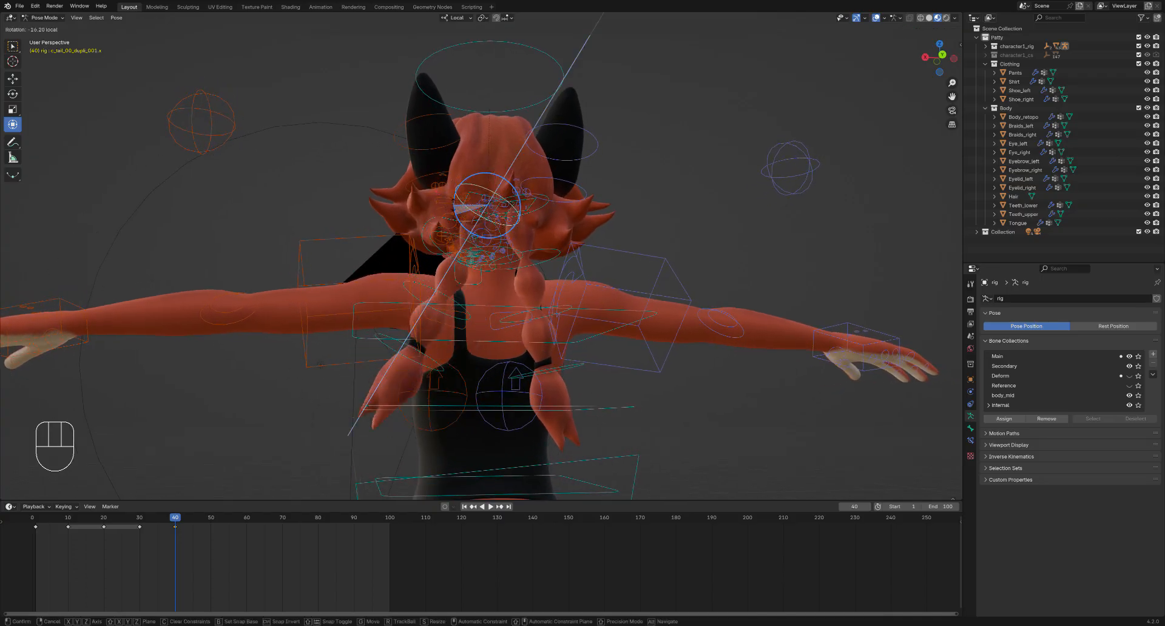
pyautogui.click(467, 202)
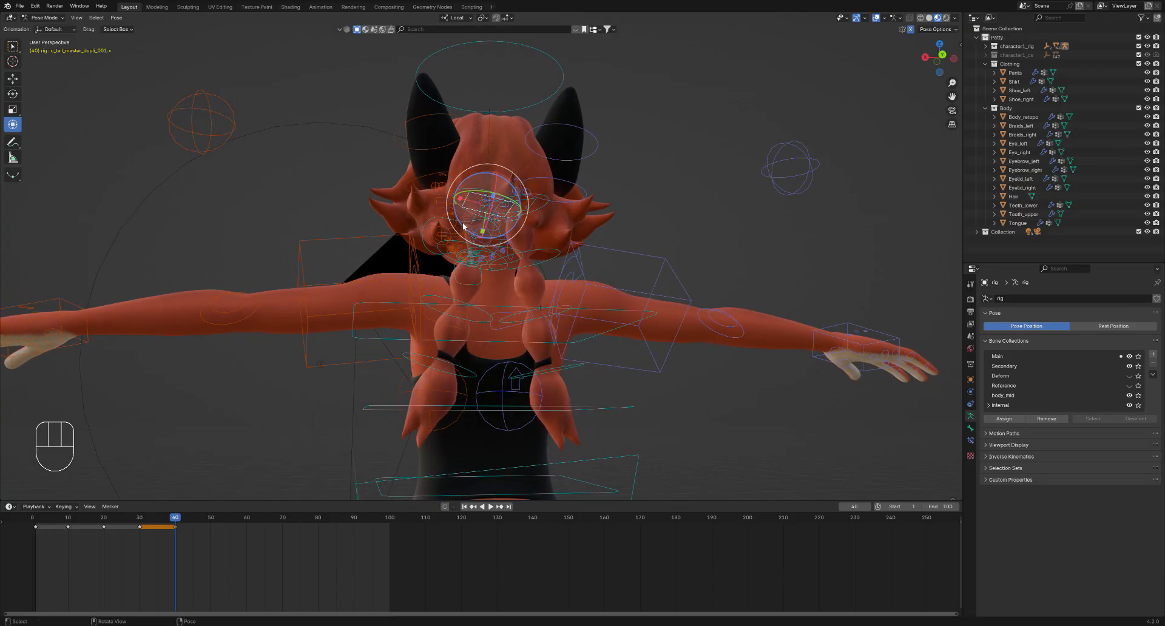
pyautogui.press('r')
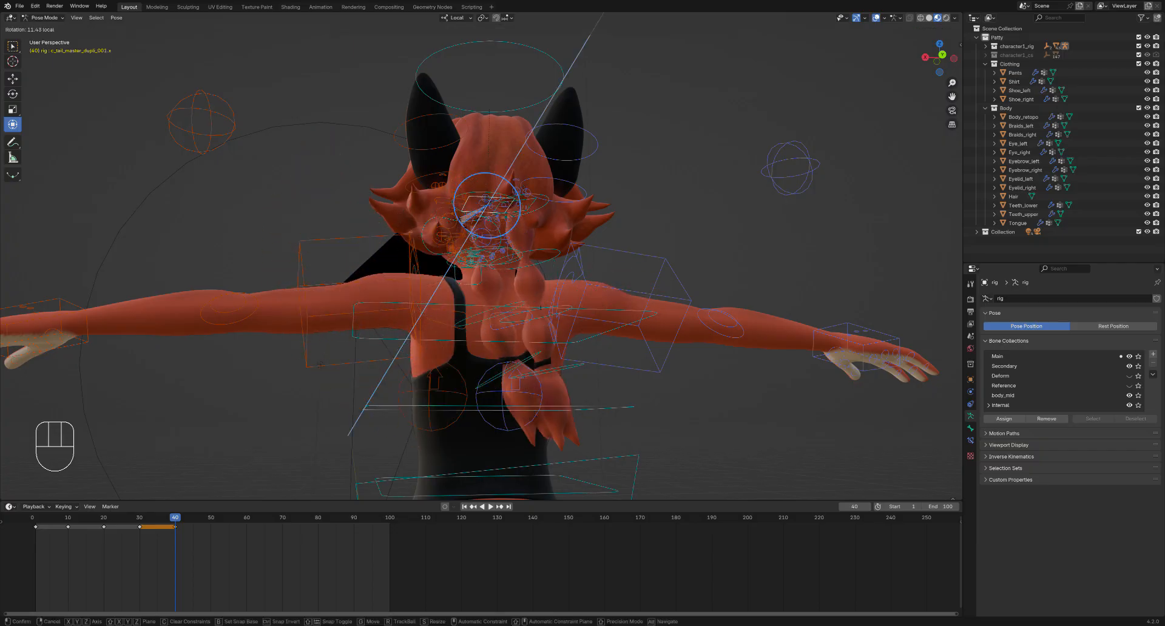
pyautogui.click(459, 250)
# Rotate the left braid's next segment controls in turn, the third about 1.6° and the fourth about -2.4° in the view
pyautogui.moveTo(458, 250); pyautogui.dragTo(364, 308, button='middle')
pyautogui.click(459, 250)
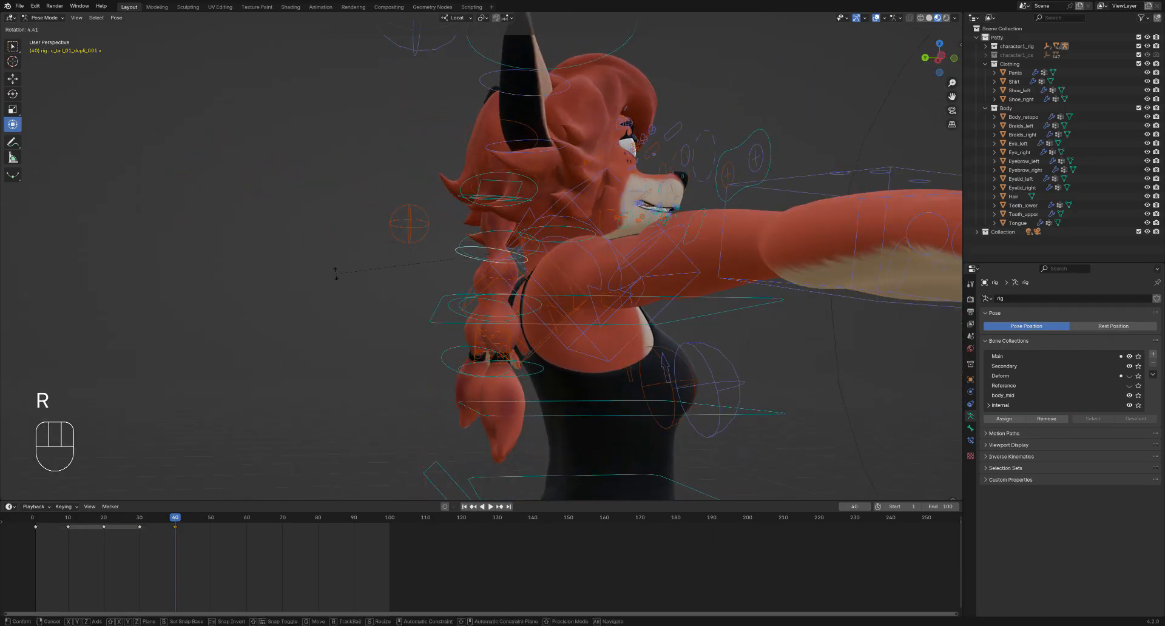
pyautogui.click(335, 274)
pyautogui.moveTo(335, 273); pyautogui.dragTo(396, 308, button='middle')
pyautogui.click(444, 307)
pyautogui.click(399, 310)
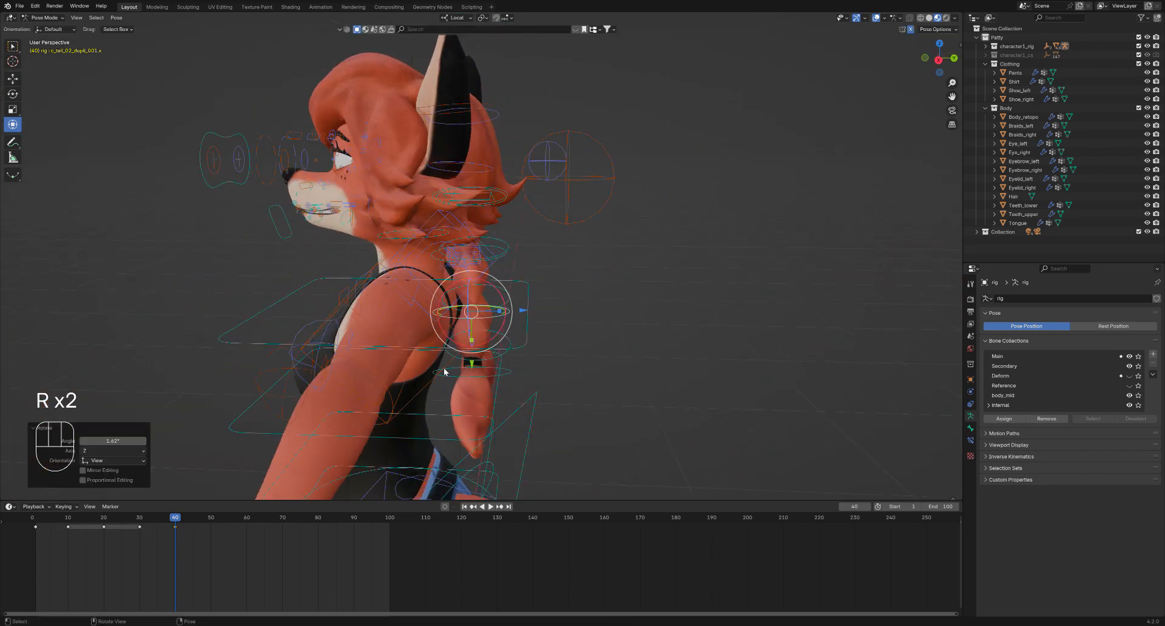
pyautogui.click(445, 371)
pyautogui.moveTo(445, 372); pyautogui.dragTo(286, 251, button='middle')
pyautogui.click(423, 331)
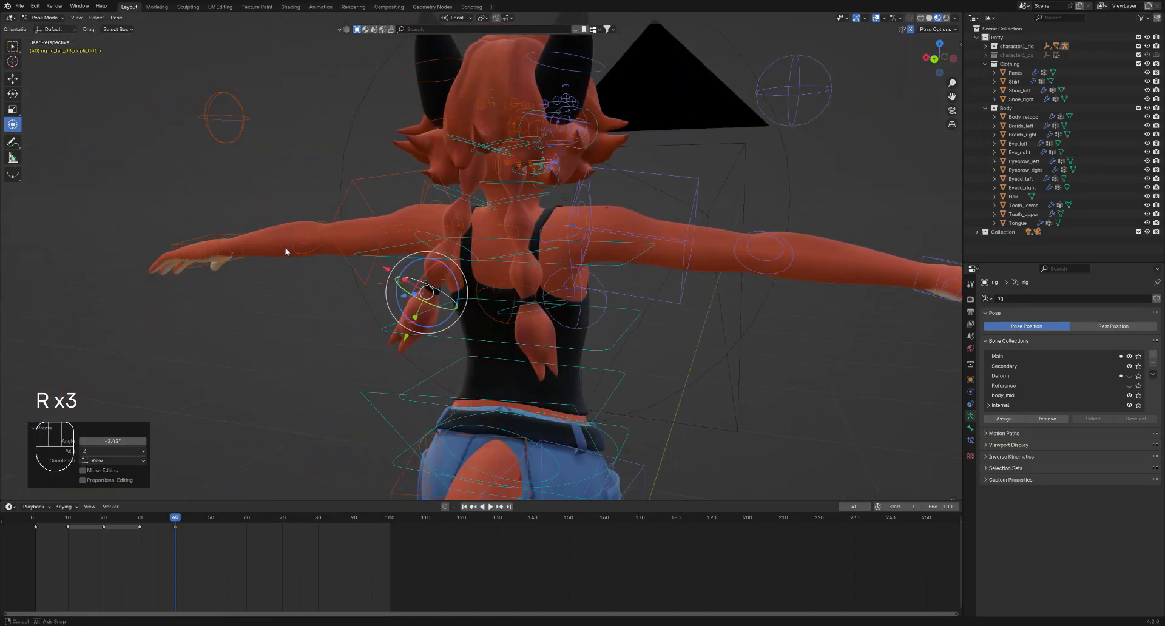
# Try moving the left braid's lower segment controls out of line and undo the last four actions
pyautogui.press('g')
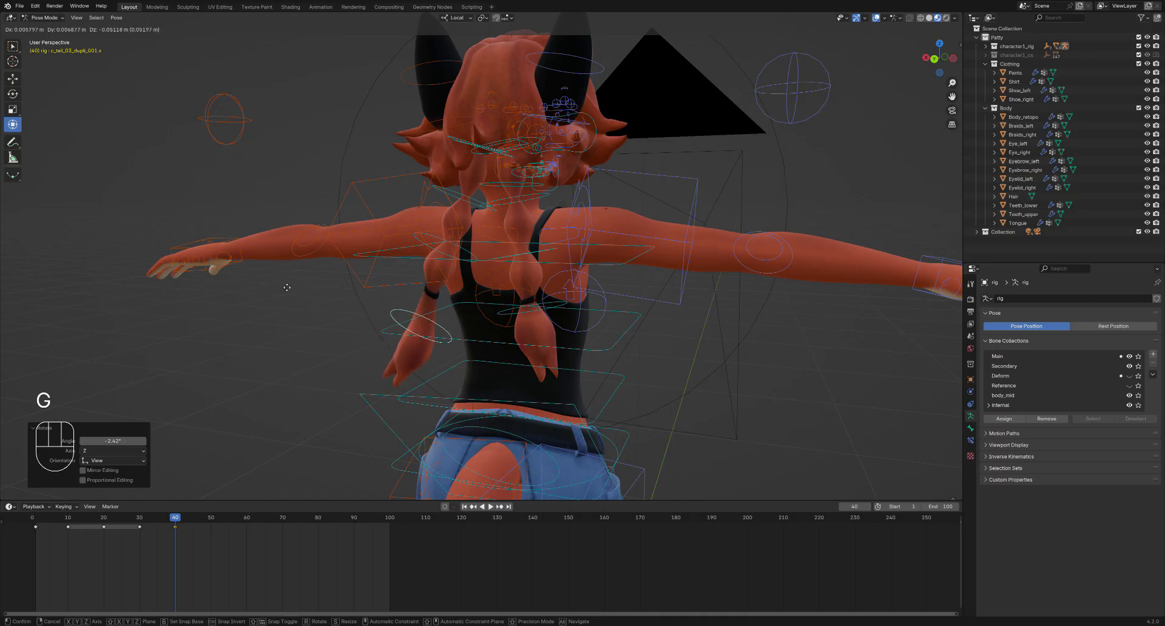
pyautogui.click(459, 257)
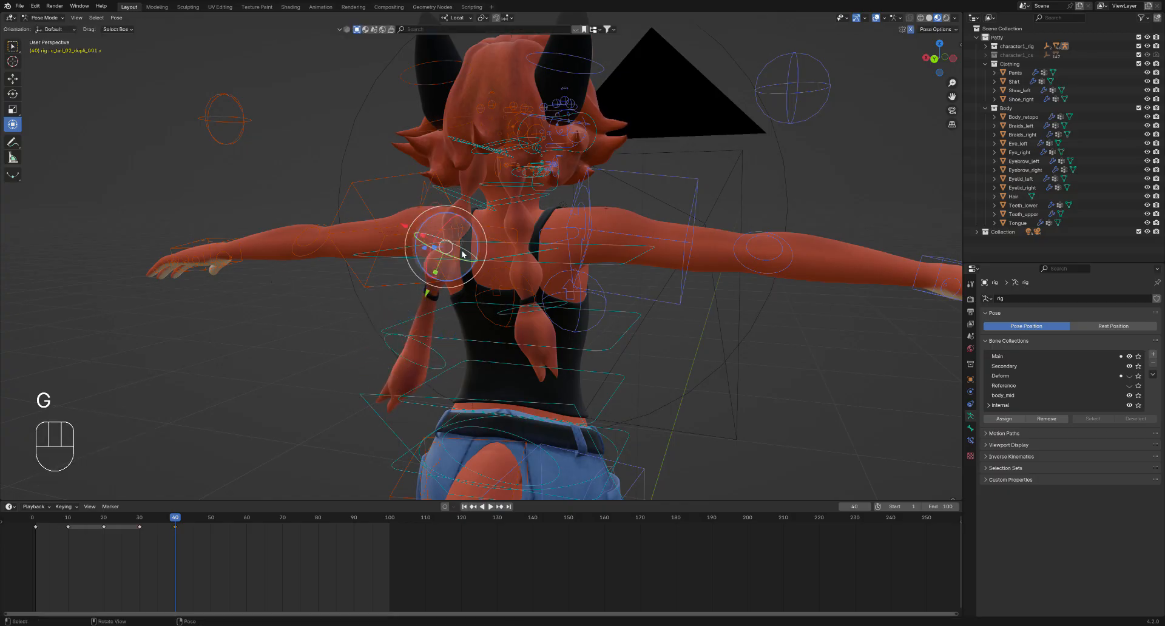
pyautogui.click(447, 308)
pyautogui.moveTo(447, 308); pyautogui.dragTo(513, 286, button='middle')
pyautogui.hotkey('ctrl', 'z')
pyautogui.hotkey('ctrl', 'z')
pyautogui.hotkey('ctrl', 'z')
pyautogui.hotkey('ctrl', 'z')
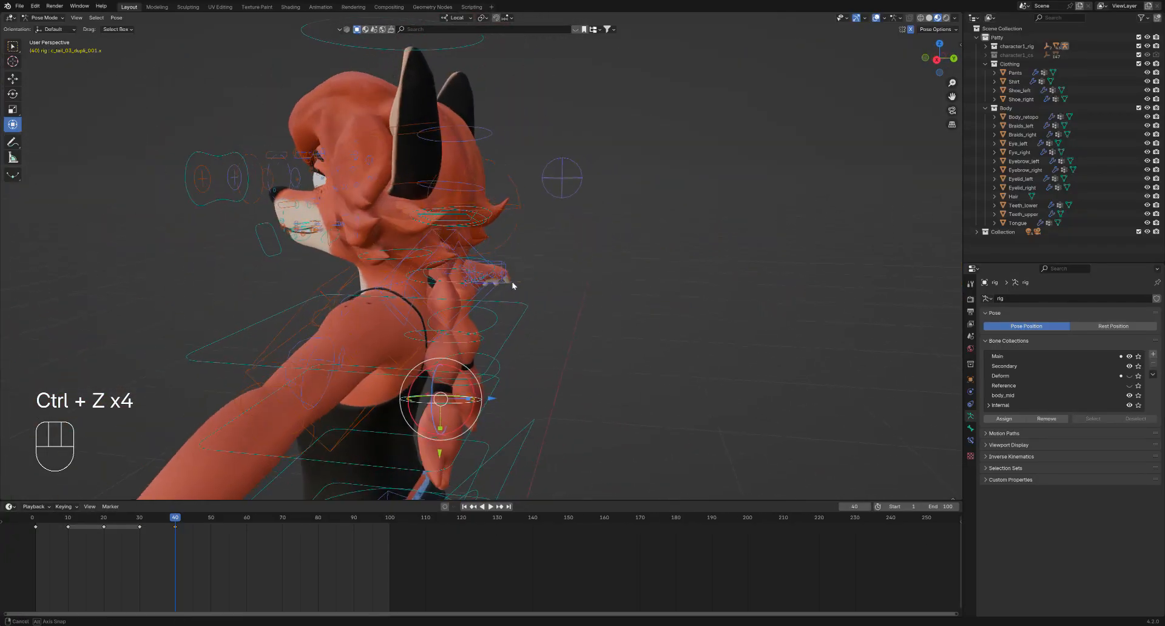
# Select the head control and turn the head with a trackball rotation of about 7° and 11°
pyautogui.moveTo(402, 232)
pyautogui.mouseDown(button='middle')
pyautogui.moveTo(455, 219)
pyautogui.moveTo(332, 231)
pyautogui.moveTo(419, 272)
pyautogui.moveTo(344, 262)
pyautogui.moveTo(384, 302)
pyautogui.moveTo(418, 300)
pyautogui.moveTo(388, 221)
pyautogui.moveTo(334, 231)
pyautogui.moveTo(460, 231)
pyautogui.moveTo(486, 258)
pyautogui.moveTo(458, 288)
pyautogui.moveTo(413, 245)
pyautogui.mouseUp(button='middle')
pyautogui.moveTo(412, 246); pyautogui.dragTo(411, 274, button='middle')
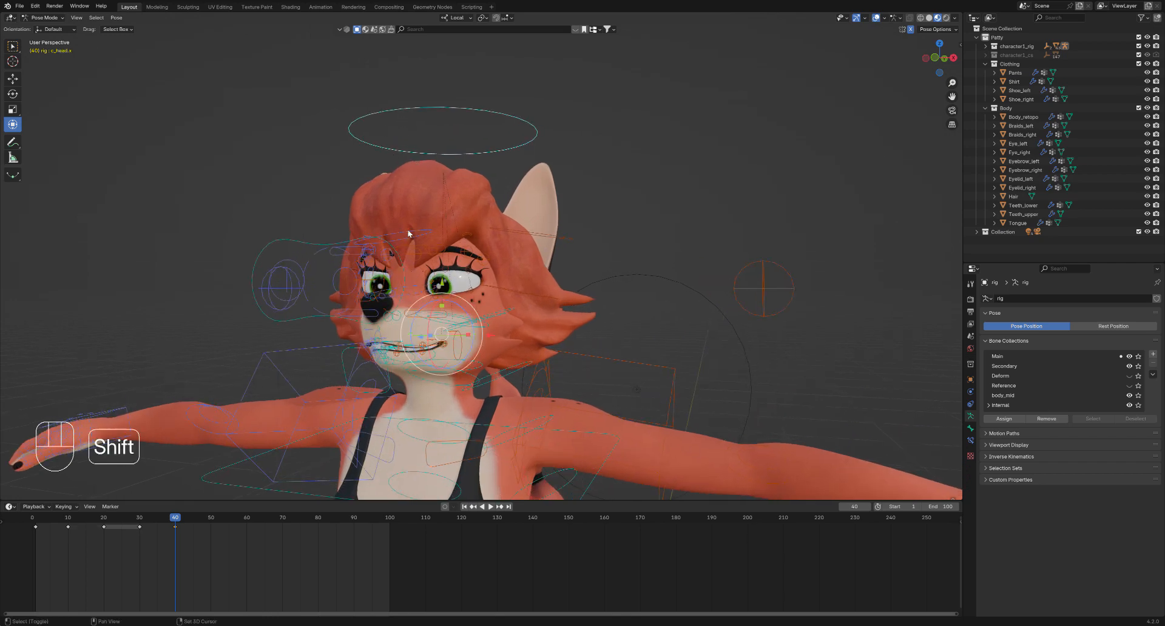
pyautogui.moveTo(407, 234)
pyautogui.keyDown('shift'); pyautogui.mouseDown(button='middle')
pyautogui.moveTo(392, 199)
pyautogui.moveTo(409, 232)
pyautogui.mouseUp(button='middle'); pyautogui.keyUp('shift')
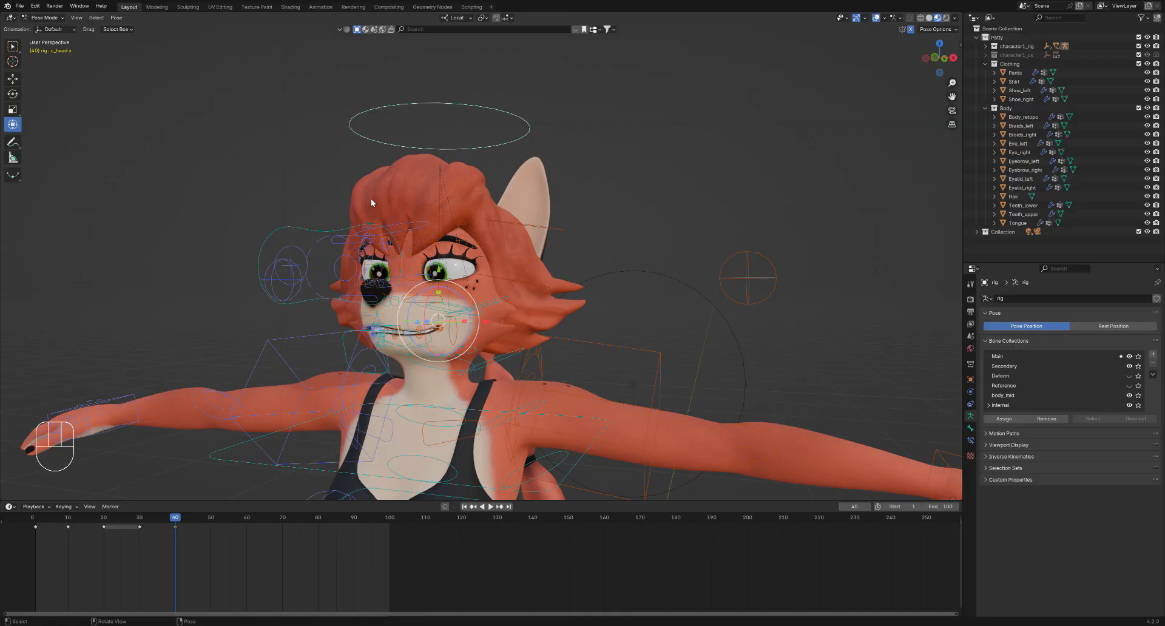
pyautogui.press('r')
pyautogui.press('r')
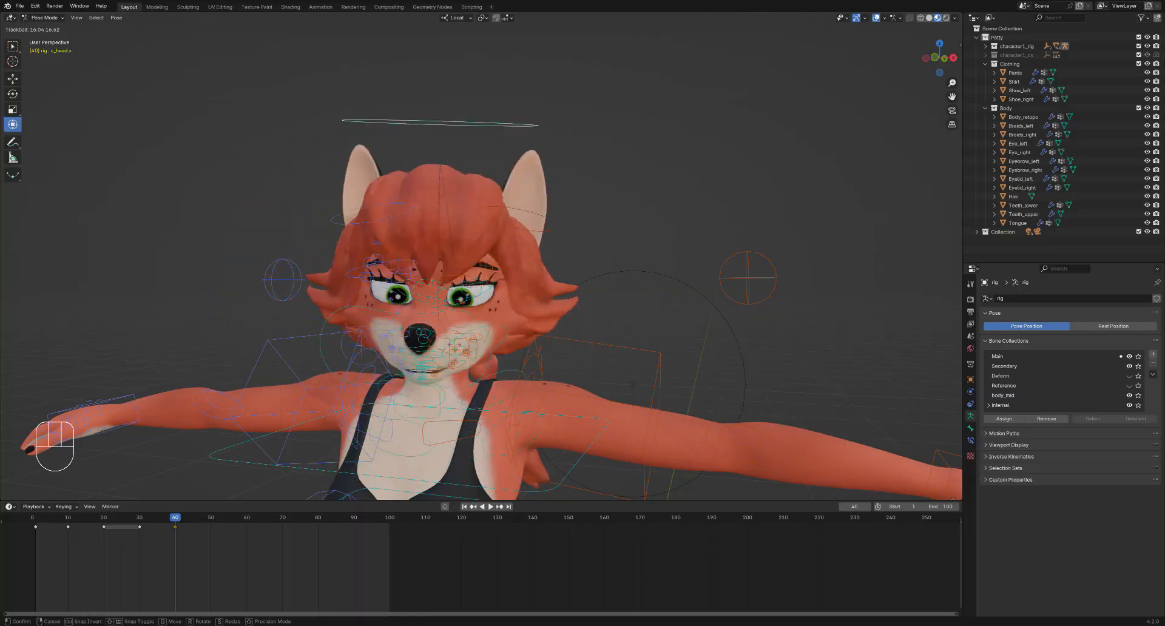
pyautogui.click(440, 243)
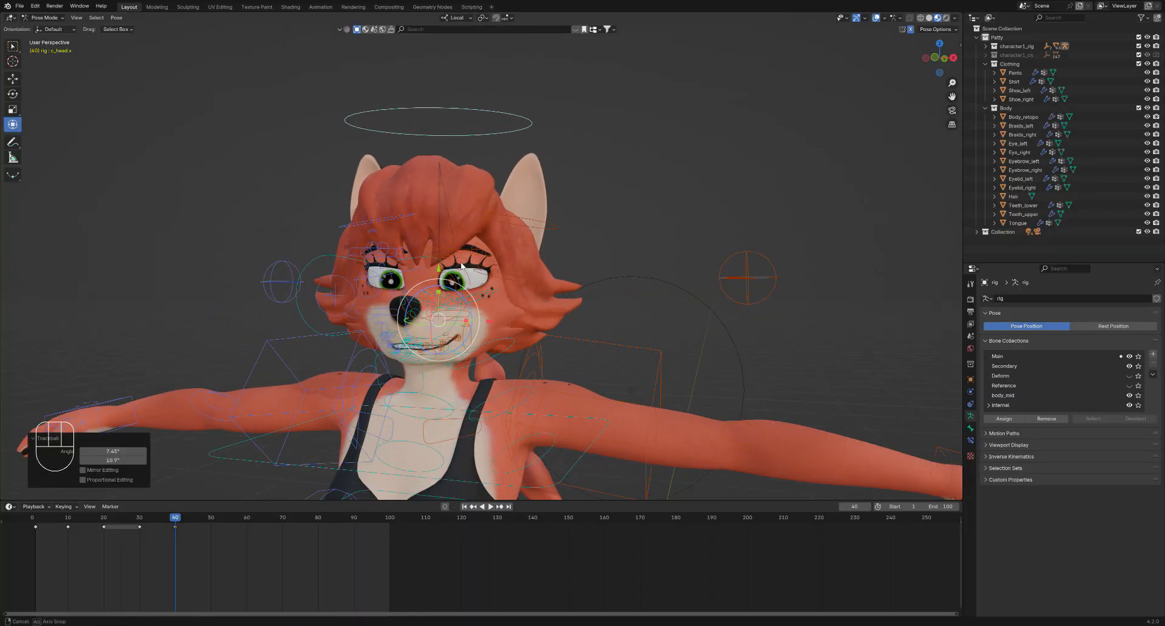
pyautogui.moveTo(440, 244); pyautogui.dragTo(464, 228, button='middle')
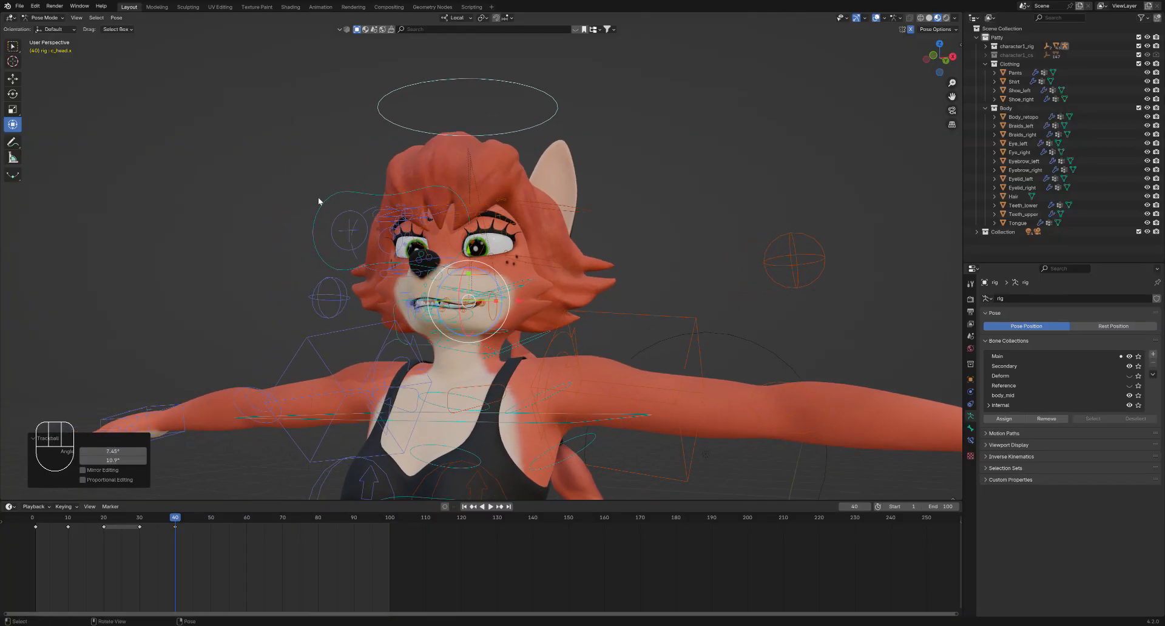
# Select the shared eye target control and move it about -0.054 m in X, -0.021 m in Y and 0.004 m in Z
pyautogui.moveTo(319, 201); pyautogui.dragTo(366, 215, button='middle')
pyautogui.click(254, 185)
pyautogui.moveTo(367, 216)
pyautogui.keyDown('shift'); pyautogui.mouseDown(button='middle')
pyautogui.moveTo(334, 202)
pyautogui.moveTo(364, 222)
pyautogui.mouseUp(button='middle'); pyautogui.keyUp('shift')
pyautogui.moveTo(441, 268); pyautogui.dragTo(425, 275, button='middle')
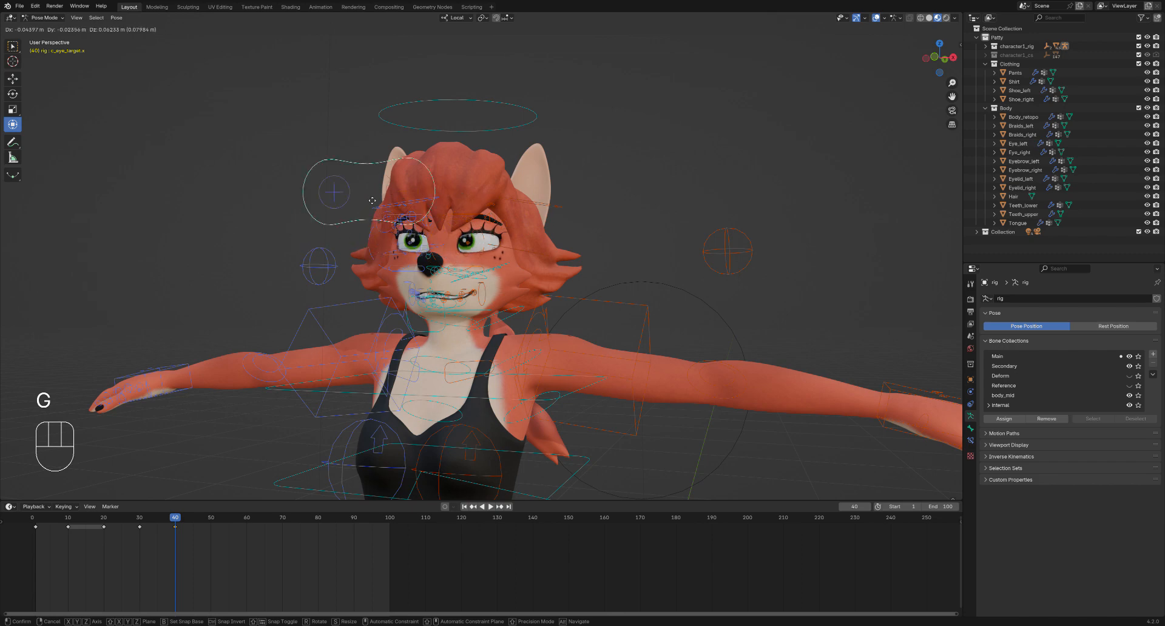
pyautogui.click(348, 263)
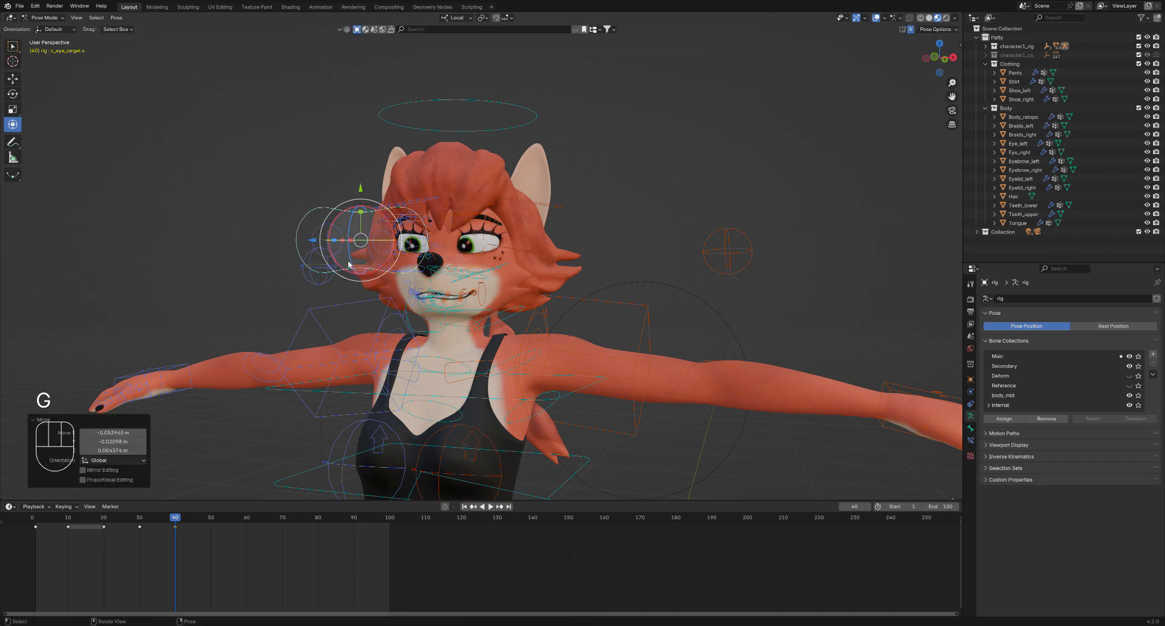
# Move and rotate the shared eye target control further to redirect the gaze of both eyes
pyautogui.moveTo(348, 263); pyautogui.dragTo(301, 293, button='middle')
pyautogui.press('g')
pyautogui.click(177, 322)
pyautogui.moveTo(178, 323); pyautogui.dragTo(255, 252, button='middle')
pyautogui.click(206, 262)
pyautogui.press('g')
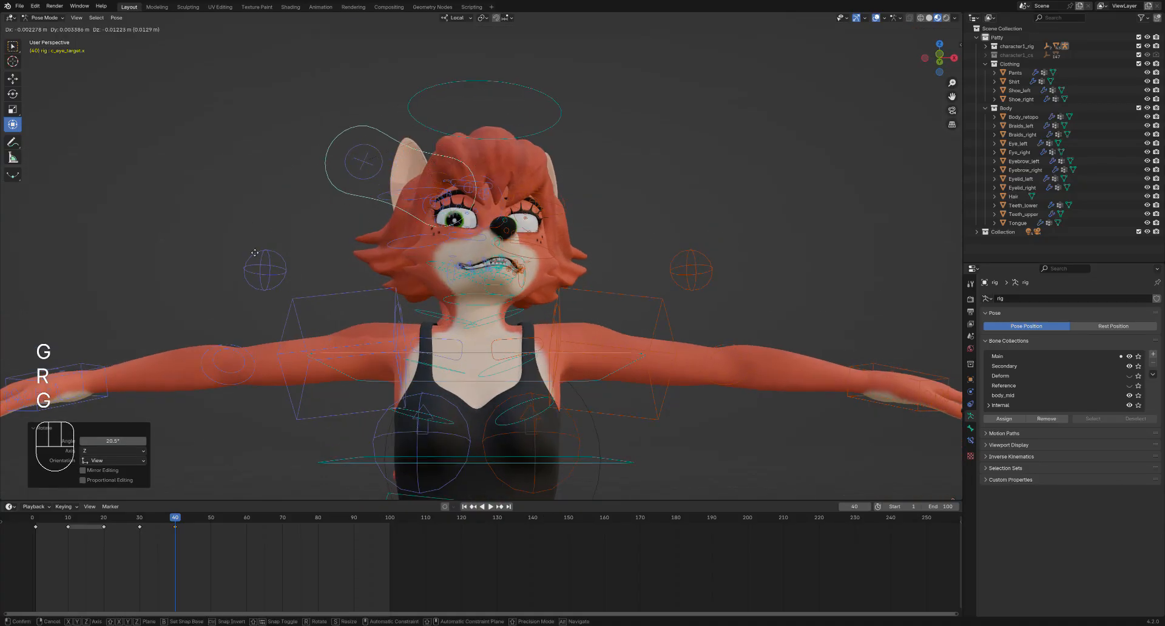
pyautogui.moveTo(350, 218); pyautogui.dragTo(340, 221, button='middle')
pyautogui.press('r')
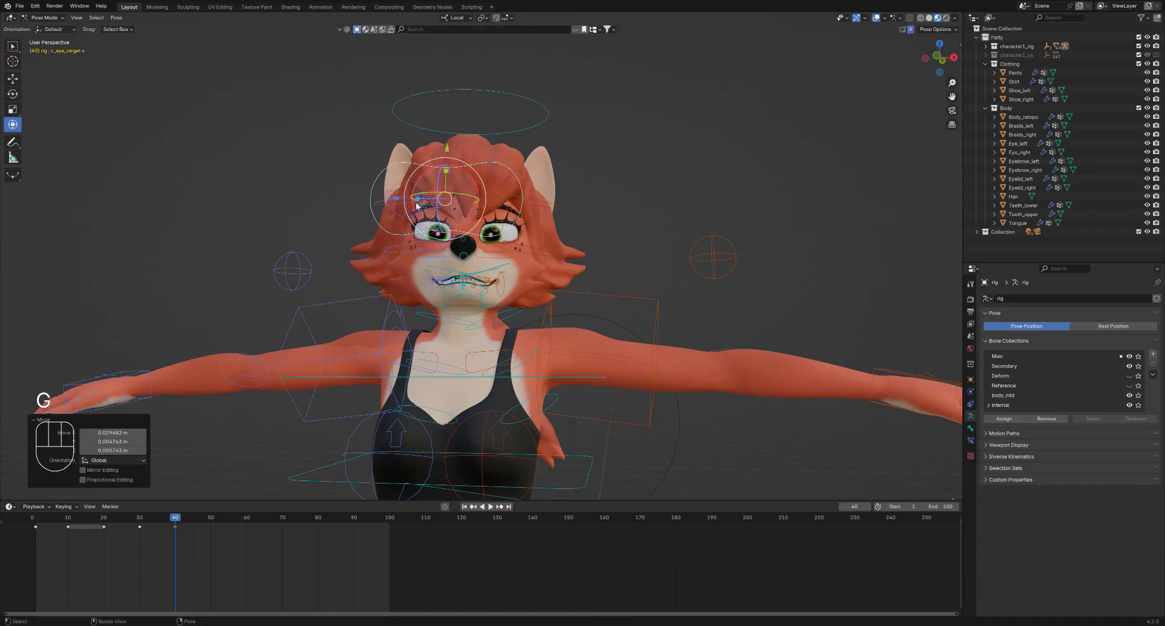
pyautogui.moveTo(417, 206); pyautogui.dragTo(417, 199, button='middle')
# Move the individual eye target controls apart, shifting the right one about -0.073 m along the X axis
pyautogui.moveTo(373, 263); pyautogui.dragTo(340, 257, button='middle')
pyautogui.moveTo(282, 232); pyautogui.dragTo(366, 196, button='middle')
pyautogui.click(304, 226)
pyautogui.moveTo(328, 243); pyautogui.dragTo(332, 157, button='middle')
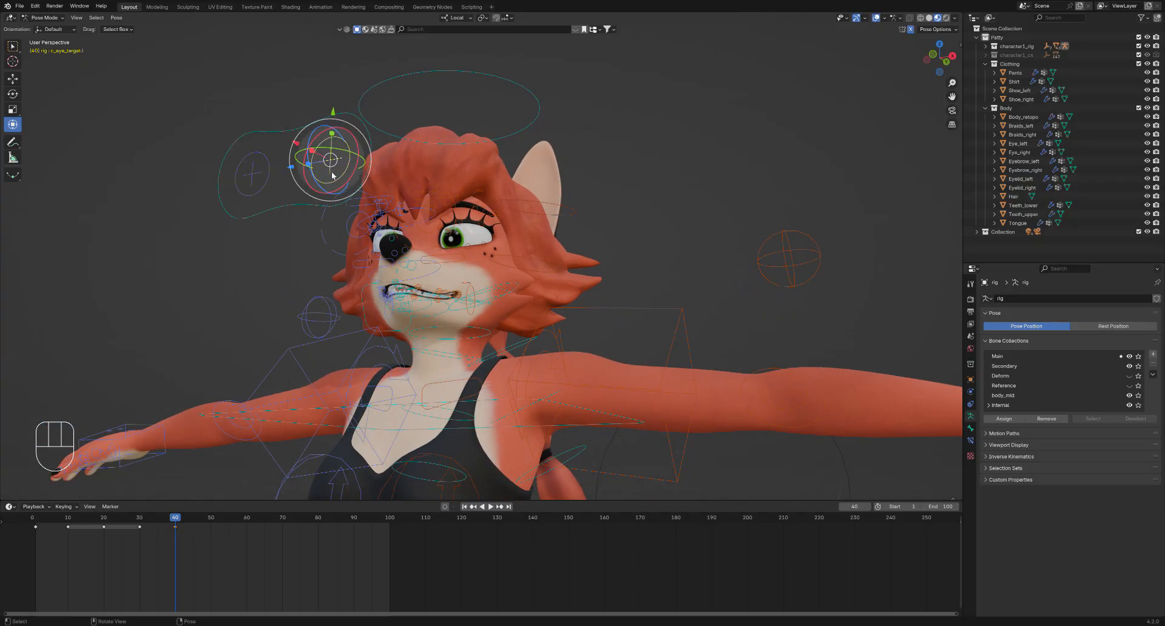
pyautogui.press('g')
pyautogui.click(249, 187)
pyautogui.moveTo(248, 187); pyautogui.dragTo(277, 194, button='middle')
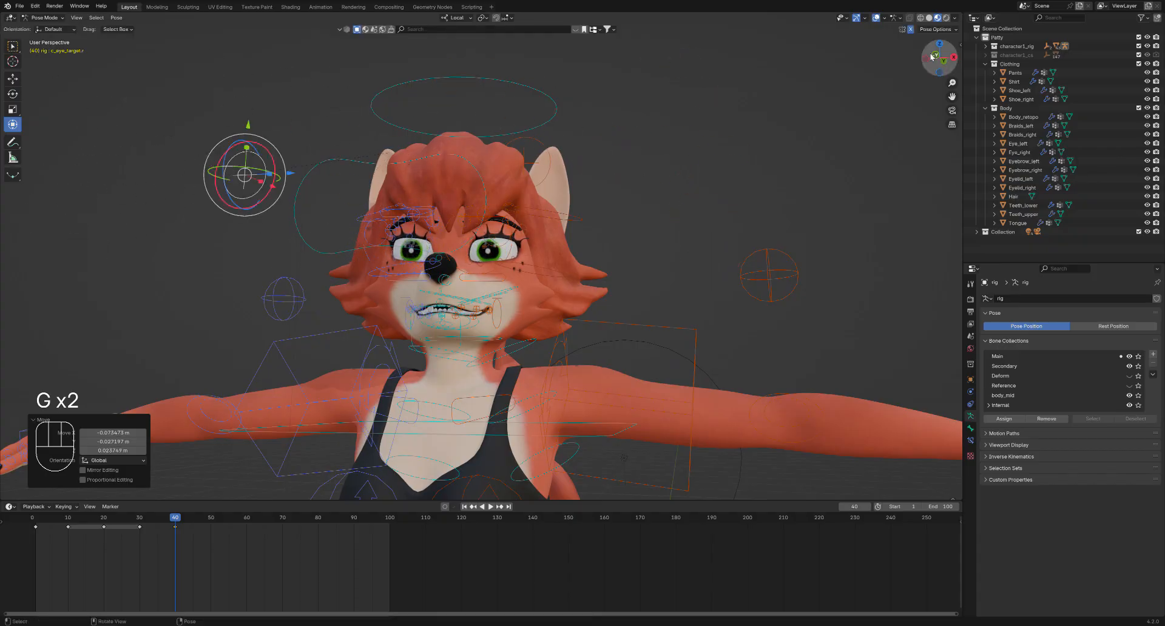
# Try spreading the right and left eye target controls much farther apart and undo these moves
pyautogui.moveTo(200, 263); pyautogui.dragTo(217, 194, button='middle')
pyautogui.press('g')
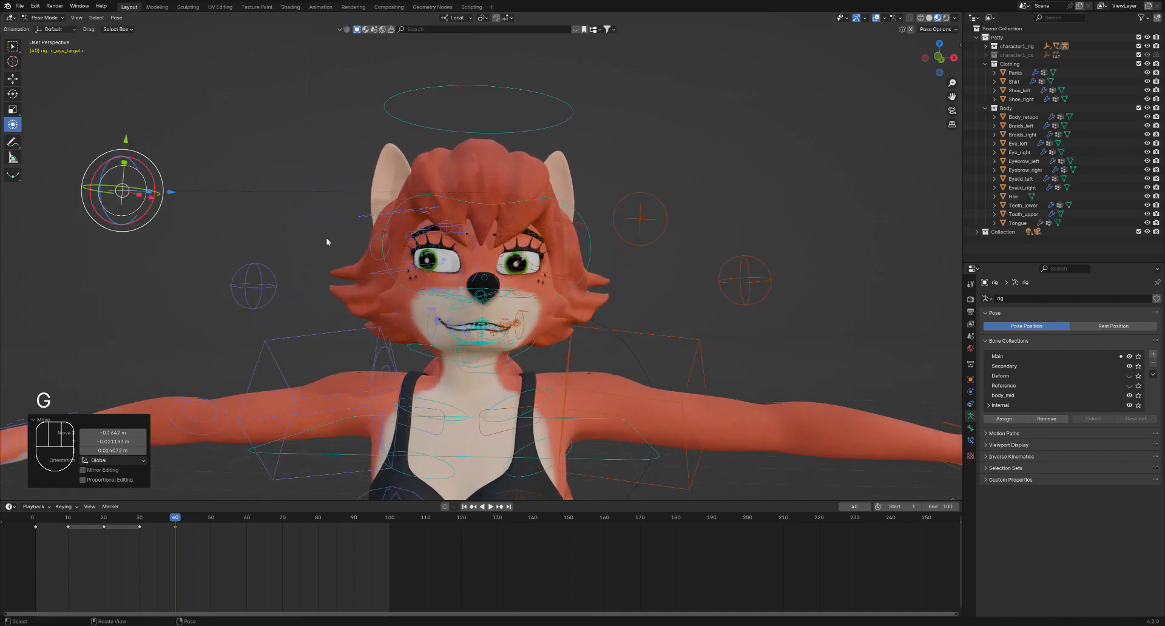
pyautogui.moveTo(531, 272); pyautogui.dragTo(623, 243, button='middle')
pyautogui.moveTo(583, 297); pyautogui.dragTo(461, 273, button='middle')
pyautogui.click(427, 291)
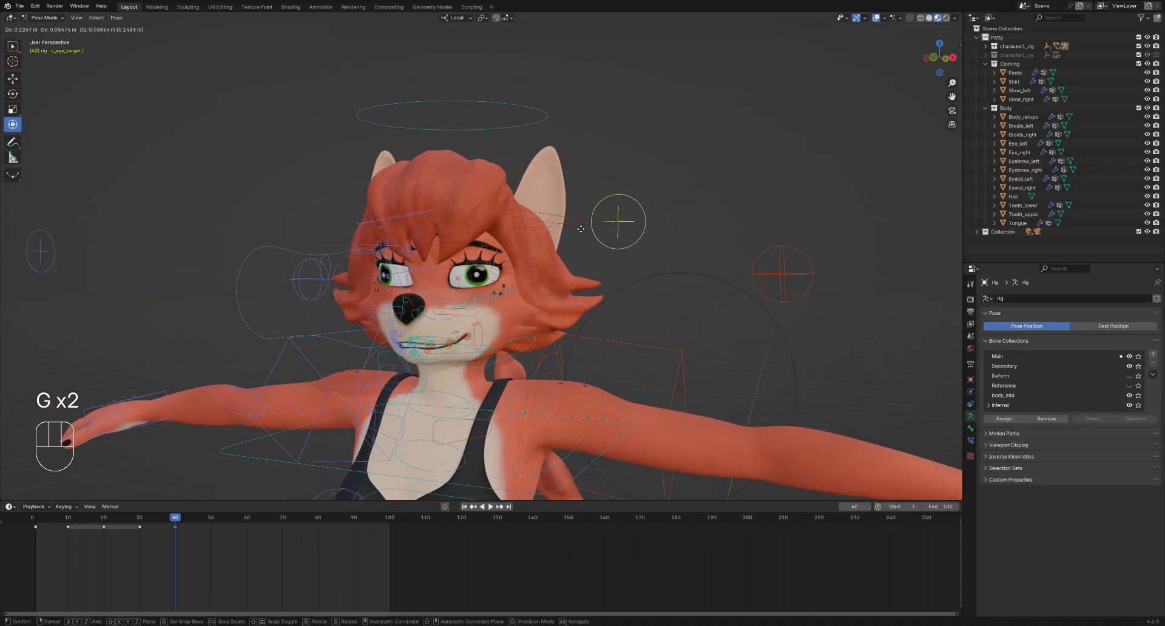
pyautogui.click(601, 138)
pyautogui.moveTo(601, 139); pyautogui.dragTo(545, 279, button='middle')
pyautogui.hotkey('ctrl', 'z')
pyautogui.hotkey('ctrl', 'z')
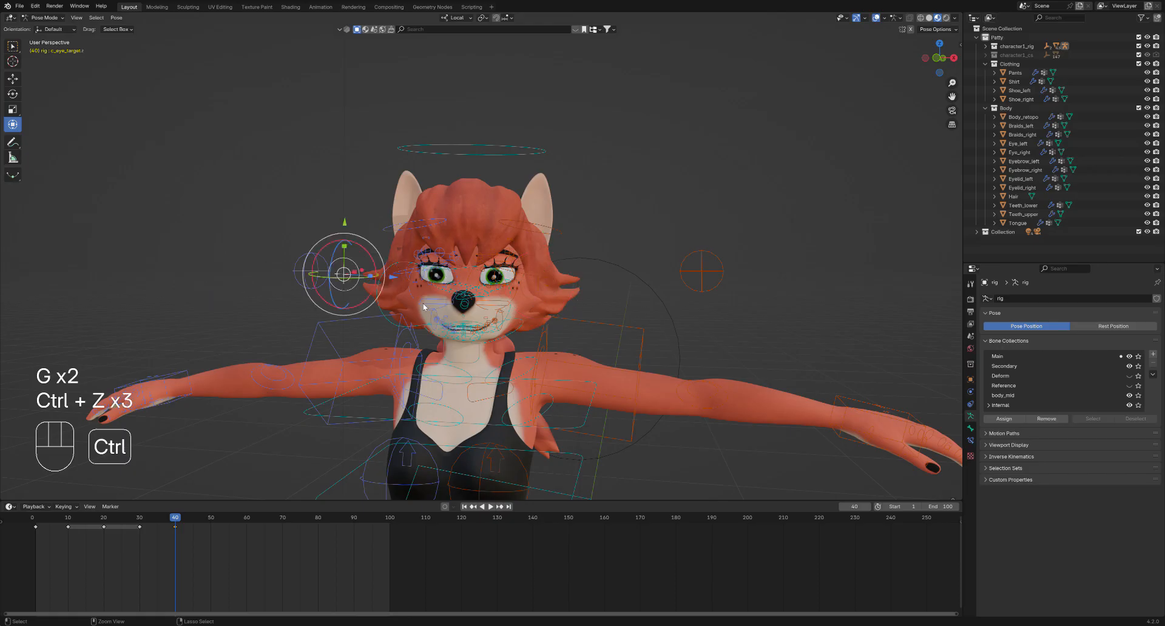
# Redo the last three eye target actions to compare the gaze and undo all three again
pyautogui.scroll(4, 423, 309)
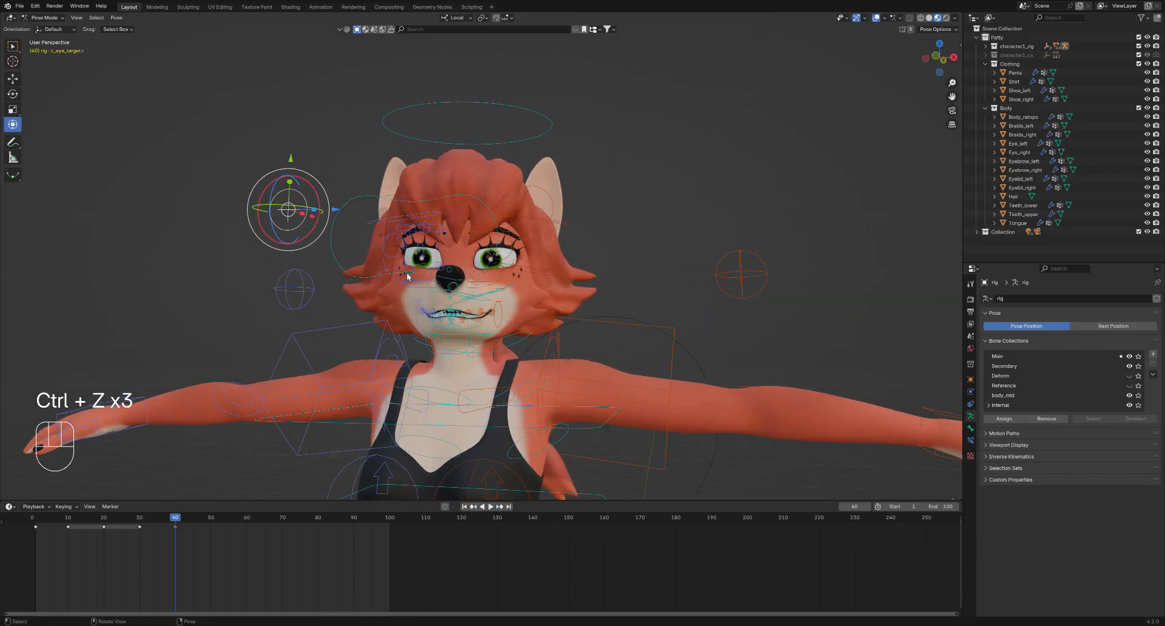
pyautogui.moveTo(406, 283); pyautogui.dragTo(367, 236, button='middle')
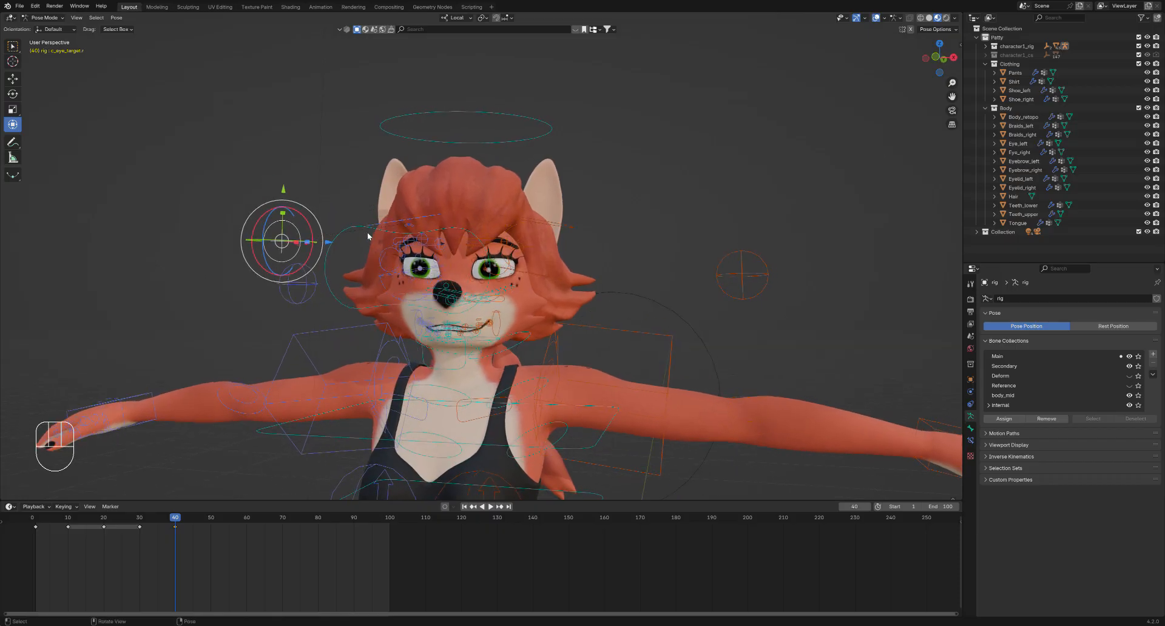
pyautogui.hotkey('shift', 'ctrl')
pyautogui.hotkey('ctrl', 'shift', 'z')
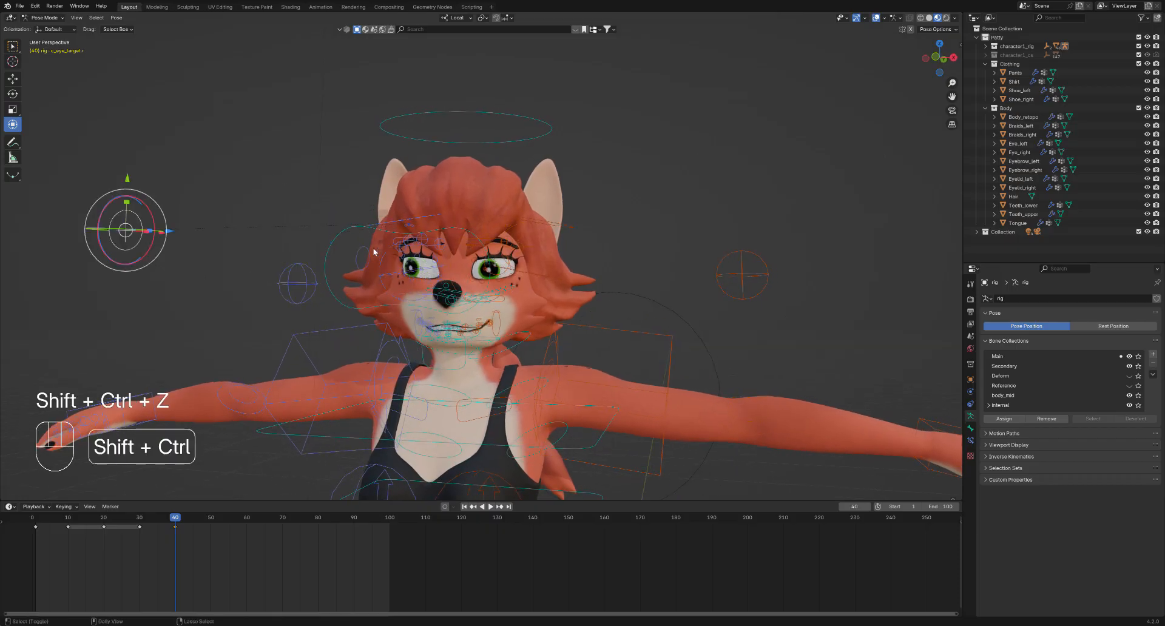
pyautogui.hotkey('ctrl', 'shift', 'z')
pyautogui.hotkey('ctrl', 'shift', 'z')
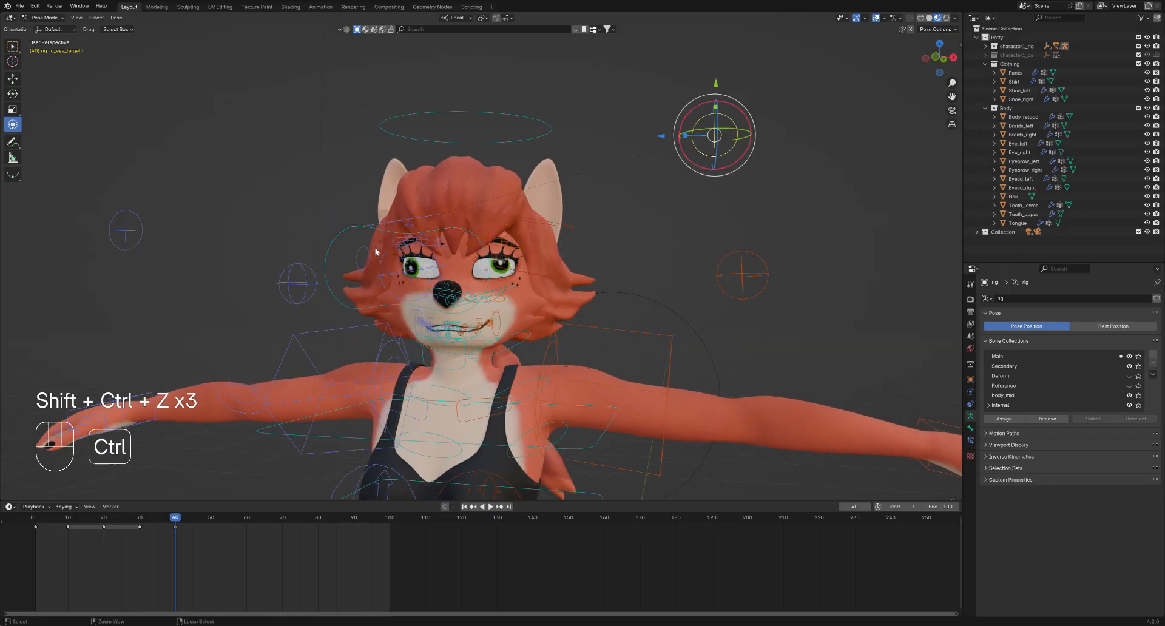
pyautogui.hotkey('ctrl', 'z')
pyautogui.hotkey('ctrl', 'z')
pyautogui.hotkey('ctrl', 'z')
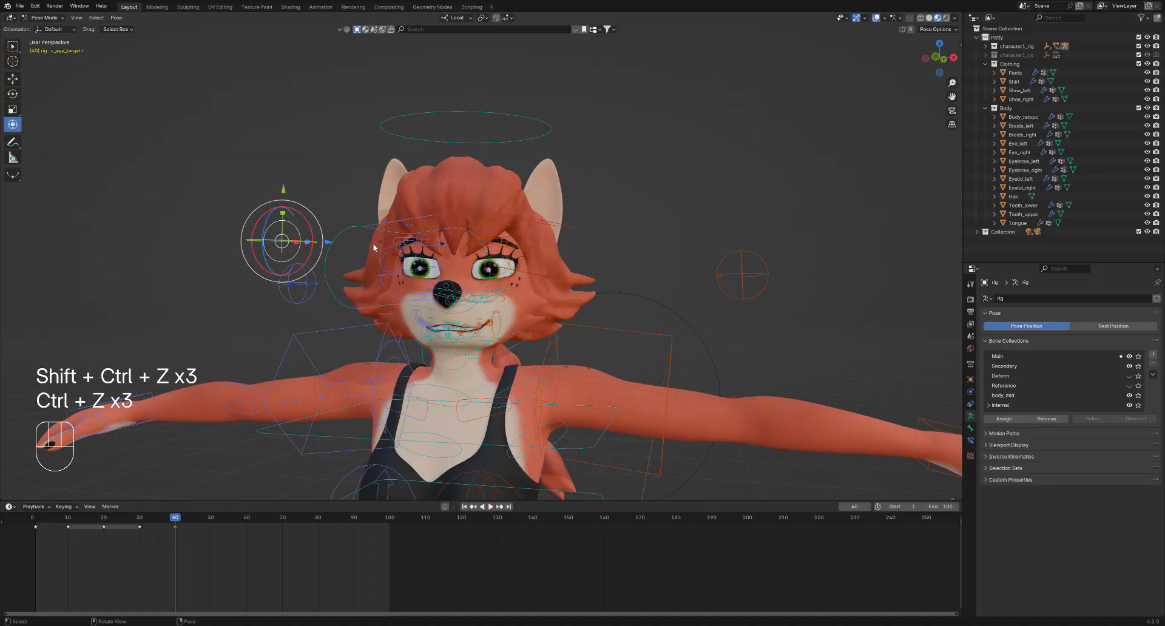
# Open the mouth by lowering the jaw control about 0.017 m along Z, and readjust the opening from the front
pyautogui.keyDown('shift'); pyautogui.moveTo(308, 177); pyautogui.dragTo(303, 239, button='middle'); pyautogui.keyUp('shift')
pyautogui.click(258, 248)
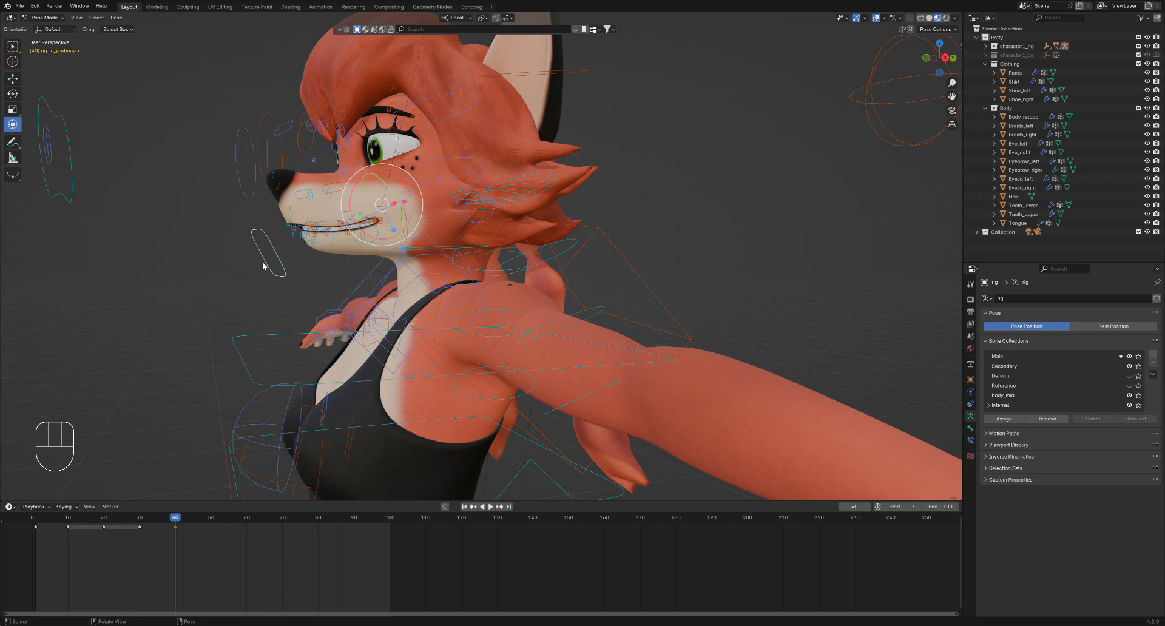
pyautogui.press('g')
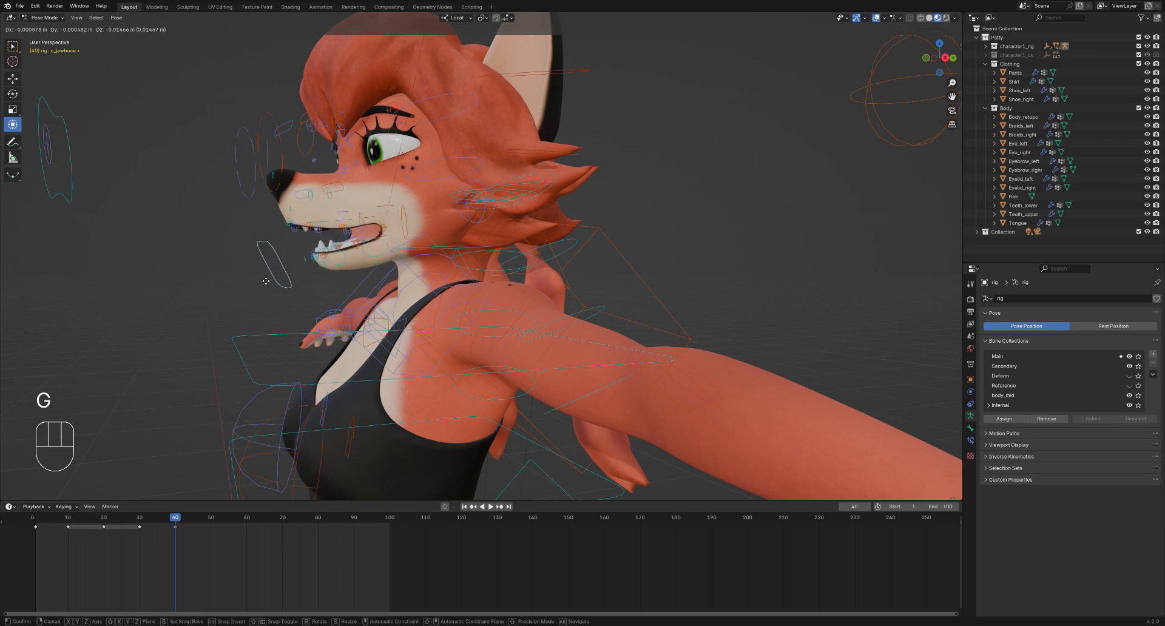
pyautogui.click(259, 278)
pyautogui.moveTo(258, 278); pyautogui.dragTo(331, 249, button='middle')
pyautogui.press('g')
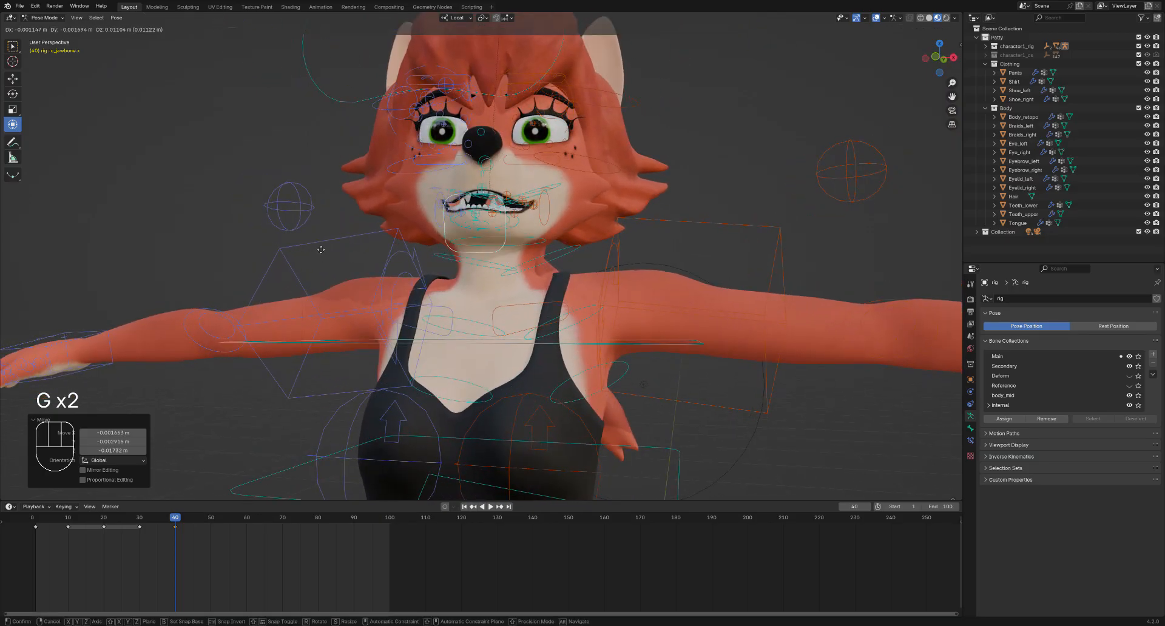
pyautogui.click(319, 249)
pyautogui.moveTo(320, 248)
pyautogui.mouseDown(button='middle')
pyautogui.moveTo(282, 204)
pyautogui.moveTo(285, 221)
pyautogui.moveTo(333, 253)
pyautogui.moveTo(380, 237)
pyautogui.moveTo(310, 238)
pyautogui.mouseUp(button='middle')
# Select the left lip corner control and shift it slightly at the back of the open mouth
pyautogui.click(378, 240)
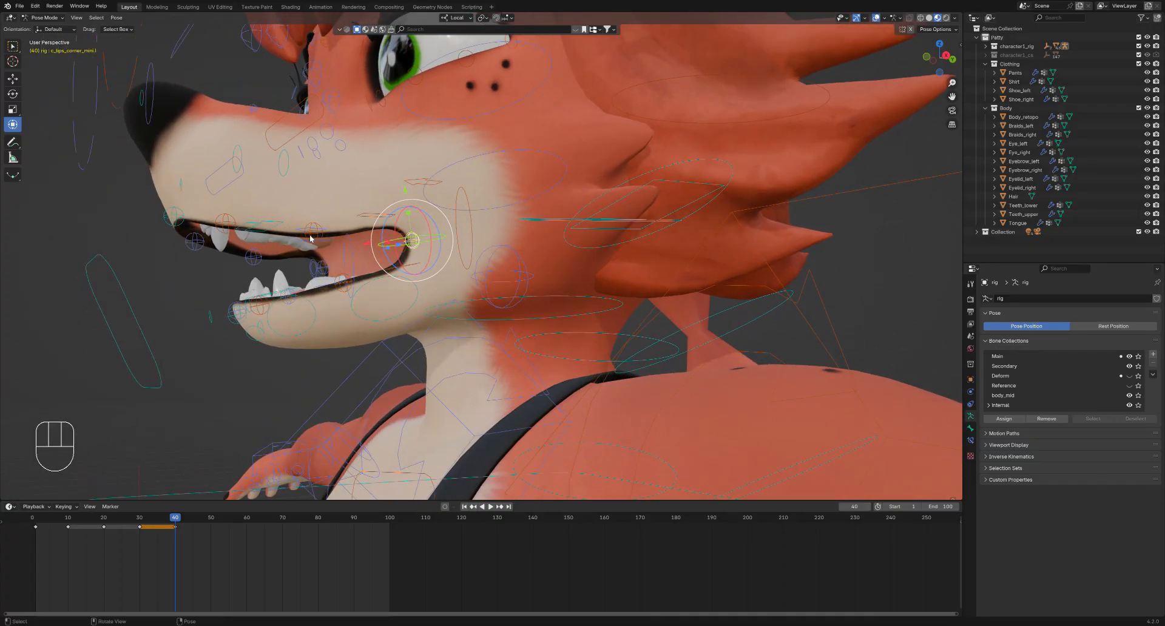
pyautogui.moveTo(411, 238); pyautogui.dragTo(270, 202, button='middle')
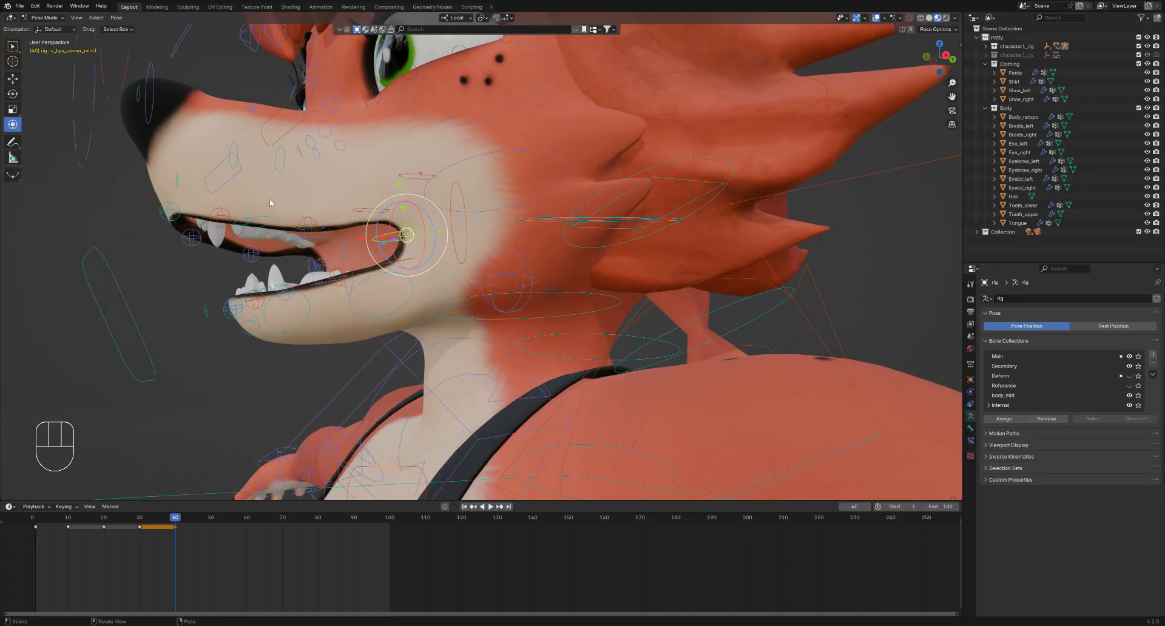
pyautogui.click(148, 240)
pyautogui.click(406, 233)
pyautogui.moveTo(406, 233); pyautogui.dragTo(371, 241, button='middle')
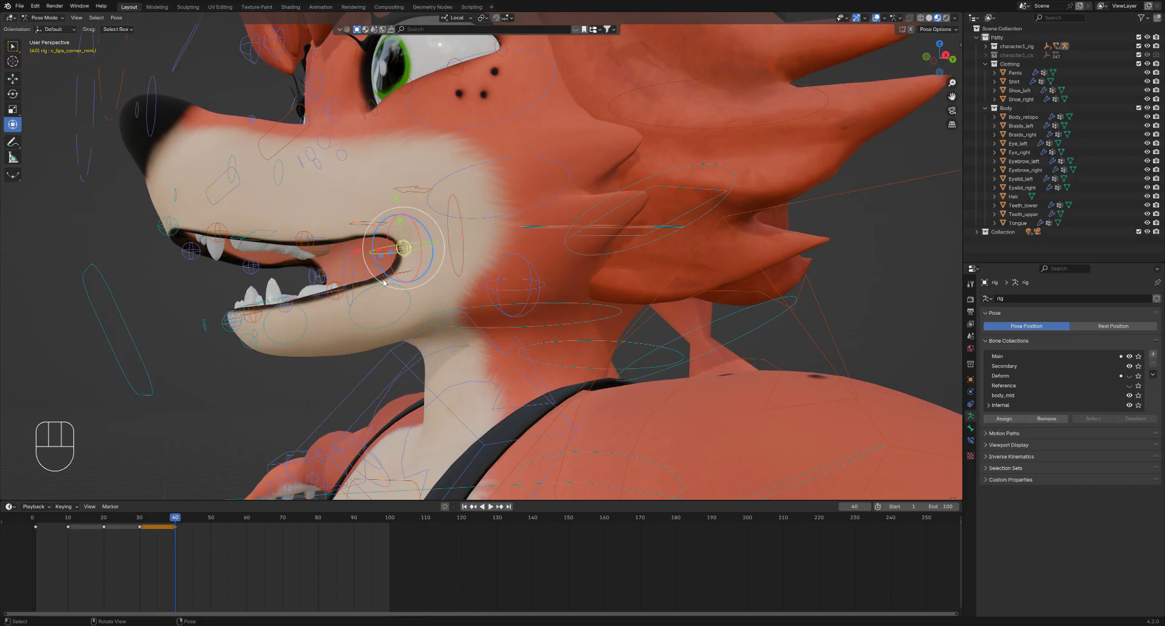
pyautogui.press('g')
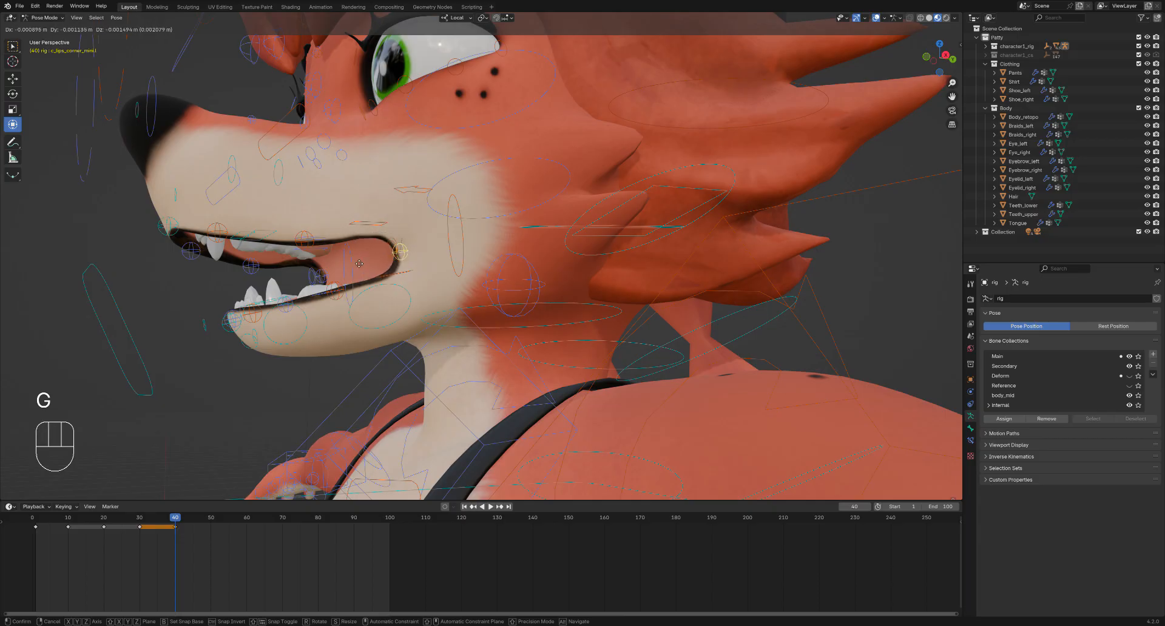
pyautogui.click(370, 265)
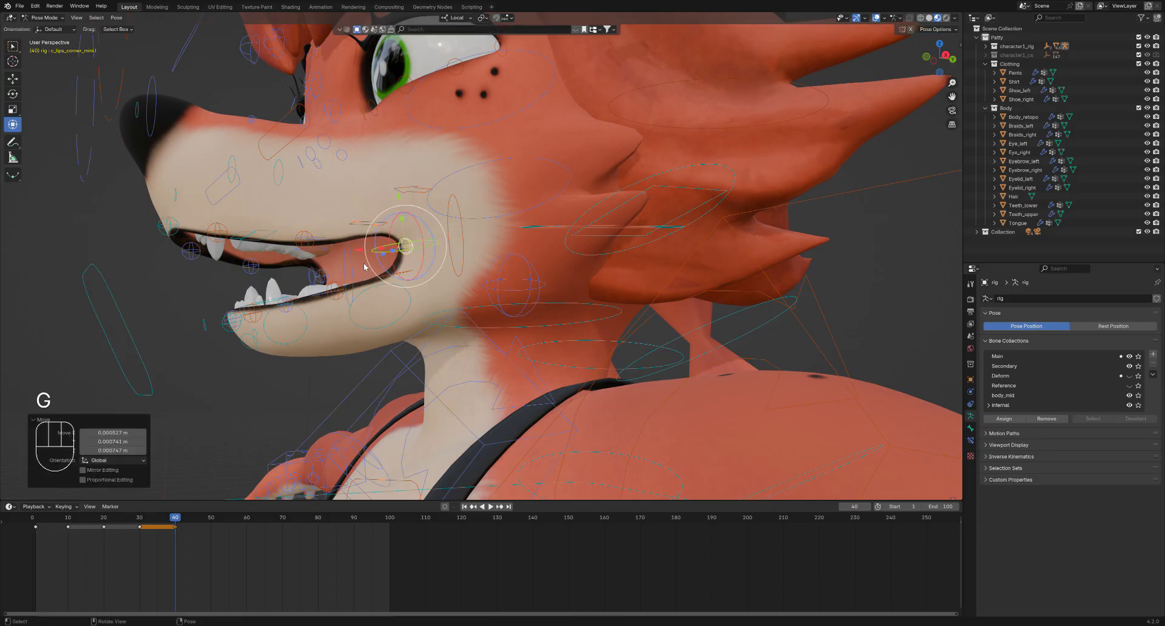
# Pull the left lip corner outward and upward, about 0.004 m along X, and readjust its height
pyautogui.moveTo(393, 258); pyautogui.dragTo(564, 193, button='middle')
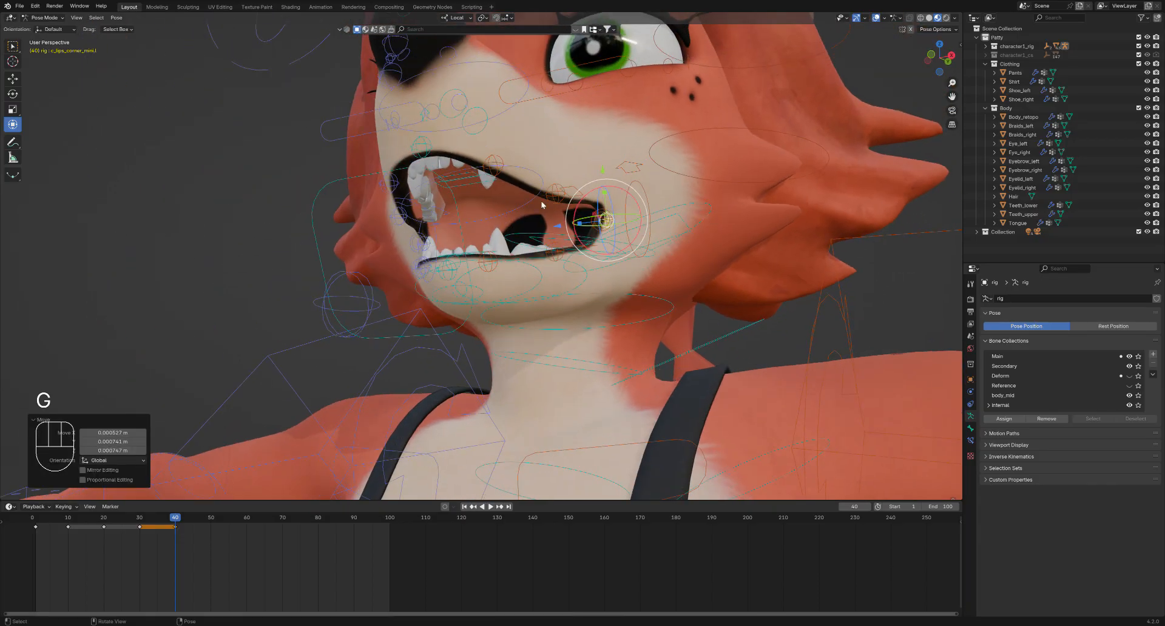
pyautogui.press('g')
pyautogui.click(573, 200)
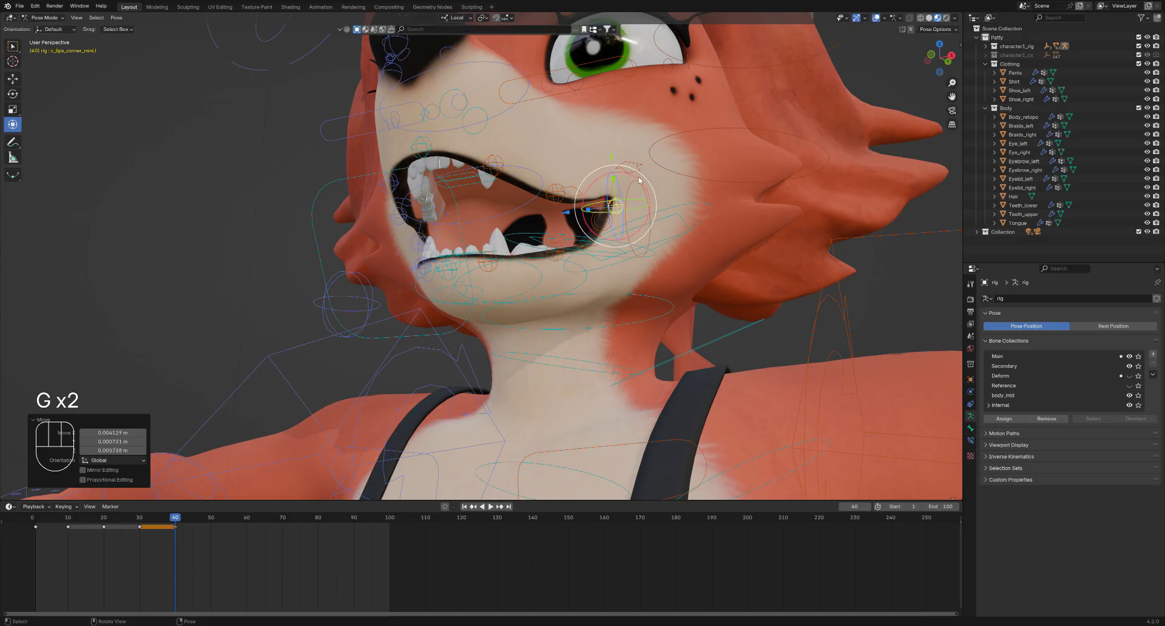
pyautogui.moveTo(652, 268); pyautogui.dragTo(485, 288, button='middle')
pyautogui.keyDown('ctrl'); pyautogui.moveTo(485, 288); pyautogui.dragTo(415, 262, button='middle'); pyautogui.keyUp('ctrl')
pyautogui.press('g')
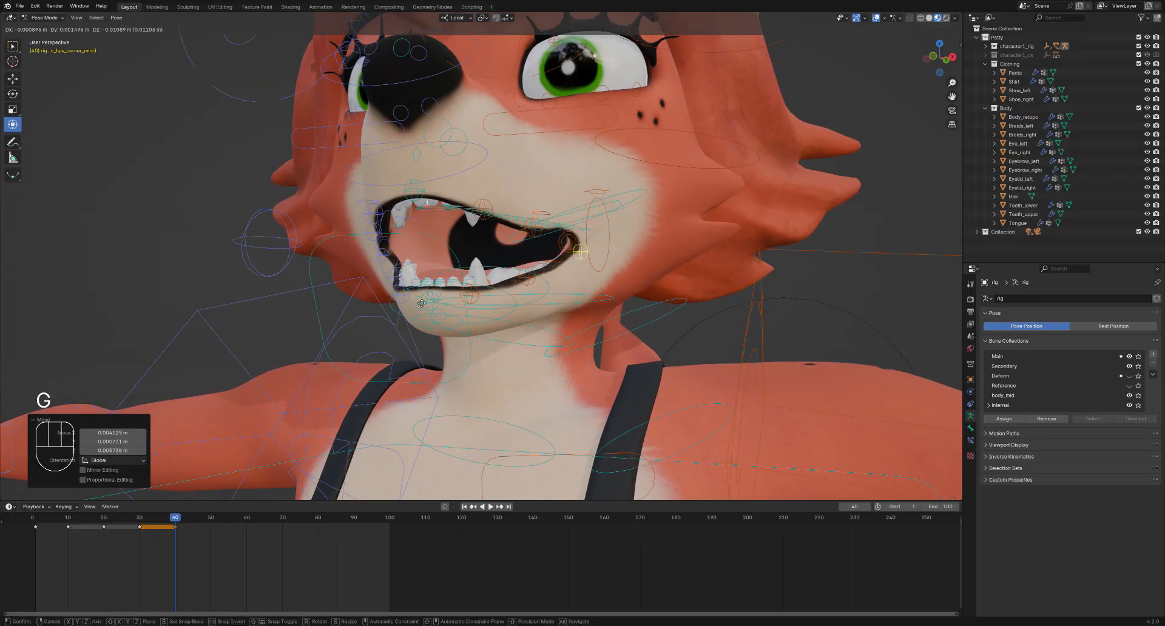
pyautogui.click(428, 250)
# Raise the two left upper lip controls and the central upper lip control to expose the upper teeth
pyautogui.click(509, 207)
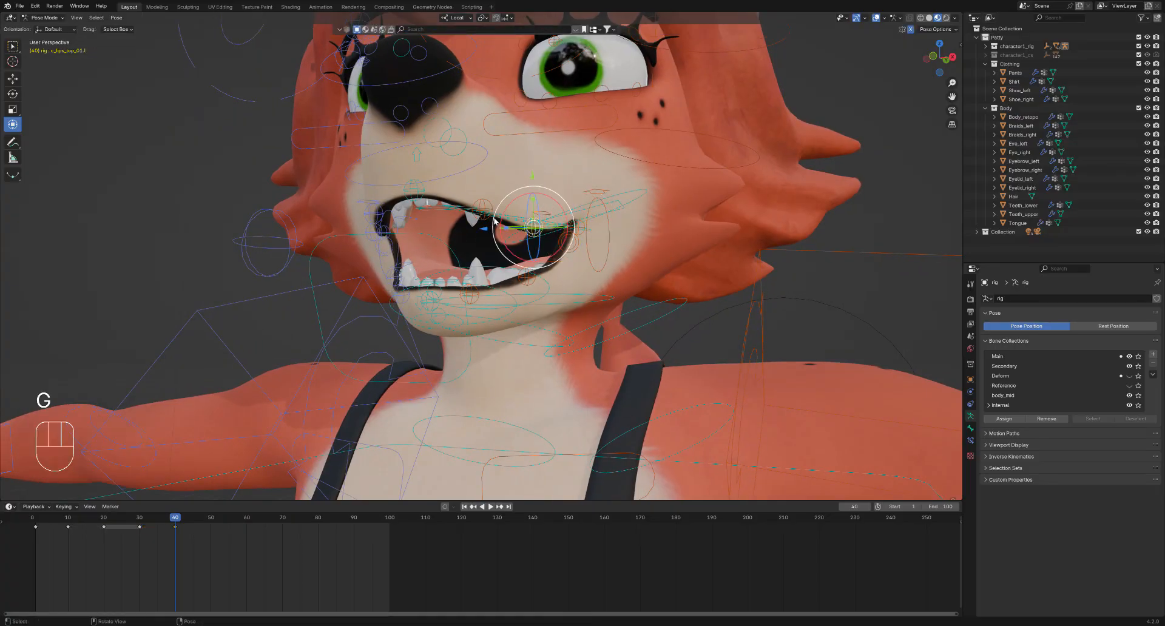
pyautogui.press('g')
pyautogui.click(493, 200)
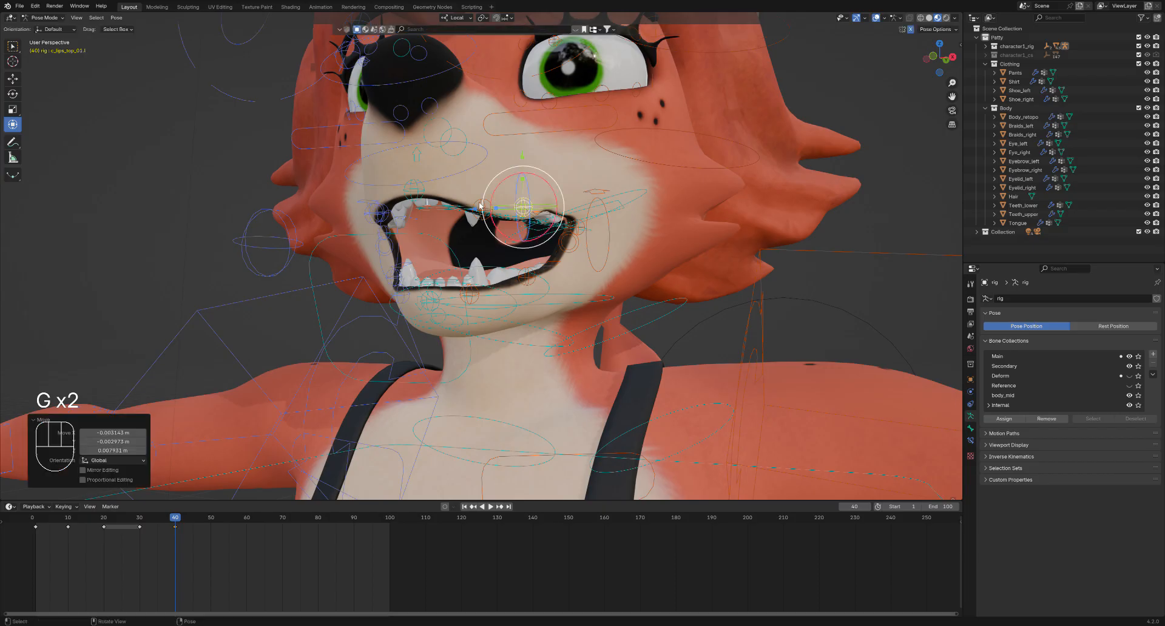
pyautogui.click(483, 206)
pyautogui.press('g')
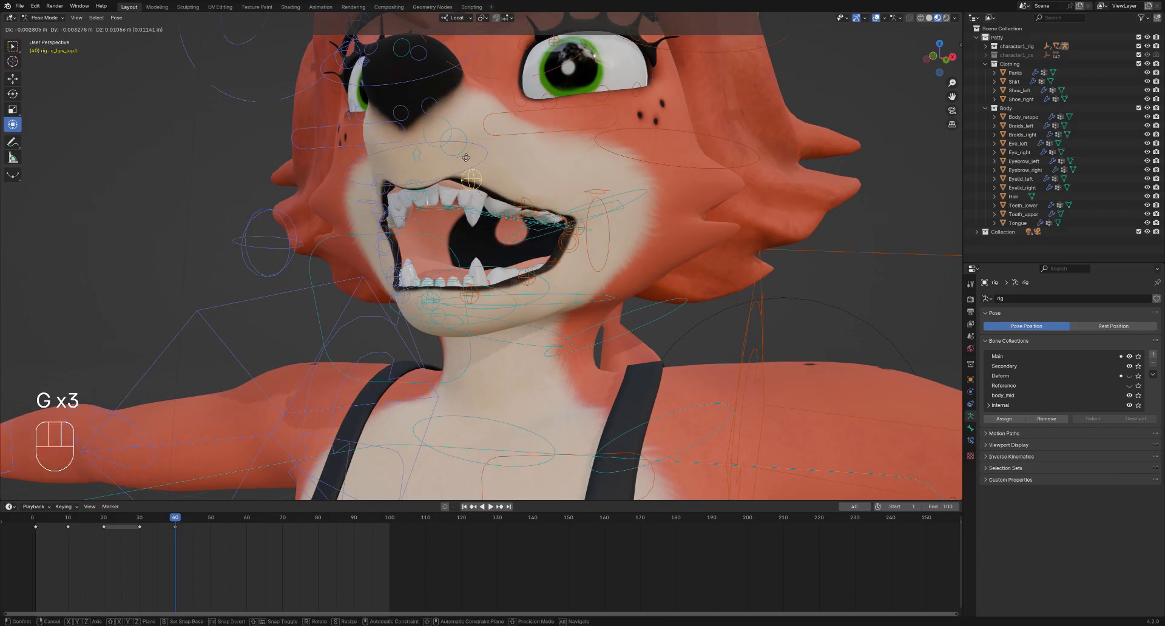
pyautogui.click(475, 158)
pyautogui.click(410, 172)
pyautogui.press('g')
pyautogui.click(410, 172)
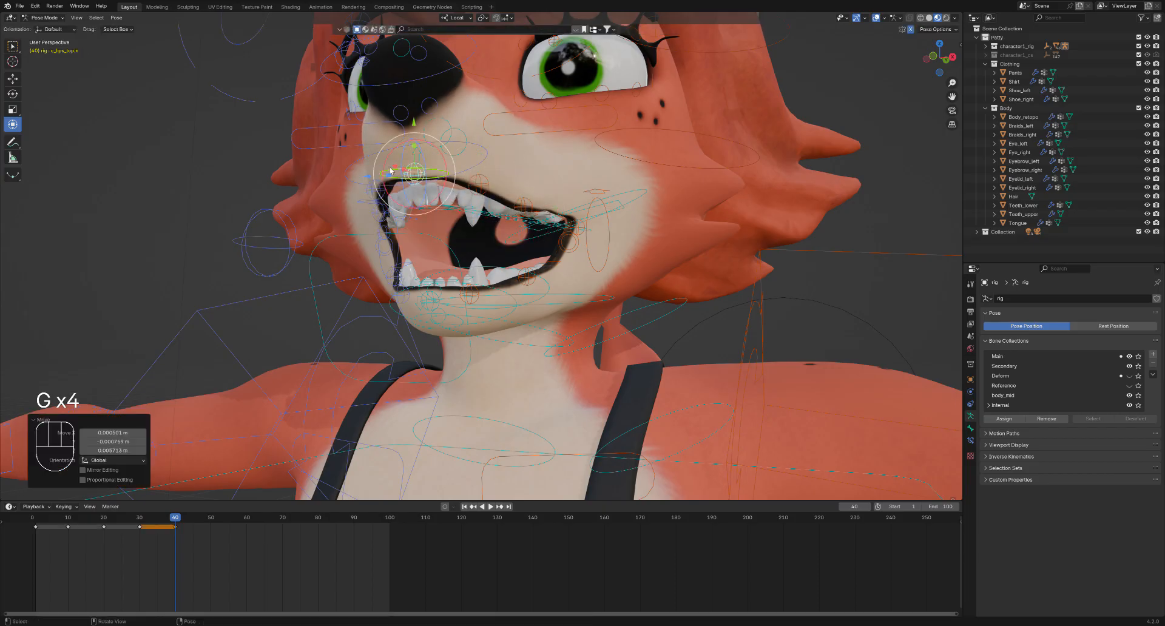
# Raise the rear left upper lip control further and rotate it about 20° in the side view
pyautogui.moveTo(410, 172); pyautogui.dragTo(428, 196, button='middle')
pyautogui.click(388, 231)
pyautogui.press('g')
pyautogui.click(375, 218)
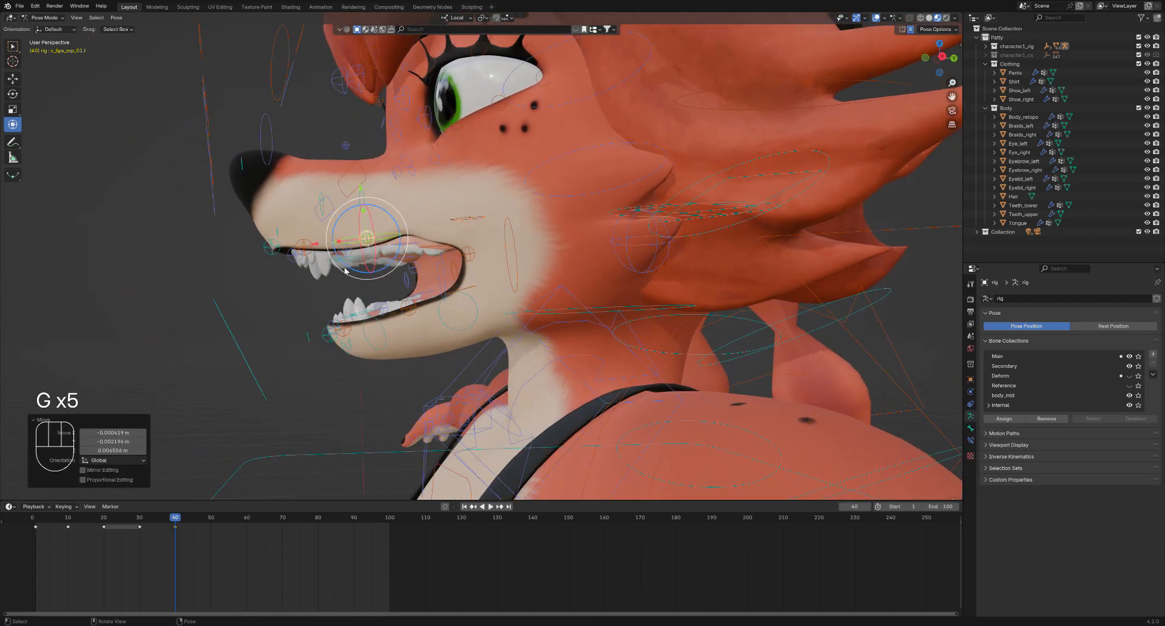
pyautogui.press('r')
pyautogui.click(318, 247)
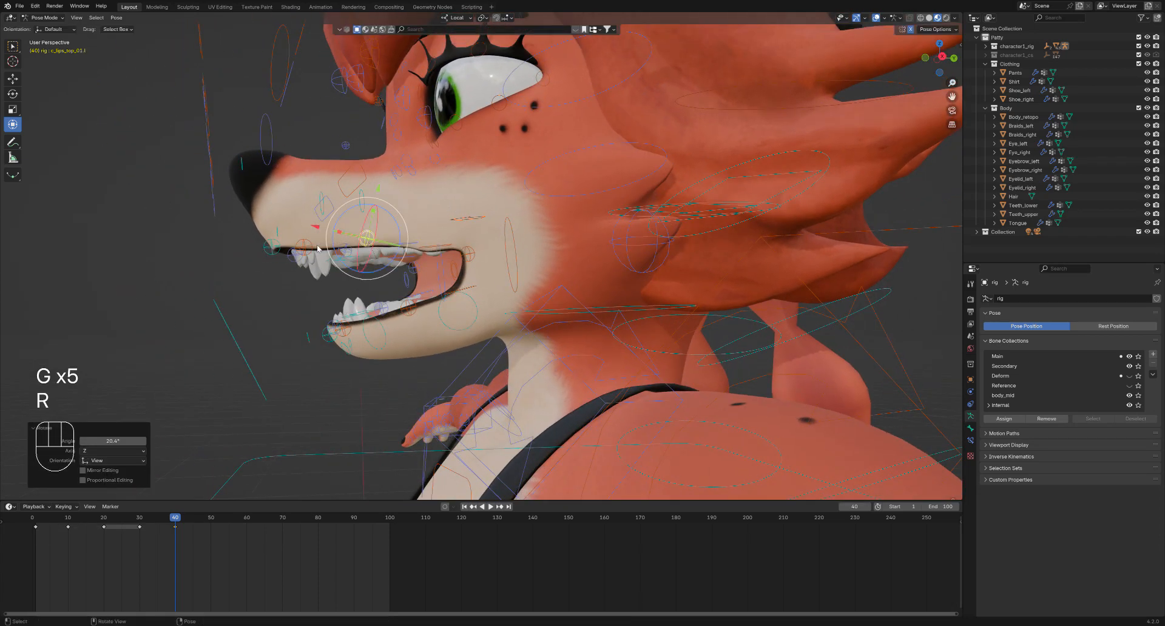
# Rotate the left lip corner control about -31° and move it to reshape the mouth corner
pyautogui.click(468, 253)
pyautogui.press('r')
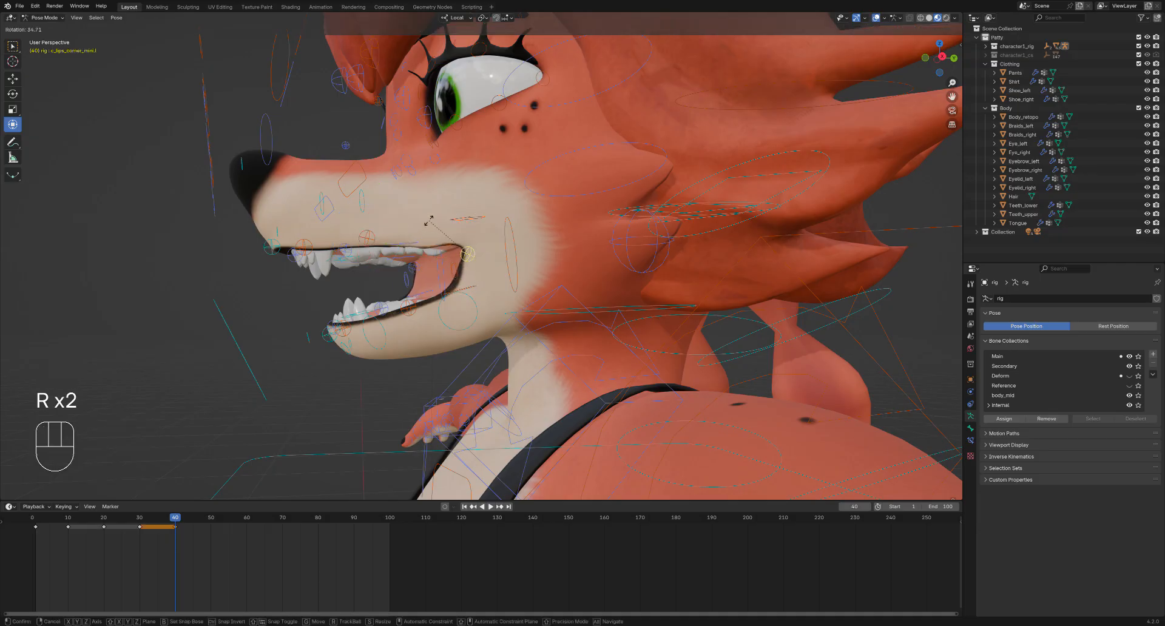
pyautogui.click(436, 264)
pyautogui.press('g')
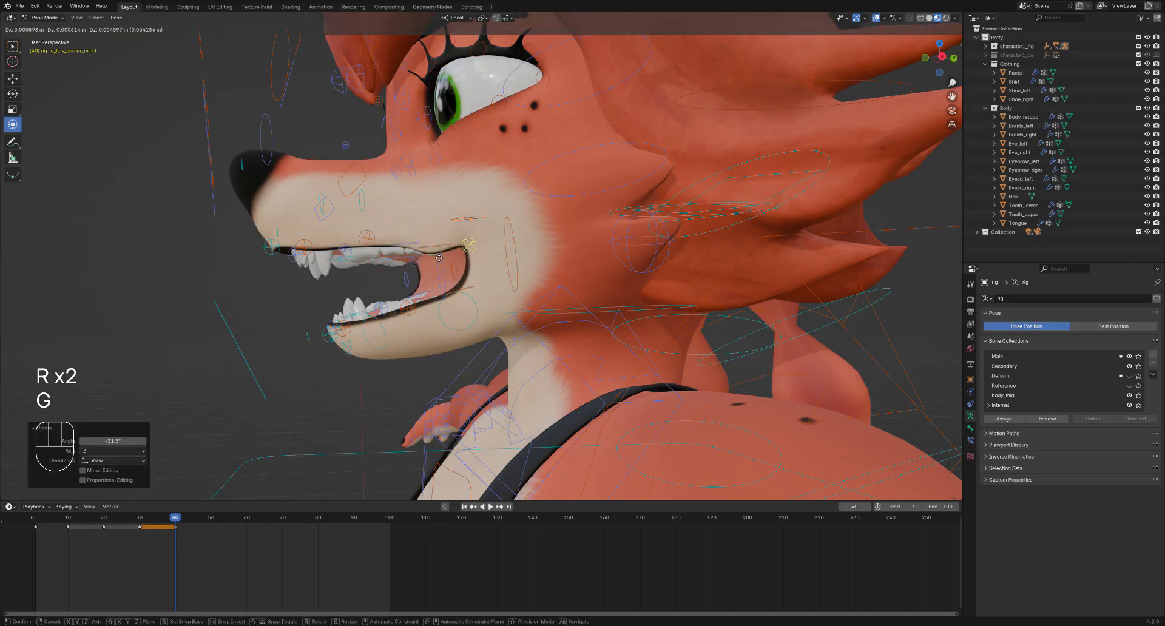
pyautogui.click(440, 266)
# Rotate the rear left upper lip control about -8°, try sliding it along its local Z axis, and undo the slide
pyautogui.click(366, 239)
pyautogui.press('r')
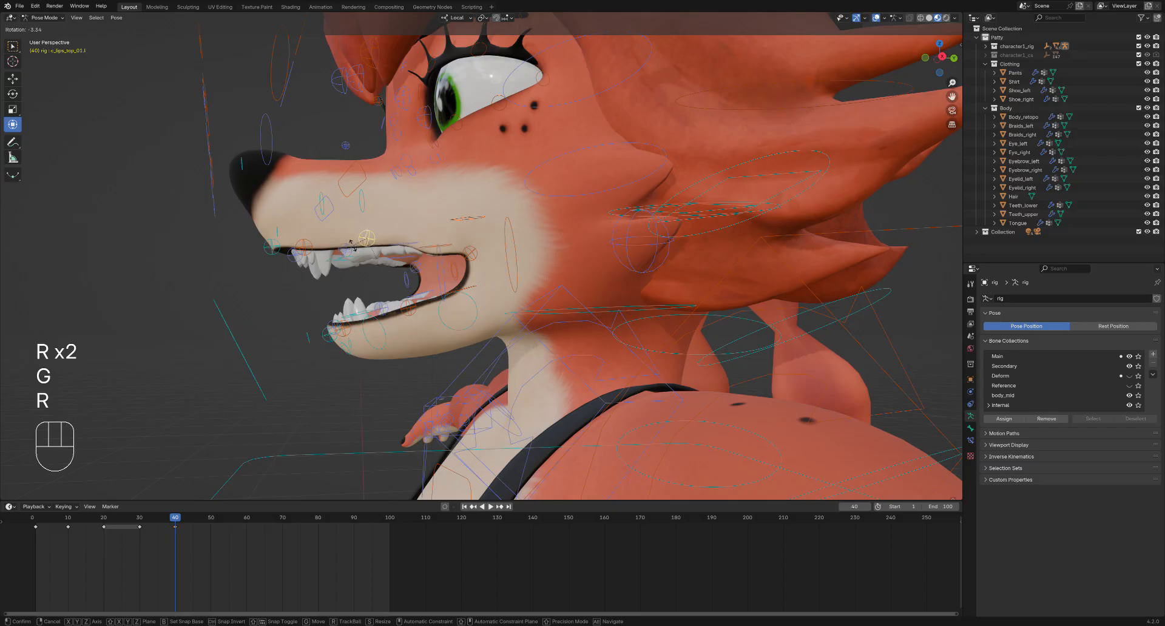
pyautogui.click(371, 247)
pyautogui.press('g')
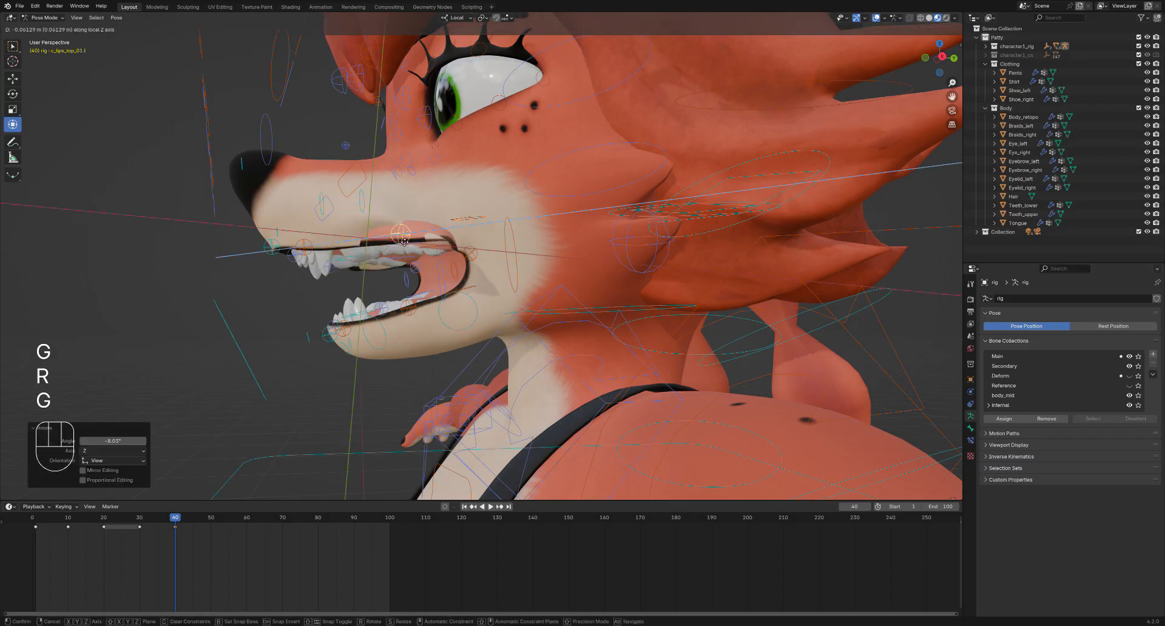
pyautogui.click(376, 255)
pyautogui.hotkey('ctrl', 'z')
# Move the rear left lower lip control to adjust the side of the lower lip
pyautogui.moveTo(374, 259); pyautogui.dragTo(494, 288, button='middle')
pyautogui.keyDown('shift'); pyautogui.moveTo(495, 288); pyautogui.dragTo(341, 307, button='middle'); pyautogui.keyUp('shift')
pyautogui.scroll(3, 490, 260)
pyautogui.click(409, 290)
pyautogui.press('g')
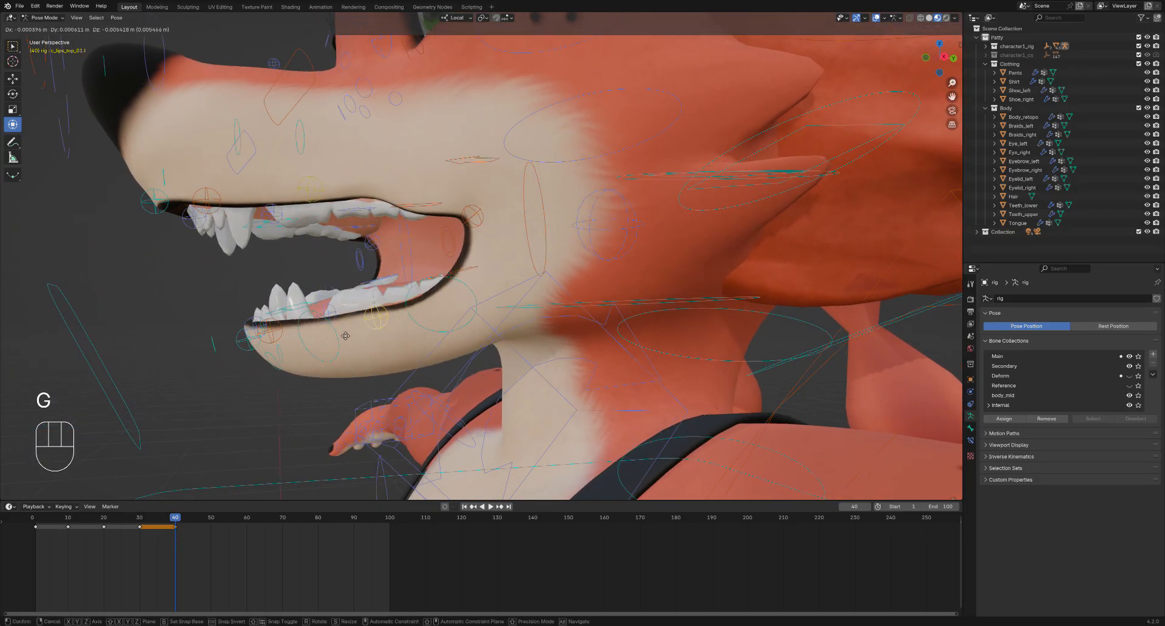
pyautogui.click(339, 333)
# Move the front left lower lip control slightly to adjust the lip below the lower teeth
pyautogui.click(326, 322)
pyautogui.moveTo(323, 323); pyautogui.dragTo(350, 334, button='middle')
pyautogui.click(351, 333)
pyautogui.press('g')
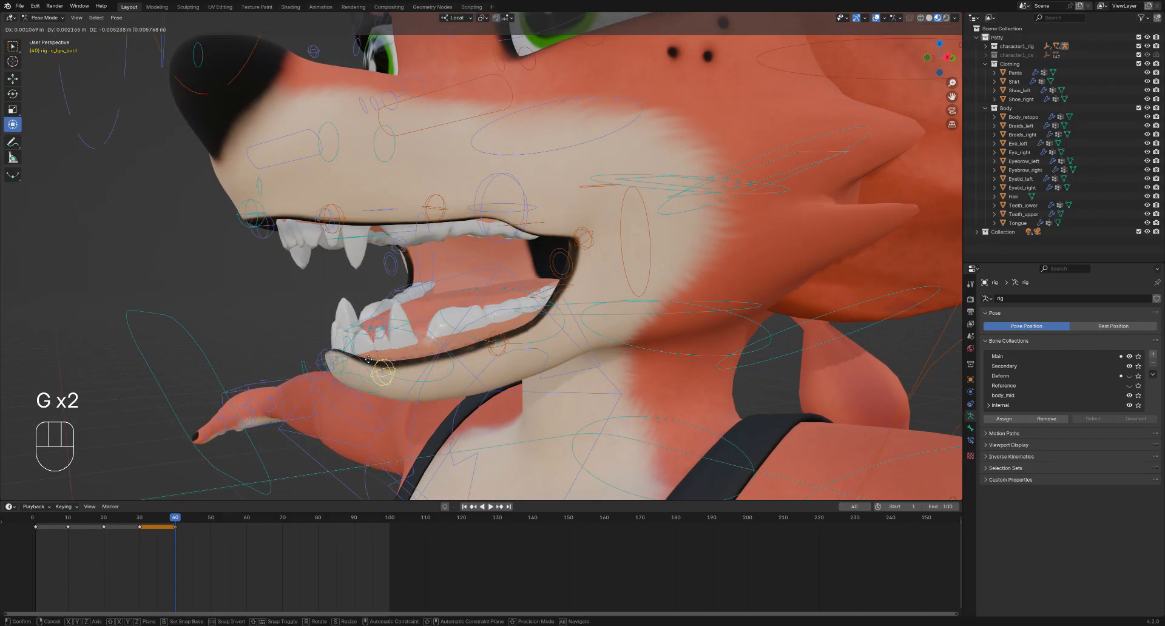
pyautogui.click(361, 332)
pyautogui.moveTo(362, 332); pyautogui.dragTo(318, 315, button='middle')
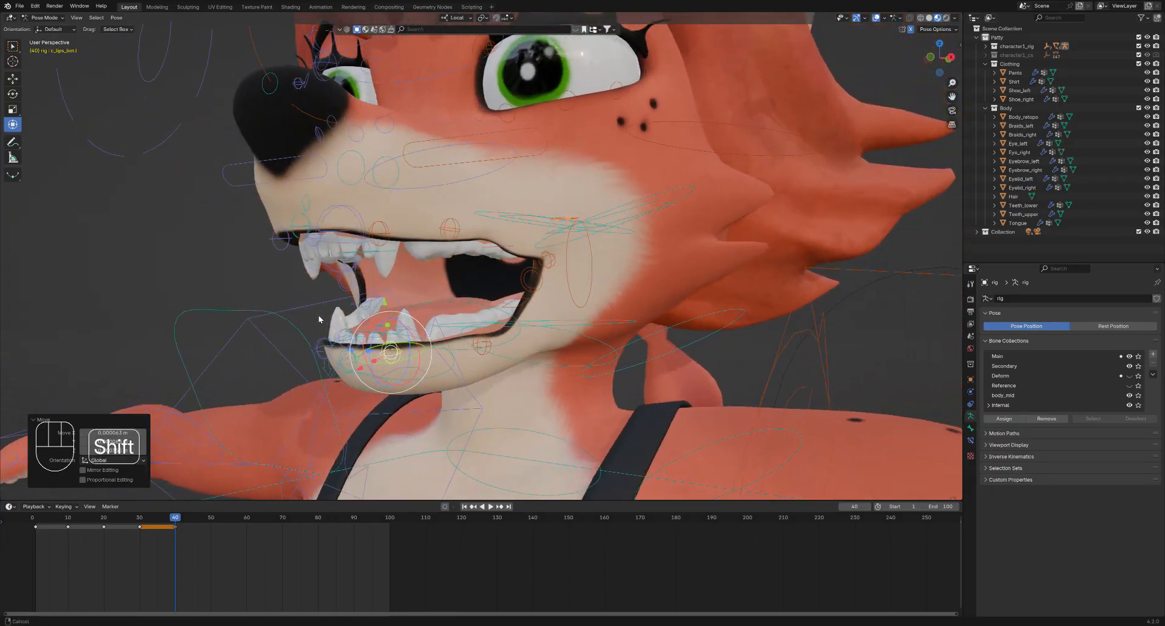
pyautogui.keyDown('ctrl'); pyautogui.moveTo(516, 277); pyautogui.dragTo(390, 227, button='middle'); pyautogui.keyUp('ctrl')
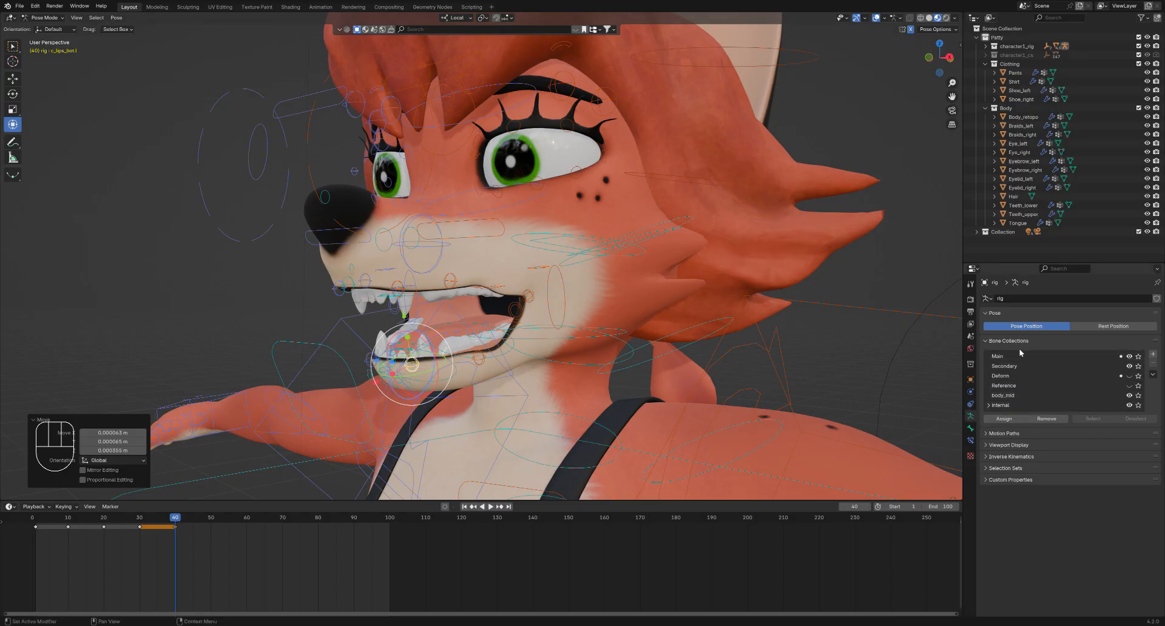
# Hide the Main and Secondary bone collections, and show the Secondary controls alone around the face
pyautogui.click(1129, 366)
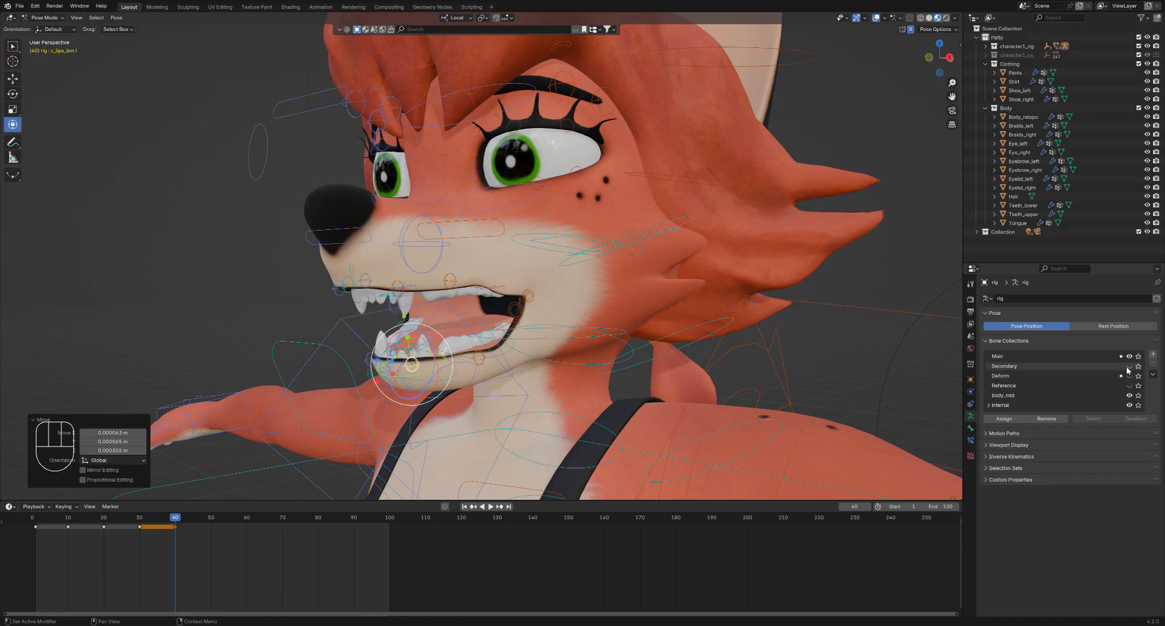
pyautogui.click(1129, 356)
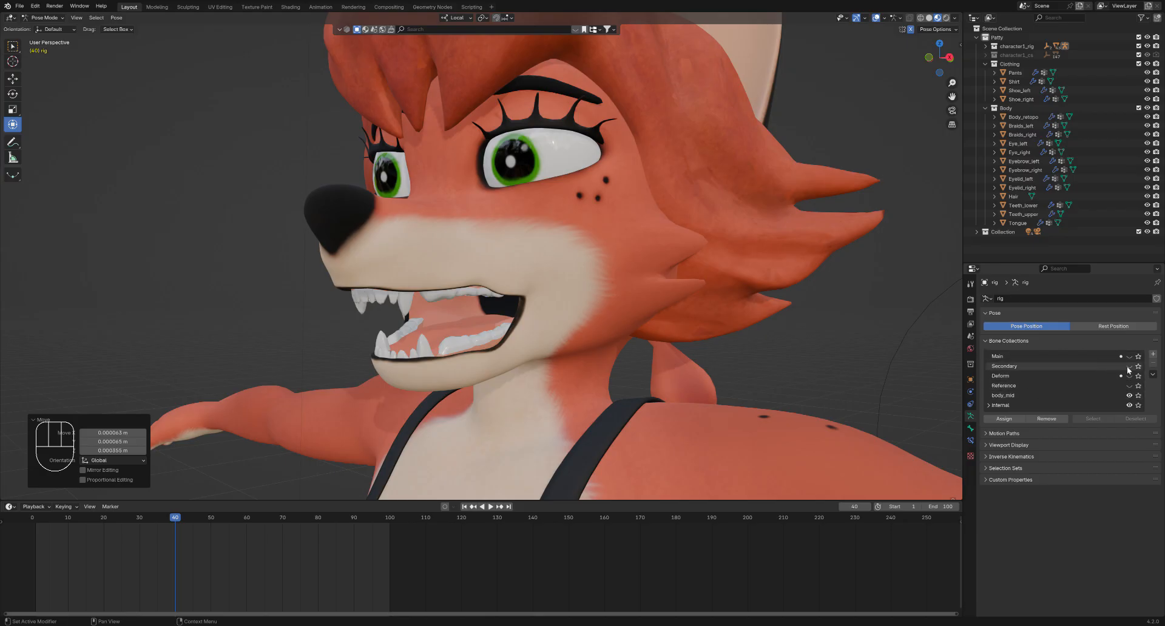
pyautogui.click(1129, 375)
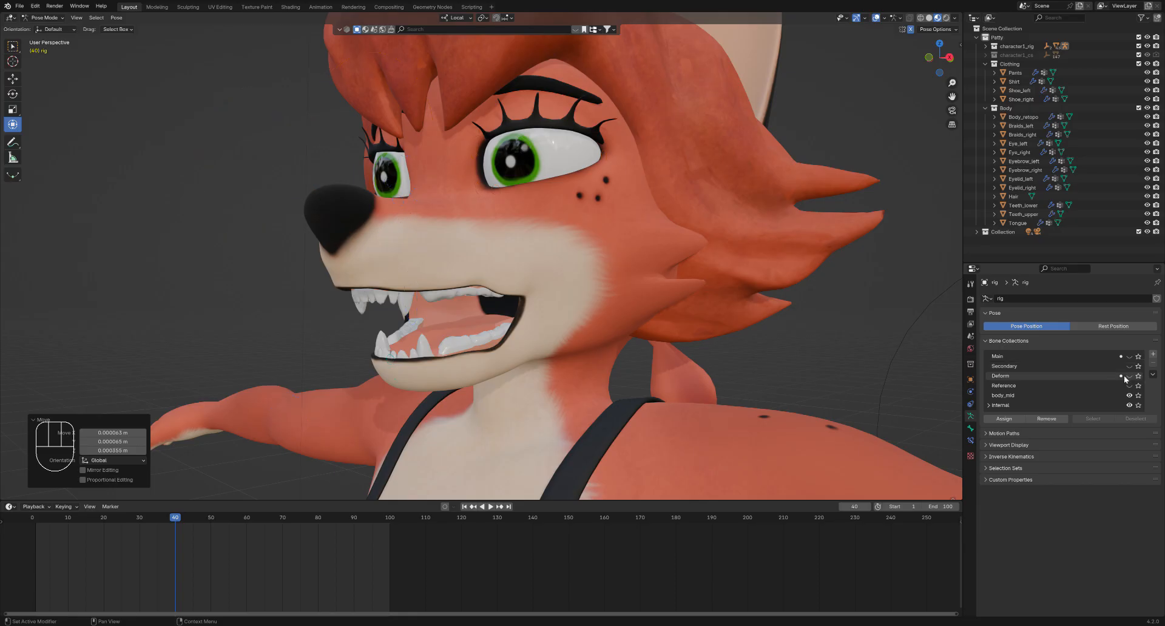
pyautogui.moveTo(581, 281); pyautogui.dragTo(457, 296, button='middle')
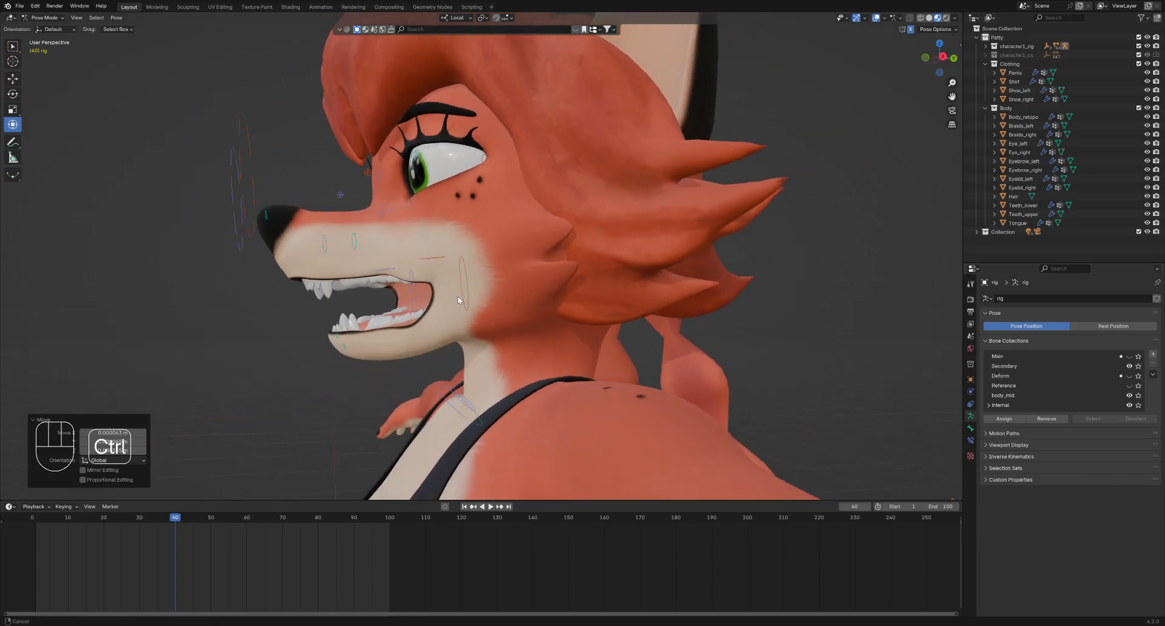
# Hide the Secondary bone collection and show only the Main controls on the face and upper body
pyautogui.click(1129, 366)
pyautogui.click(1129, 357)
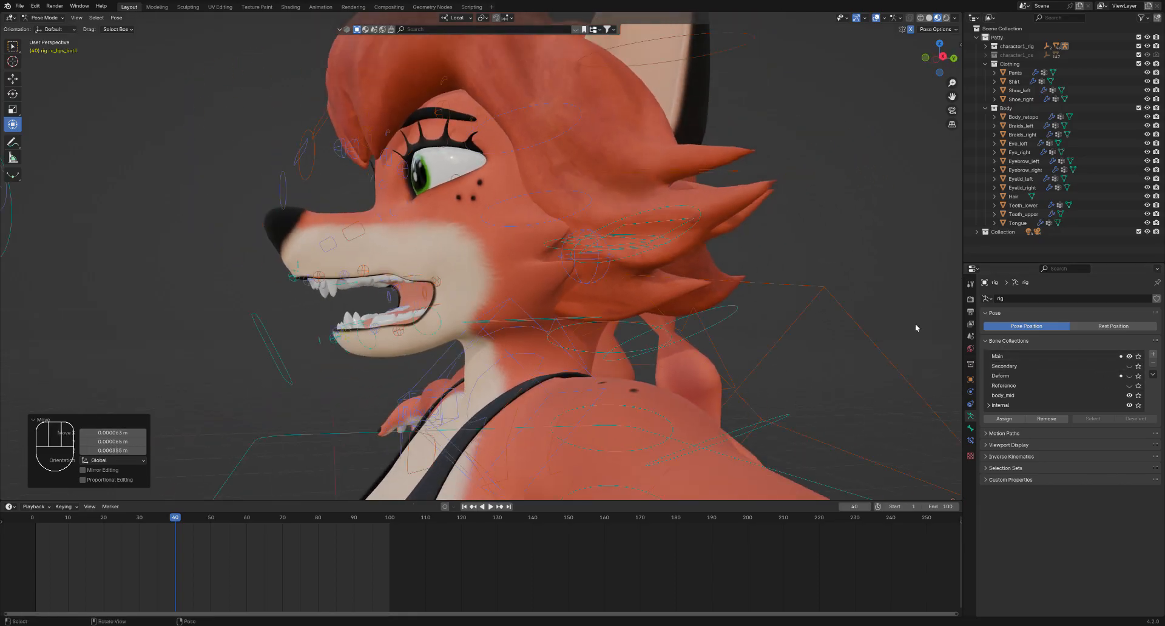
pyautogui.moveTo(443, 249); pyautogui.dragTo(559, 242, button='middle')
pyautogui.keyDown('ctrl'); pyautogui.moveTo(559, 243); pyautogui.dragTo(513, 305, button='middle'); pyautogui.keyUp('ctrl')
pyautogui.moveTo(513, 305); pyautogui.dragTo(535, 306, button='middle')
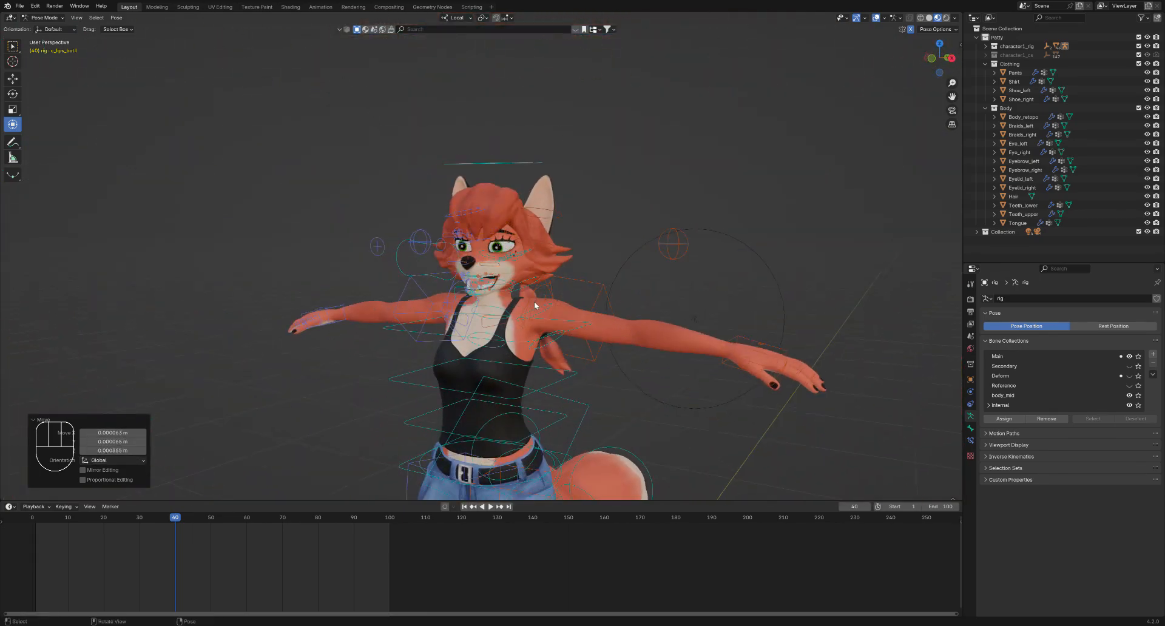
# Switch the display to the Secondary controls alone, and bring the Main bone collection back alongside them
pyautogui.click(1129, 366)
pyautogui.click(1129, 357)
pyautogui.hotkey('ctrl', 'z')
pyautogui.hotkey('ctrl', 'z')
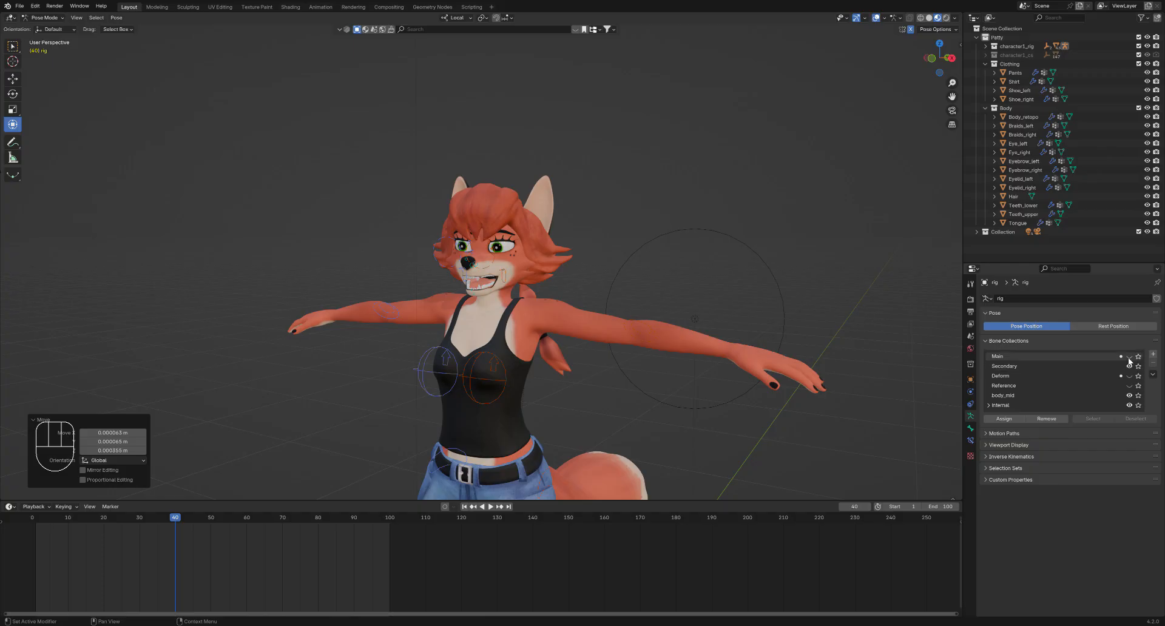
pyautogui.keyDown('ctrl'); pyautogui.moveTo(742, 352); pyautogui.dragTo(436, 141, button='middle'); pyautogui.keyUp('ctrl')
pyautogui.click(330, 172)
# Move the base tongue control inside the open mouth and rotate it about 4.5° in the side view
pyautogui.moveTo(435, 141); pyautogui.dragTo(498, 189, button='middle')
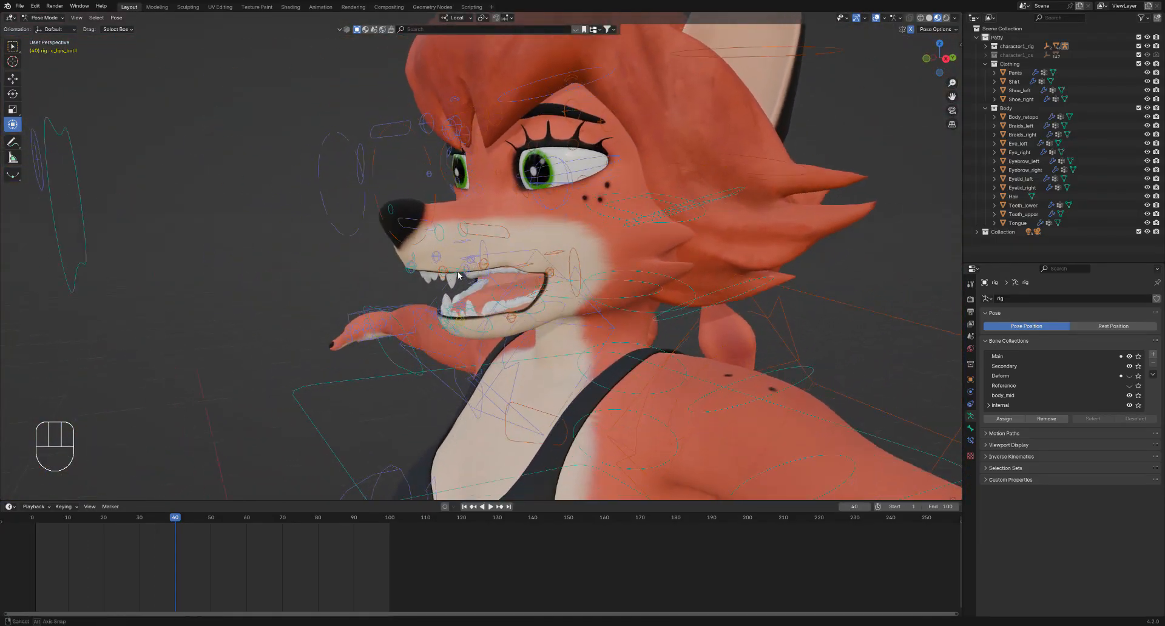
pyautogui.keyDown('ctrl'); pyautogui.moveTo(479, 291); pyautogui.dragTo(464, 267, button='middle'); pyautogui.keyUp('ctrl')
pyautogui.keyDown('ctrl'); pyautogui.moveTo(464, 267); pyautogui.dragTo(462, 242, button='middle'); pyautogui.keyUp('ctrl')
pyautogui.moveTo(462, 243); pyautogui.dragTo(484, 214, button='middle')
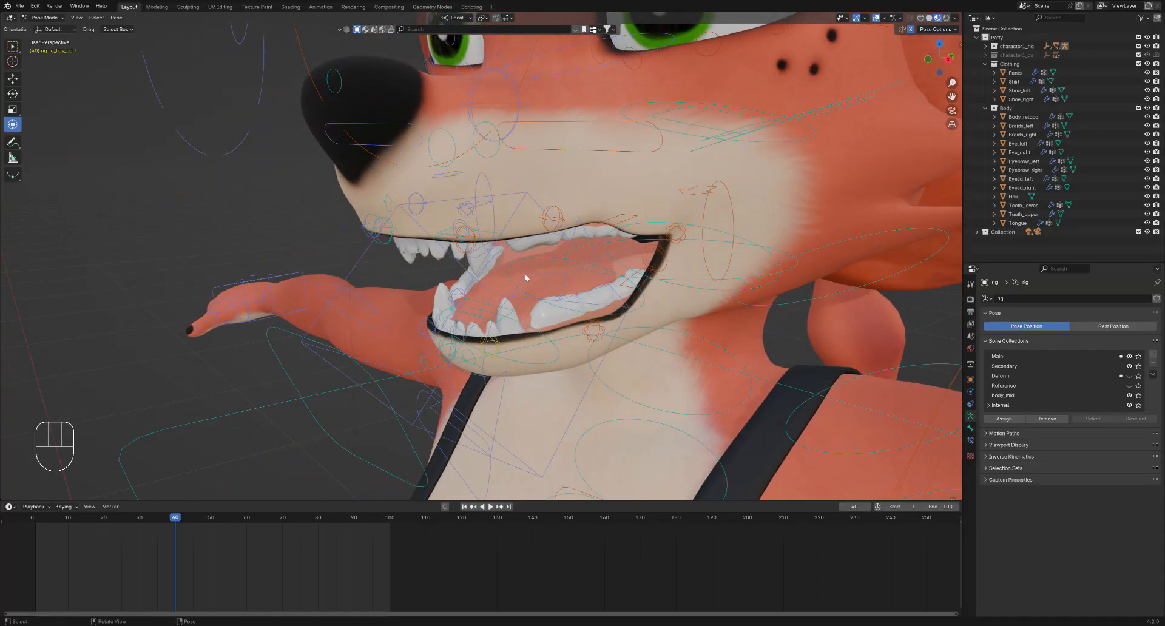
pyautogui.moveTo(544, 262); pyautogui.dragTo(401, 265, button='middle')
pyautogui.press('g')
pyautogui.click(424, 275)
pyautogui.press('r')
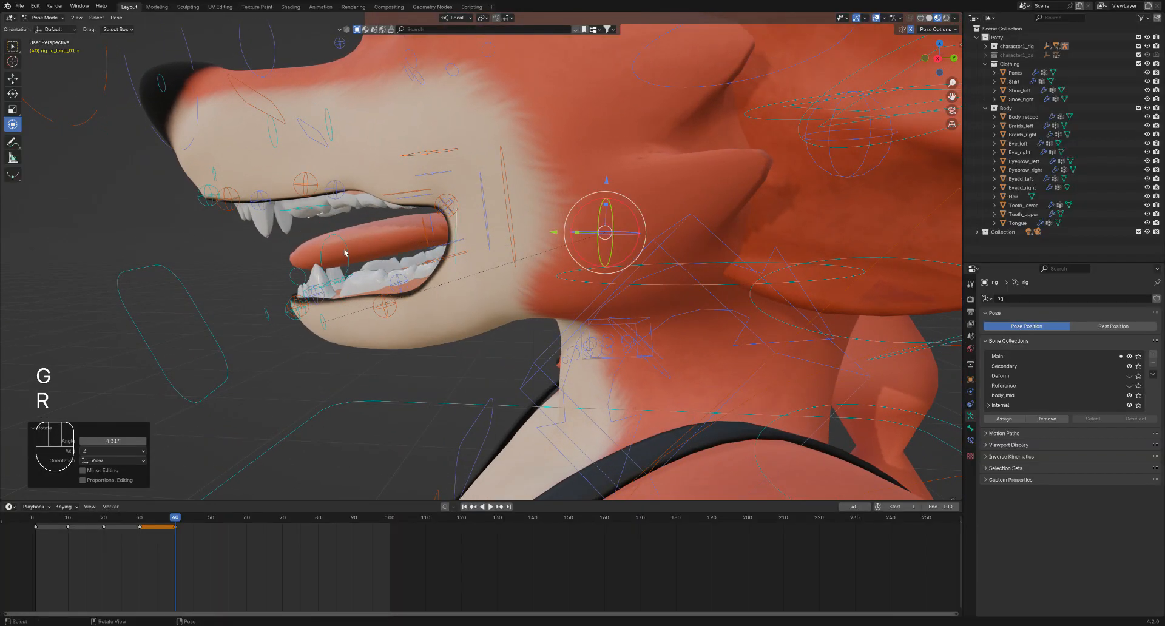
# Move the middle tongue control inside the open mouth and pull the tongue tip control out past the lower teeth
pyautogui.click(317, 254)
pyautogui.moveTo(318, 253); pyautogui.dragTo(352, 240, button='middle')
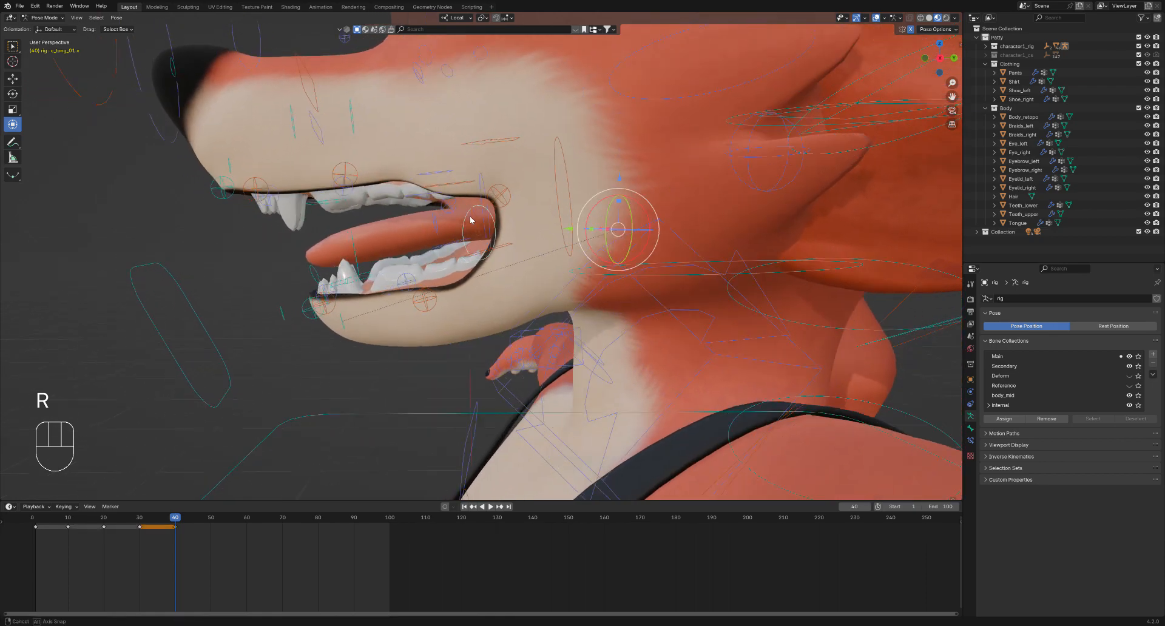
pyautogui.keyDown('shift'); pyautogui.moveTo(411, 246); pyautogui.dragTo(494, 223, button='middle'); pyautogui.keyUp('shift')
pyautogui.click(424, 242)
pyautogui.press('g')
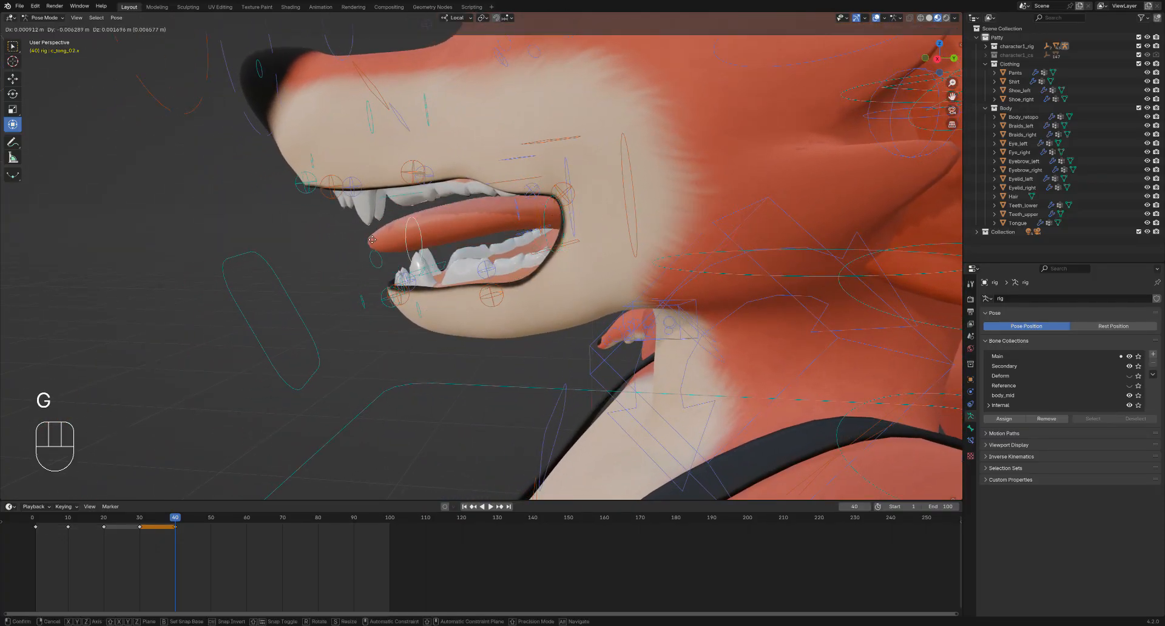
pyautogui.click(373, 248)
pyautogui.click(359, 266)
pyautogui.moveTo(346, 267); pyautogui.dragTo(333, 278, button='middle')
pyautogui.press('g')
pyautogui.click(313, 297)
pyautogui.moveTo(333, 277); pyautogui.dragTo(377, 265, button='middle')
# Try moving the middle tongue control to different positions, and undo both moves
pyautogui.click(429, 223)
pyautogui.press('g')
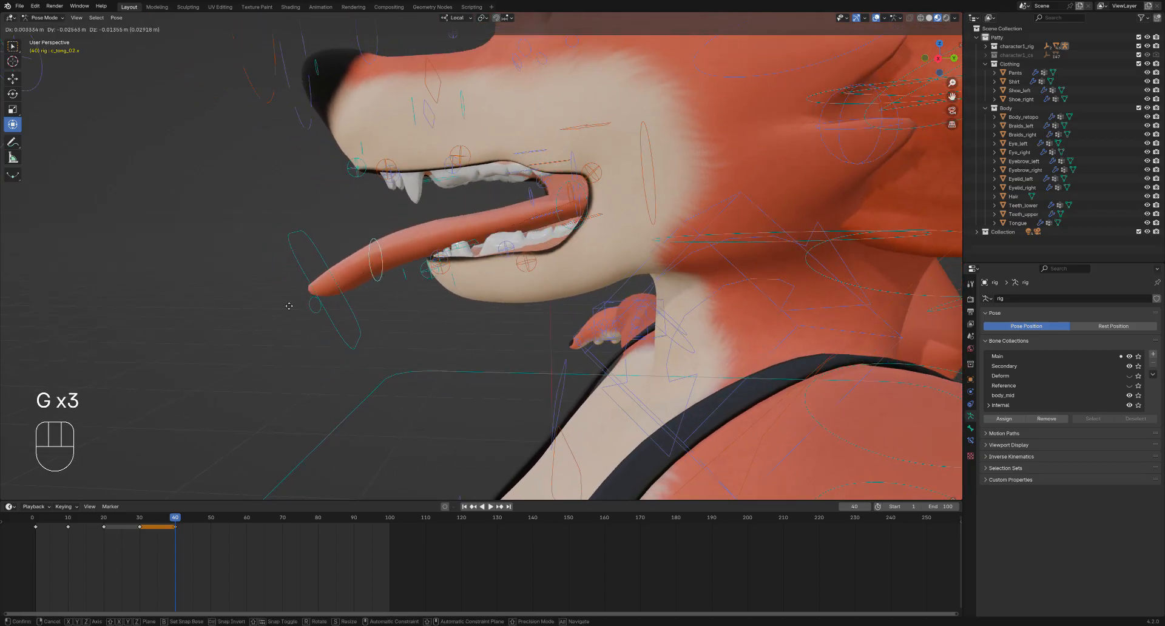
pyautogui.rightClick(49, 319)
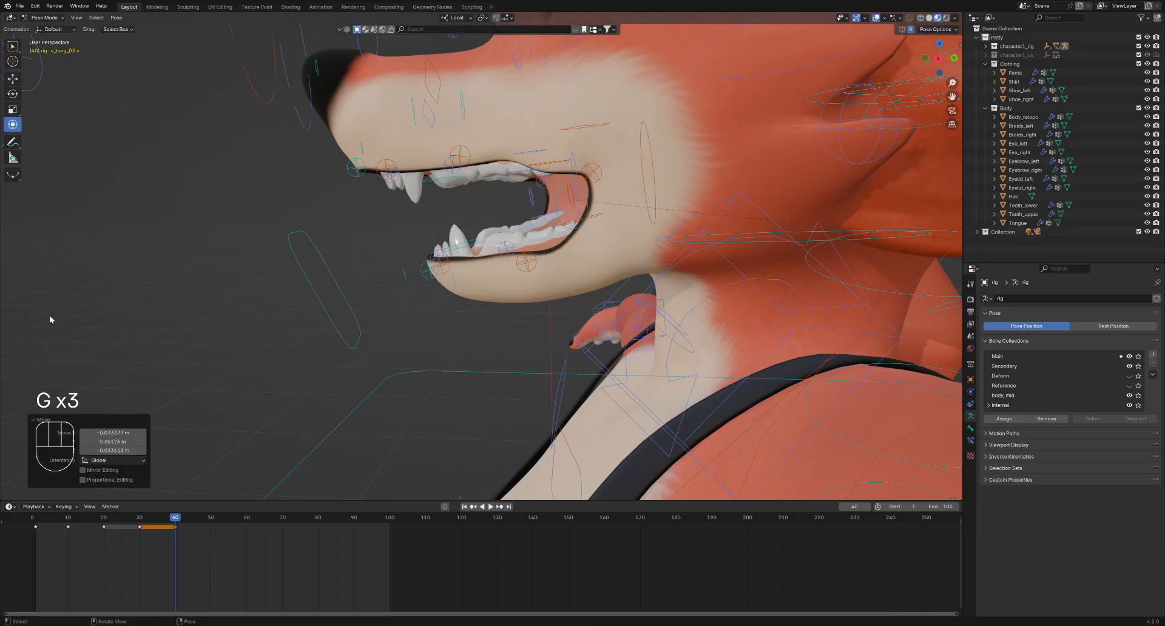
pyautogui.press('g')
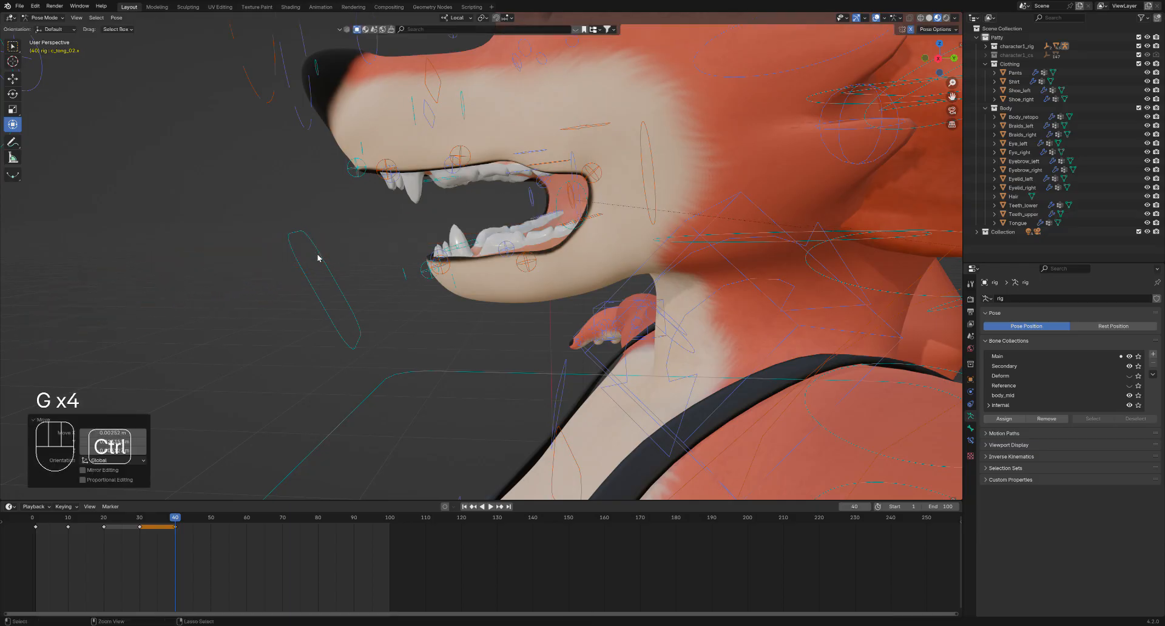
pyautogui.hotkey('ctrl', 'z')
pyautogui.hotkey('ctrl', 'z')
# Move the middle tongue control out of the mouth and rotate it so the tongue curves down in front of the lower lip
pyautogui.press('g')
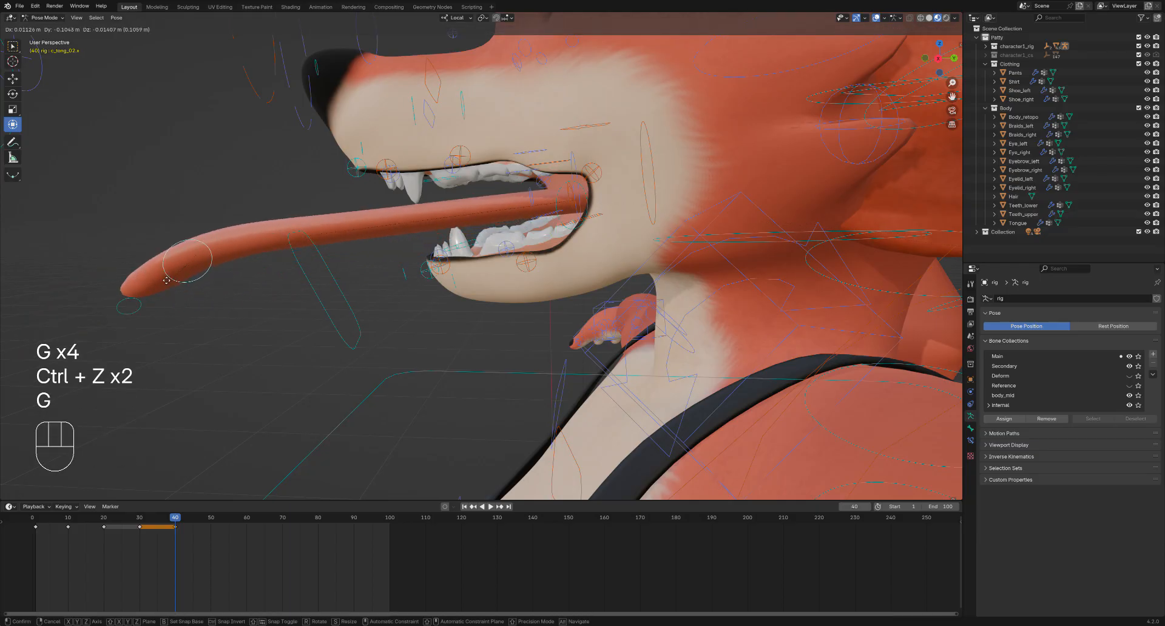
pyautogui.click(85, 291)
pyautogui.keyDown('ctrl'); pyautogui.moveTo(84, 292); pyautogui.dragTo(279, 267, button='middle'); pyautogui.keyUp('ctrl')
pyautogui.press('r')
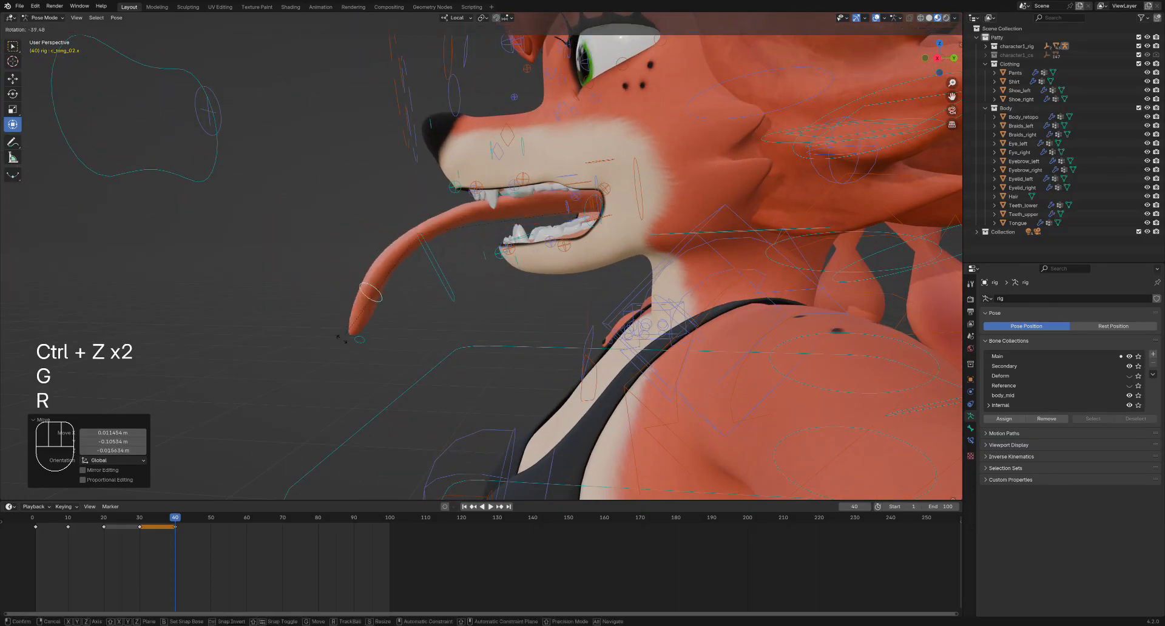
pyautogui.click(418, 339)
pyautogui.press('g')
pyautogui.click(428, 329)
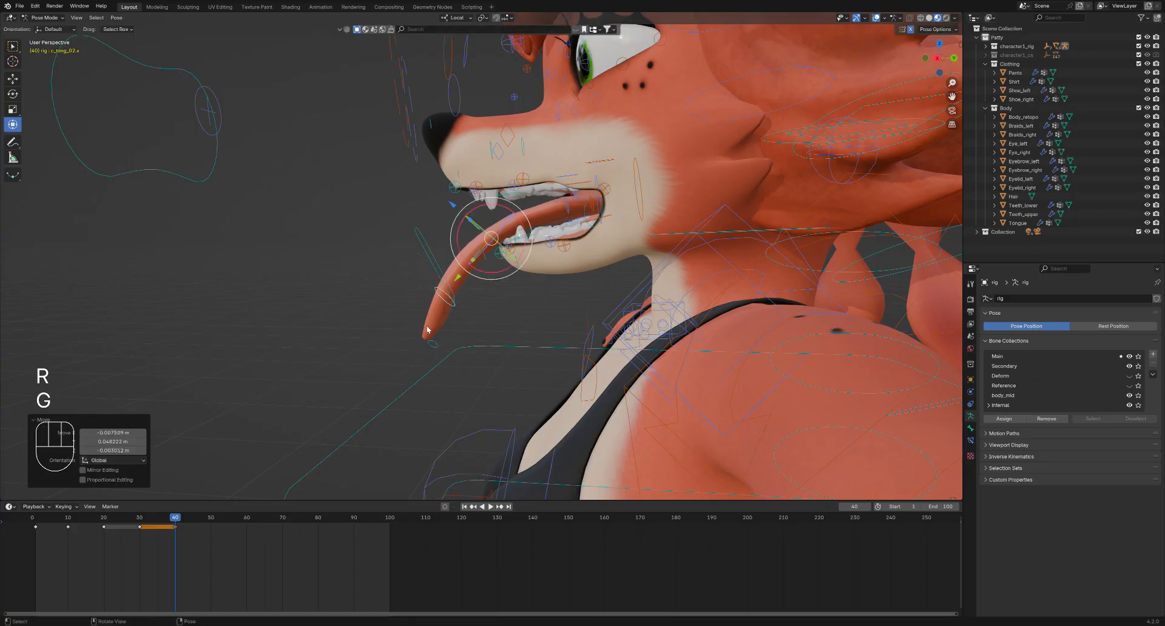
# Pull the tongue tip control down to the chest and scale the middle tongue control by about 0.71
pyautogui.click(429, 346)
pyautogui.press('g')
pyautogui.click(425, 486)
pyautogui.moveTo(424, 485); pyautogui.dragTo(384, 242, button='middle')
pyautogui.click(403, 221)
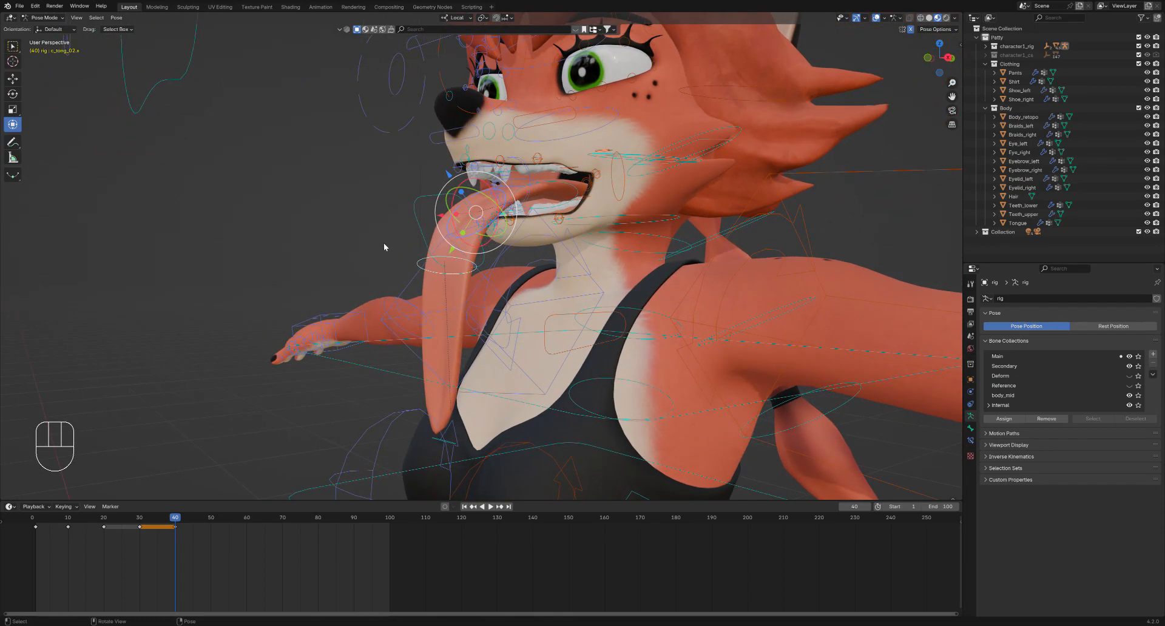
pyautogui.press('s')
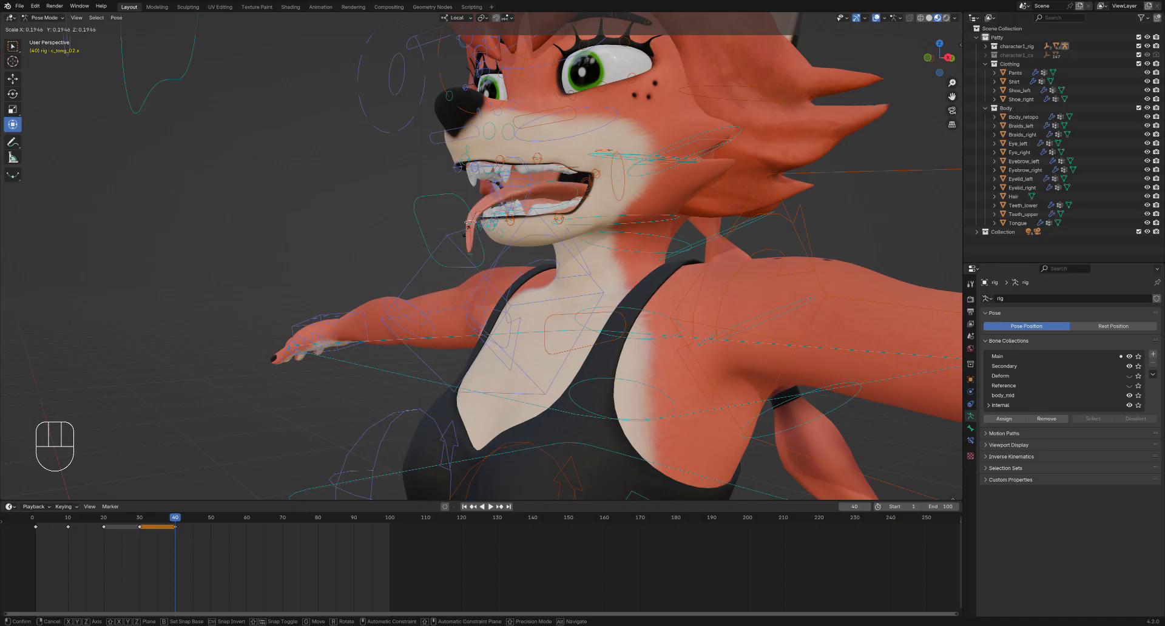
pyautogui.click(417, 264)
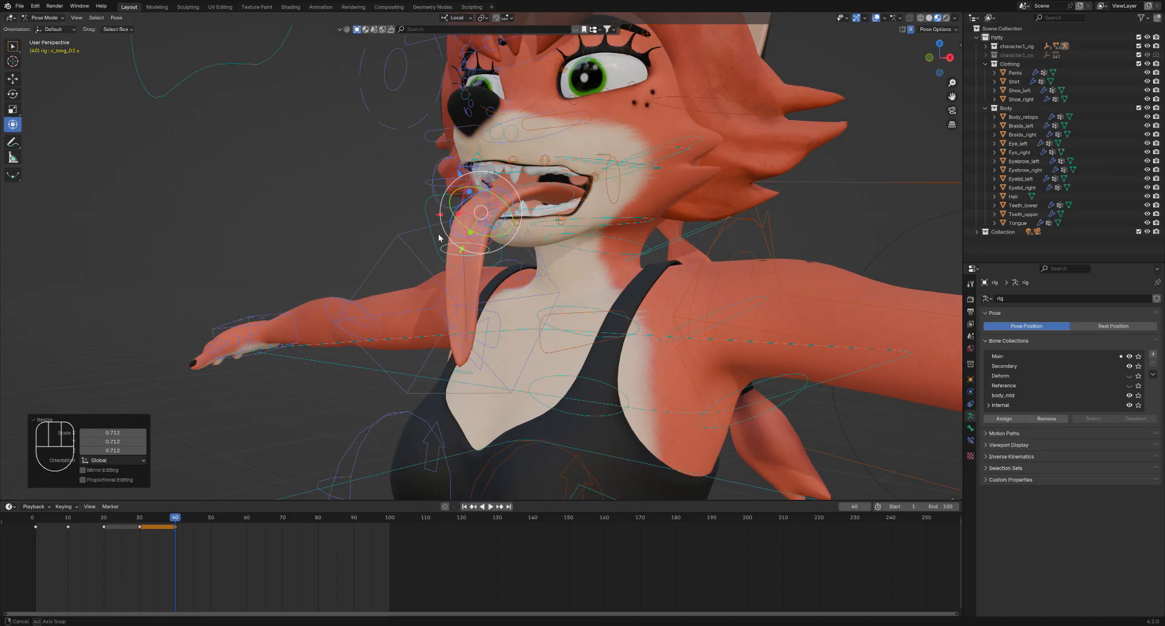
pyautogui.moveTo(416, 264); pyautogui.dragTo(407, 232, button='middle')
# Scale the head control up by about 1.53, and shrink it by a factor of about 0.22
pyautogui.click(493, 99)
pyautogui.click(494, 89)
pyautogui.press('s')
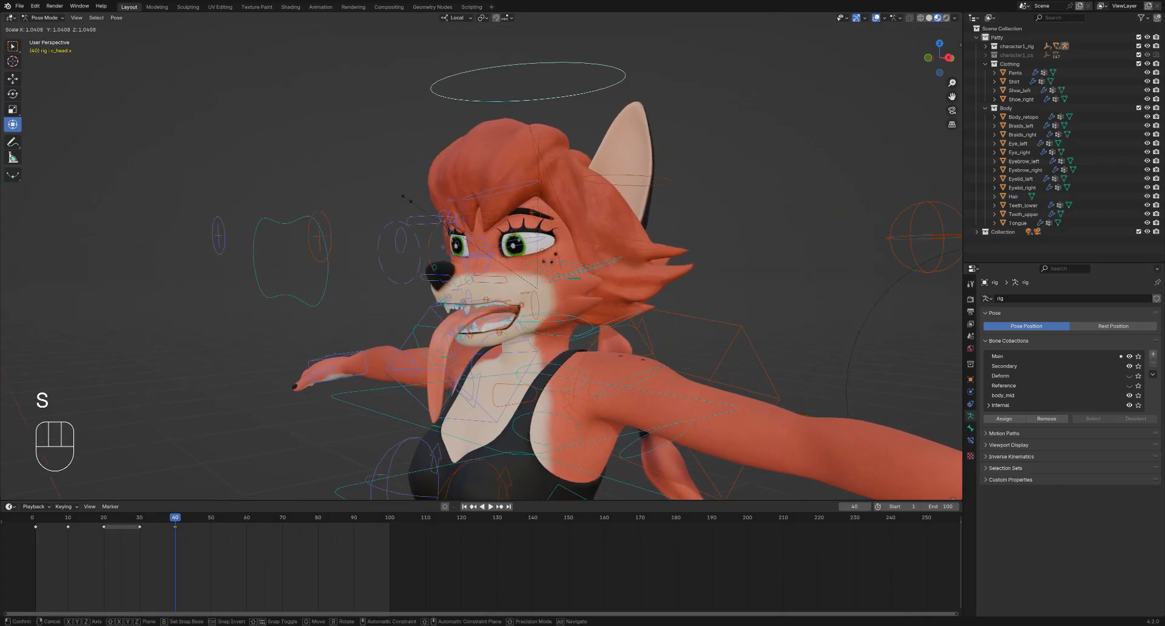
pyautogui.click(339, 172)
pyautogui.moveTo(339, 171); pyautogui.dragTo(394, 190, button='middle')
pyautogui.keyDown('ctrl'); pyautogui.moveTo(394, 189); pyautogui.dragTo(411, 268, button='middle'); pyautogui.keyUp('ctrl')
pyautogui.press('s')
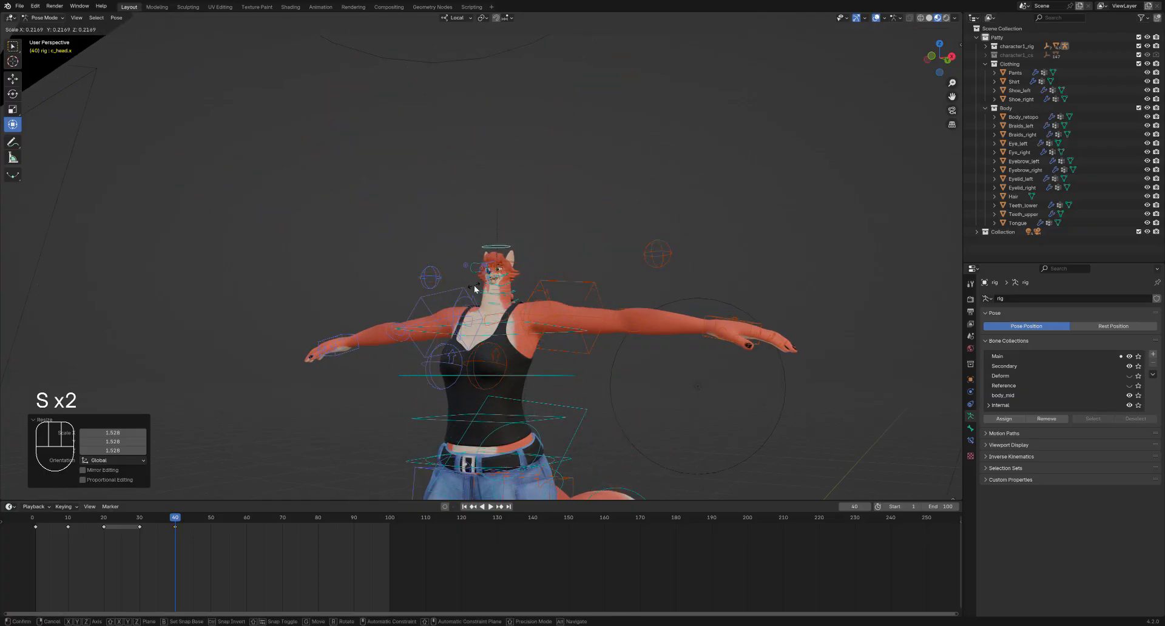
pyautogui.click(474, 286)
# Enlarge the head control by about 2.7 and clear its scale back to the default
pyautogui.keyDown('shift'); pyautogui.moveTo(474, 286); pyautogui.dragTo(429, 212, button='middle'); pyautogui.keyUp('shift')
pyautogui.moveTo(428, 212)
pyautogui.keyDown('shift'); pyautogui.mouseDown(button='middle')
pyautogui.moveTo(383, 168)
pyautogui.moveTo(435, 215)
pyautogui.moveTo(434, 229)
pyautogui.mouseUp(button='middle'); pyautogui.keyUp('shift')
pyautogui.moveTo(435, 229); pyautogui.dragTo(426, 261, button='middle')
pyautogui.press('s')
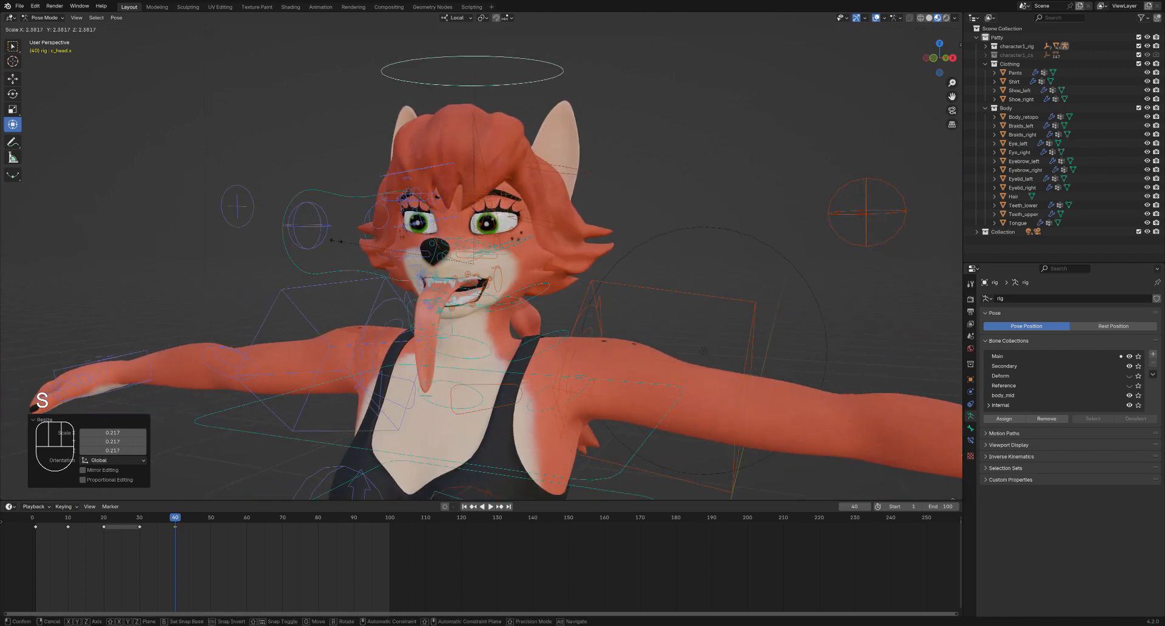
pyautogui.click(325, 220)
pyautogui.moveTo(388, 214); pyautogui.dragTo(365, 212, button='middle')
pyautogui.keyDown('ctrl'); pyautogui.moveTo(366, 212); pyautogui.dragTo(374, 237, button='middle'); pyautogui.keyUp('ctrl')
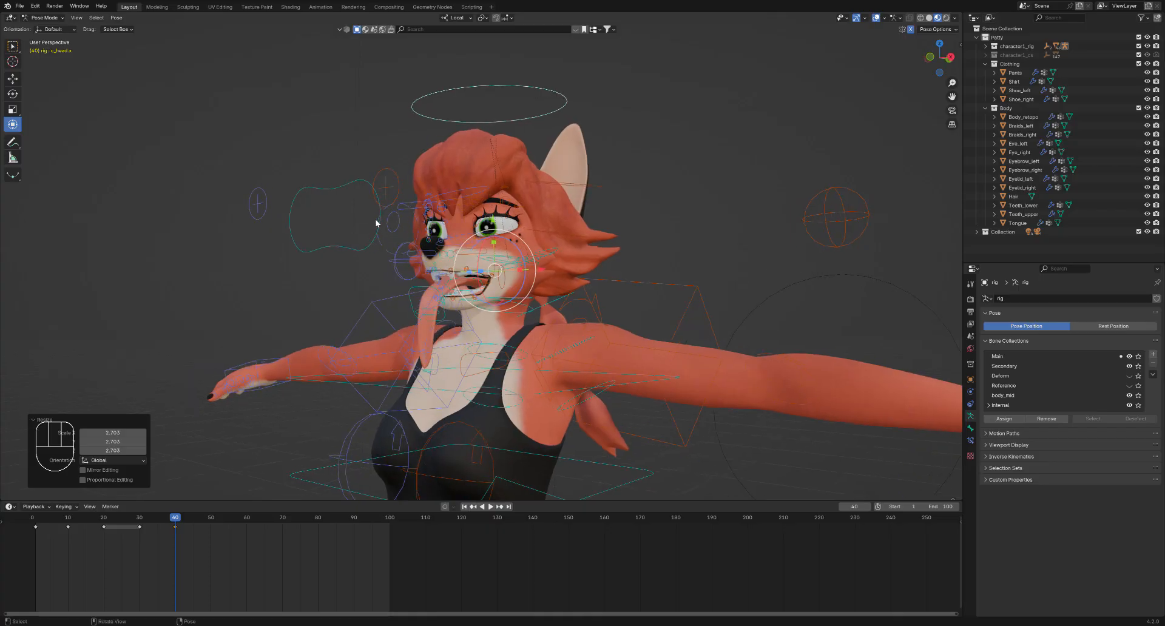
pyautogui.hotkey('alt', 's')
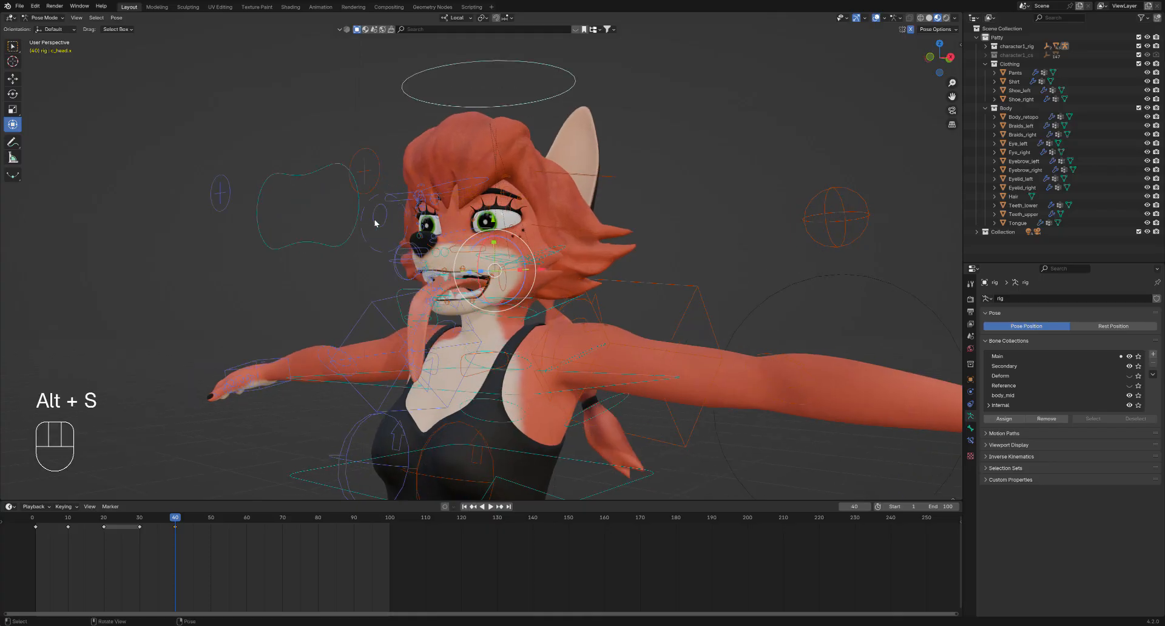
# Clear the scale, location and rotation of the stretched tongue controls to bring the tongue back to its rest shape
pyautogui.moveTo(399, 281); pyautogui.dragTo(353, 245, button='middle')
pyautogui.scroll(3, 393, 227)
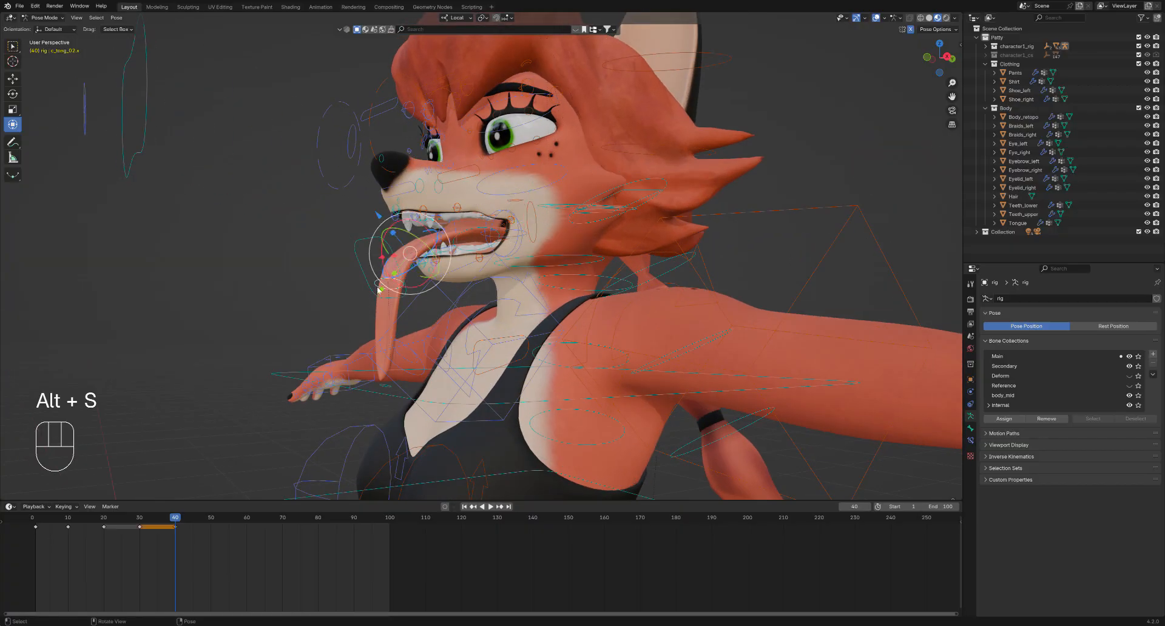
pyautogui.moveTo(374, 273); pyautogui.dragTo(367, 440, button='middle')
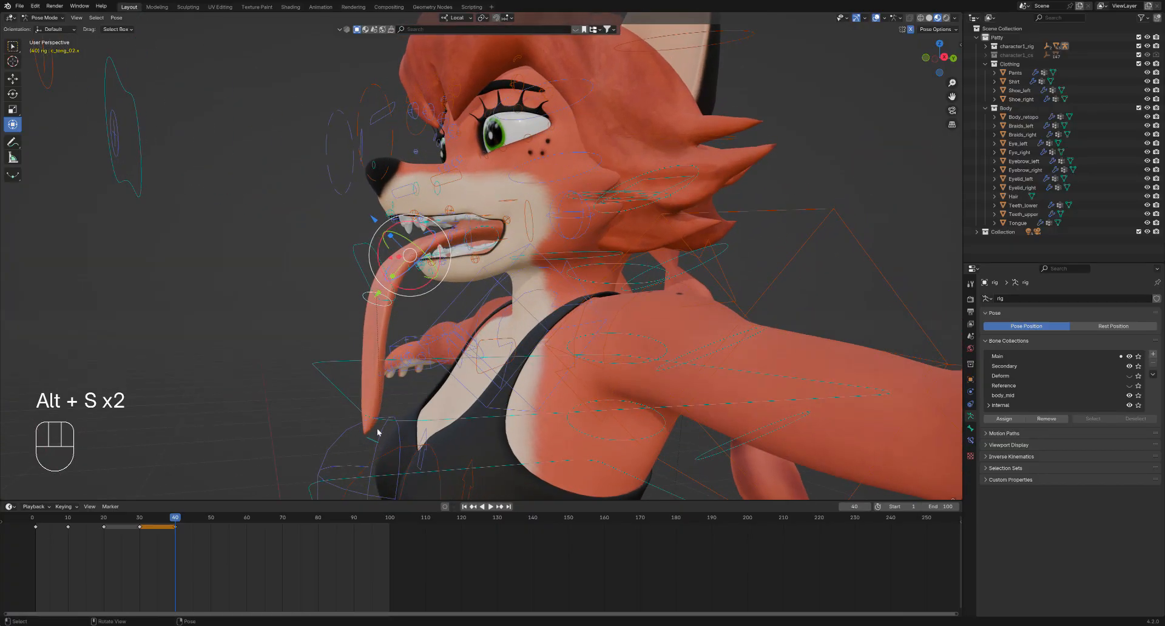
pyautogui.click(366, 447)
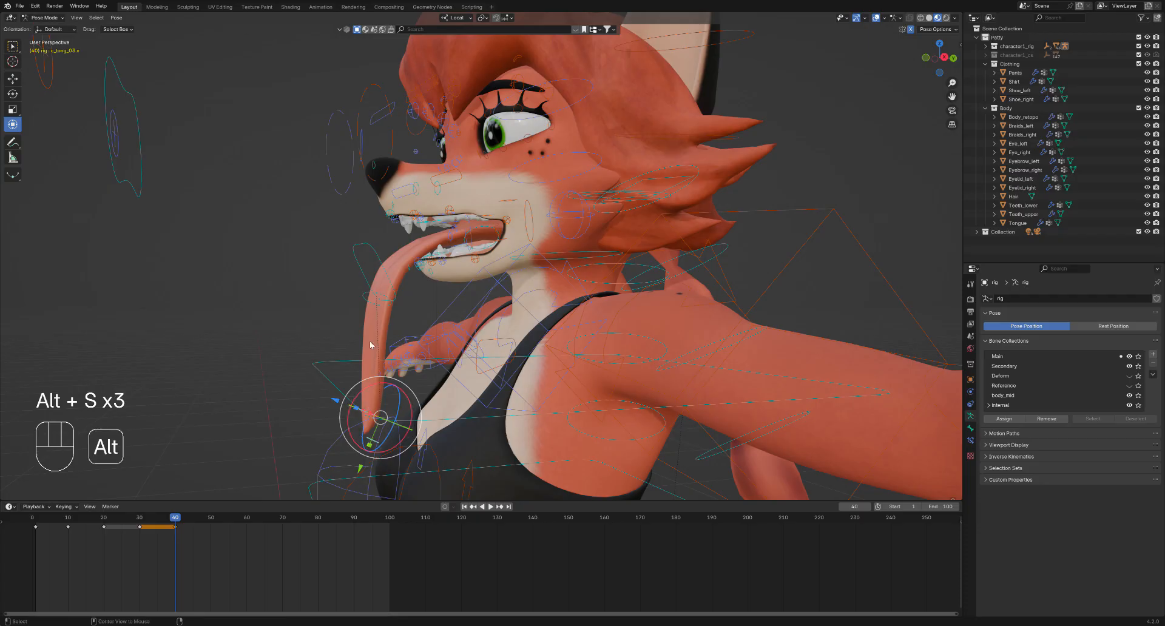
pyautogui.moveTo(362, 308); pyautogui.dragTo(450, 401, button='middle')
pyautogui.hotkey('alt', 'g')
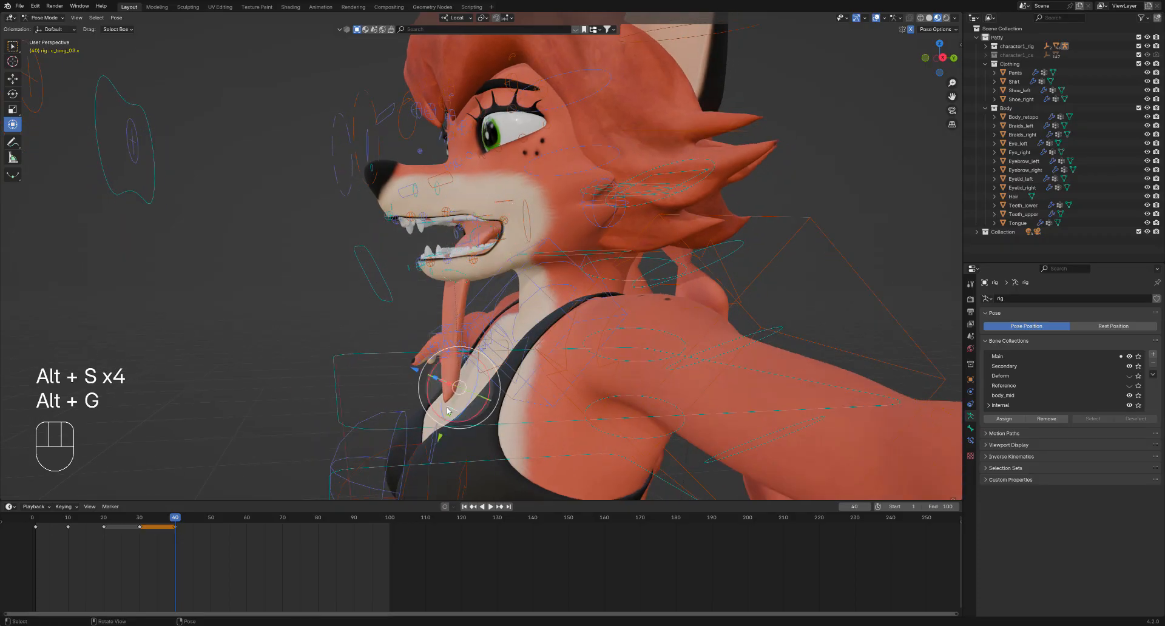
pyautogui.hotkey('alt', 'g')
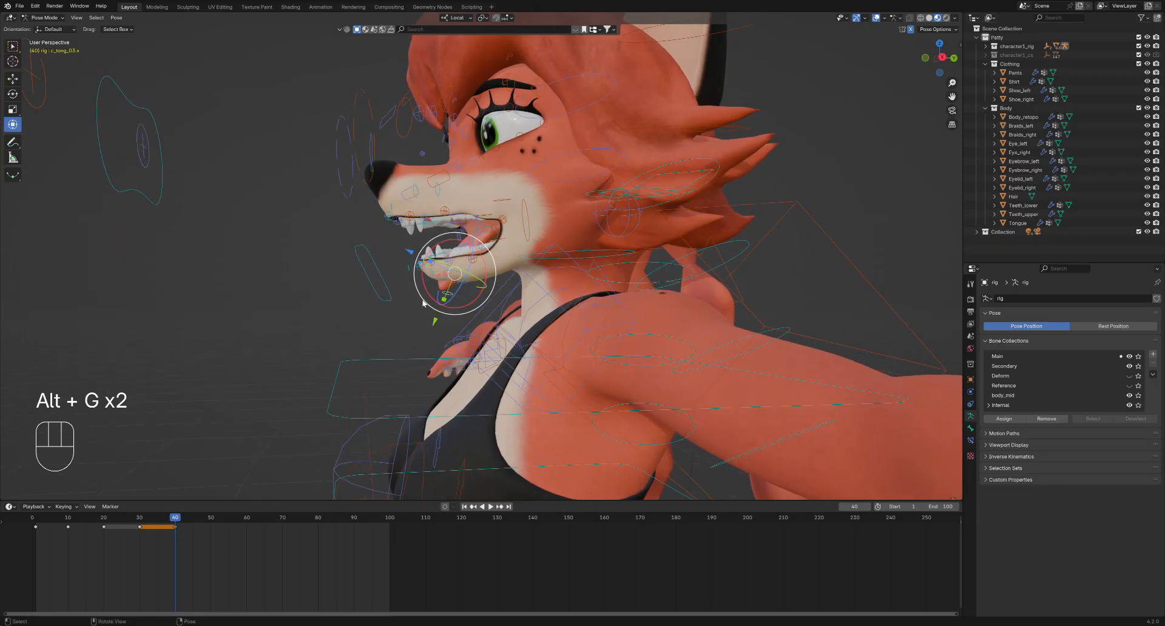
pyautogui.hotkey('alt', 'r')
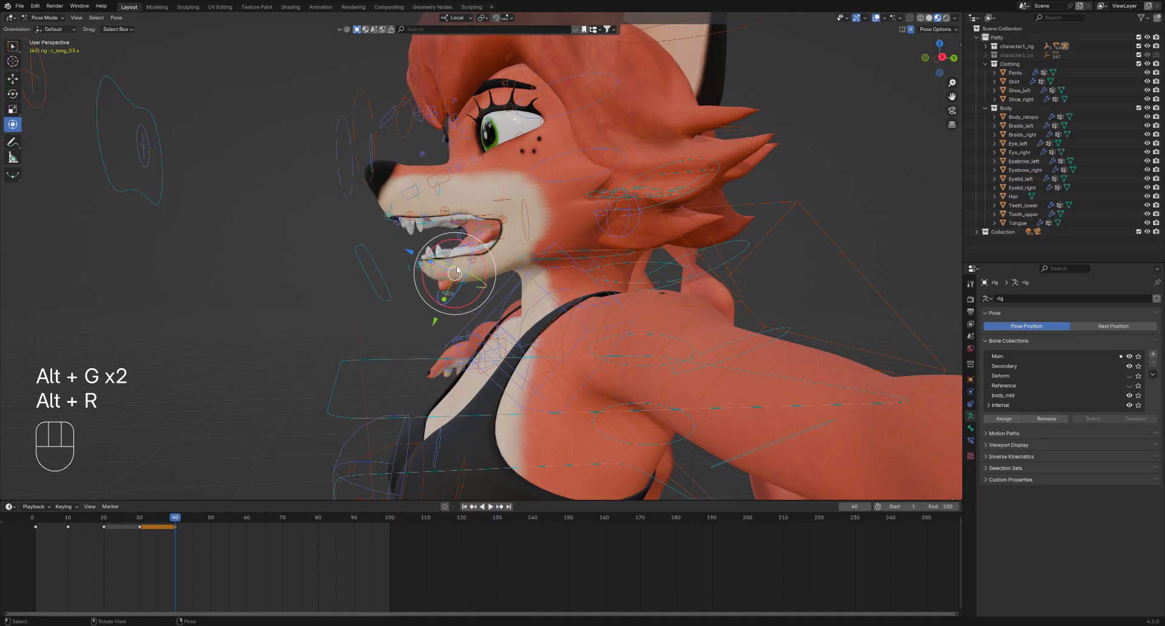
# Lower the left eye's upper eyelid control by about 0.03 m
pyautogui.moveTo(438, 284); pyautogui.dragTo(443, 235, button='middle')
pyautogui.click(251, 221)
pyautogui.keyDown('shift'); pyautogui.moveTo(291, 207); pyautogui.dragTo(438, 255, button='middle'); pyautogui.keyUp('shift')
pyautogui.press('g')
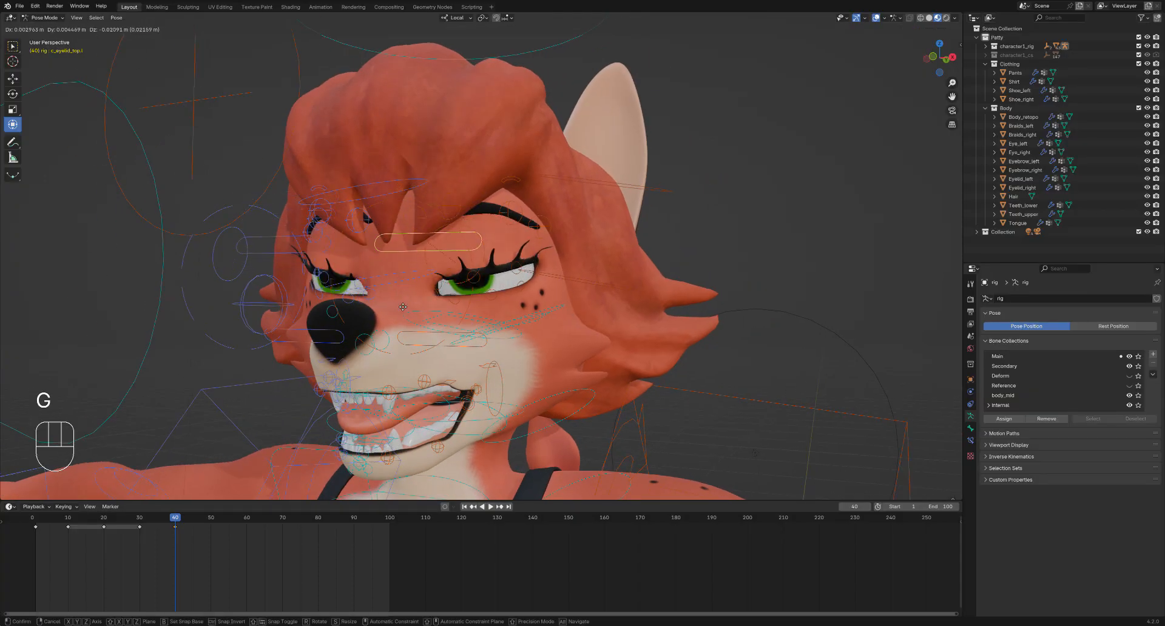
pyautogui.click(401, 302)
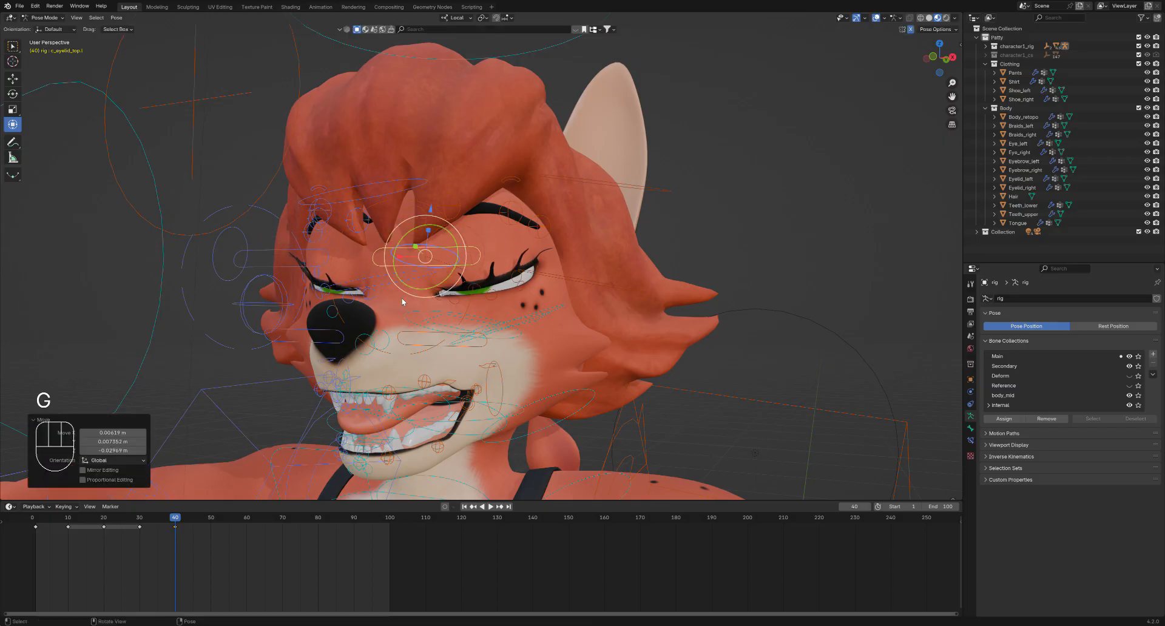
# Nudge the left upper eyelid control and rotate it about 3.3° to follow the slant of the eye
pyautogui.moveTo(385, 247); pyautogui.dragTo(396, 276, button='middle')
pyautogui.press('g')
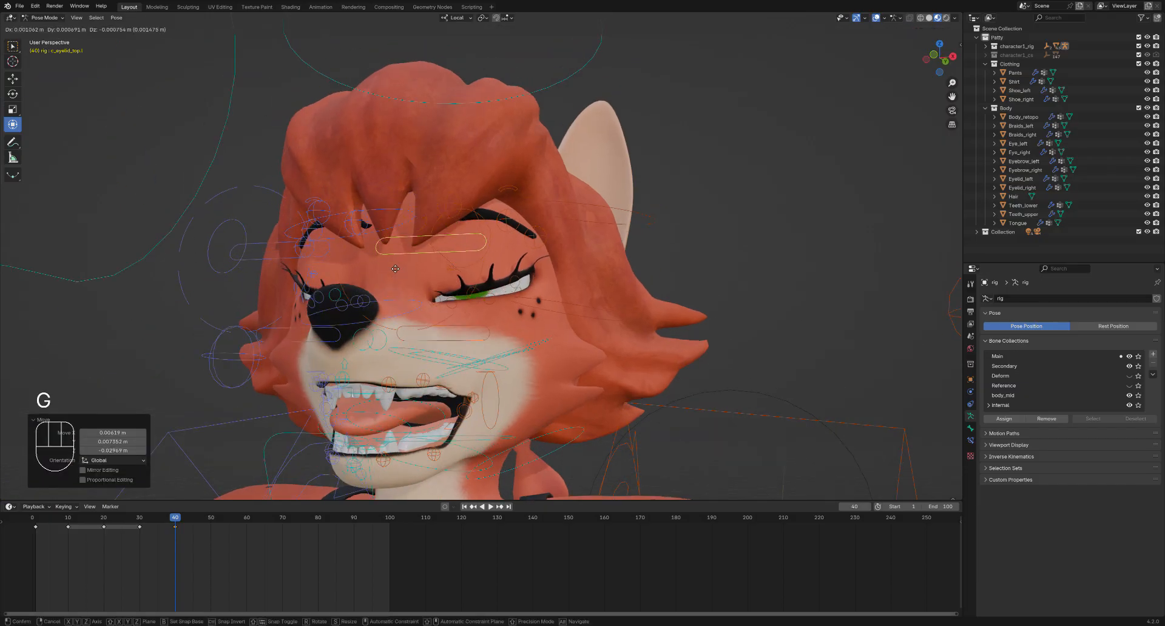
pyautogui.press('r')
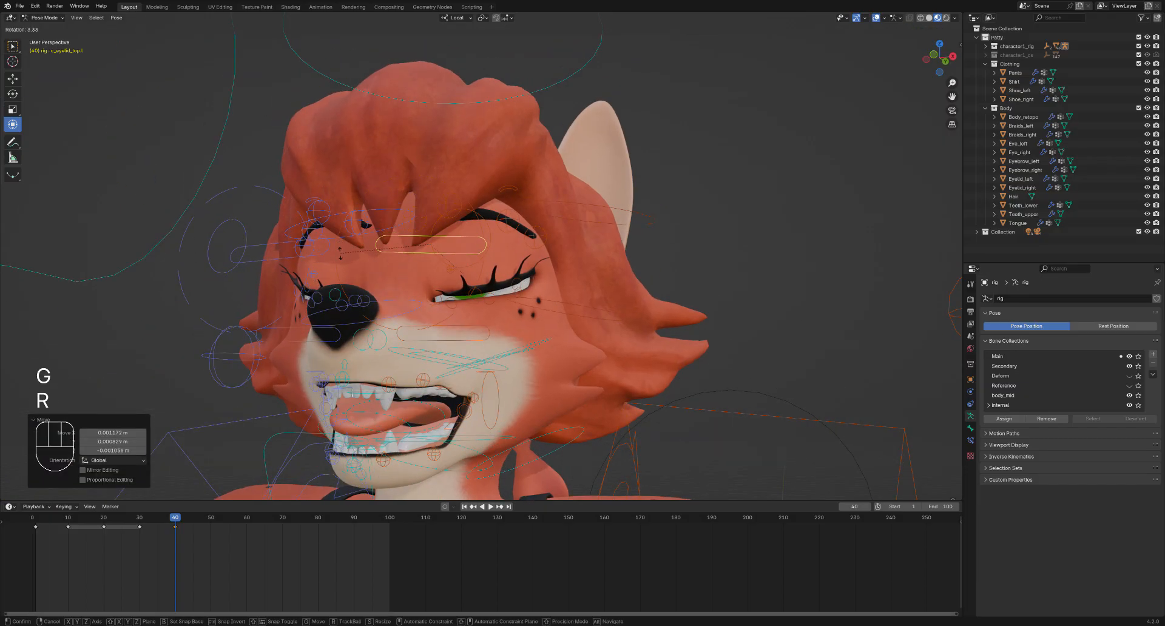
pyautogui.click(343, 251)
pyautogui.press('g')
pyautogui.click(350, 259)
# Shift the left upper eyelid control further to shut the eye and rotate it about 1.7°
pyautogui.moveTo(351, 259); pyautogui.dragTo(373, 279, button='middle')
pyautogui.press('g')
pyautogui.press('g')
pyautogui.click(373, 277)
pyautogui.press('r')
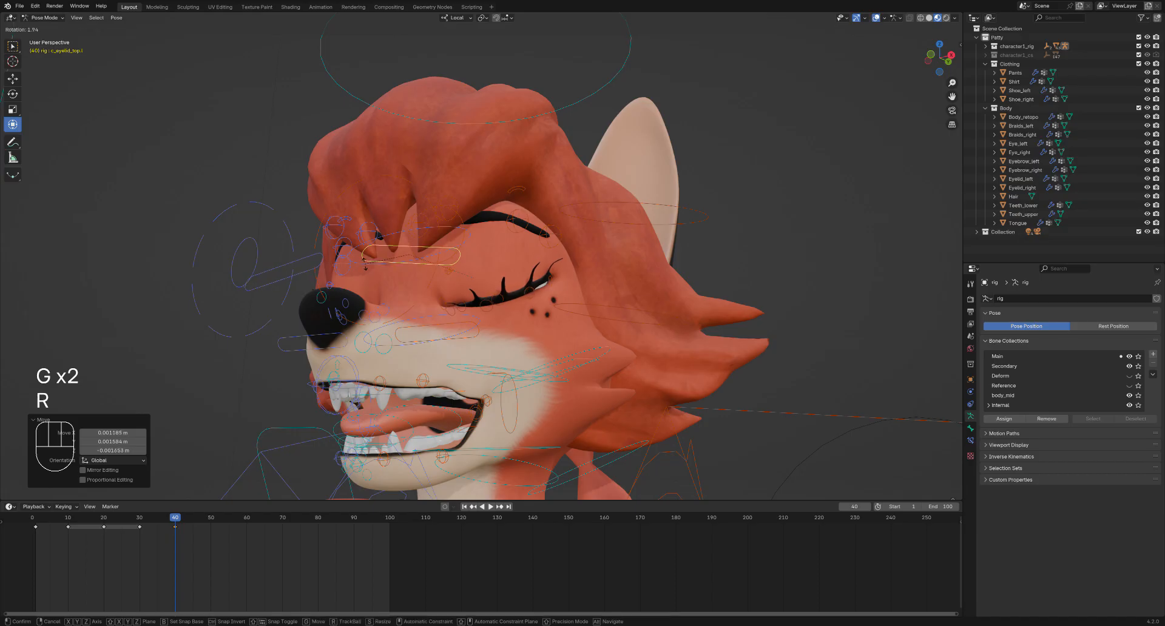
pyautogui.click(370, 264)
pyautogui.moveTo(370, 263)
pyautogui.mouseDown(button='middle')
pyautogui.moveTo(449, 270)
pyautogui.moveTo(374, 270)
pyautogui.mouseUp(button='middle')
# Adjust the left lower eyelid control to meet the upper lid, rotating it about 2° and fine-tuning its position
pyautogui.moveTo(472, 278); pyautogui.dragTo(401, 318, button='middle')
pyautogui.click(442, 344)
pyautogui.press('g')
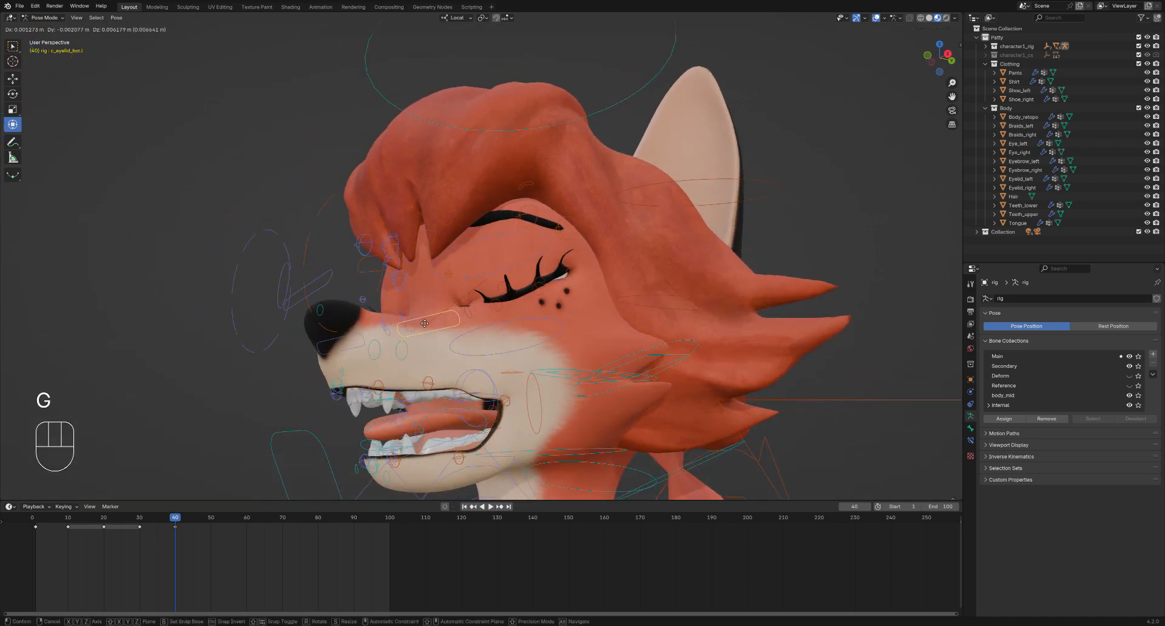
pyautogui.click(438, 335)
pyautogui.press('g')
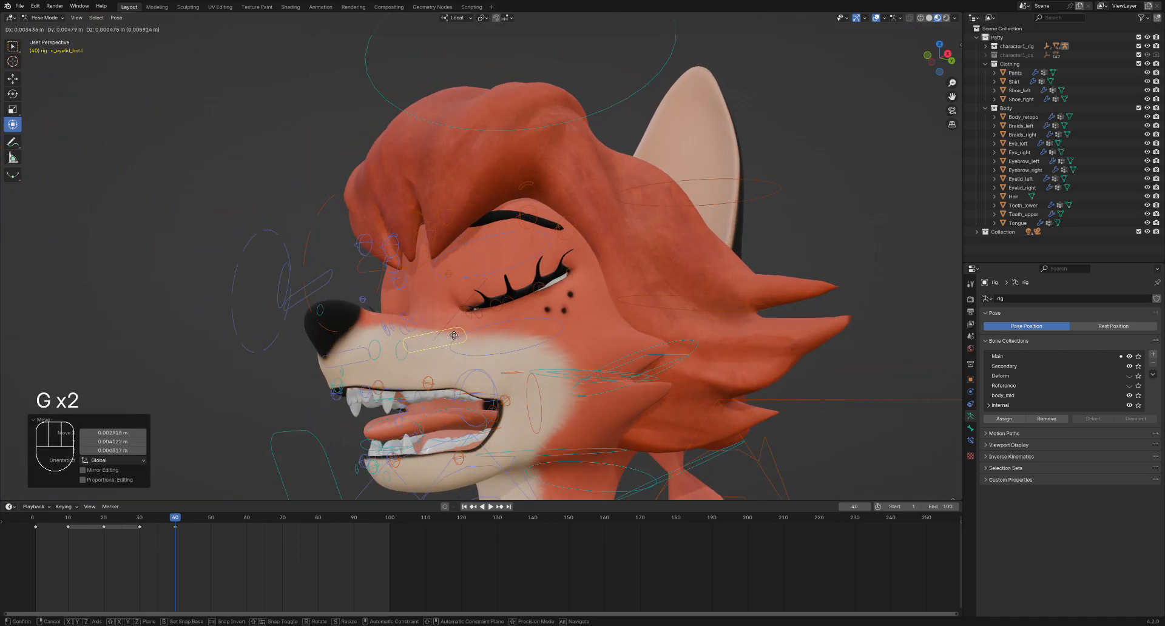
pyautogui.click(457, 329)
pyautogui.press('r')
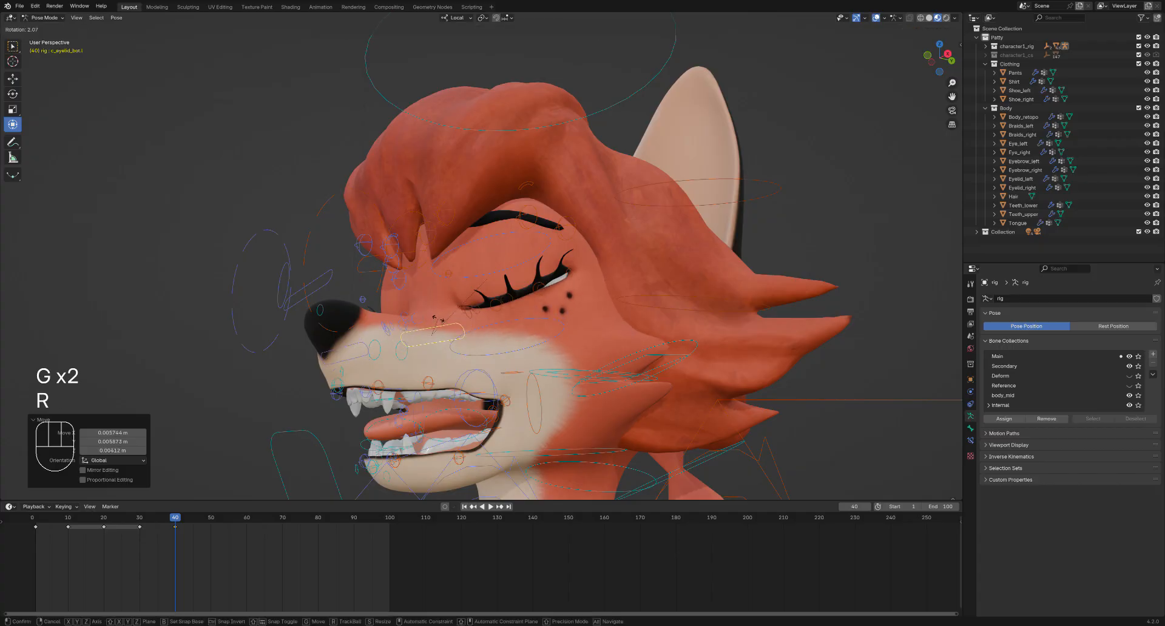
pyautogui.click(435, 320)
pyautogui.moveTo(434, 320); pyautogui.dragTo(439, 226, button='middle')
pyautogui.press('g')
pyautogui.click(465, 307)
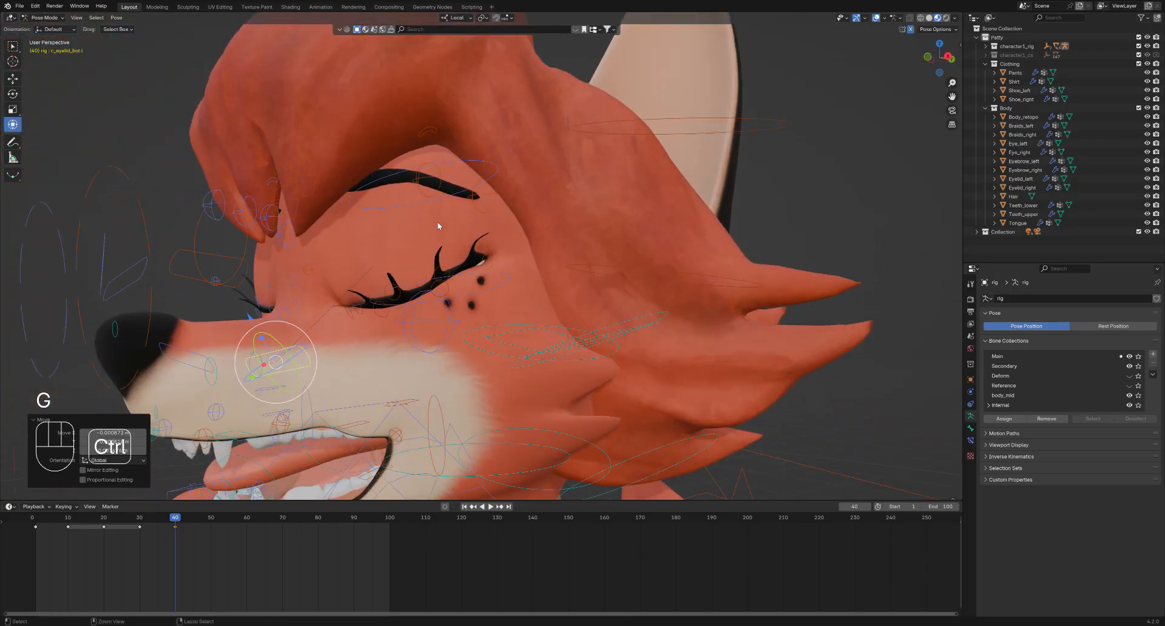
# Move the left eye's outer eyelid-corner control slightly upward, adjusting it twice to fit the closed lids
pyautogui.click(488, 263)
pyautogui.press('g')
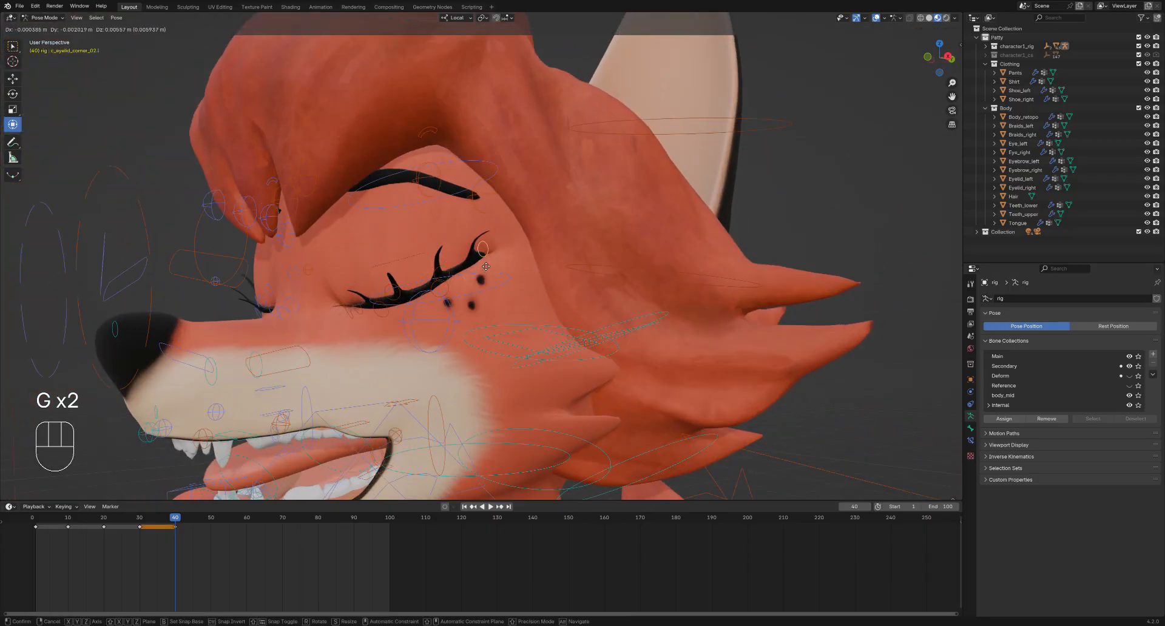
pyautogui.click(484, 269)
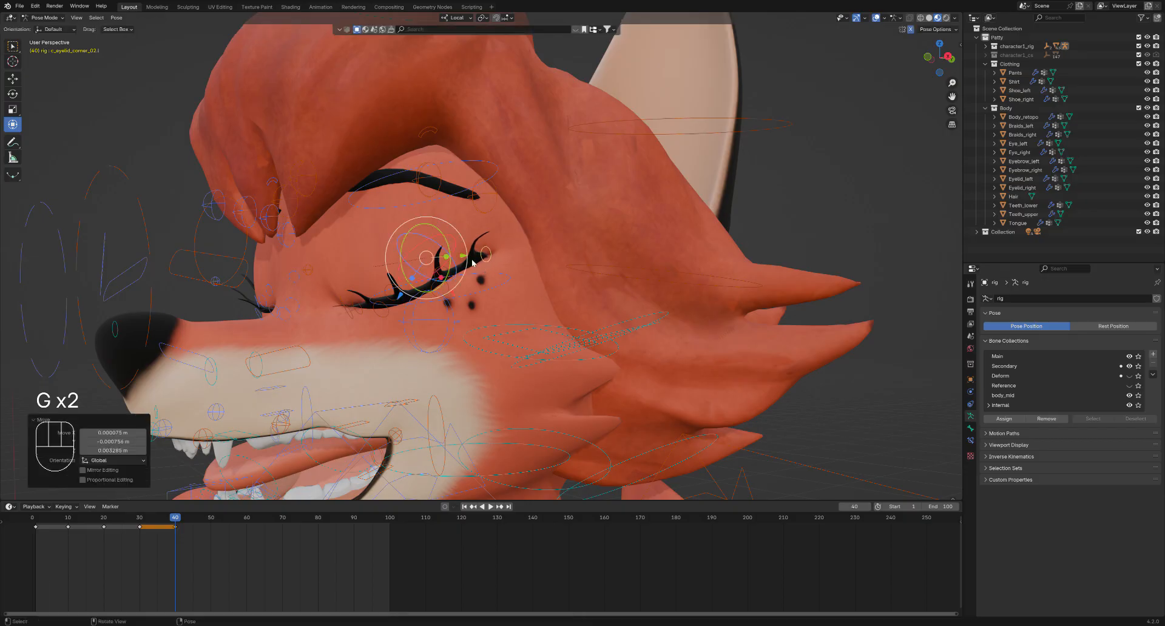
pyautogui.keyDown('ctrl'); pyautogui.moveTo(484, 269); pyautogui.dragTo(521, 241, button='middle'); pyautogui.keyUp('ctrl')
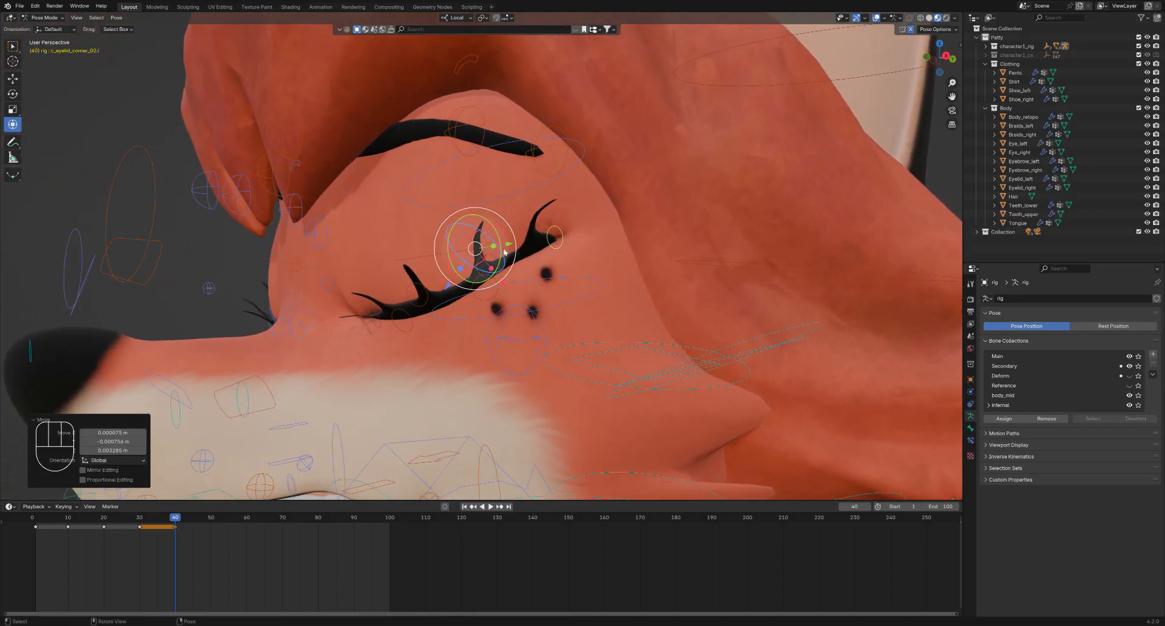
pyautogui.press('g')
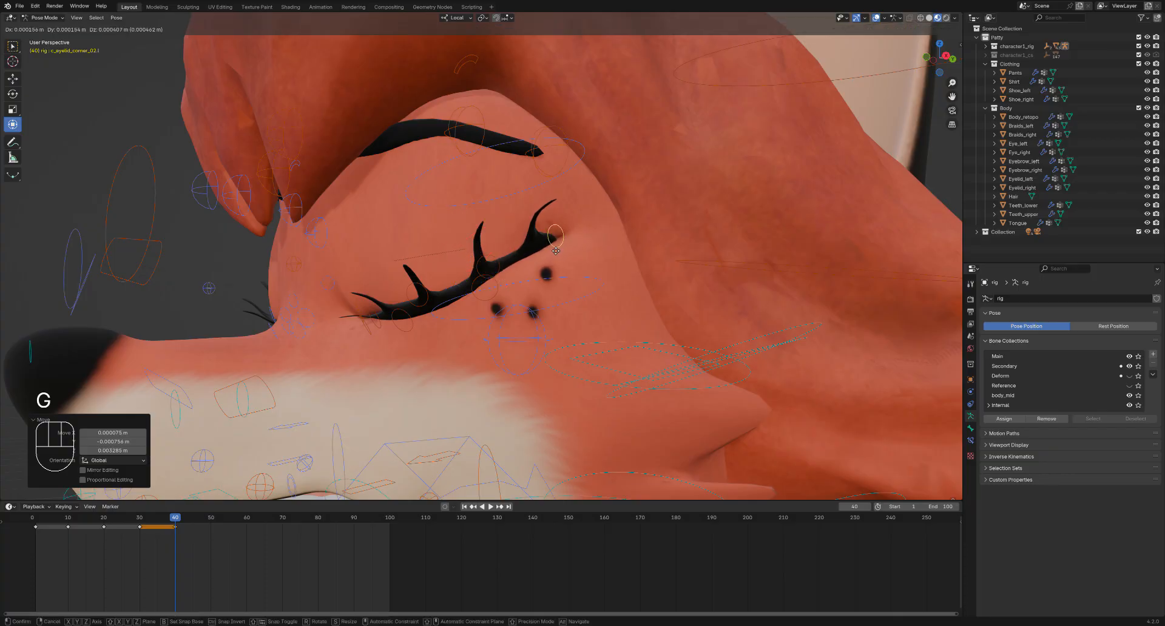
pyautogui.click(555, 249)
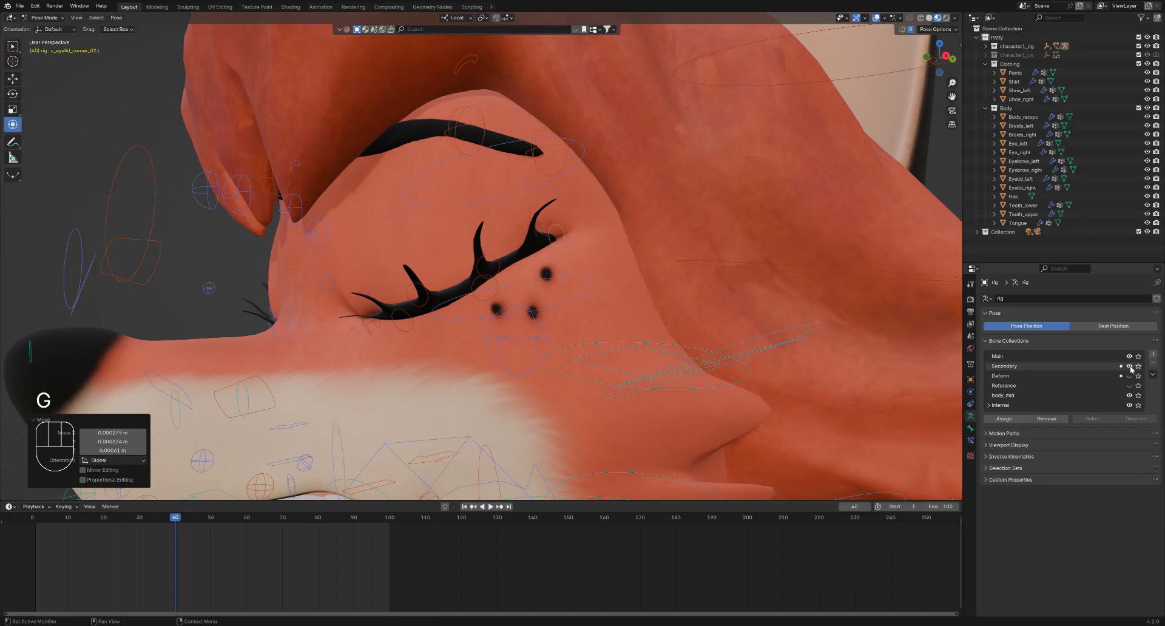
# Fine-tune the position of the left eye's outer eyelid corner and rotate it about 1.9°
pyautogui.moveTo(495, 298); pyautogui.dragTo(483, 288, button='middle')
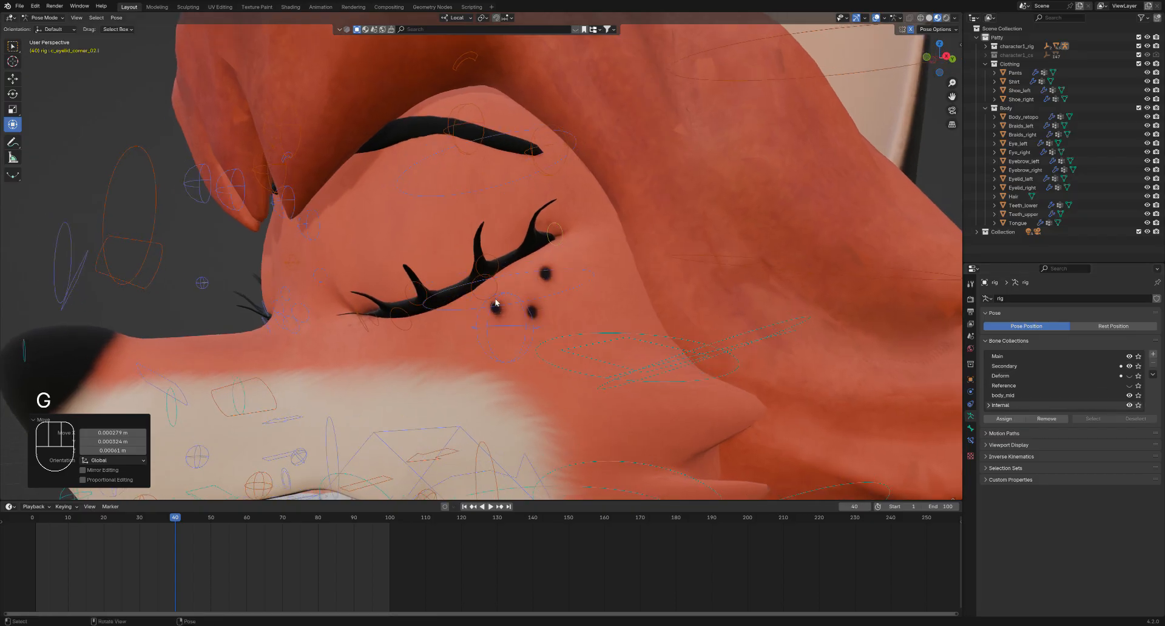
pyautogui.press('g')
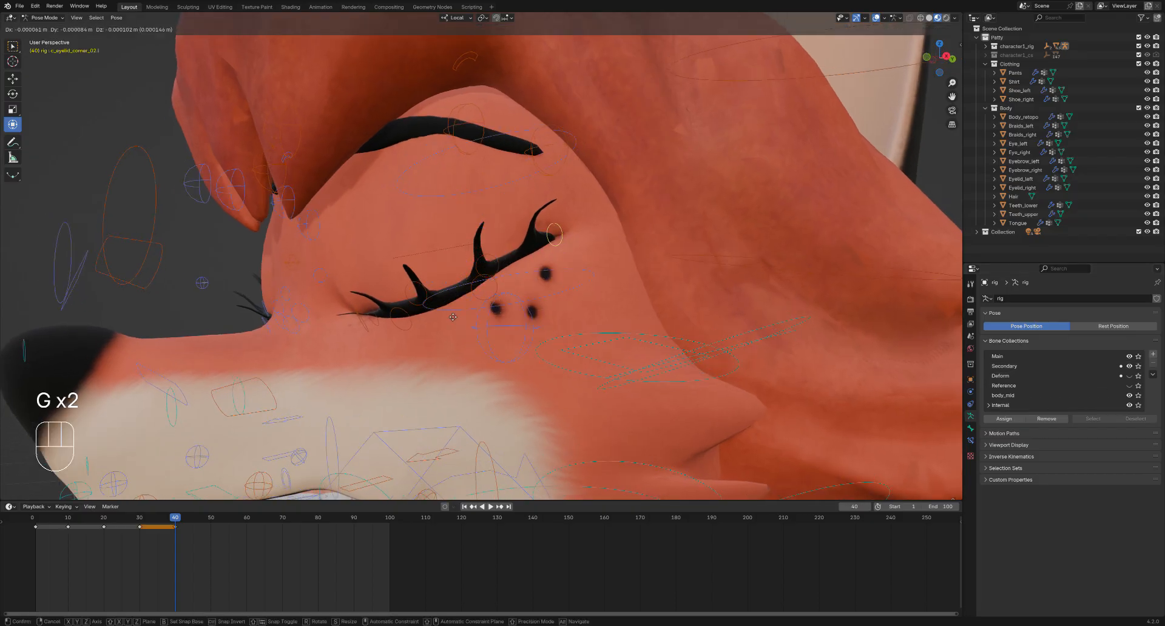
pyautogui.click(456, 310)
pyautogui.moveTo(456, 310); pyautogui.dragTo(500, 276, button='middle')
pyautogui.press('r')
pyautogui.click(437, 292)
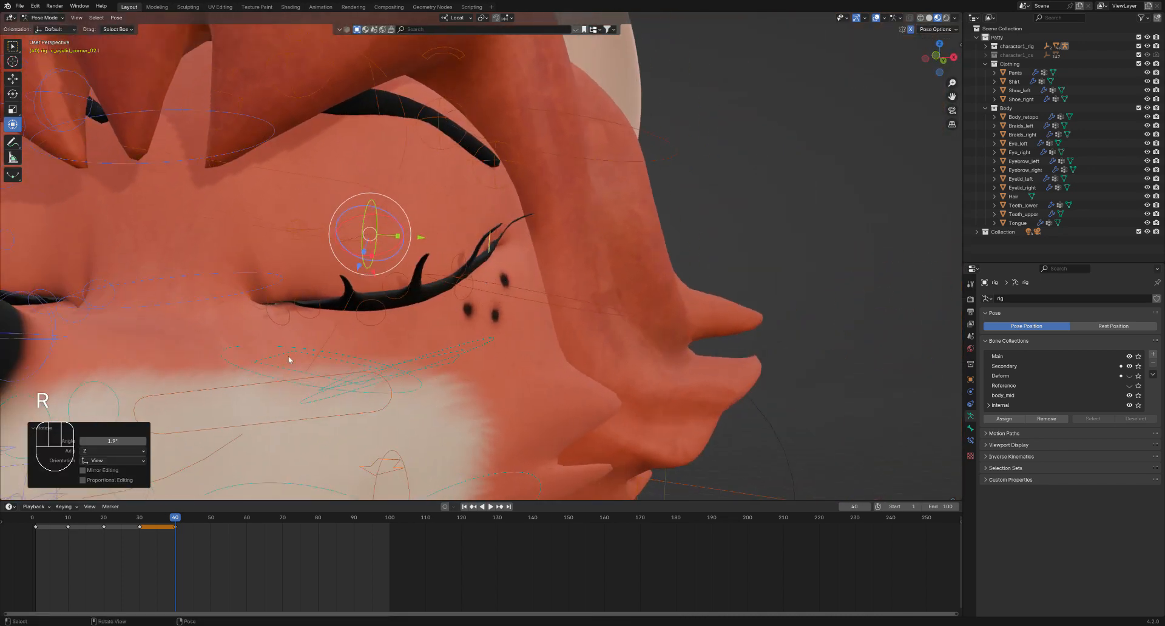
# Shift the left eye's inner eyelid-corner control slightly upward along the closed lid line
pyautogui.click(265, 299)
pyautogui.press('g')
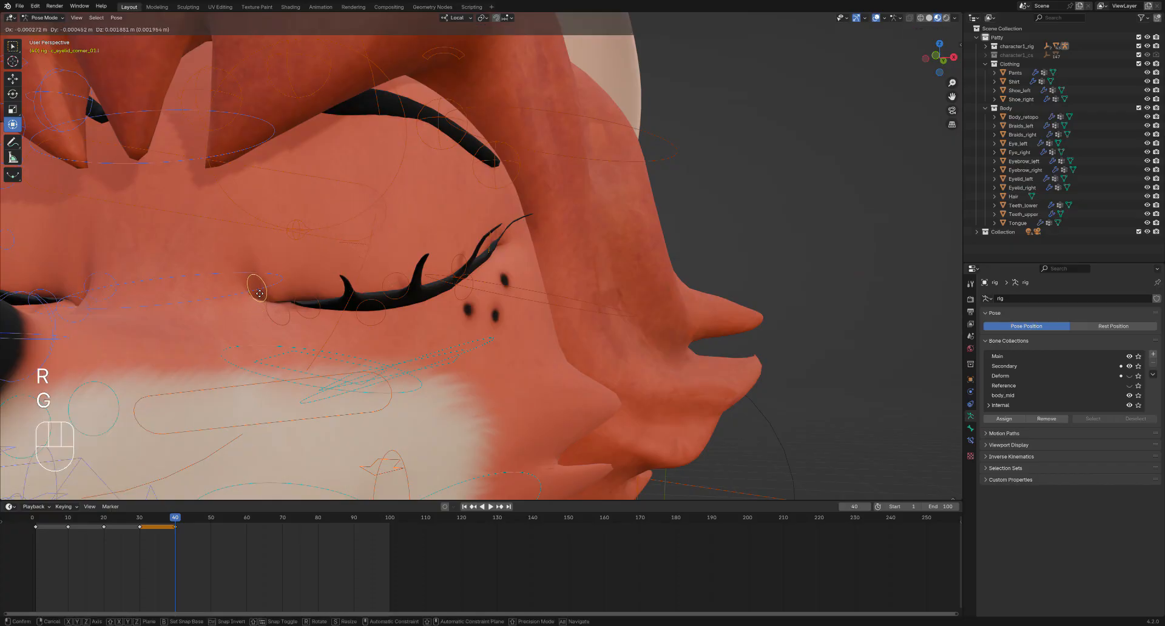
pyautogui.click(259, 294)
# Raise the left upper eyelid control about 0.03 m to open the eye and rotate it about 15°
pyautogui.moveTo(259, 294); pyautogui.dragTo(424, 301, button='middle')
pyautogui.click(393, 277)
pyautogui.press('g')
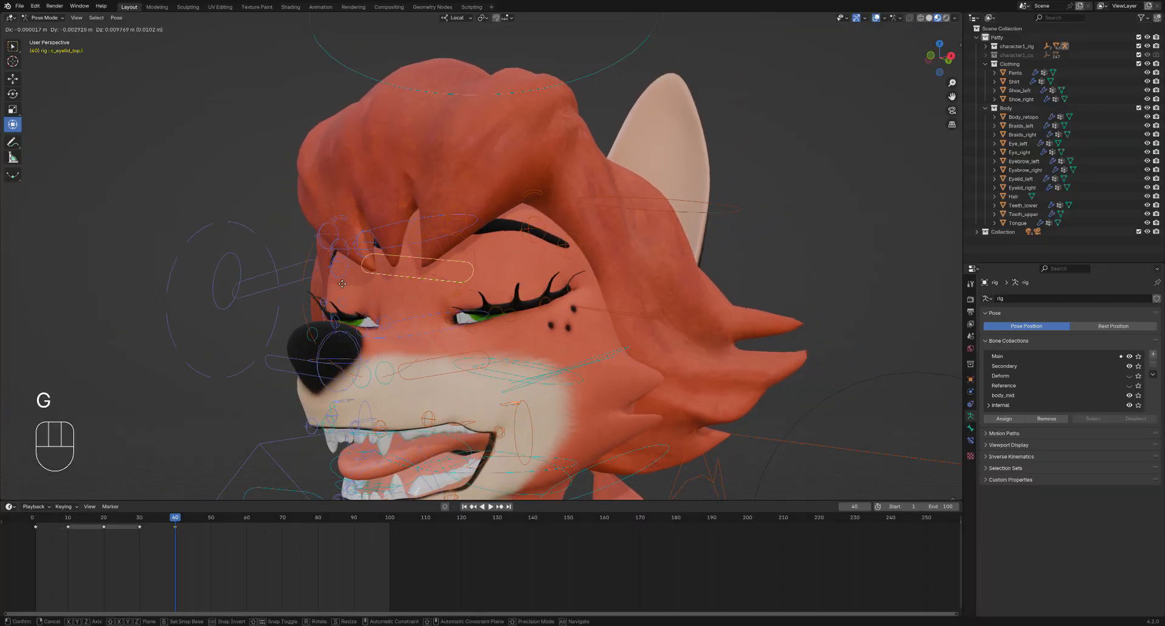
pyautogui.click(345, 261)
pyautogui.moveTo(345, 261); pyautogui.dragTo(347, 243, button='middle')
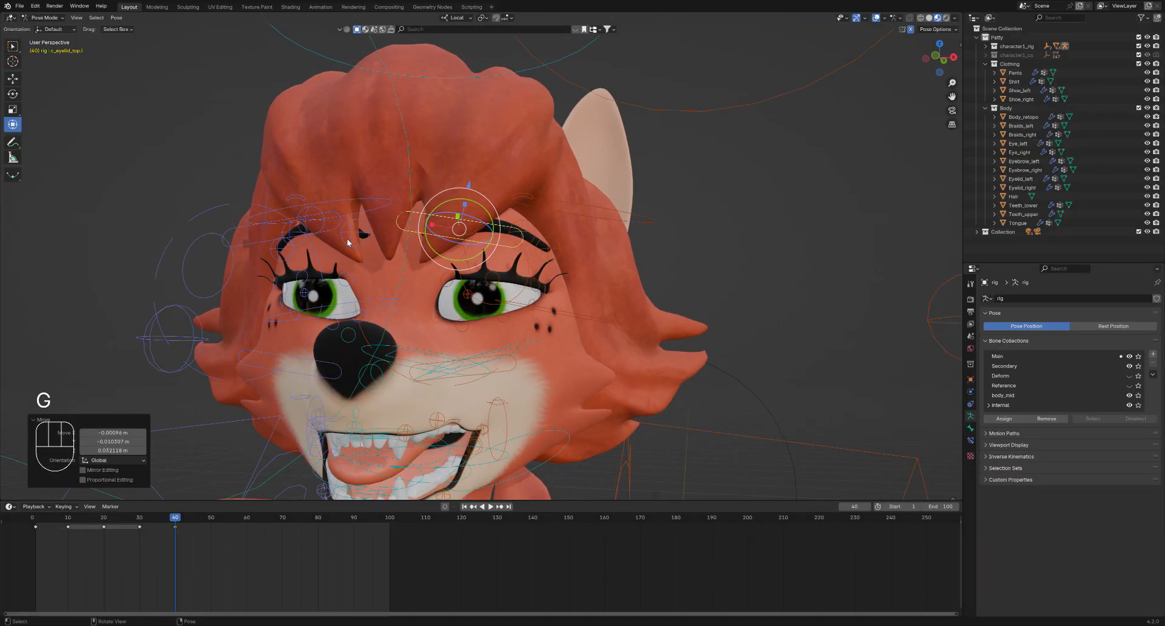
pyautogui.press('r')
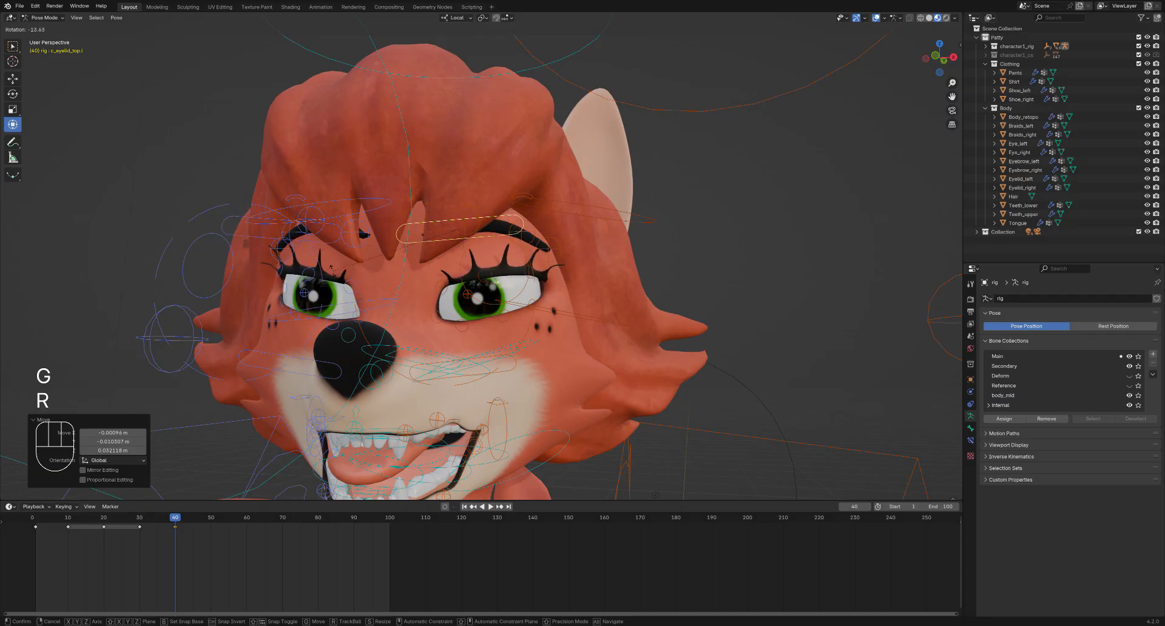
pyautogui.click(340, 283)
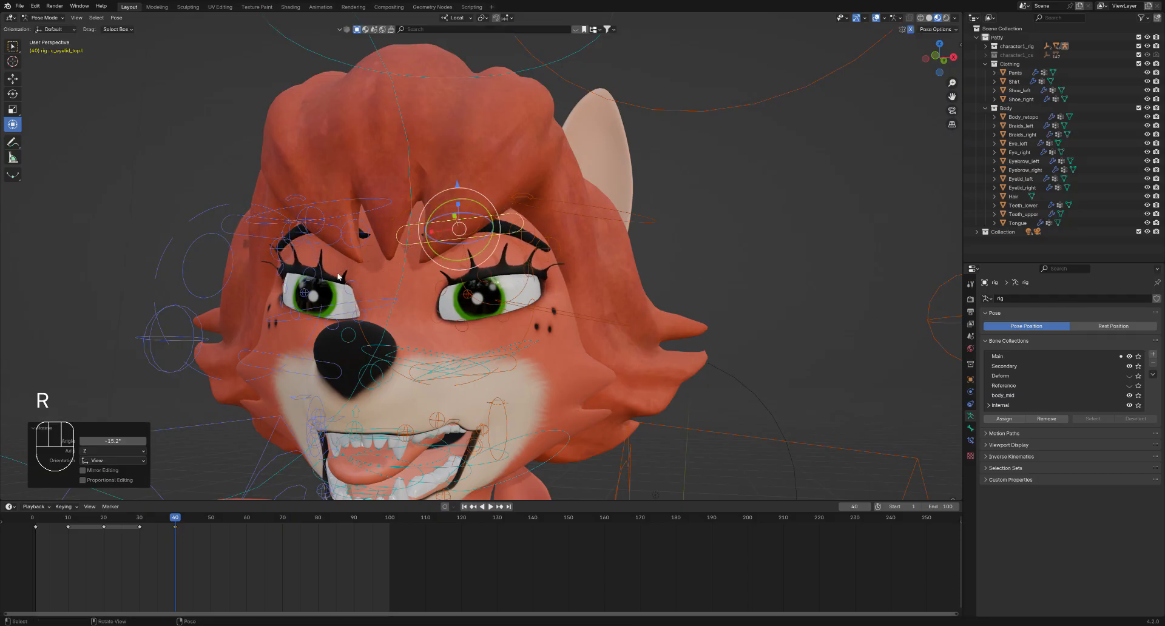
# Level out the left upper eyelid control's rotation and lower it about 0.02 m over the eye
pyautogui.press('g')
pyautogui.click(340, 295)
pyautogui.press('r')
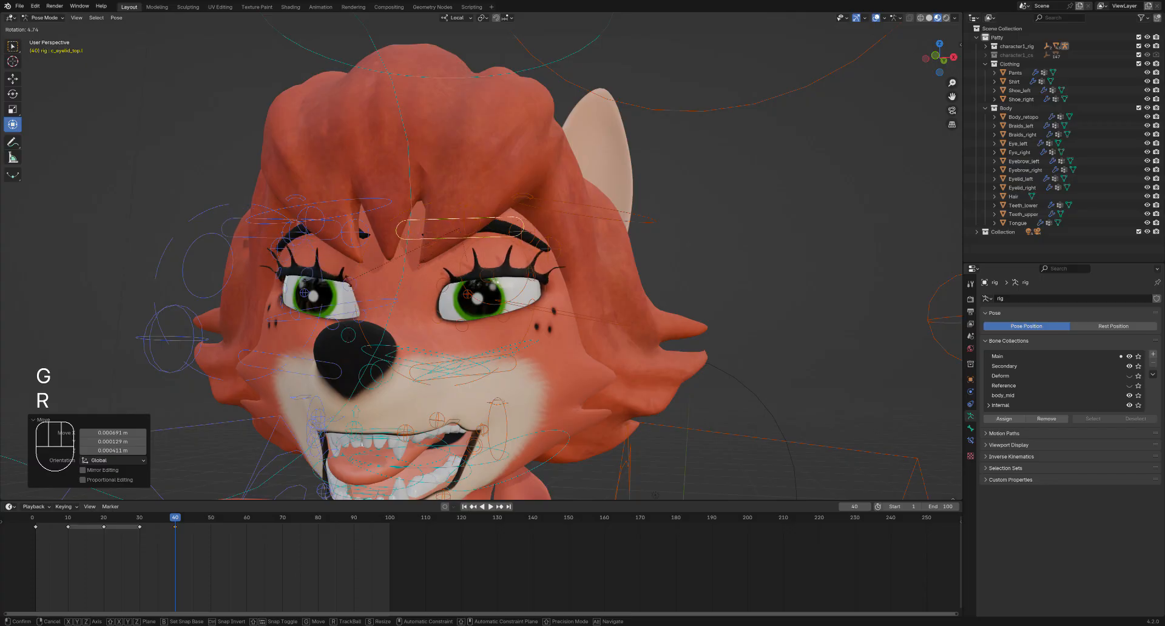
pyautogui.click(345, 300)
pyautogui.press('g')
pyautogui.click(350, 308)
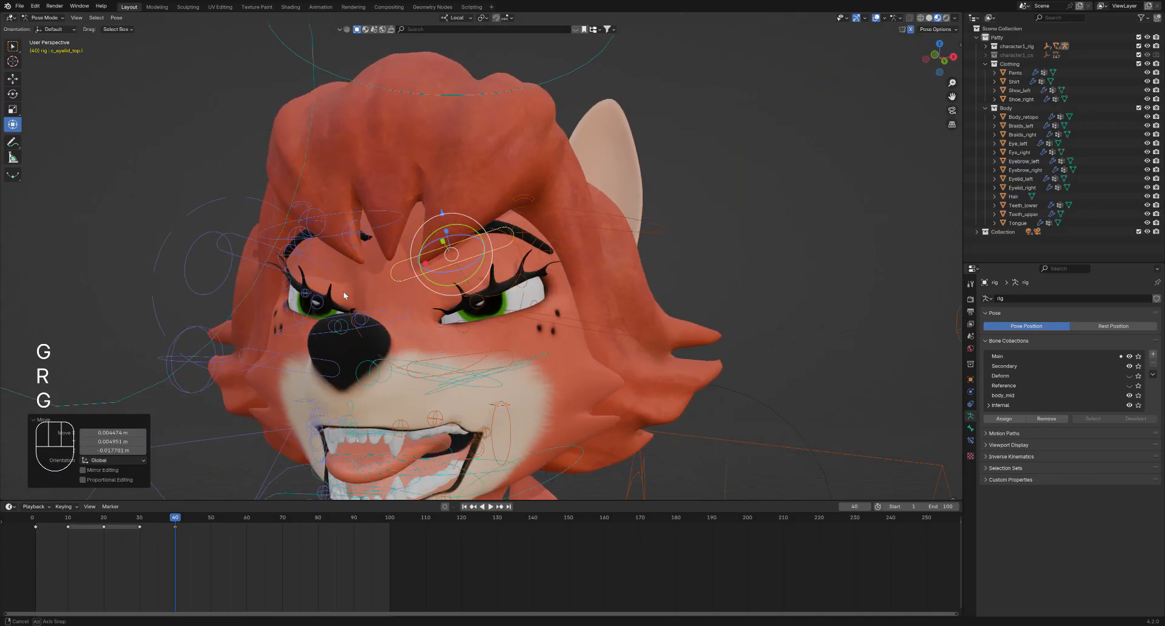
# Reposition the left upper eyelid control and rotate it about 13° for a steep, angry inward slant
pyautogui.press('g')
pyautogui.click(353, 311)
pyautogui.press('r')
pyautogui.click(354, 312)
pyautogui.press('g')
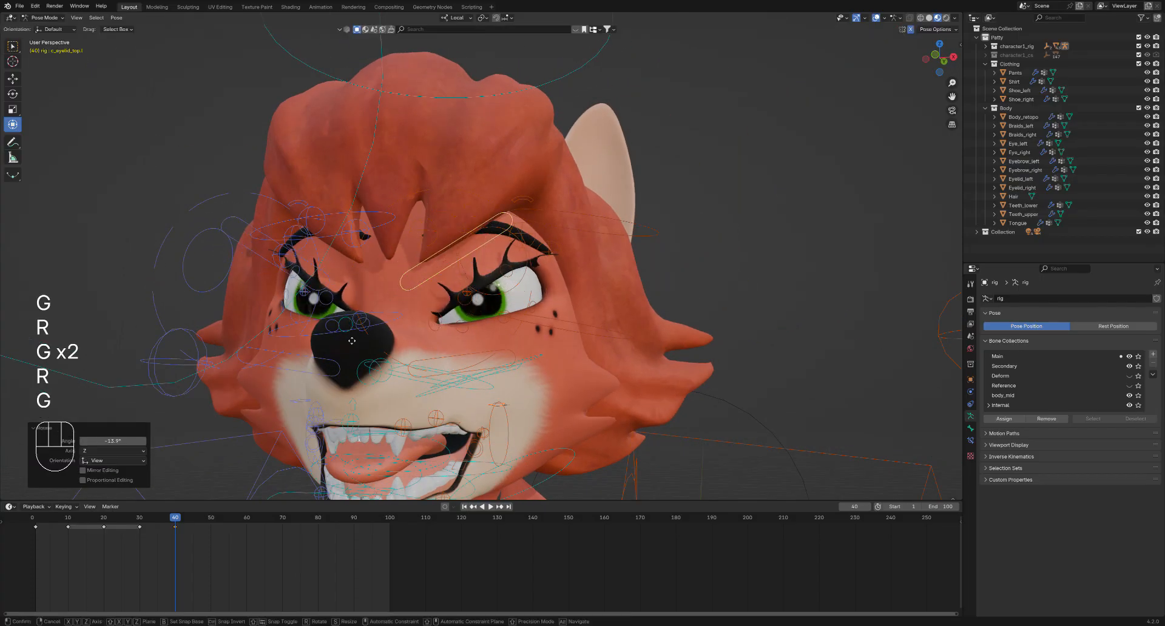
pyautogui.click(346, 315)
# Rotate the left upper eyelid control to the opposite slant, ending with a turn of about 21°, and adjust its height
pyautogui.press('r')
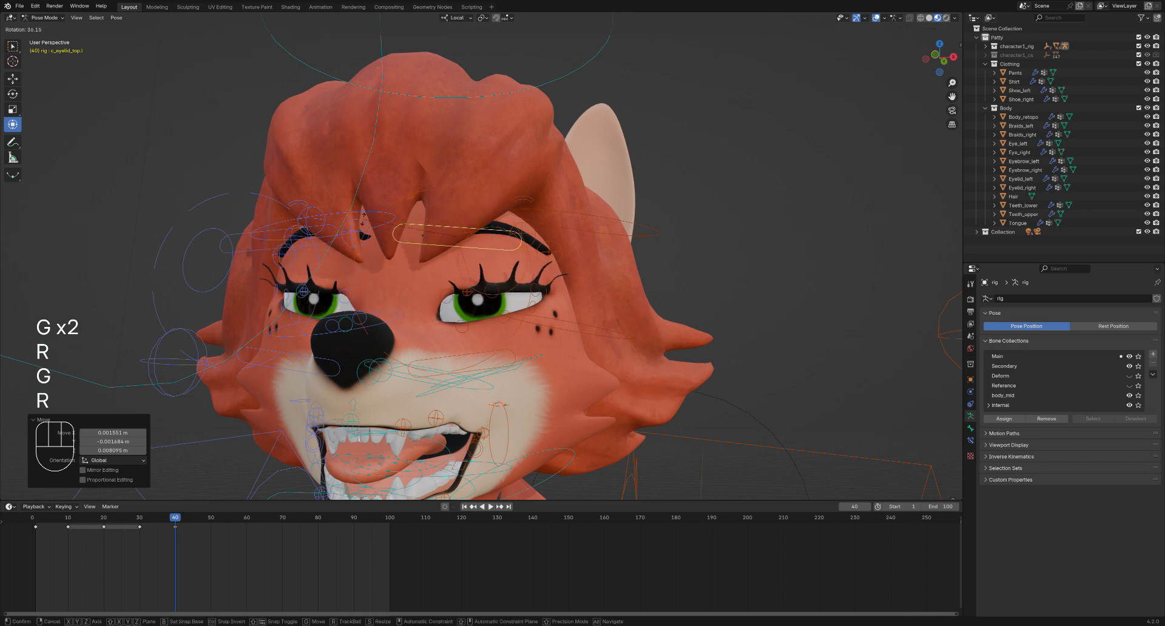
pyautogui.click(337, 294)
pyautogui.press('g')
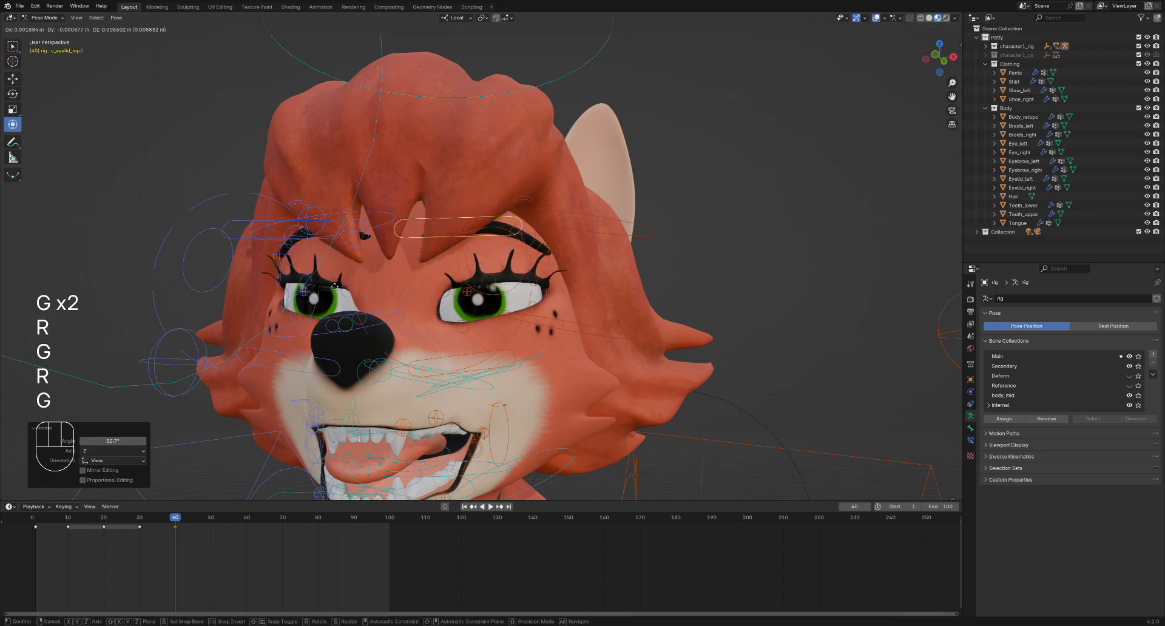
pyautogui.click(338, 260)
pyautogui.press('r')
pyautogui.click(343, 199)
pyautogui.press('g')
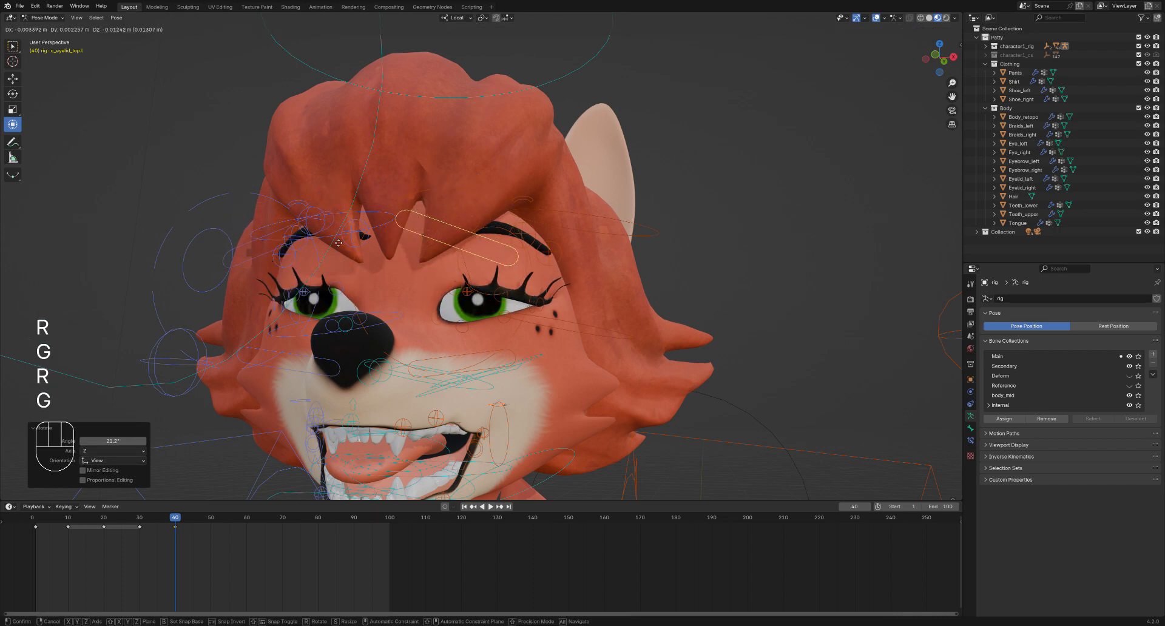
pyautogui.click(344, 174)
# Rotate the left upper eyelid control back toward level and move it down over the eye
pyautogui.moveTo(299, 269); pyautogui.dragTo(312, 288, button='middle')
pyautogui.press('r')
pyautogui.click(332, 314)
pyautogui.press('g')
pyautogui.click(339, 364)
# Lower the whole left eyebrow control about 0.01 m toward the eye
pyautogui.keyDown('shift'); pyautogui.moveTo(367, 233); pyautogui.dragTo(349, 312, button='middle'); pyautogui.keyUp('shift')
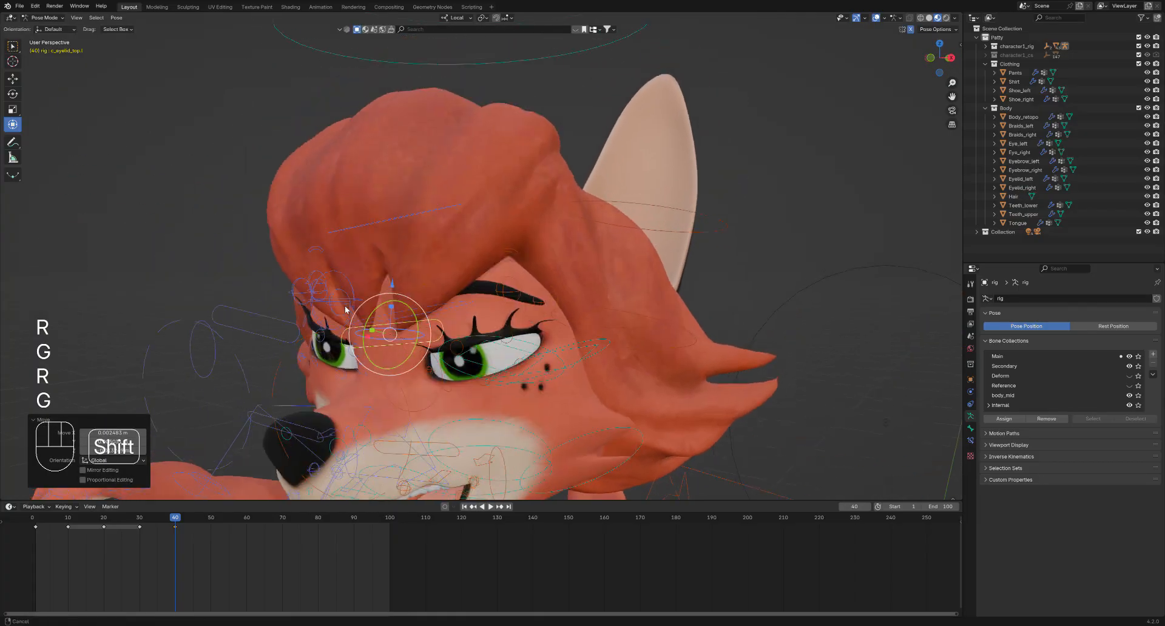
pyautogui.moveTo(493, 261); pyautogui.dragTo(458, 260, button='middle')
pyautogui.click(503, 264)
pyautogui.moveTo(390, 290)
pyautogui.mouseDown(button='middle')
pyautogui.moveTo(427, 319)
pyautogui.moveTo(375, 295)
pyautogui.mouseUp(button='middle')
pyautogui.press('g')
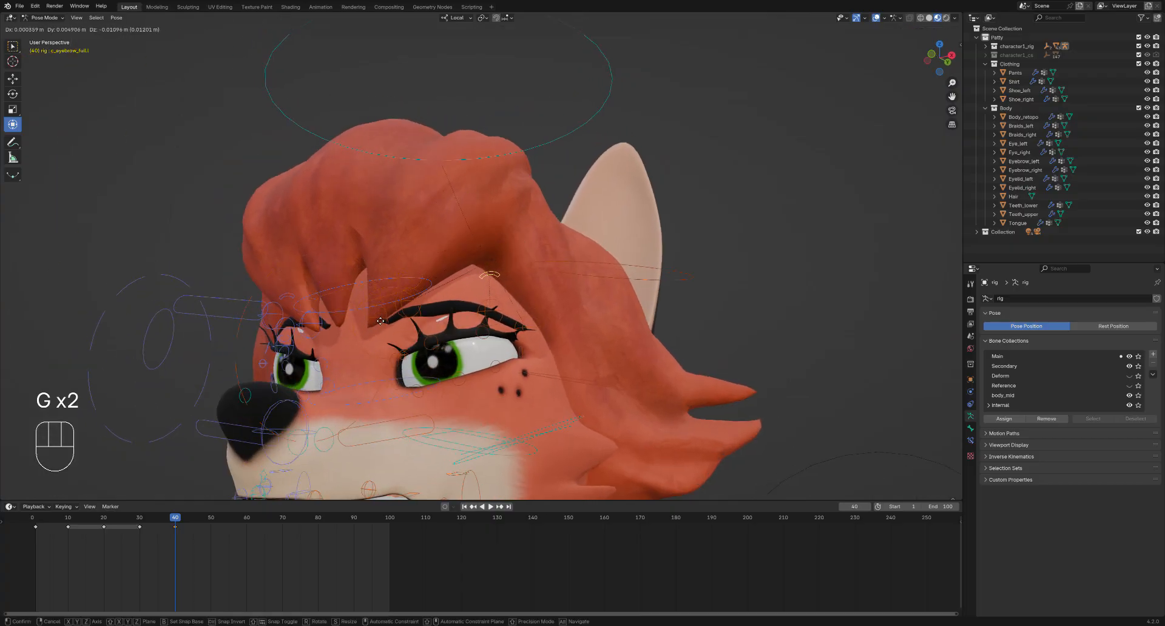
pyautogui.click(382, 315)
# Rotate the whole left eyebrow control about 8° and adjust its position above the eye
pyautogui.moveTo(381, 315); pyautogui.dragTo(350, 303, button='middle')
pyautogui.press('r')
pyautogui.click(361, 330)
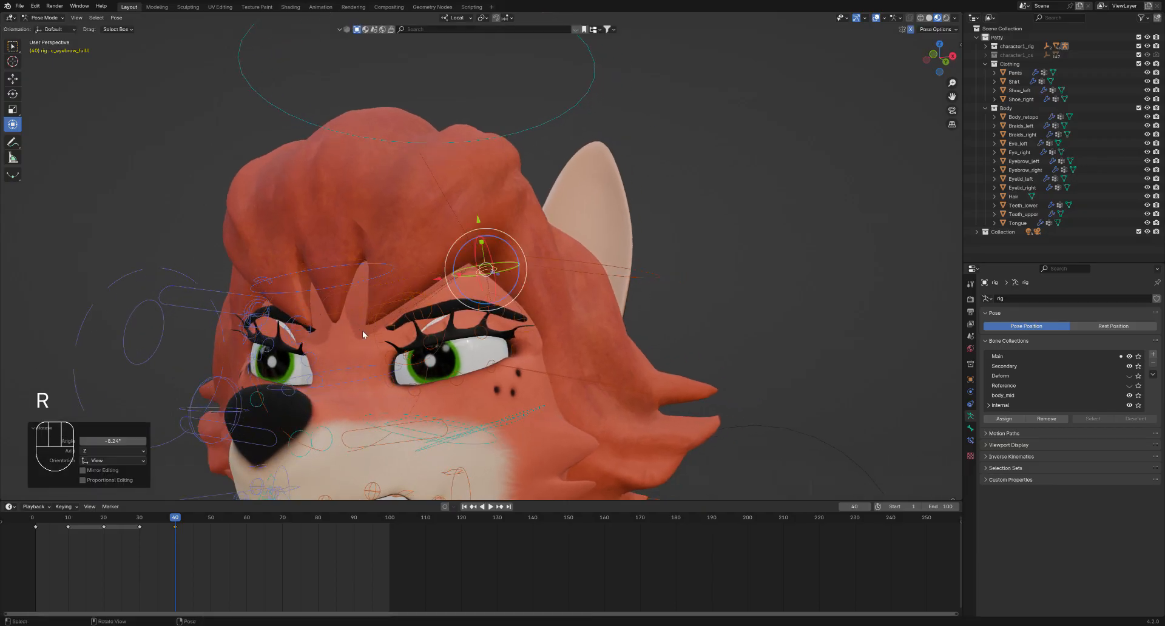
pyautogui.press('g')
pyautogui.click(352, 323)
# Slide the whole left eyebrow control along its local X axis, and further move and rotate it to tune the frown
pyautogui.moveTo(352, 323)
pyautogui.mouseDown(button='middle')
pyautogui.moveTo(380, 297)
pyautogui.moveTo(351, 308)
pyautogui.mouseUp(button='middle')
pyautogui.keyDown('shift'); pyautogui.moveTo(351, 309); pyautogui.dragTo(346, 276, button='middle'); pyautogui.keyUp('shift')
pyautogui.press('g')
pyautogui.press('x')
pyautogui.press('g')
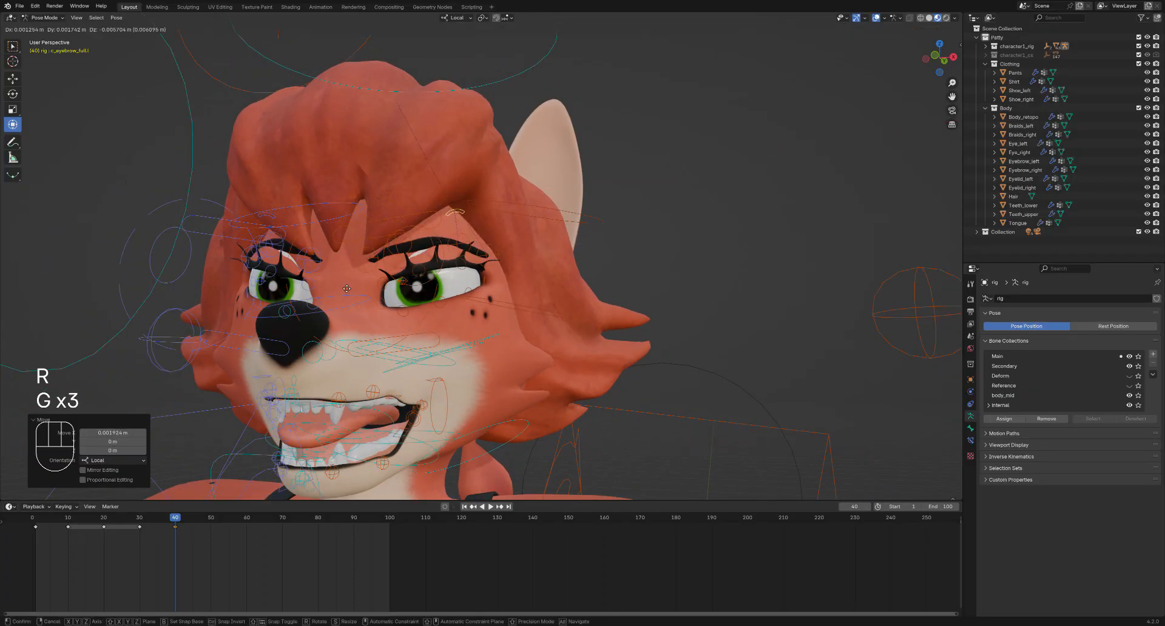
pyautogui.click(340, 282)
pyautogui.press('r')
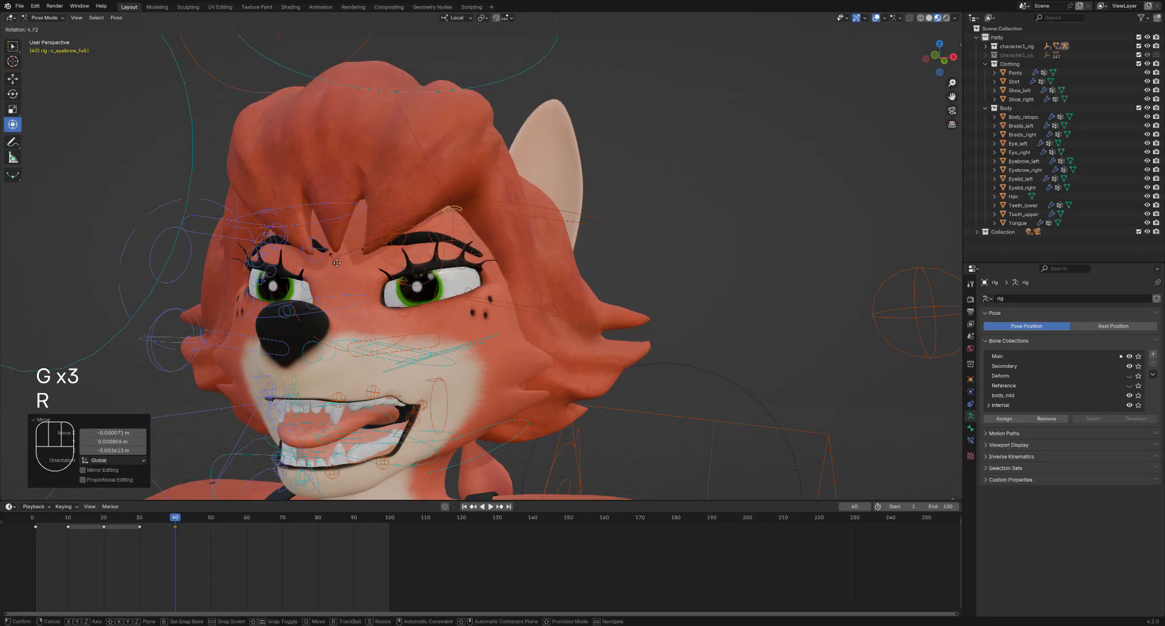
pyautogui.press('g')
pyautogui.click(328, 252)
# Try moving the individual controls along the left eyebrow, from its middle to its inner end
pyautogui.moveTo(491, 233); pyautogui.dragTo(394, 236, button='middle')
pyautogui.click(406, 235)
pyautogui.click(455, 225)
pyautogui.click(411, 246)
pyautogui.click(390, 232)
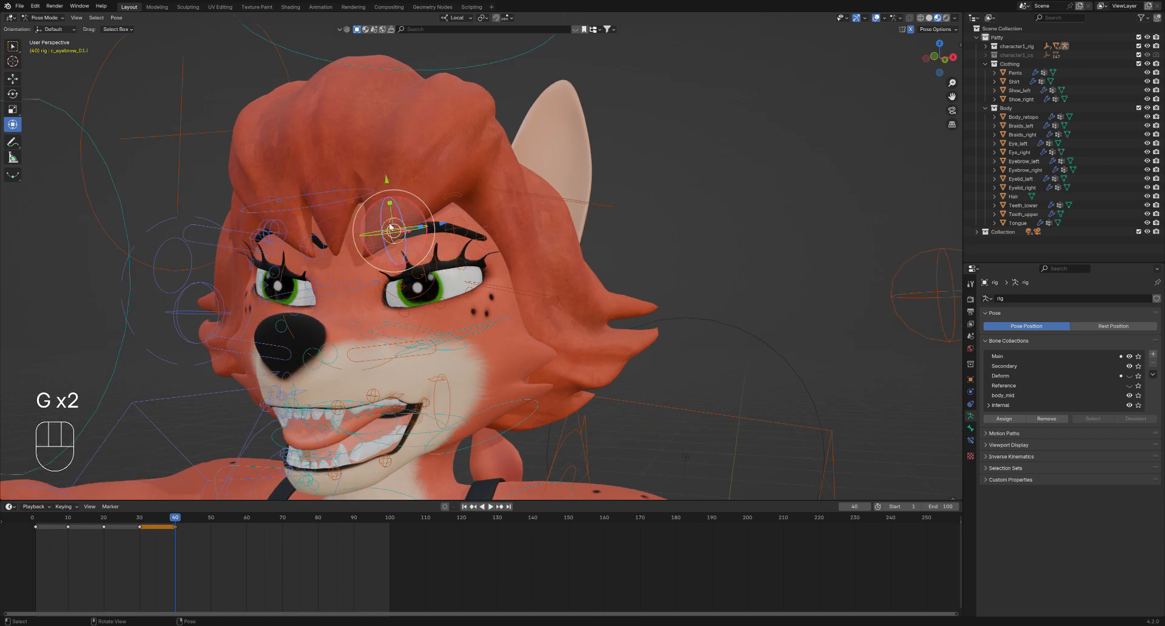
pyautogui.click(383, 231)
pyautogui.click(362, 271)
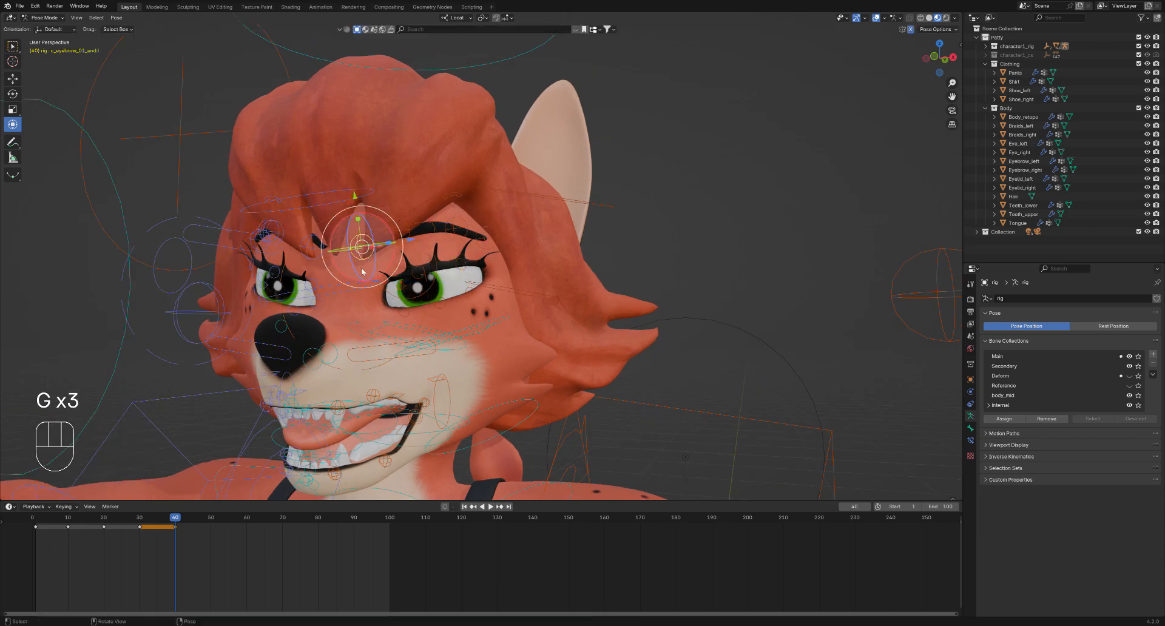
pyautogui.click(332, 256)
# Try inflating the left cheek control by a factor of about 1.05 and deflating it by about 0.78
pyautogui.moveTo(332, 255); pyautogui.dragTo(395, 228, button='middle')
pyautogui.moveTo(443, 323); pyautogui.dragTo(380, 270, button='middle')
pyautogui.press('g')
pyautogui.click(375, 249)
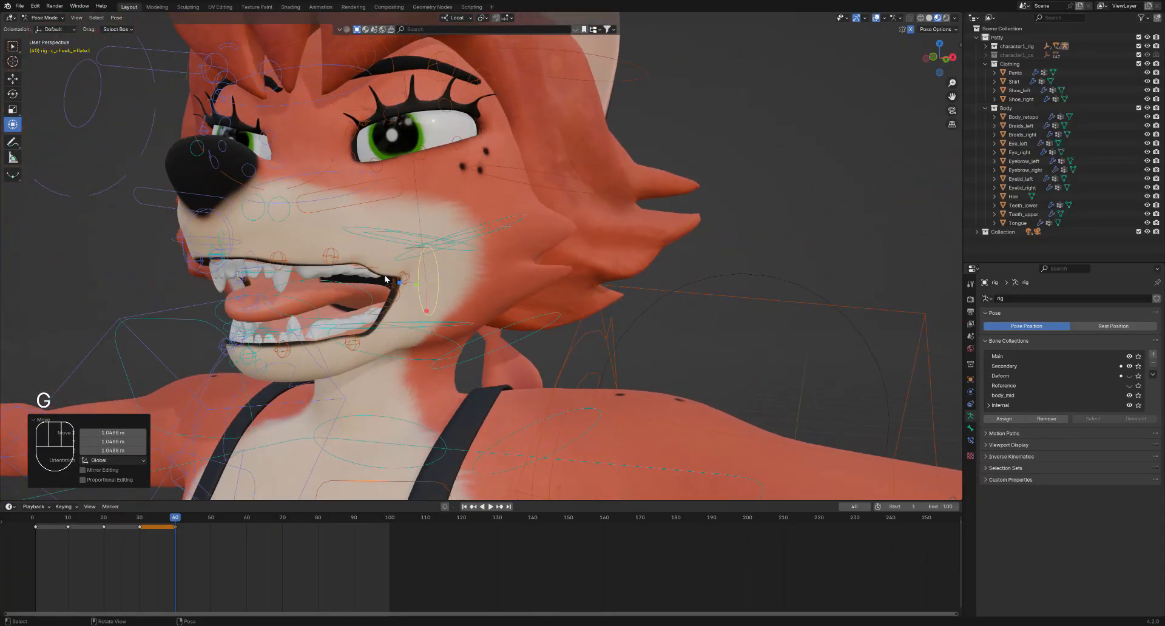
pyautogui.press('g')
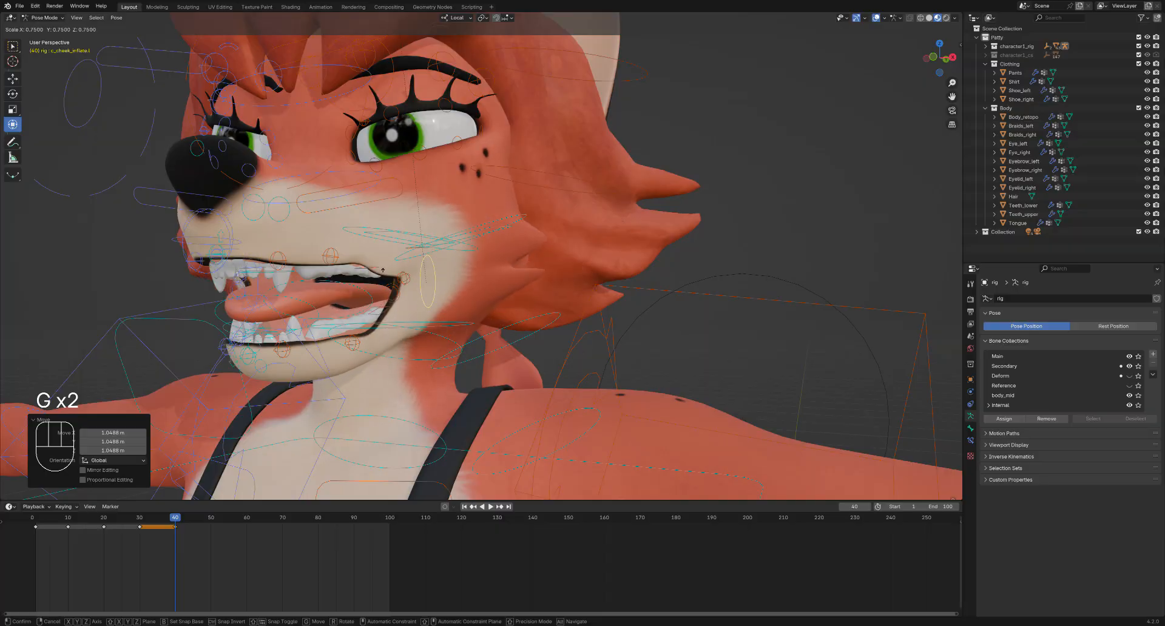
pyautogui.click(383, 269)
pyautogui.moveTo(384, 268); pyautogui.dragTo(393, 267, button='middle')
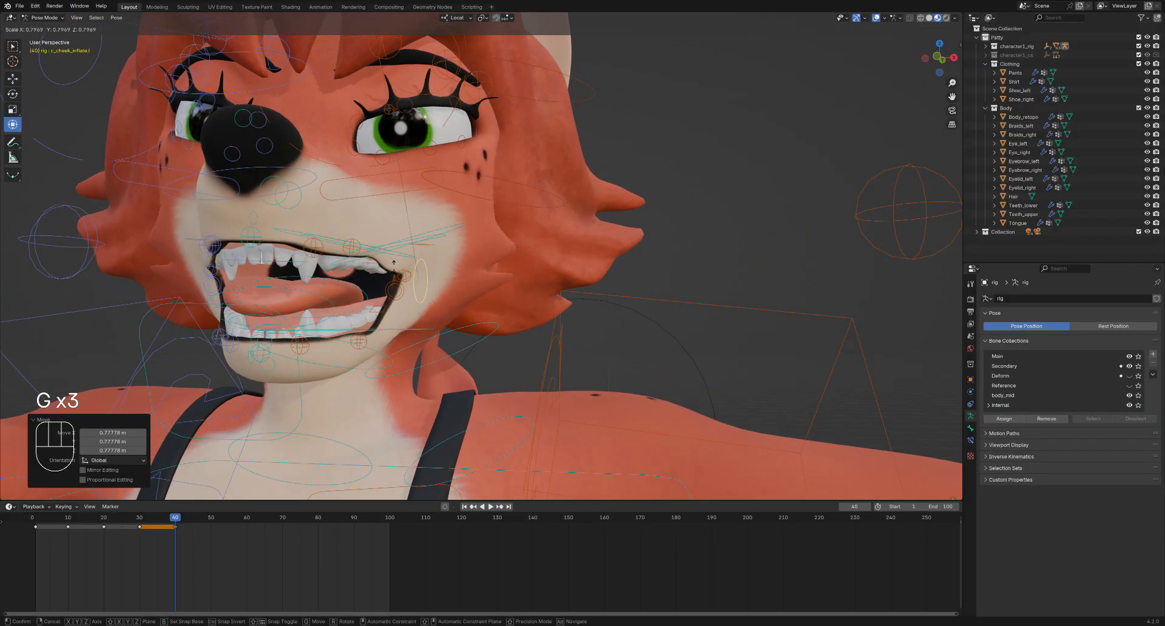
# Rotate the left ear's base and second controls to bend the ear outward and down
pyautogui.moveTo(412, 261); pyautogui.dragTo(399, 241, button='middle')
pyautogui.moveTo(469, 294); pyautogui.dragTo(452, 256, button='middle')
pyautogui.press('r')
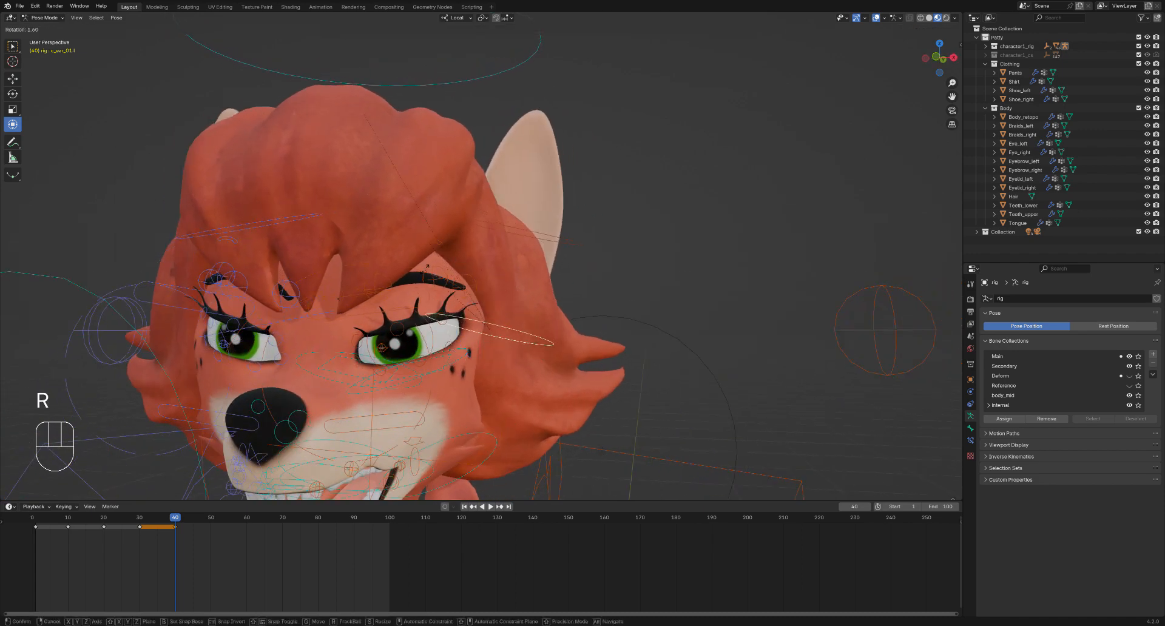
pyautogui.click(429, 207)
pyautogui.press('r')
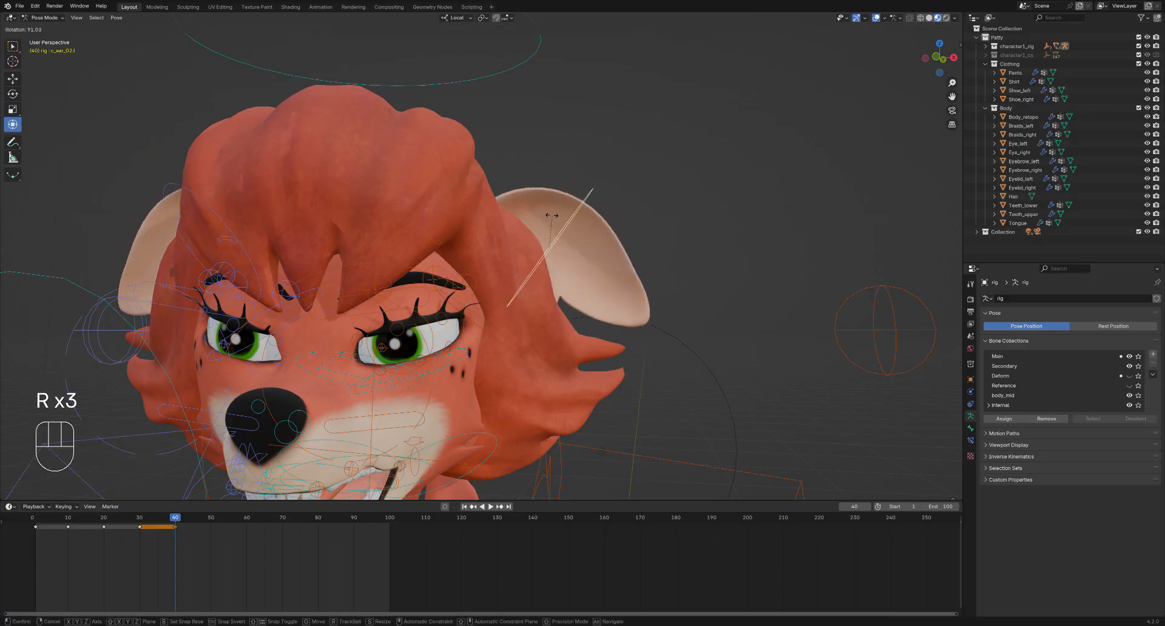
pyautogui.click(555, 176)
# Rotate the left ear controls several more times from a higher viewpoint, ending with a turn of about 54°
pyautogui.keyDown('ctrl'); pyautogui.moveTo(444, 221); pyautogui.dragTo(445, 262, button='middle'); pyautogui.keyUp('ctrl')
pyautogui.moveTo(446, 262); pyautogui.dragTo(449, 331, button='middle')
pyautogui.press('r')
pyautogui.click(459, 282)
pyautogui.press('r')
pyautogui.click(504, 291)
pyautogui.press('r')
pyautogui.click(534, 266)
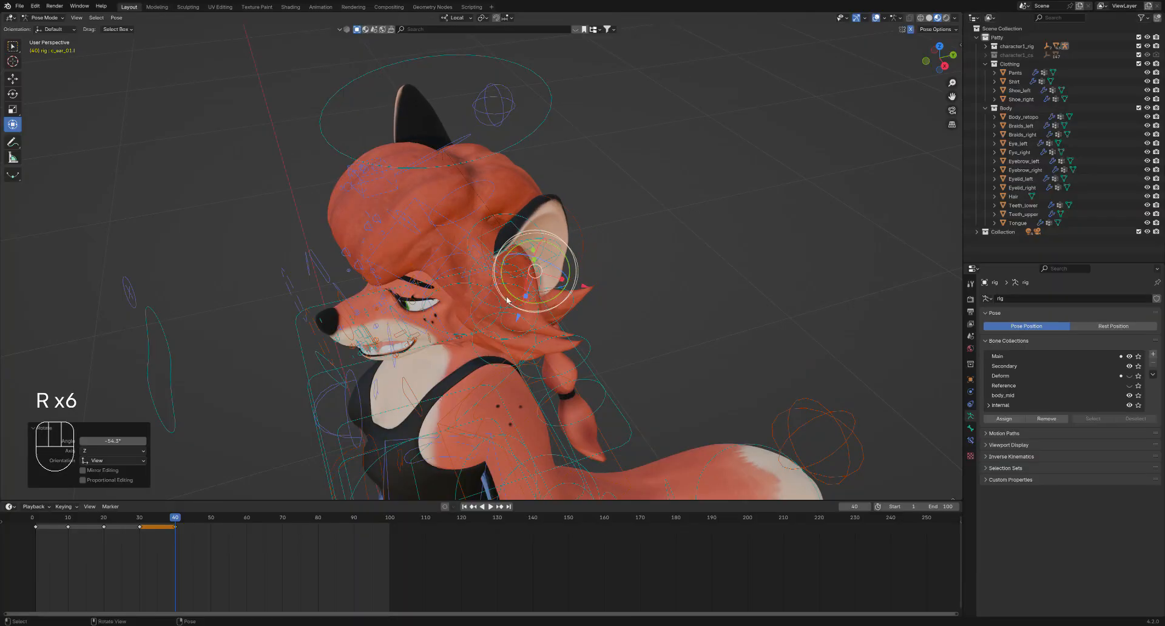
# Examine the posed face, ears and upper body from several angles and distances
pyautogui.moveTo(534, 267); pyautogui.dragTo(441, 269, button='middle')
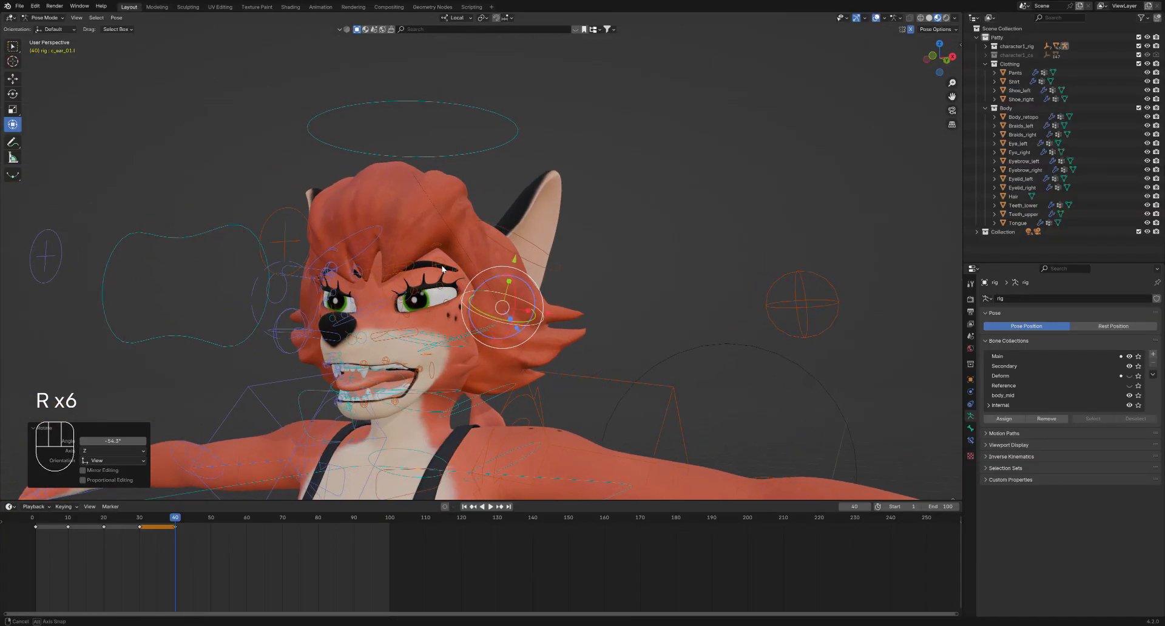
pyautogui.click(455, 230)
pyautogui.moveTo(454, 230); pyautogui.dragTo(391, 252, button='middle')
pyautogui.click(363, 312)
pyautogui.moveTo(391, 252)
pyautogui.mouseDown(button='middle')
pyautogui.moveTo(379, 252)
pyautogui.moveTo(455, 246)
pyautogui.moveTo(383, 241)
pyautogui.moveTo(371, 254)
pyautogui.mouseUp(button='middle')
pyautogui.moveTo(371, 255); pyautogui.dragTo(425, 248, button='middle')
pyautogui.scroll(-2, 395, 281)
pyautogui.moveTo(425, 249)
pyautogui.mouseDown(button='middle')
pyautogui.moveTo(409, 264)
pyautogui.moveTo(428, 331)
pyautogui.moveTo(398, 277)
pyautogui.moveTo(415, 258)
pyautogui.mouseUp(button='middle')
pyautogui.moveTo(416, 257); pyautogui.dragTo(440, 240, button='middle')
pyautogui.keyDown('shift'); pyautogui.moveTo(373, 222); pyautogui.dragTo(398, 246, button='middle'); pyautogui.keyUp('shift')
pyautogui.moveTo(397, 246); pyautogui.dragTo(394, 271, button='middle')
# Select all of the rig's controls and clear their rotation, location and scale
pyautogui.press('a')
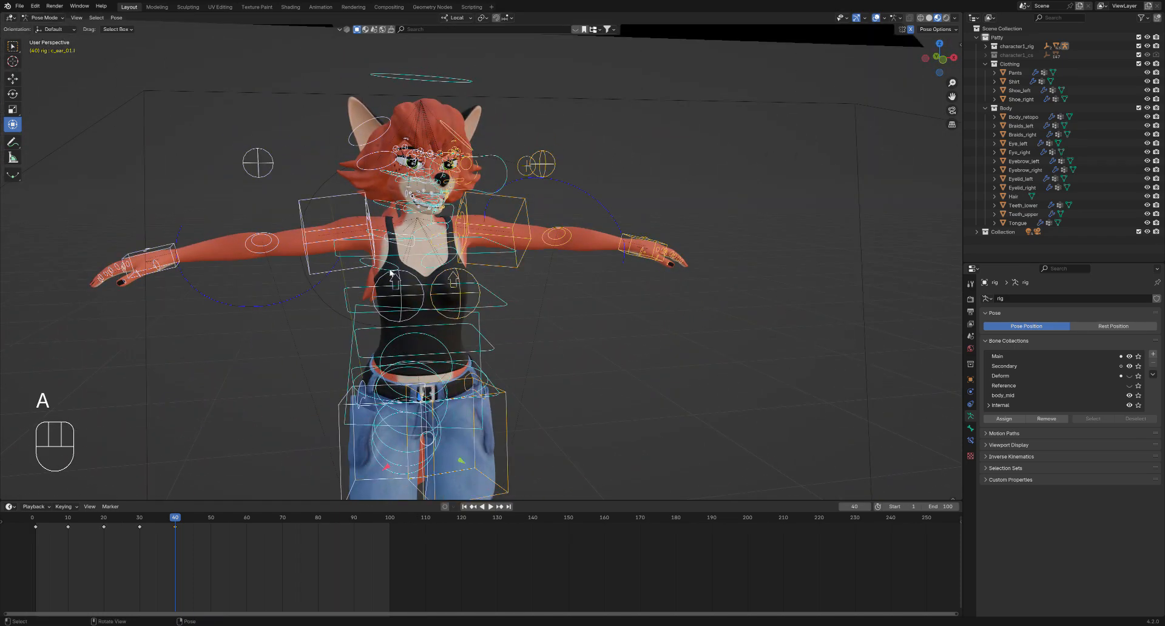
pyautogui.hotkey('alt', 'r')
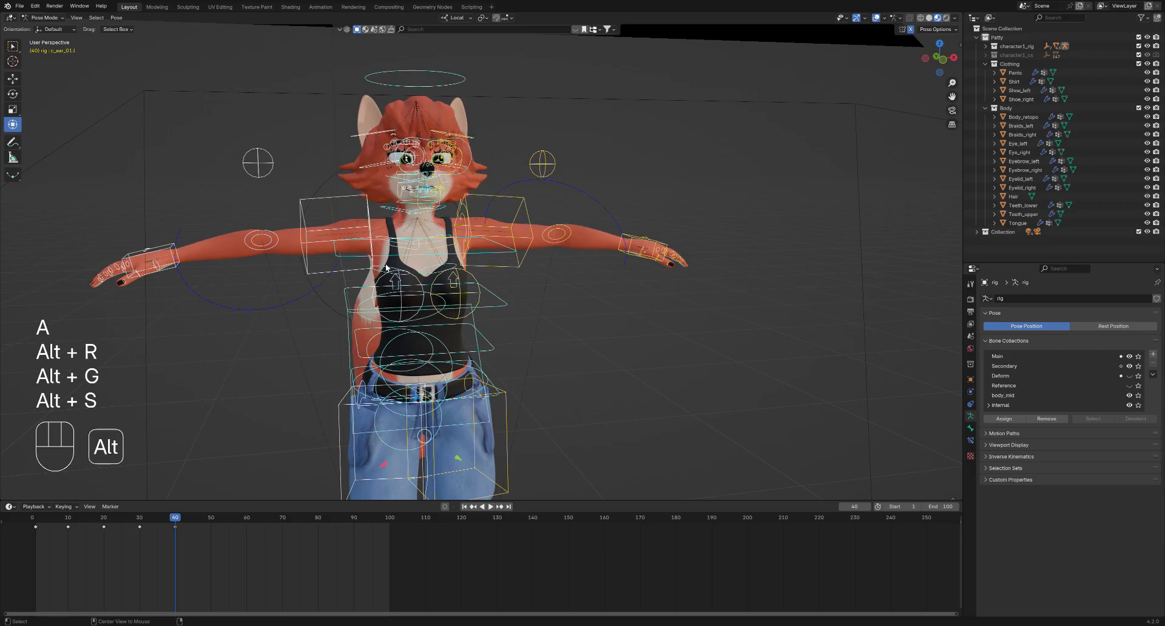
# Lower both arms to the character's sides by moving and rotating the mirrored left hand IK control
pyautogui.moveTo(386, 267); pyautogui.dragTo(370, 292, button='middle')
pyautogui.click(492, 324)
pyautogui.moveTo(483, 245); pyautogui.dragTo(510, 205, button='middle')
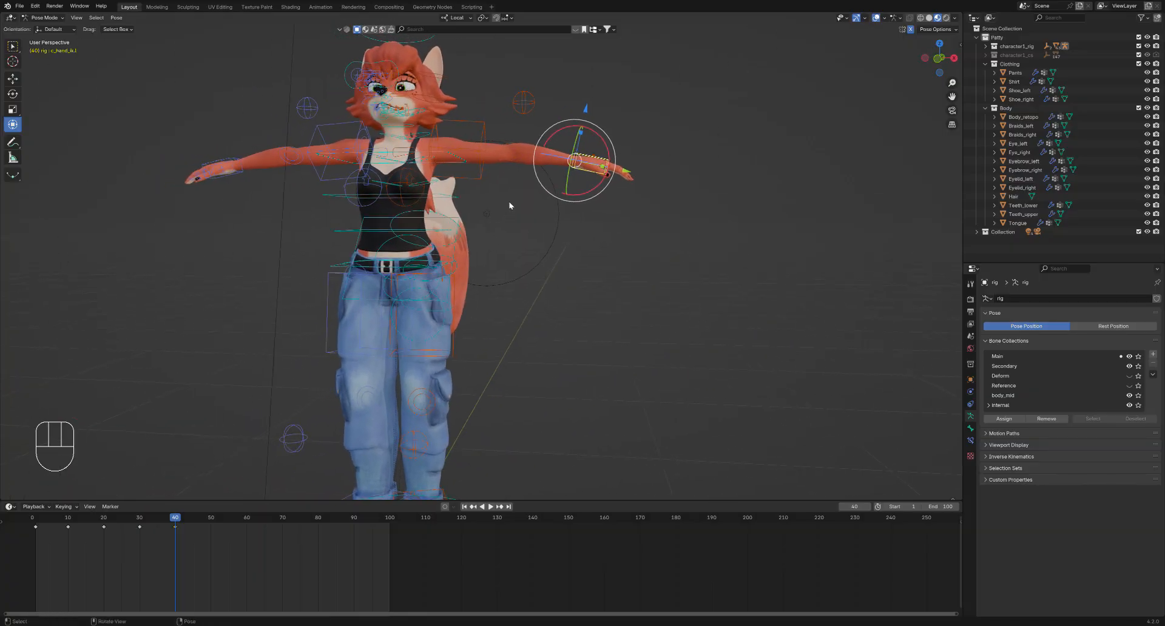
pyautogui.press('g')
pyautogui.click(418, 363)
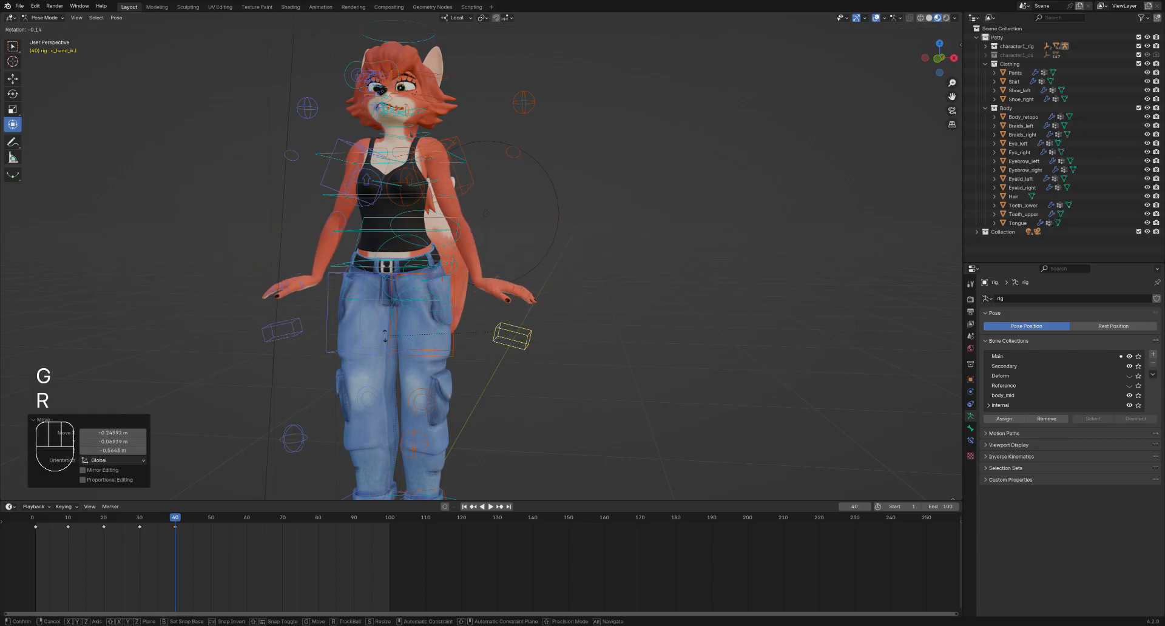
pyautogui.click(424, 280)
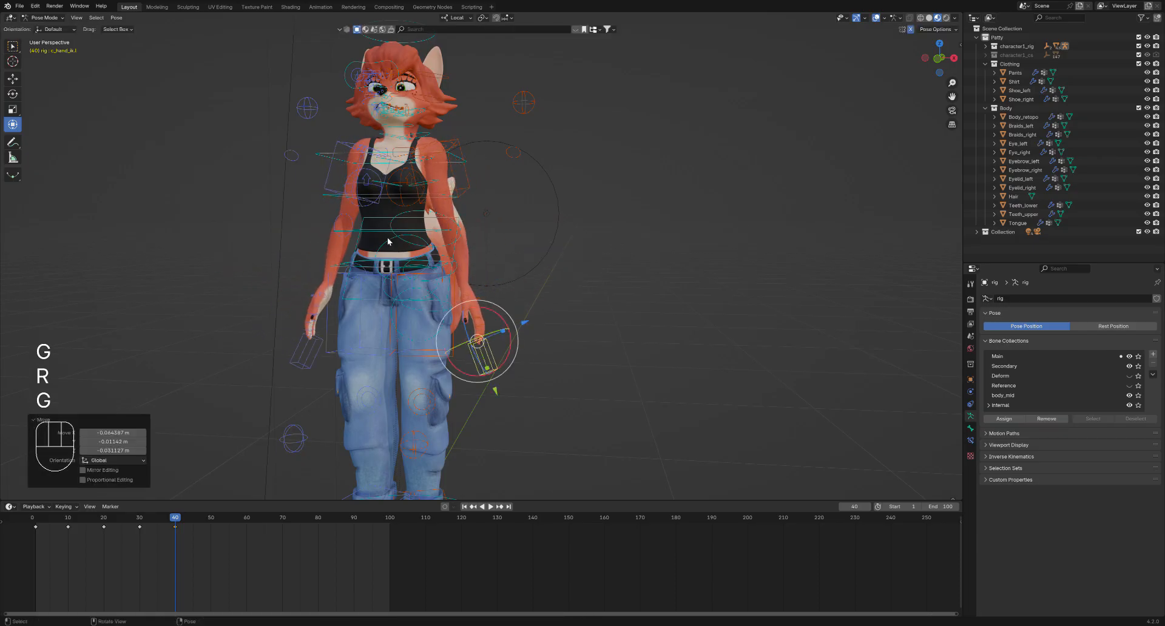
# Disable X-axis mirroring for the pose and rotate the root control at the hips to shift the body's balance
pyautogui.click(910, 32)
pyautogui.keyDown('shift'); pyautogui.moveTo(408, 250); pyautogui.dragTo(406, 186, button='middle'); pyautogui.keyUp('shift')
pyautogui.moveTo(405, 212); pyautogui.dragTo(394, 273, button='middle')
pyautogui.click(340, 217)
pyautogui.moveTo(283, 258); pyautogui.dragTo(308, 242, button='middle')
pyautogui.press('r')
pyautogui.click(318, 208)
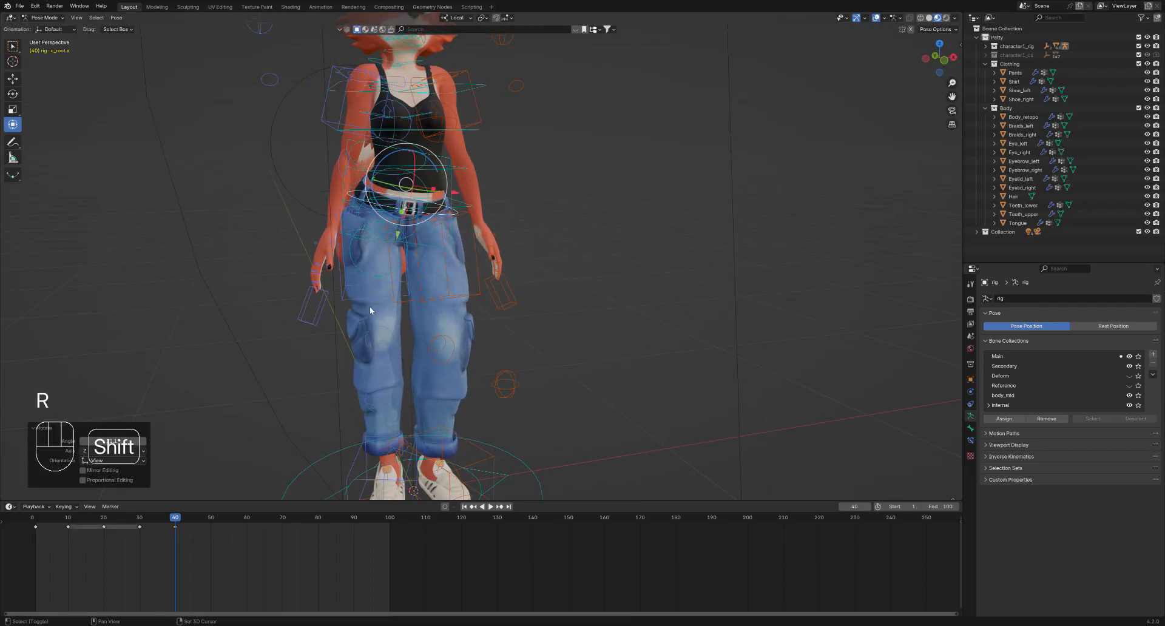
# Move the left foot IK control forward about 0.15 m along its local Y axis
pyautogui.keyDown('shift'); pyautogui.moveTo(369, 310); pyautogui.dragTo(507, 427, button='middle'); pyautogui.keyUp('shift')
pyautogui.click(507, 427)
pyautogui.press('g')
pyautogui.press('y')
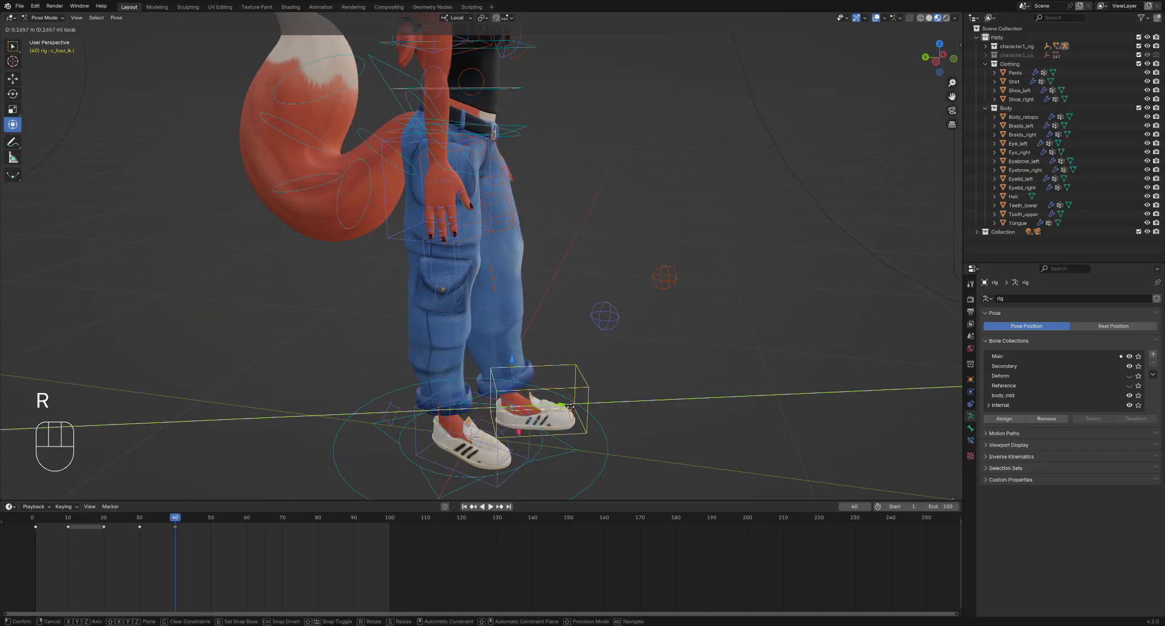
pyautogui.click(569, 407)
# Rotate the left foot's secondary control (c_foot_01.l) about its local X axis
pyautogui.moveTo(569, 407); pyautogui.dragTo(478, 336, button='middle')
pyautogui.click(557, 380)
pyautogui.press('r')
pyautogui.press('x')
pyautogui.click(580, 387)
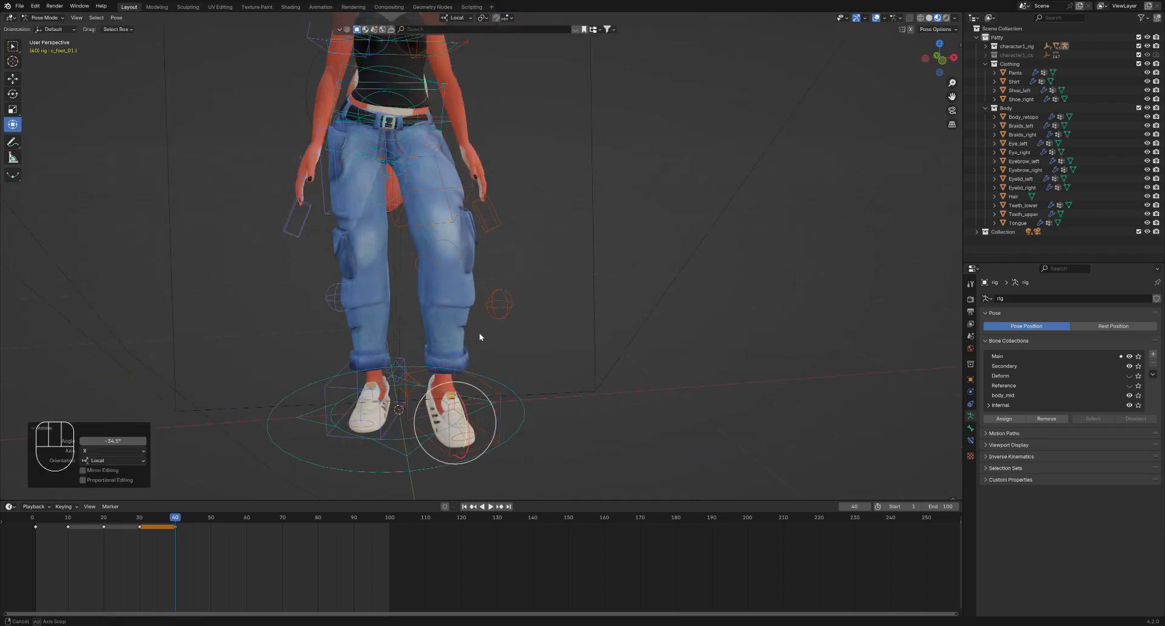
# Move the left hand IK control outward from the hip and rotate it by about -21° in the view plane
pyautogui.scroll(-1, 479, 303)
pyautogui.keyDown('shift'); pyautogui.moveTo(478, 188); pyautogui.dragTo(437, 311, button='middle'); pyautogui.keyUp('shift')
pyautogui.press('g')
pyautogui.click(461, 302)
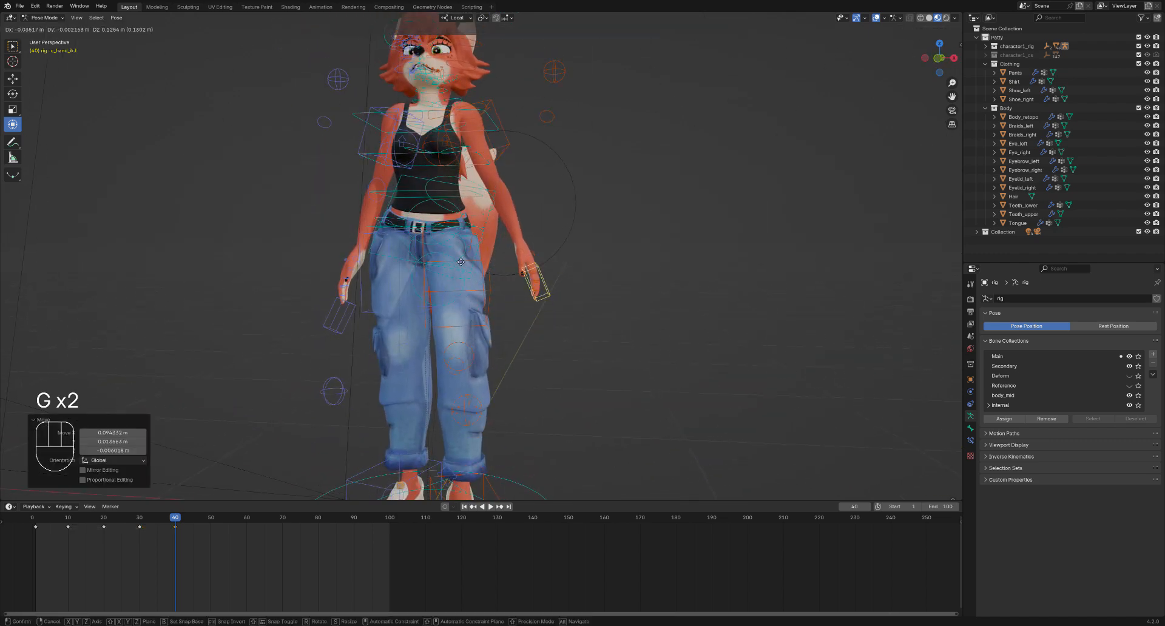
pyautogui.click(459, 294)
pyautogui.moveTo(460, 295)
pyautogui.mouseDown(button='middle')
pyautogui.moveTo(463, 307)
pyautogui.moveTo(458, 294)
pyautogui.mouseUp(button='middle')
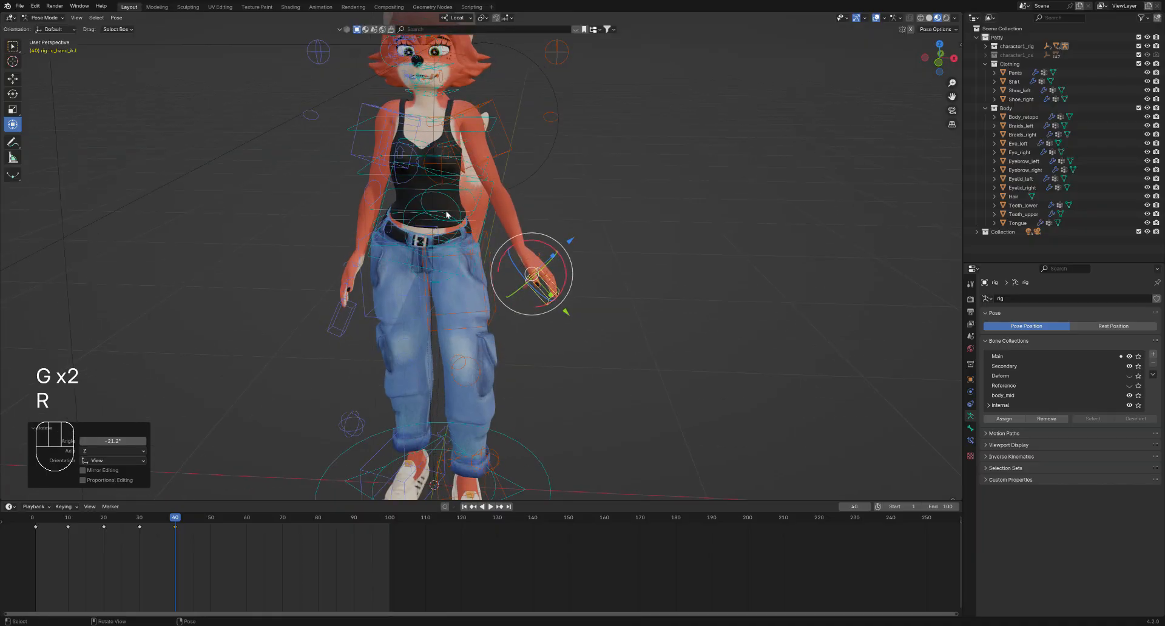
# Rotate the head control to tilt and turn the character's head
pyautogui.keyDown('shift'); pyautogui.moveTo(447, 200); pyautogui.dragTo(446, 255, button='middle'); pyautogui.keyUp('shift')
pyautogui.click(429, 142)
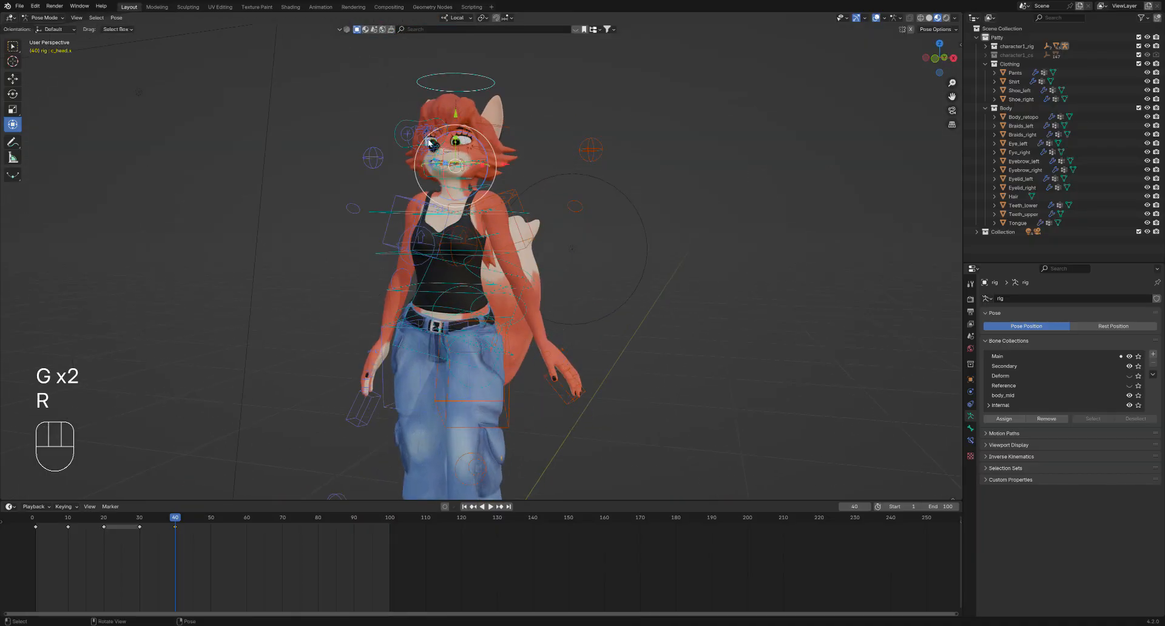
pyautogui.click(354, 263)
# Rotate the left upper eyelid control and move the jaw control down to open the mouth in a grin
pyautogui.keyDown('shift'); pyautogui.moveTo(380, 245); pyautogui.dragTo(404, 280, button='middle'); pyautogui.keyUp('shift')
pyautogui.moveTo(404, 280)
pyautogui.mouseDown(button='middle')
pyautogui.moveTo(387, 252)
pyautogui.moveTo(398, 286)
pyautogui.mouseUp(button='middle')
pyautogui.scroll(2, 387, 250)
pyautogui.moveTo(397, 286); pyautogui.dragTo(454, 353, button='middle')
pyautogui.scroll(4, 466, 164)
pyautogui.moveTo(466, 161); pyautogui.dragTo(452, 152, button='middle')
pyautogui.click(538, 246)
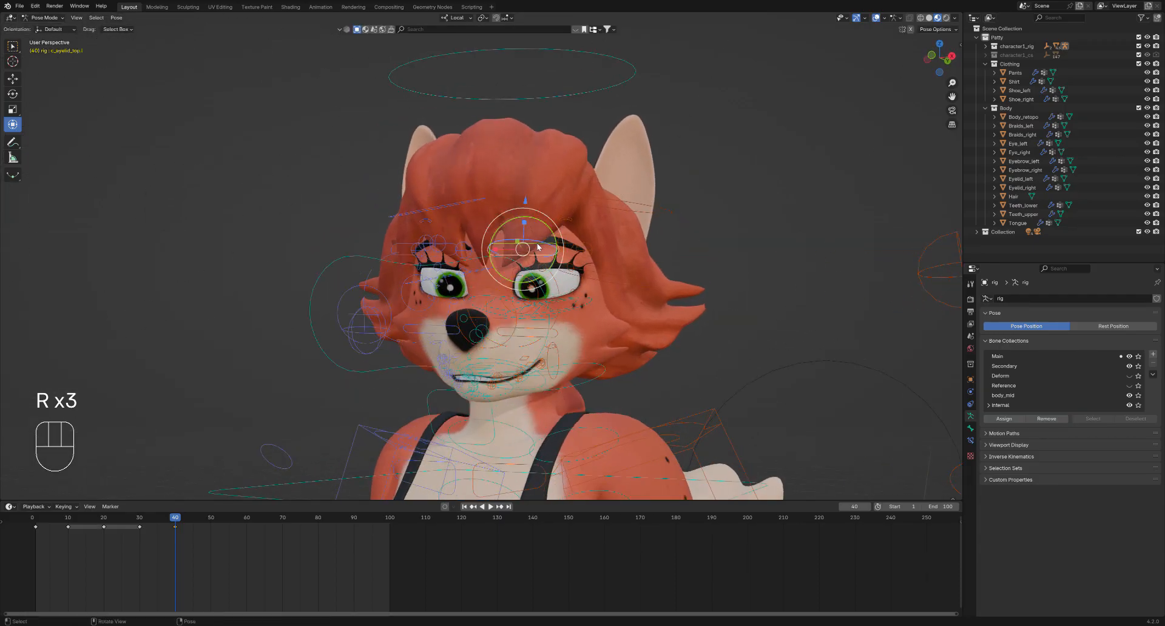
pyautogui.moveTo(485, 294); pyautogui.dragTo(428, 397, button='middle')
pyautogui.press('r')
pyautogui.click(471, 300)
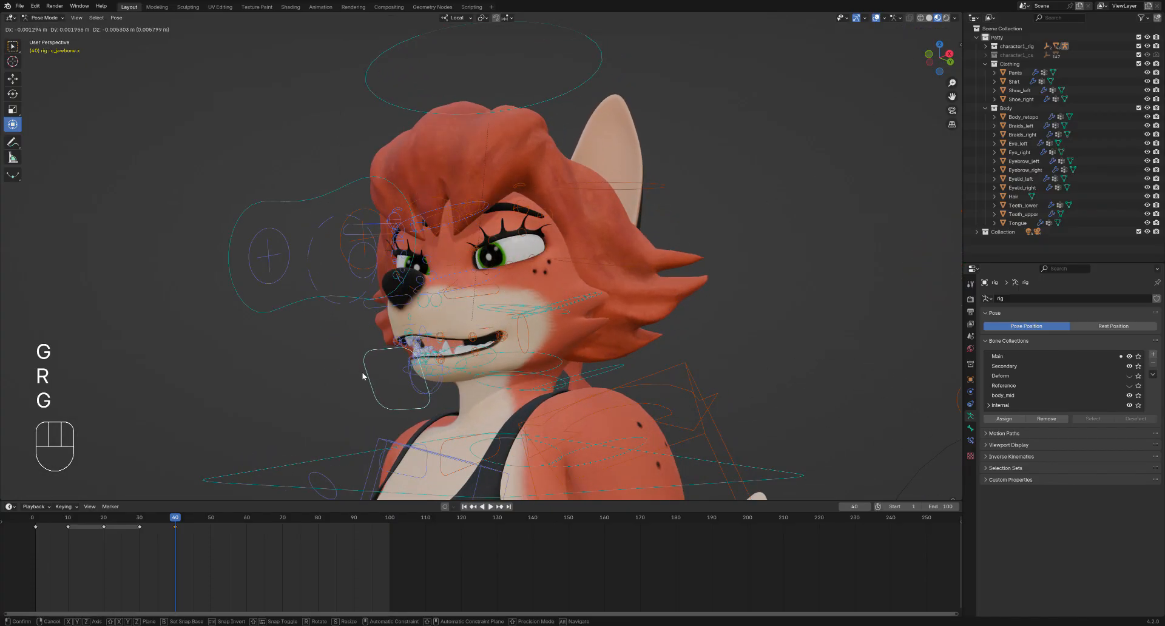
pyautogui.click(362, 373)
pyautogui.moveTo(362, 374); pyautogui.dragTo(402, 323, button='middle')
# Reshape the left upper eyelid by moving and rotating its individual lid controls
pyautogui.moveTo(537, 247); pyautogui.dragTo(524, 216, button='middle')
pyautogui.click(529, 250)
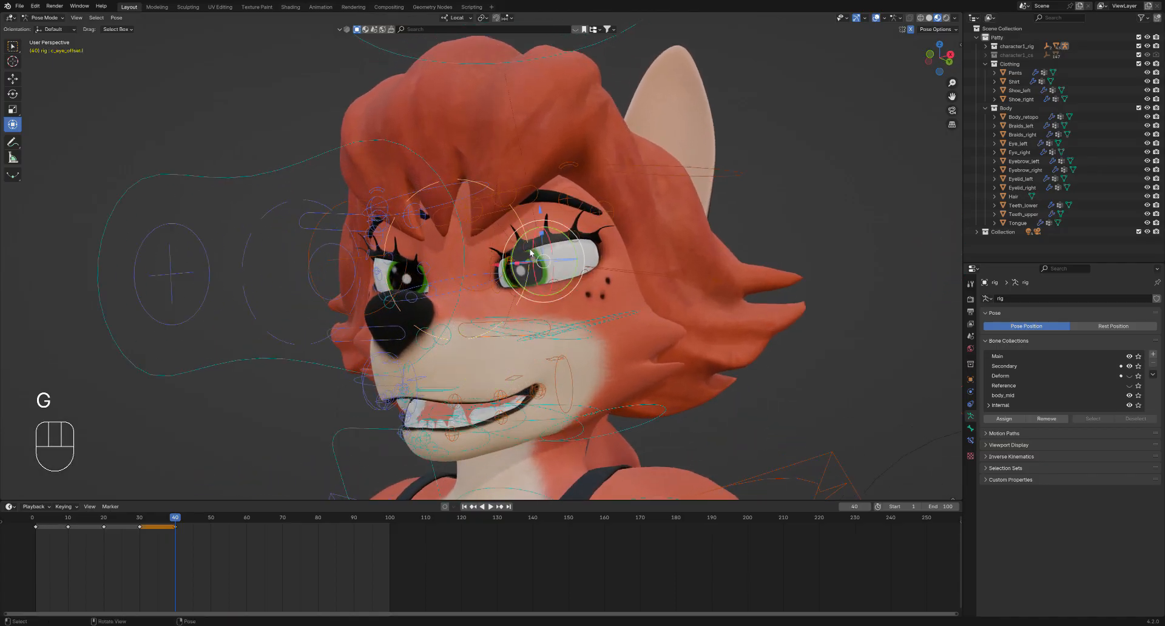
pyautogui.press('g')
pyautogui.click(516, 253)
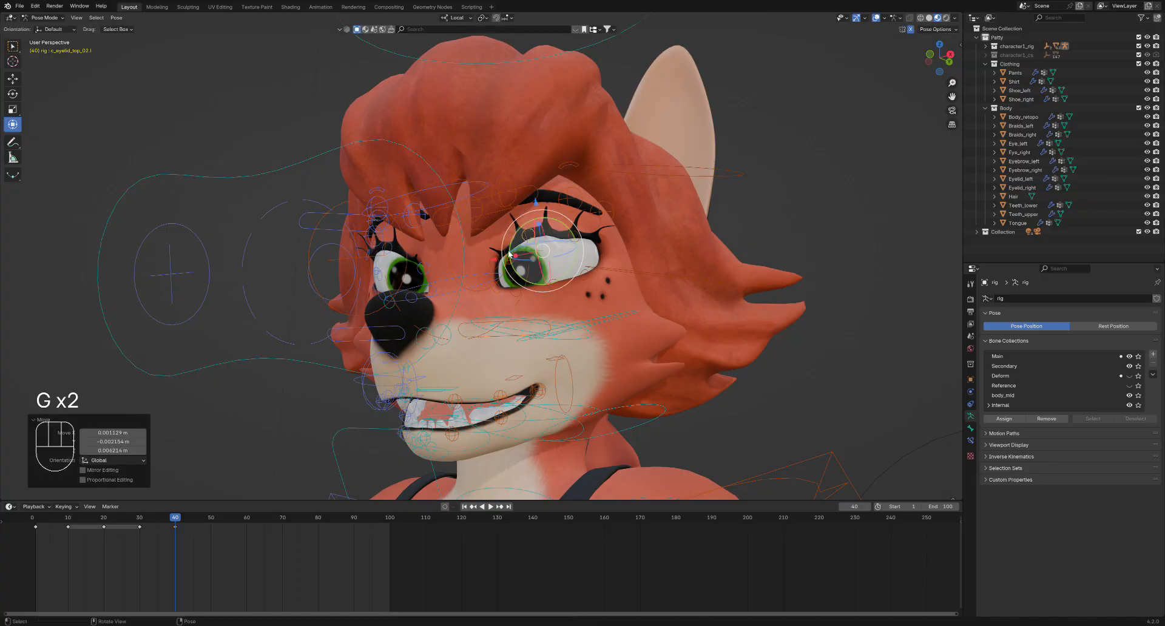
pyautogui.click(570, 240)
pyautogui.click(556, 237)
pyautogui.press('r')
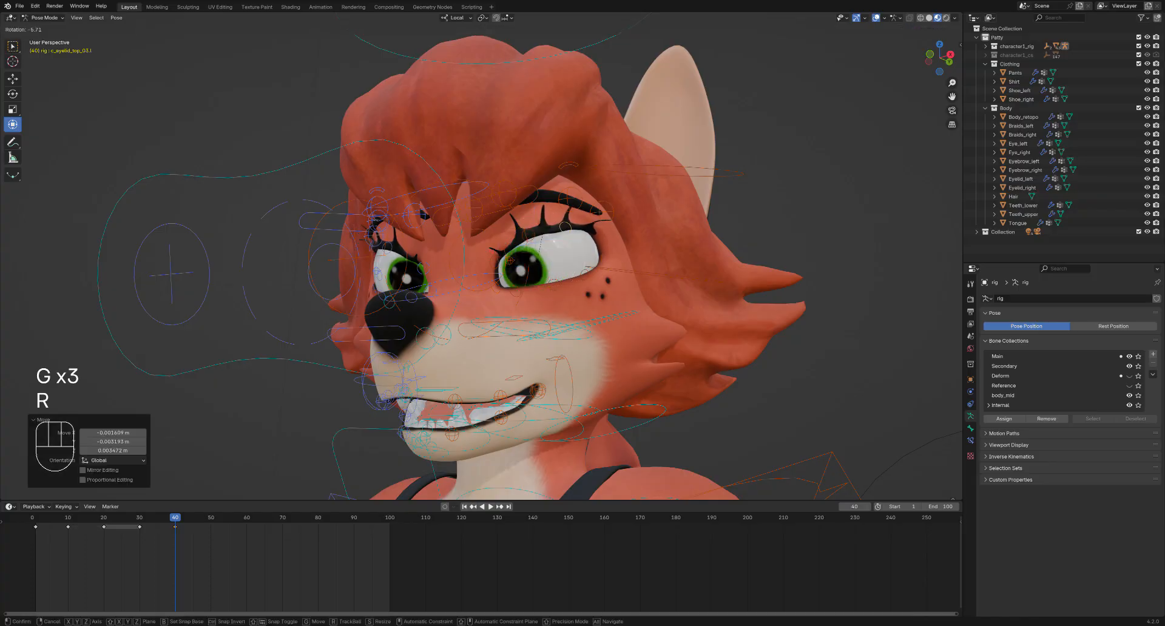
pyautogui.click(557, 232)
# Tilt the head down and adjust its turn with trackball rotation of the head control
pyautogui.moveTo(557, 231); pyautogui.dragTo(544, 315, button='middle')
pyautogui.click(542, 313)
pyautogui.press('r')
pyautogui.press('r')
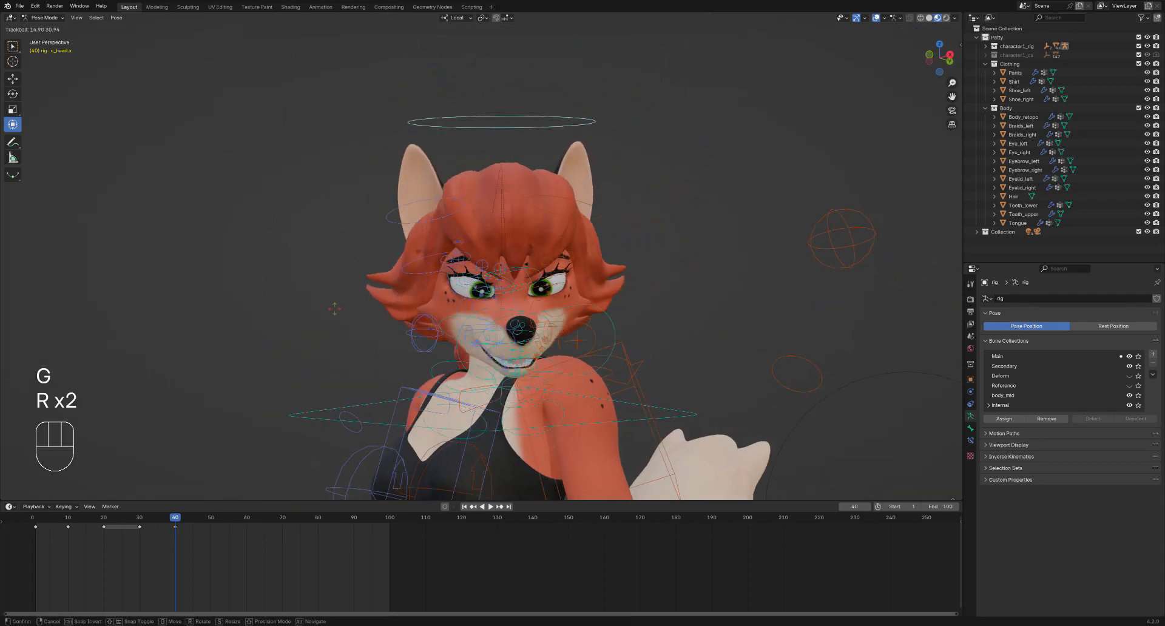
pyautogui.click(349, 271)
pyautogui.moveTo(348, 271); pyautogui.dragTo(499, 254, button='middle')
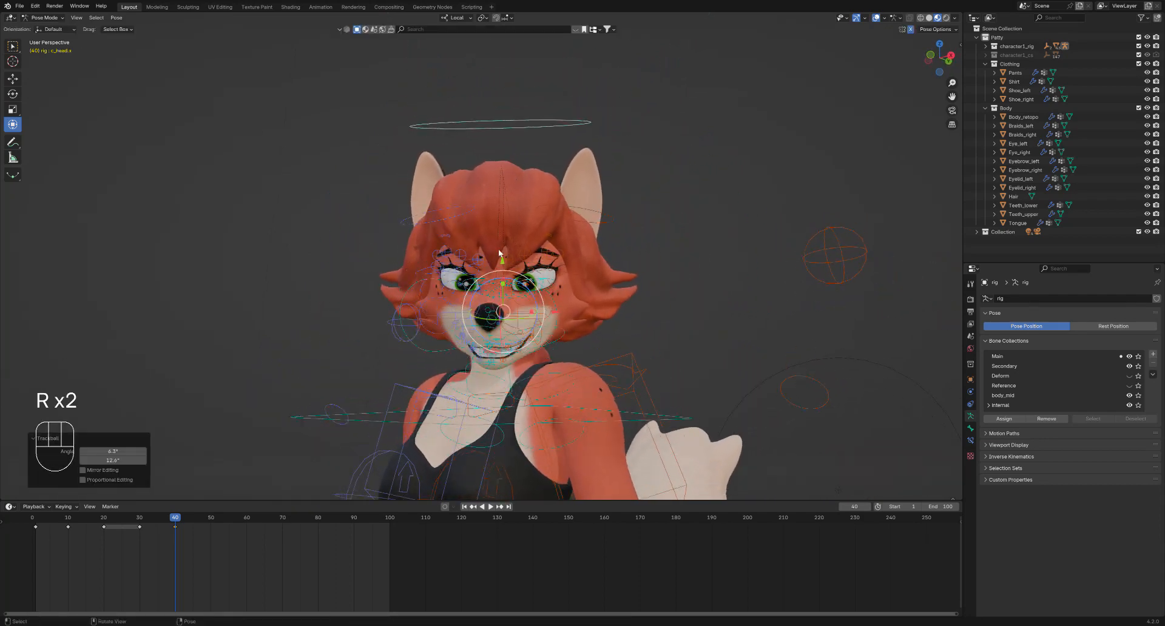
pyautogui.moveTo(523, 288); pyautogui.dragTo(528, 295)
# Rotate the tail's base control by about -21° around its local Z axis
pyautogui.moveTo(528, 295); pyautogui.dragTo(515, 359, button='middle')
pyautogui.keyDown('shift'); pyautogui.moveTo(514, 359); pyautogui.dragTo(502, 297, button='middle'); pyautogui.keyUp('shift')
pyautogui.keyDown('ctrl'); pyautogui.moveTo(503, 297); pyautogui.dragTo(502, 352, button='middle'); pyautogui.keyUp('ctrl')
pyautogui.moveTo(502, 352)
pyautogui.keyDown('shift'); pyautogui.mouseDown(button='middle')
pyautogui.moveTo(469, 228)
pyautogui.moveTo(337, 242)
pyautogui.moveTo(459, 297)
pyautogui.moveTo(485, 357)
pyautogui.mouseUp(button='middle'); pyautogui.keyUp('shift')
pyautogui.keyDown('ctrl'); pyautogui.moveTo(485, 357); pyautogui.dragTo(461, 270, button='middle'); pyautogui.keyUp('ctrl')
pyautogui.moveTo(461, 270); pyautogui.dragTo(478, 237, button='middle')
pyautogui.click(488, 367)
pyautogui.moveTo(488, 367); pyautogui.dragTo(475, 355, button='middle')
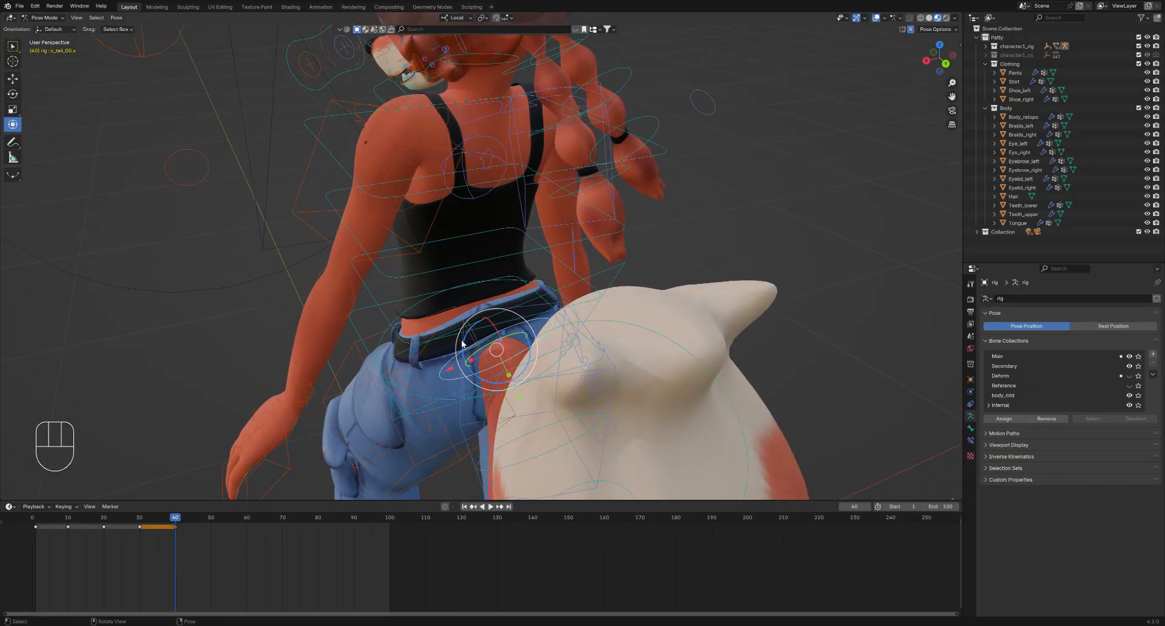
pyautogui.moveTo(462, 344); pyautogui.dragTo(465, 330)
pyautogui.moveTo(465, 330); pyautogui.dragTo(594, 263, button='middle')
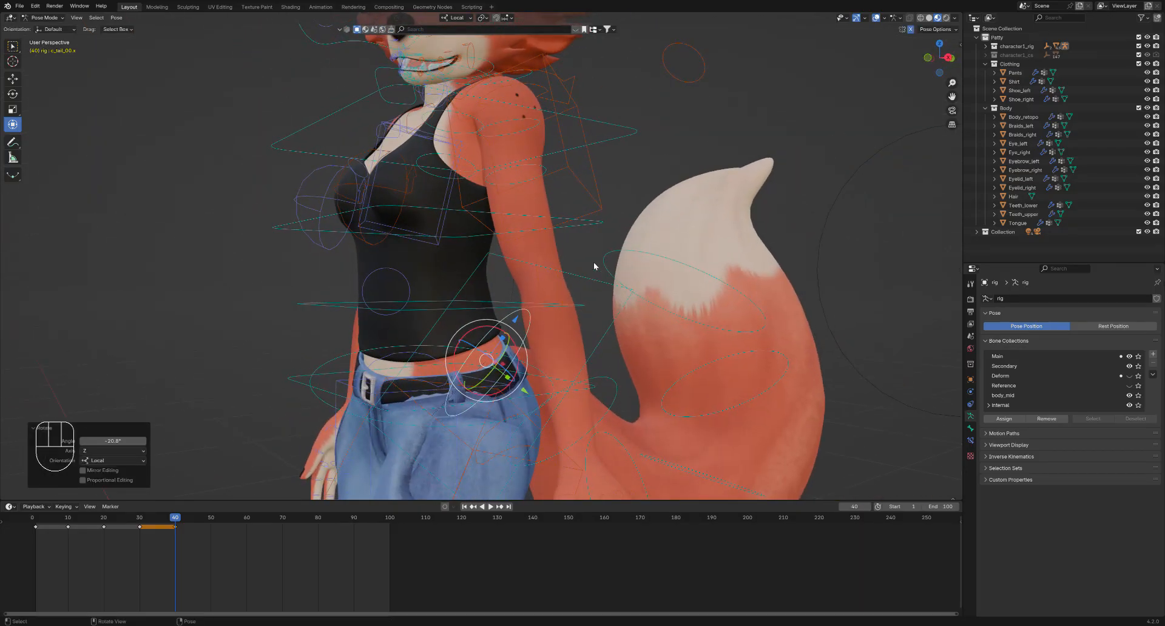
# Bend the tail farther along its length, rotating the c_tail_04.x control about -23° around local Z
pyautogui.click(662, 411)
pyautogui.moveTo(662, 411)
pyautogui.mouseDown(button='middle')
pyautogui.moveTo(672, 409)
pyautogui.moveTo(671, 424)
pyautogui.mouseUp(button='middle')
pyautogui.moveTo(632, 362); pyautogui.dragTo(634, 358)
pyautogui.moveTo(634, 359)
pyautogui.keyDown('ctrl'); pyautogui.mouseDown(button='middle')
pyautogui.moveTo(600, 394)
pyautogui.moveTo(599, 324)
pyautogui.moveTo(629, 357)
pyautogui.moveTo(620, 350)
pyautogui.mouseUp(button='middle'); pyautogui.keyUp('ctrl')
pyautogui.moveTo(620, 350); pyautogui.dragTo(551, 291, button='middle')
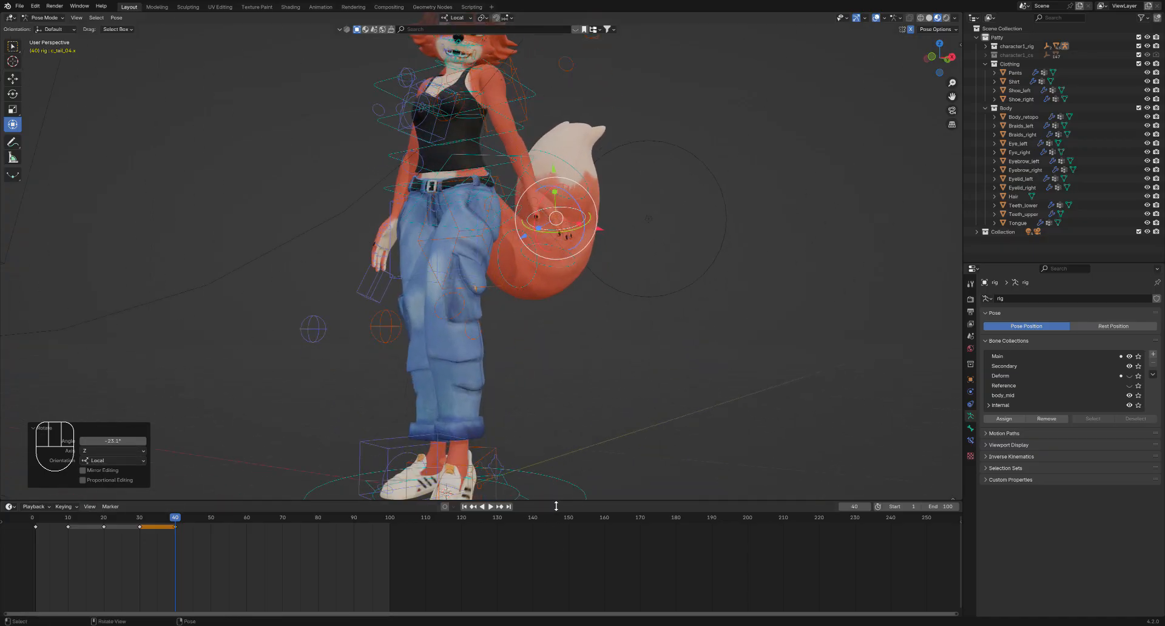
# Shrink the timeline area to enlarge the viewport, and insert keyframes for all rig controls at frame 40
pyautogui.moveTo(555, 506); pyautogui.dragTo(554, 550)
pyautogui.keyDown('shift'); pyautogui.moveTo(531, 376); pyautogui.dragTo(539, 403, button='middle'); pyautogui.keyUp('shift')
pyautogui.keyDown('ctrl'); pyautogui.moveTo(539, 403); pyautogui.dragTo(525, 416, button='middle'); pyautogui.keyUp('ctrl')
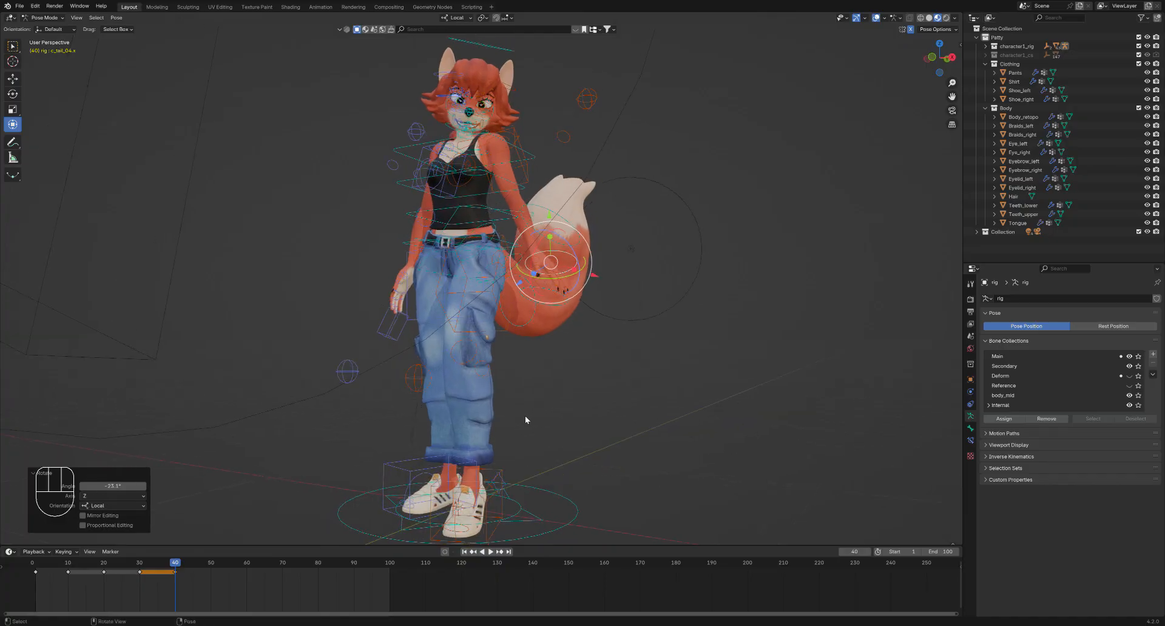
pyautogui.press('a')
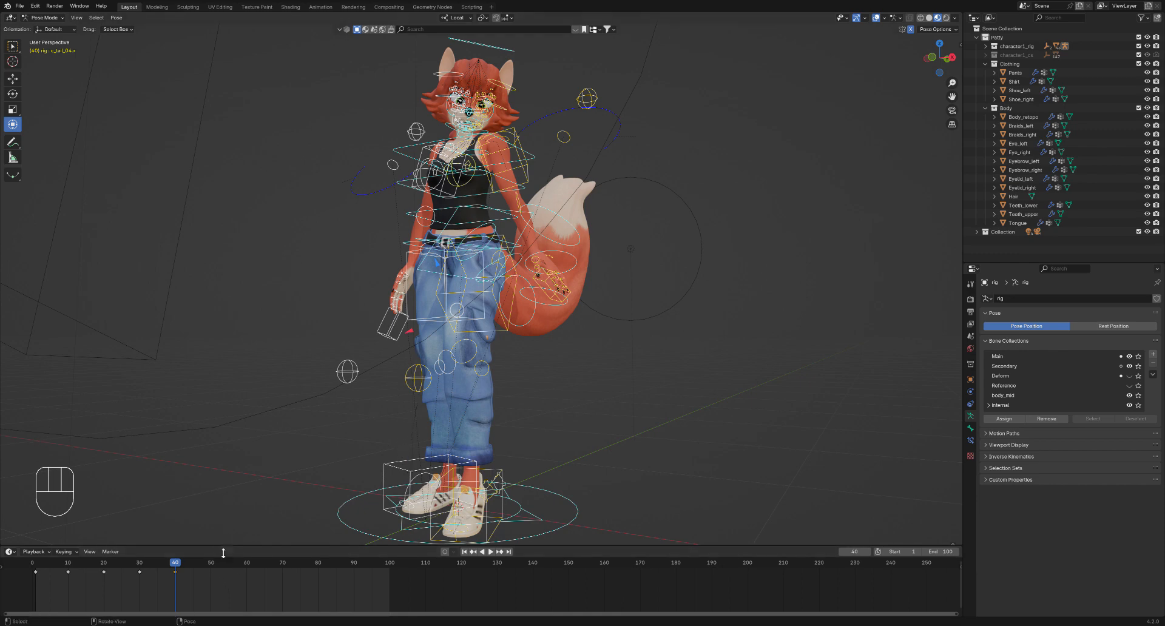
pyautogui.press('i')
pyautogui.click(282, 416)
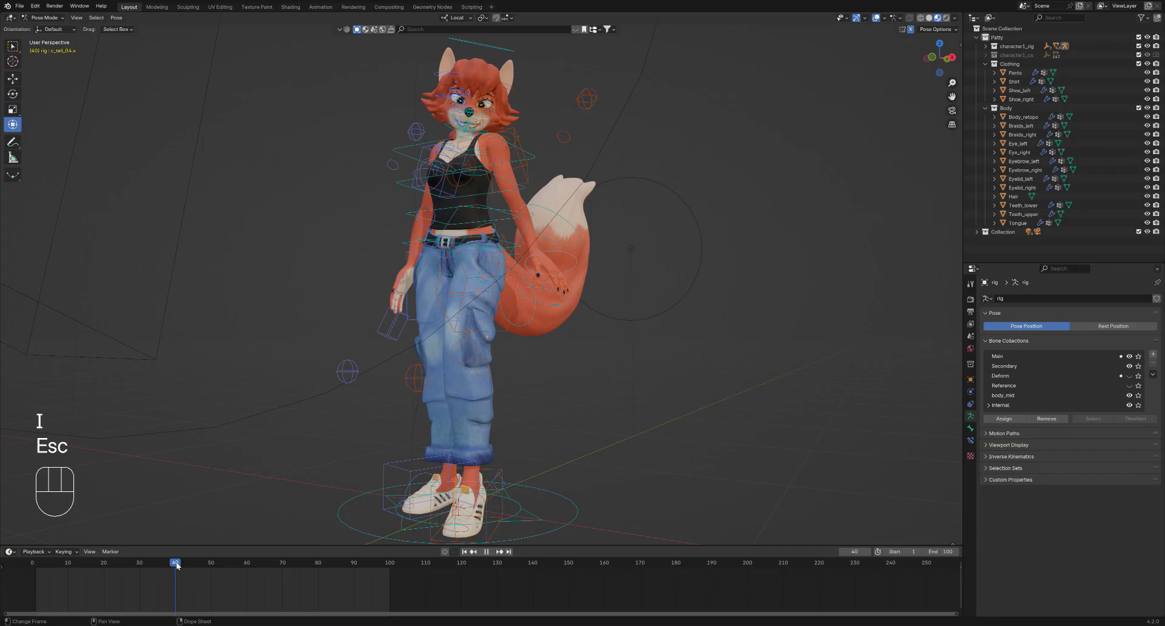
# Scrub the timeline around frame 40 and check the keyed pose from several angles
pyautogui.moveTo(177, 565)
pyautogui.mouseDown()
pyautogui.moveTo(134, 565)
pyautogui.moveTo(174, 573)
pyautogui.mouseUp()
pyautogui.press('a')
pyautogui.moveTo(349, 425); pyautogui.dragTo(319, 474, button='middle')
pyautogui.moveTo(341, 419); pyautogui.dragTo(348, 436, button='middle')
pyautogui.keyDown('shift'); pyautogui.moveTo(348, 436); pyautogui.dragTo(340, 326, button='middle'); pyautogui.keyUp('shift')
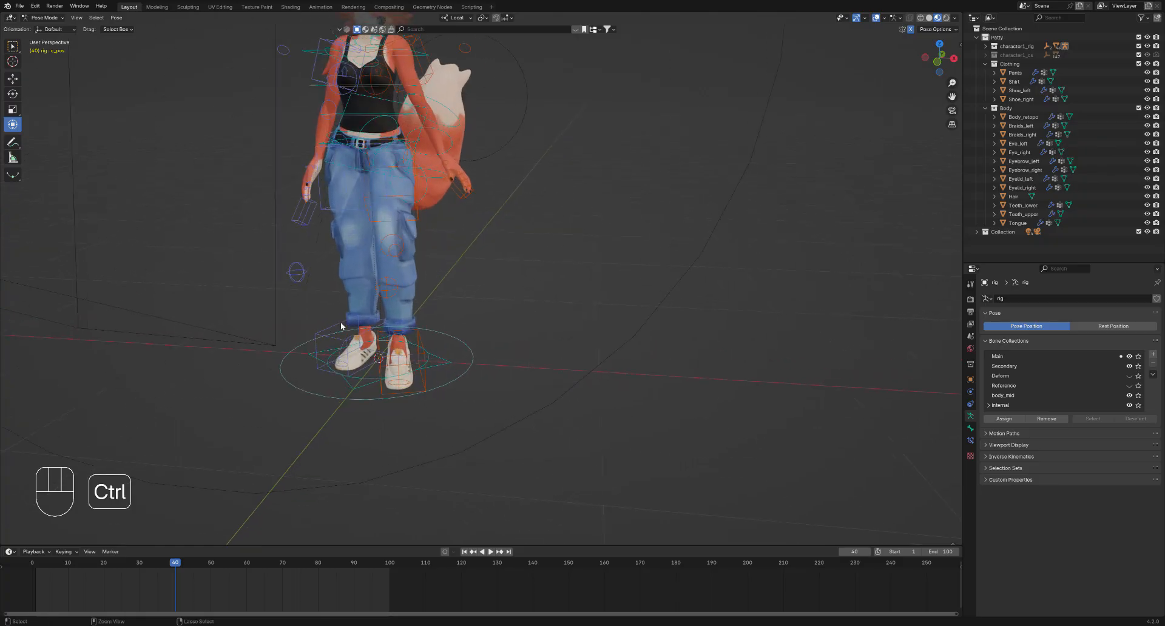
# Try moving the whole character along the X axis with the ground position control, and undo the move
pyautogui.click(312, 390)
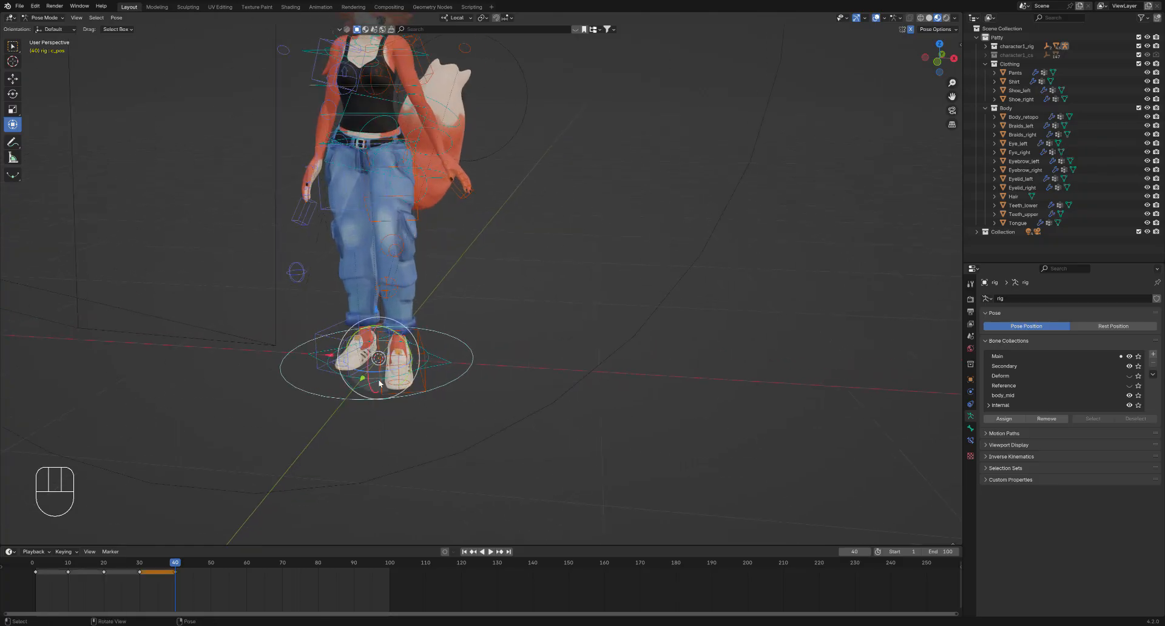
pyautogui.keyDown('ctrl'); pyautogui.moveTo(379, 384); pyautogui.dragTo(347, 412, button='middle'); pyautogui.keyUp('ctrl')
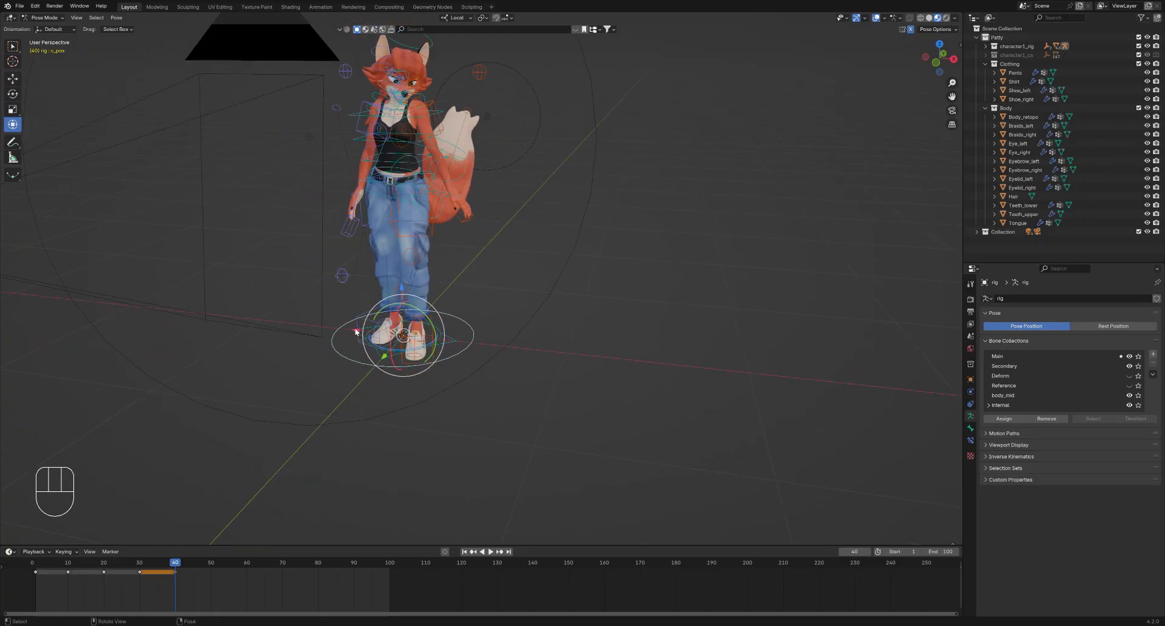
pyautogui.moveTo(356, 332); pyautogui.dragTo(559, 324)
pyautogui.moveTo(544, 328); pyautogui.dragTo(485, 354, button='middle')
pyautogui.moveTo(485, 354); pyautogui.dragTo(425, 348, button='middle')
pyautogui.hotkey('ctrl', 'z')
# Deselect the rig controls and examine the full posed figure together with the scene camera
pyautogui.keyDown('shift'); pyautogui.moveTo(424, 348); pyautogui.dragTo(462, 379, button='middle'); pyautogui.keyUp('shift')
pyautogui.keyDown('ctrl'); pyautogui.moveTo(462, 380); pyautogui.dragTo(397, 259, button='middle'); pyautogui.keyUp('ctrl')
pyautogui.moveTo(396, 258); pyautogui.dragTo(400, 282, button='middle')
pyautogui.click(538, 424)
pyautogui.moveTo(498, 331); pyautogui.dragTo(506, 317, button='middle')
pyautogui.keyDown('shift'); pyautogui.moveTo(505, 316); pyautogui.dragTo(500, 362, button='middle'); pyautogui.keyUp('shift')
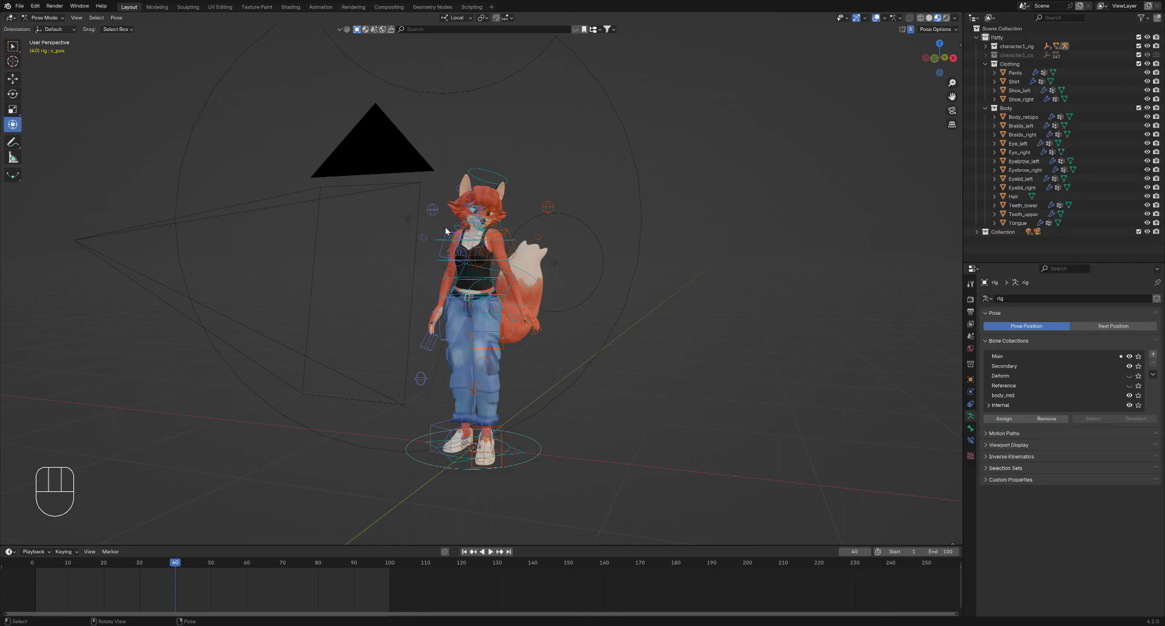
pyautogui.keyDown('ctrl'); pyautogui.moveTo(438, 190); pyautogui.dragTo(443, 195, button='middle'); pyautogui.keyUp('ctrl')
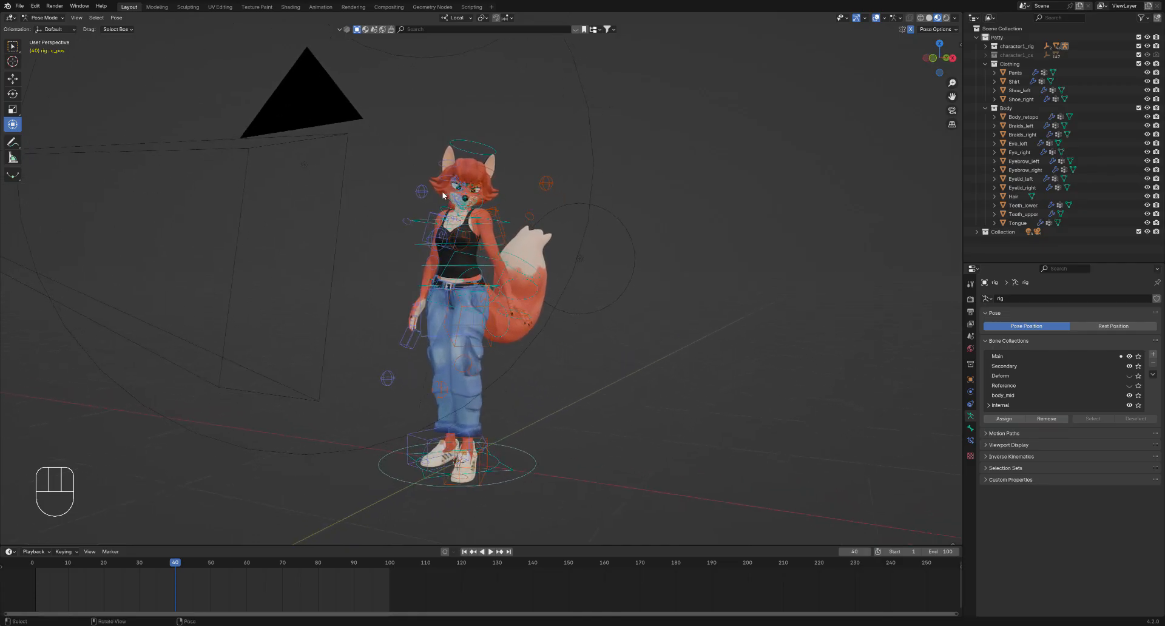
# Switch to the Shading workspace and reframe the camera on the full posed figure, keeping Camera to View locked
pyautogui.click(290, 7)
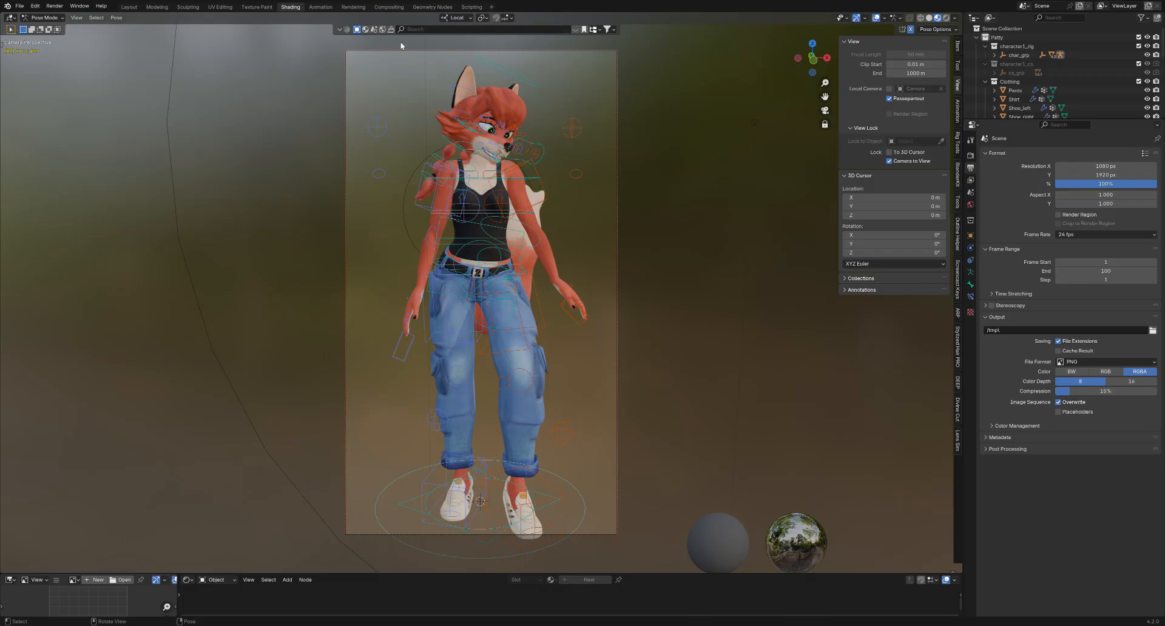
pyautogui.moveTo(340, 364); pyautogui.dragTo(455, 363, button='middle')
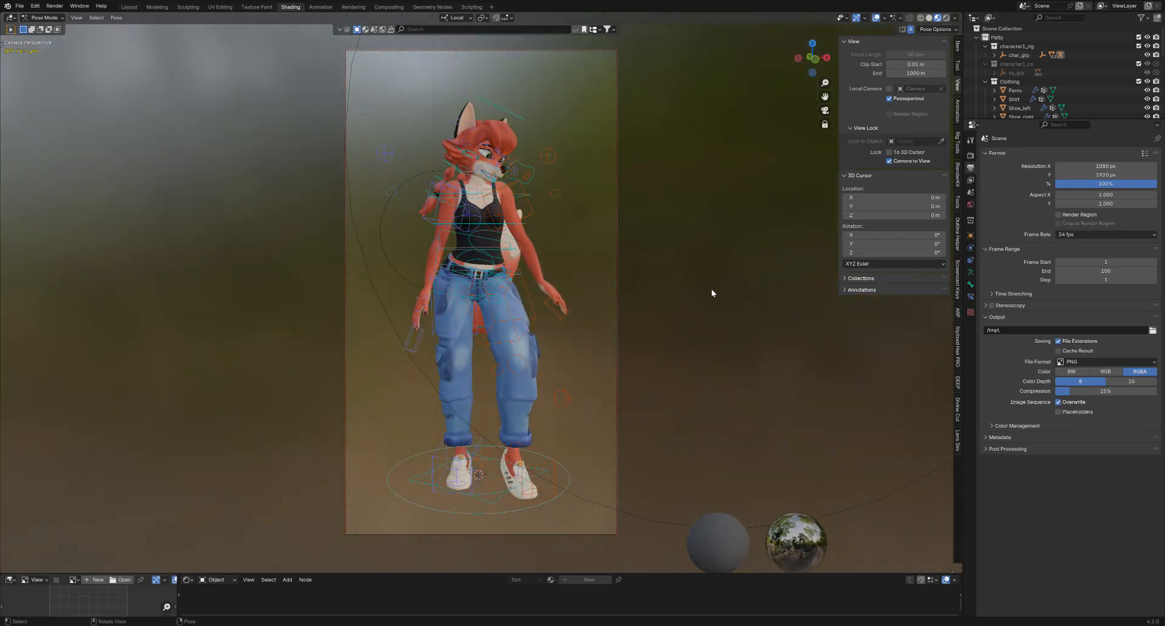
pyautogui.click(957, 65)
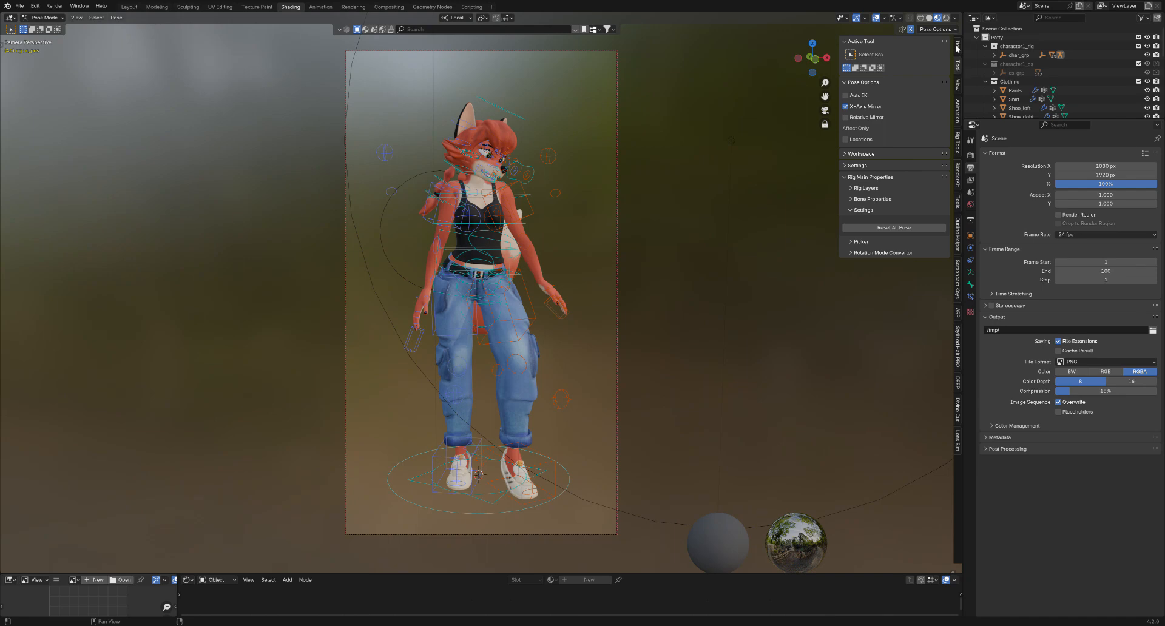
pyautogui.click(957, 49)
pyautogui.click(957, 77)
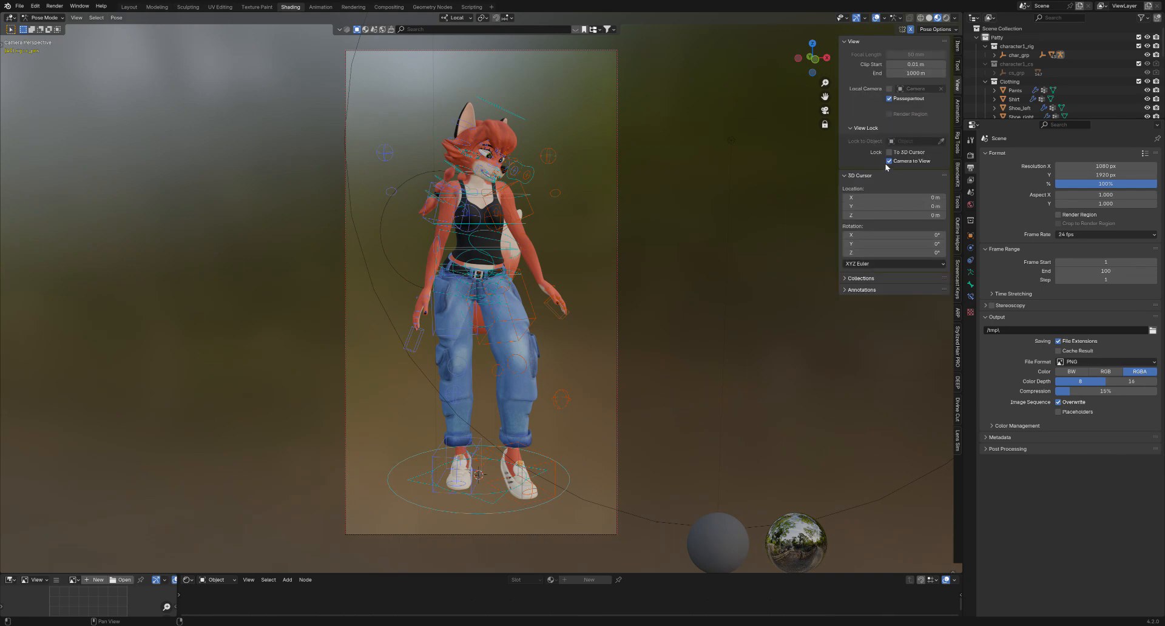
pyautogui.moveTo(434, 332)
pyautogui.mouseDown(button='middle')
pyautogui.moveTo(389, 334)
pyautogui.moveTo(418, 321)
pyautogui.moveTo(413, 306)
pyautogui.moveTo(417, 351)
pyautogui.moveTo(470, 356)
pyautogui.moveTo(485, 380)
pyautogui.moveTo(409, 357)
pyautogui.moveTo(446, 354)
pyautogui.moveTo(425, 349)
pyautogui.mouseUp(button='middle')
pyautogui.scroll(2, 420, 335)
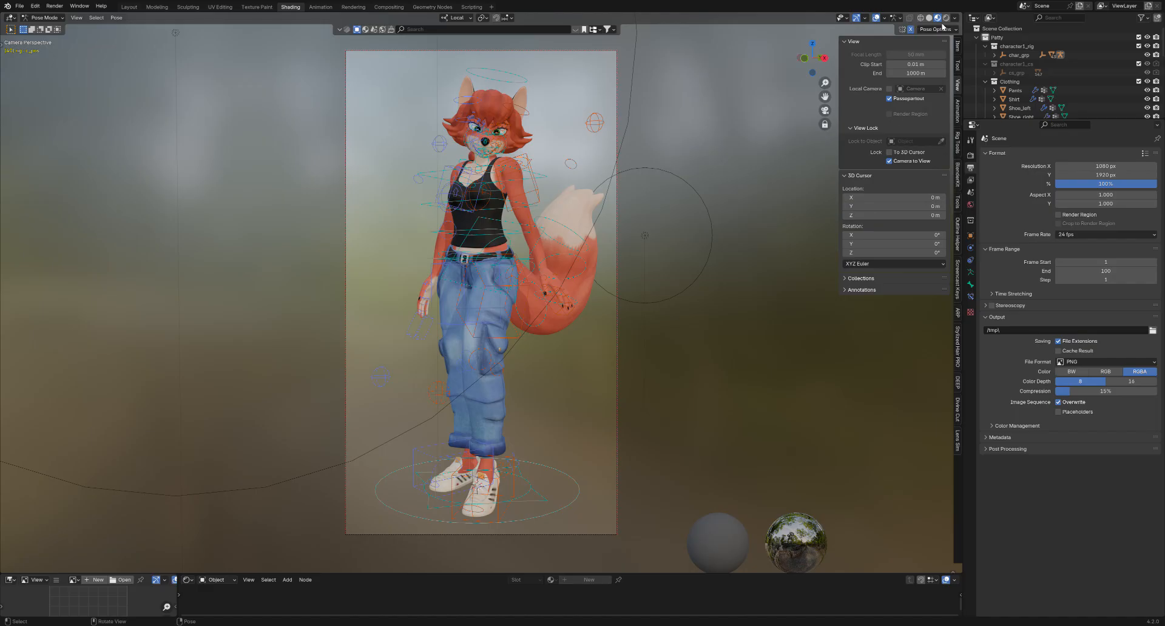
# Preview the character in Rendered viewport shading, adjust the camera angle, and return to Material Preview
pyautogui.click(945, 18)
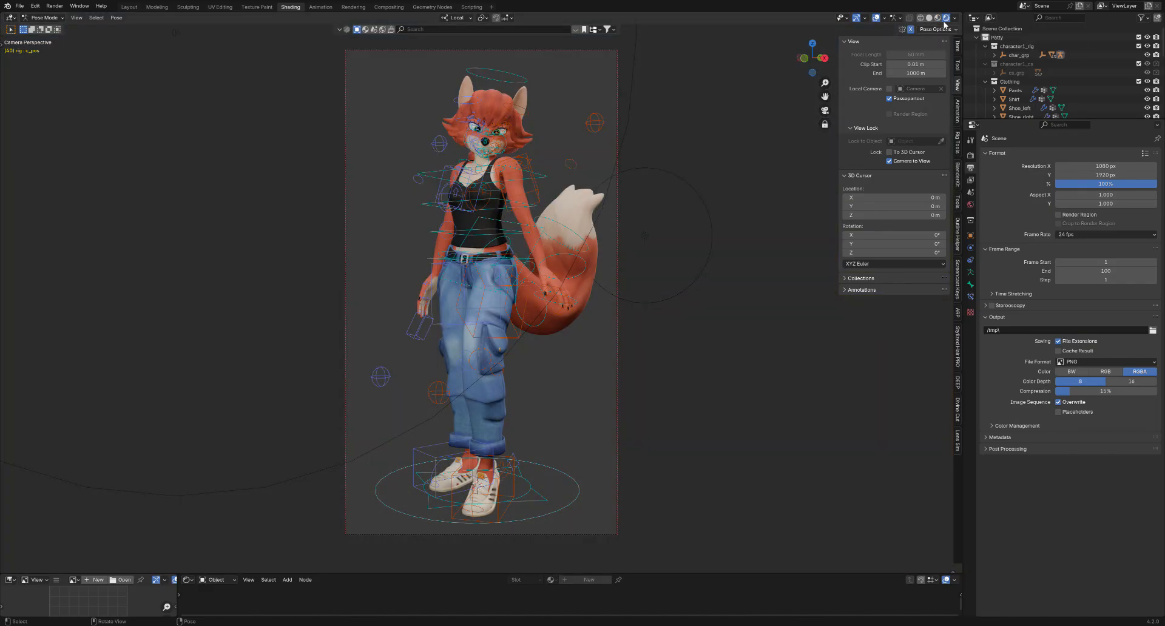
pyautogui.moveTo(425, 379)
pyautogui.mouseDown(button='middle')
pyautogui.moveTo(407, 380)
pyautogui.moveTo(432, 356)
pyautogui.moveTo(370, 330)
pyautogui.moveTo(375, 341)
pyautogui.moveTo(410, 347)
pyautogui.moveTo(404, 341)
pyautogui.mouseUp(button='middle')
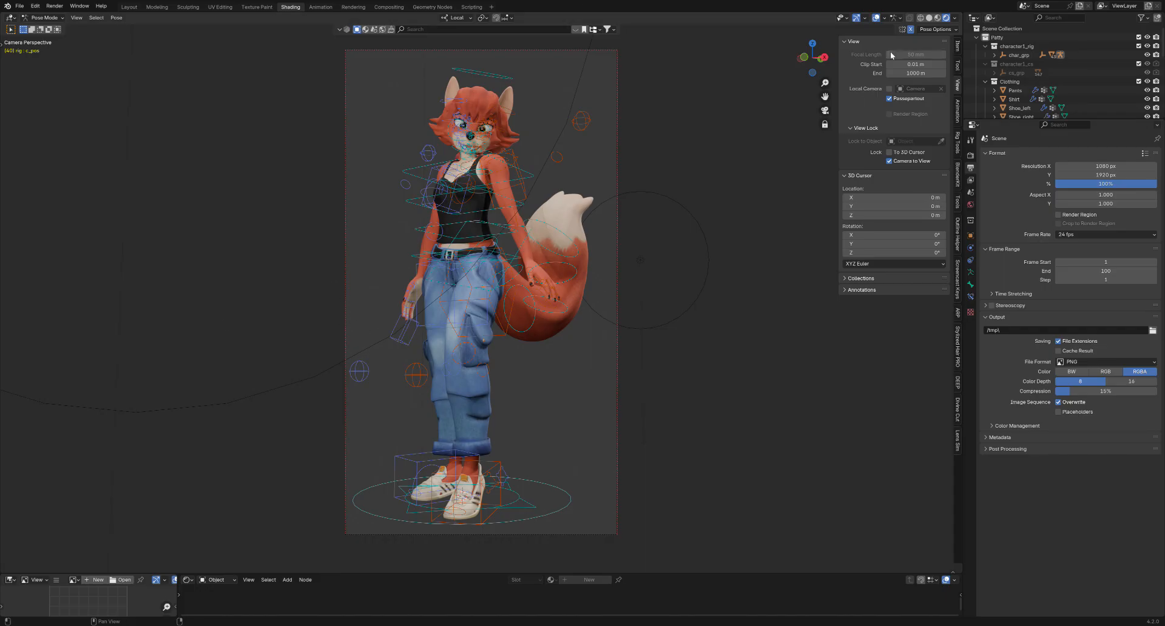
pyautogui.click(937, 18)
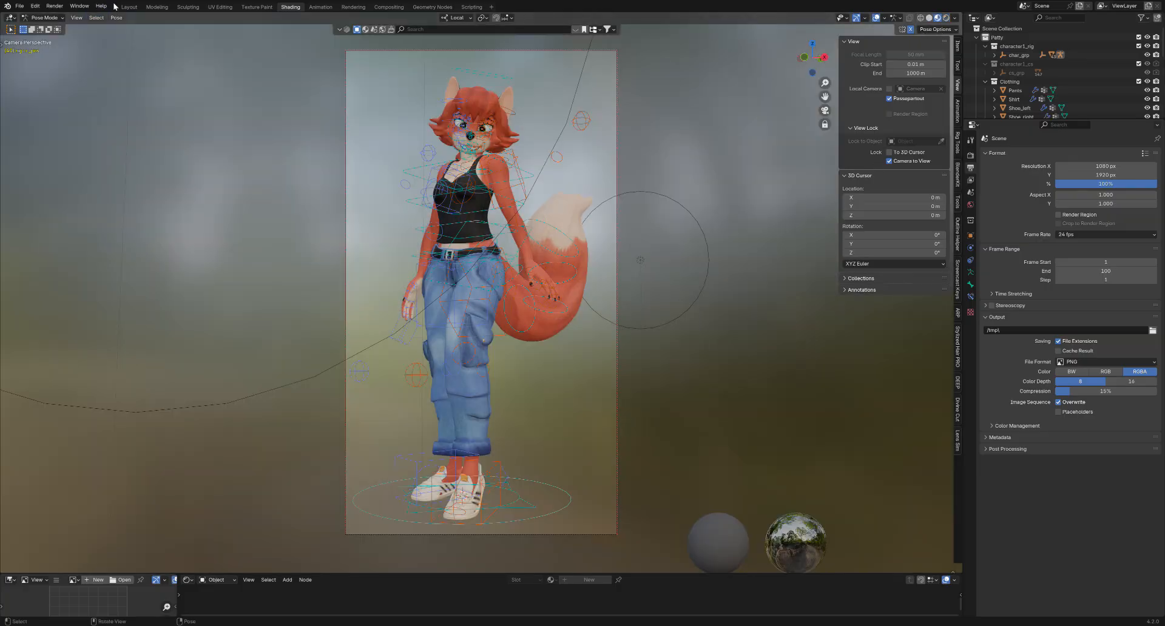
# Return to the Layout workspace and inspect the posed character from the side and front
pyautogui.click(128, 7)
pyautogui.moveTo(364, 267)
pyautogui.mouseDown(button='middle')
pyautogui.moveTo(419, 309)
pyautogui.moveTo(351, 267)
pyautogui.moveTo(366, 267)
pyautogui.moveTo(314, 265)
pyautogui.moveTo(331, 301)
pyautogui.mouseUp(button='middle')
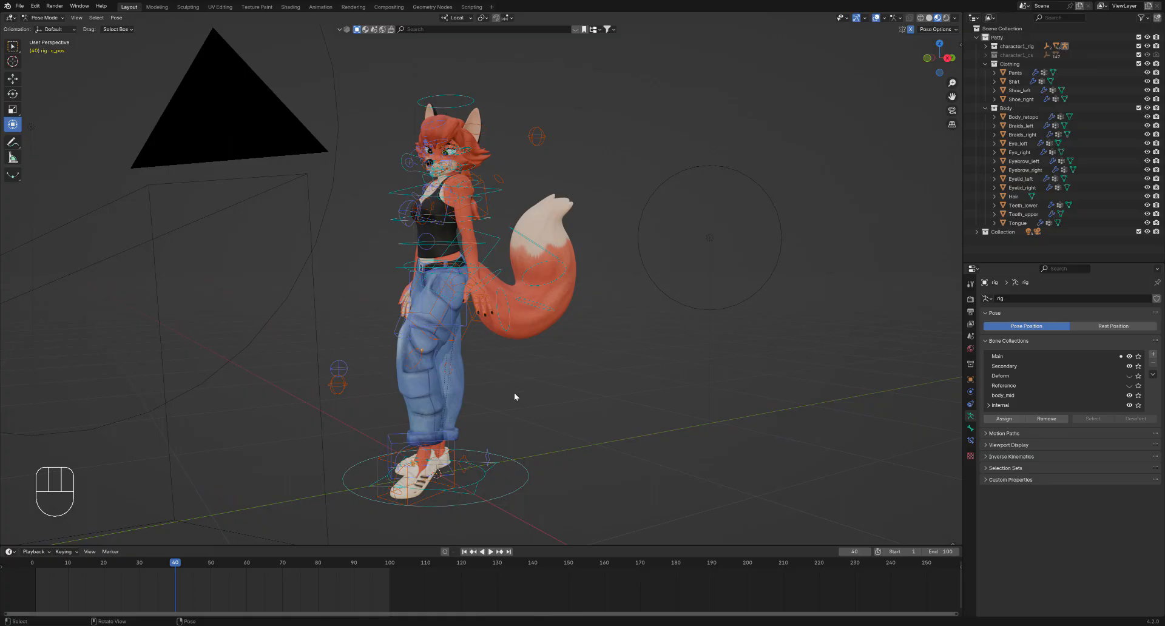
pyautogui.moveTo(515, 396); pyautogui.dragTo(456, 307, button='middle')
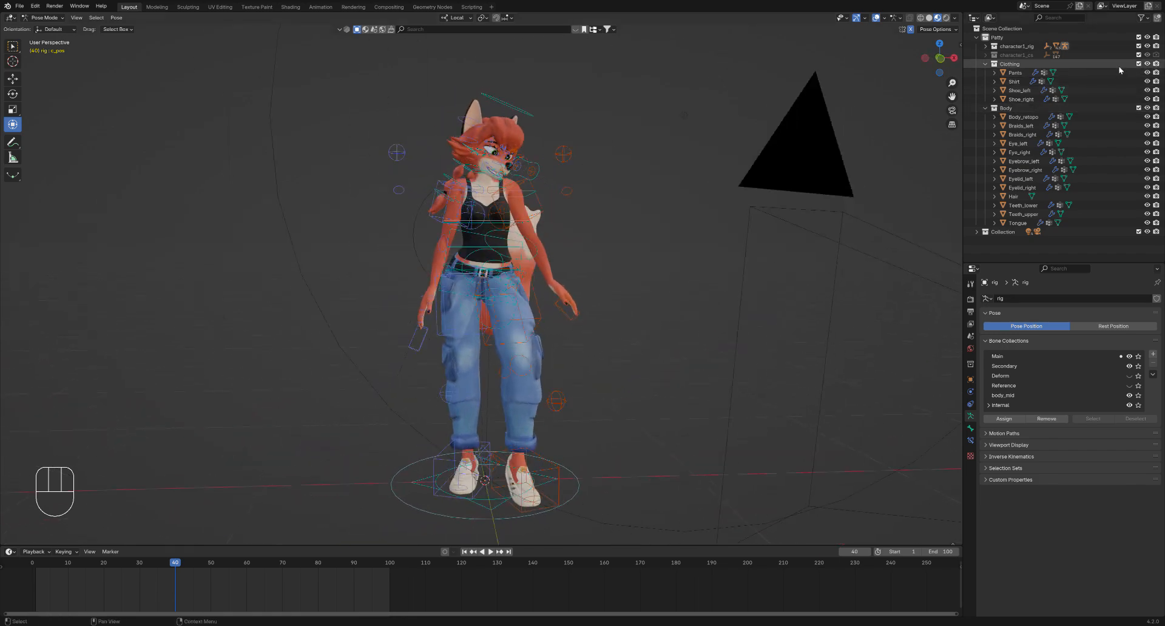